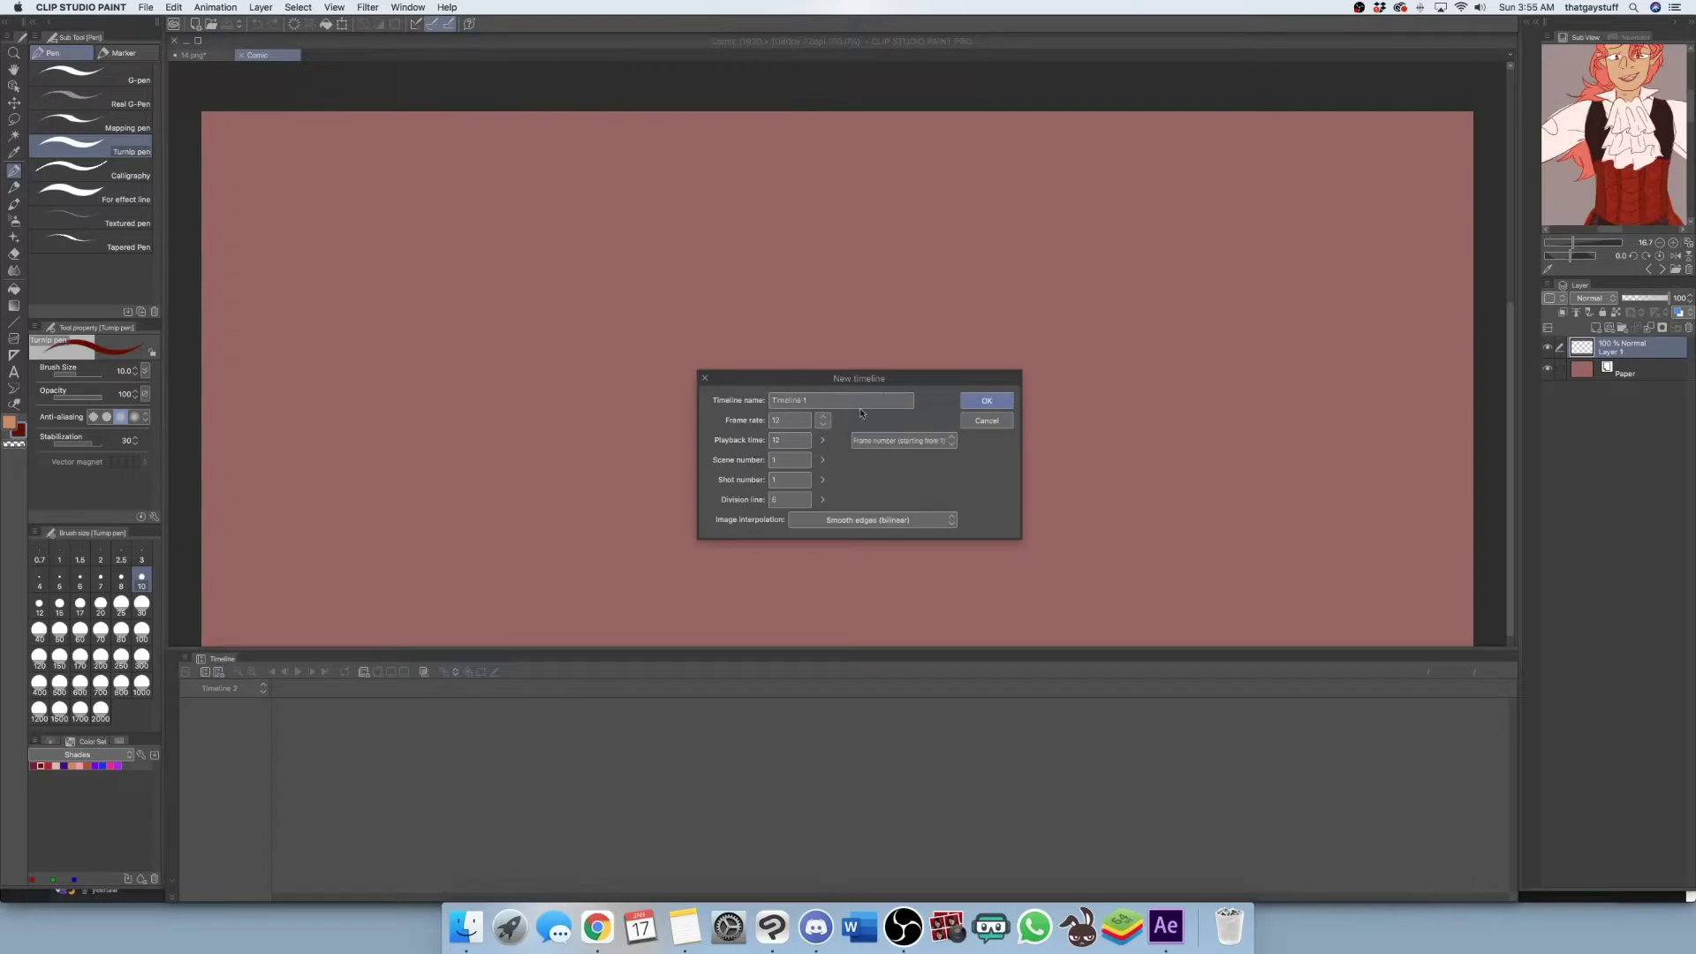
Create the new timeline Timeline 1 with a frame rate of 12 fps
{"action": "left_click", "coordinate": [823, 420]}
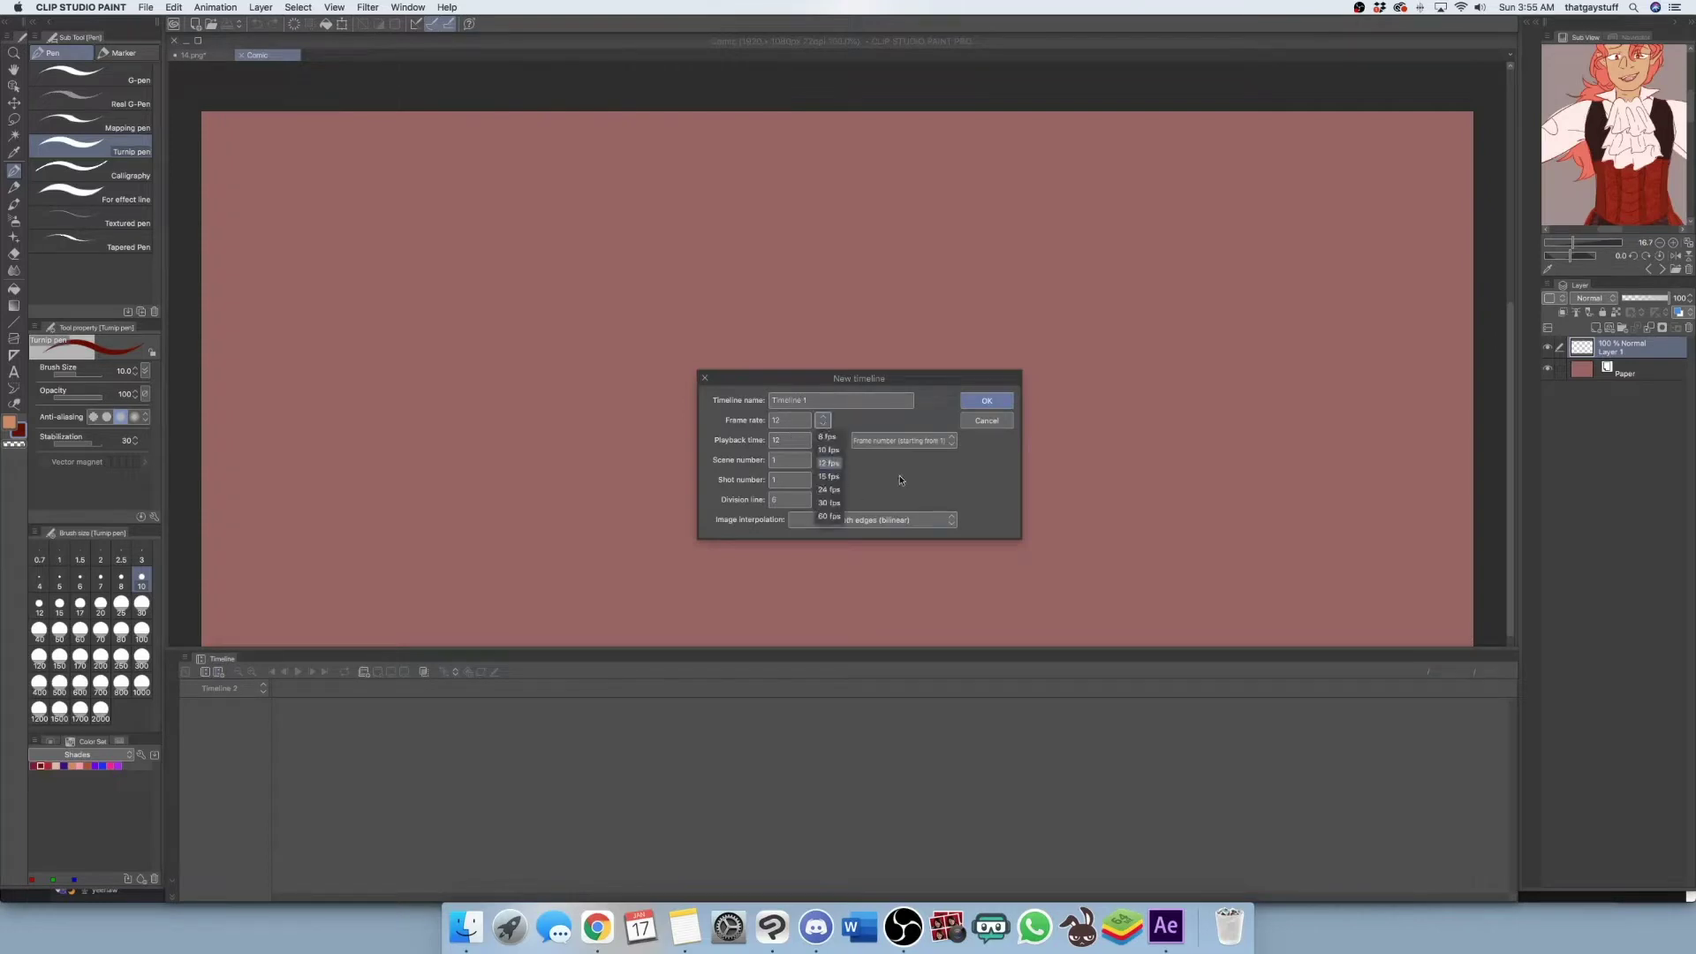
{"action": "left_click", "coordinate": [828, 463]}
{"action": "left_click", "coordinate": [986, 400]}
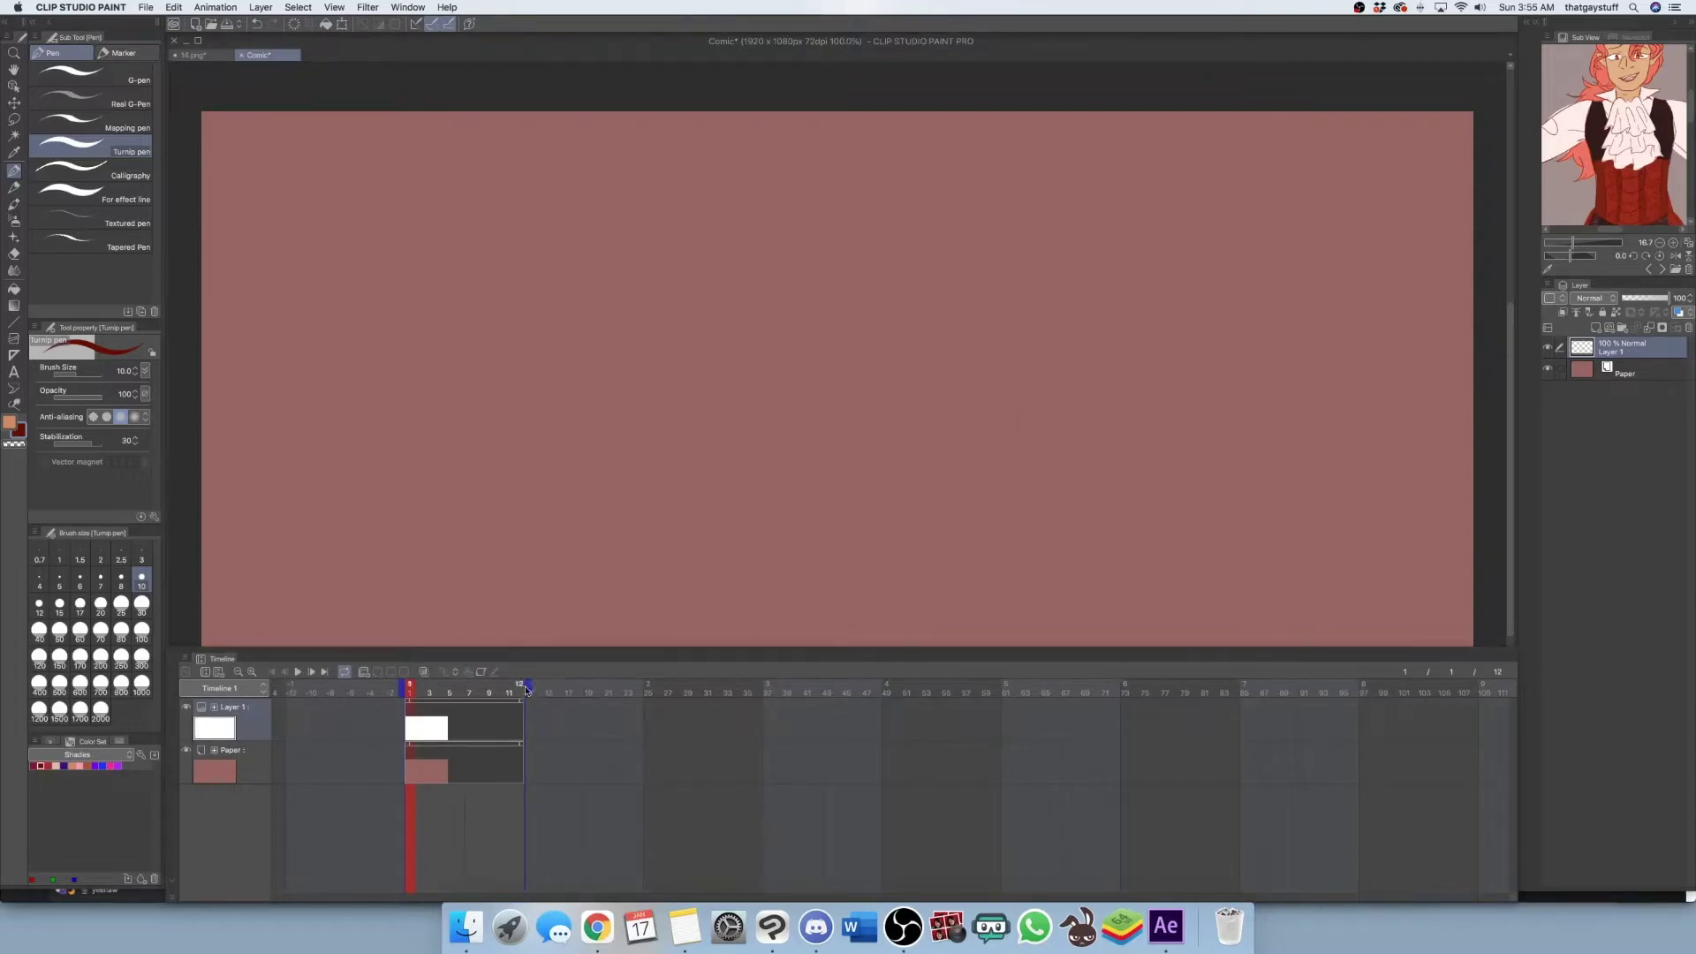
Extend the timeline to 24 frames and stretch the Layer 1 and Paper clips to frame 24
{"action": "left_click", "coordinate": [658, 677]}
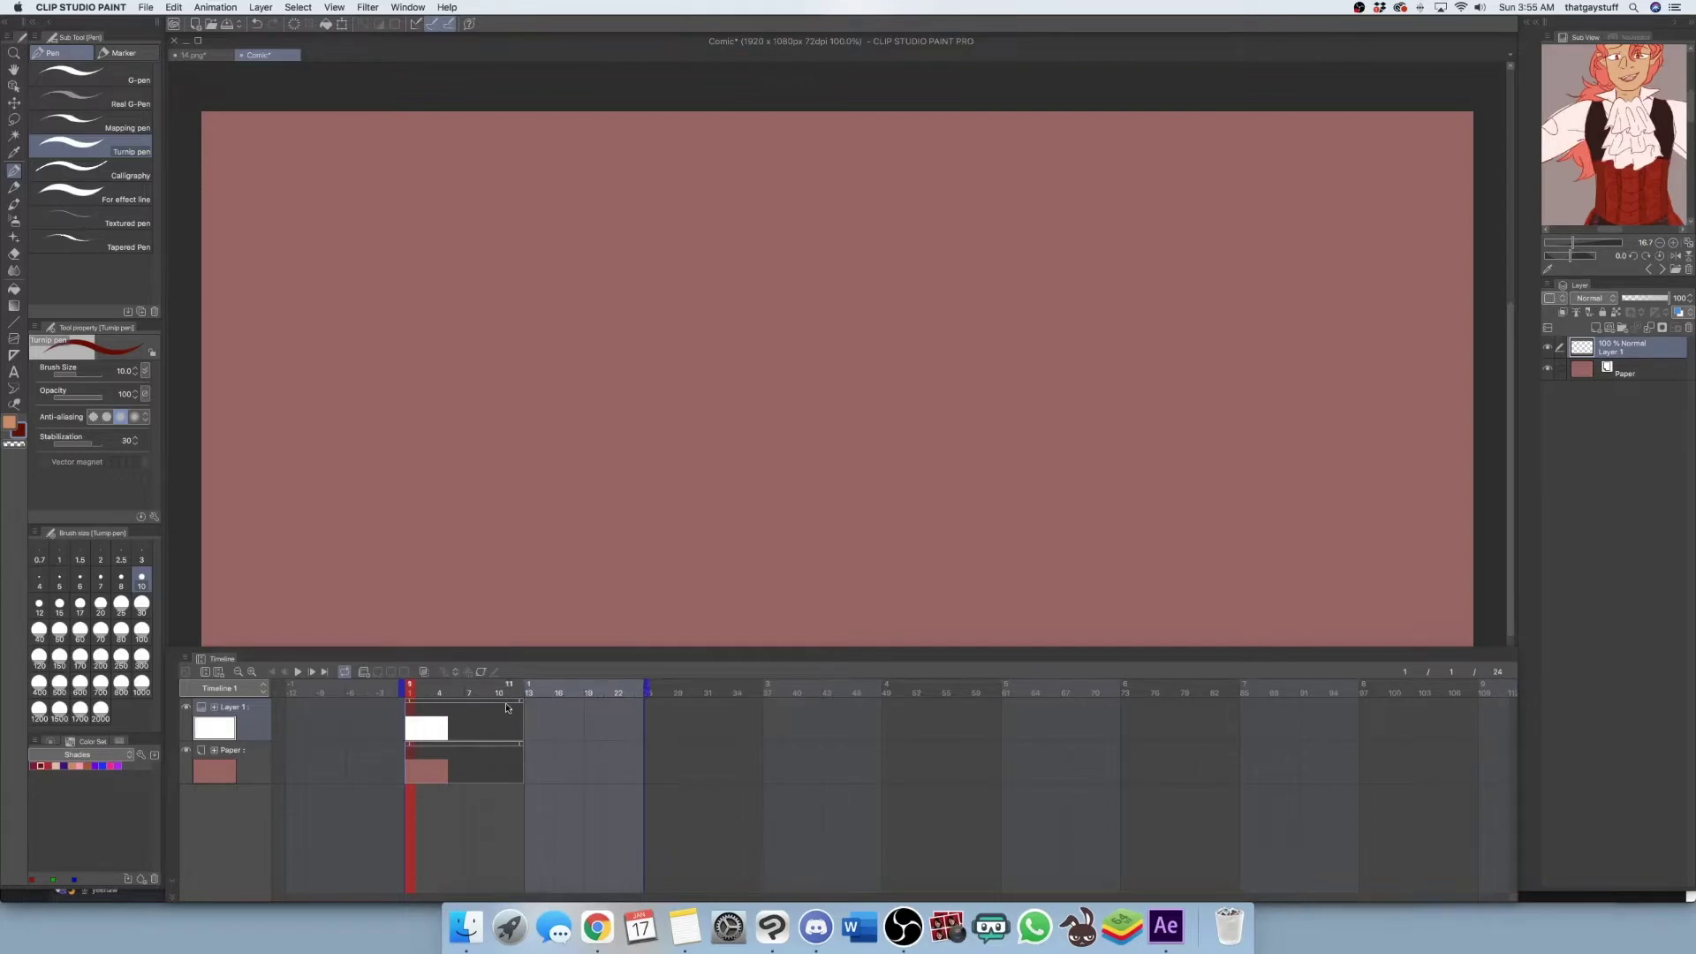
{"action": "left_click", "coordinate": [521, 752], "text": "shift"}
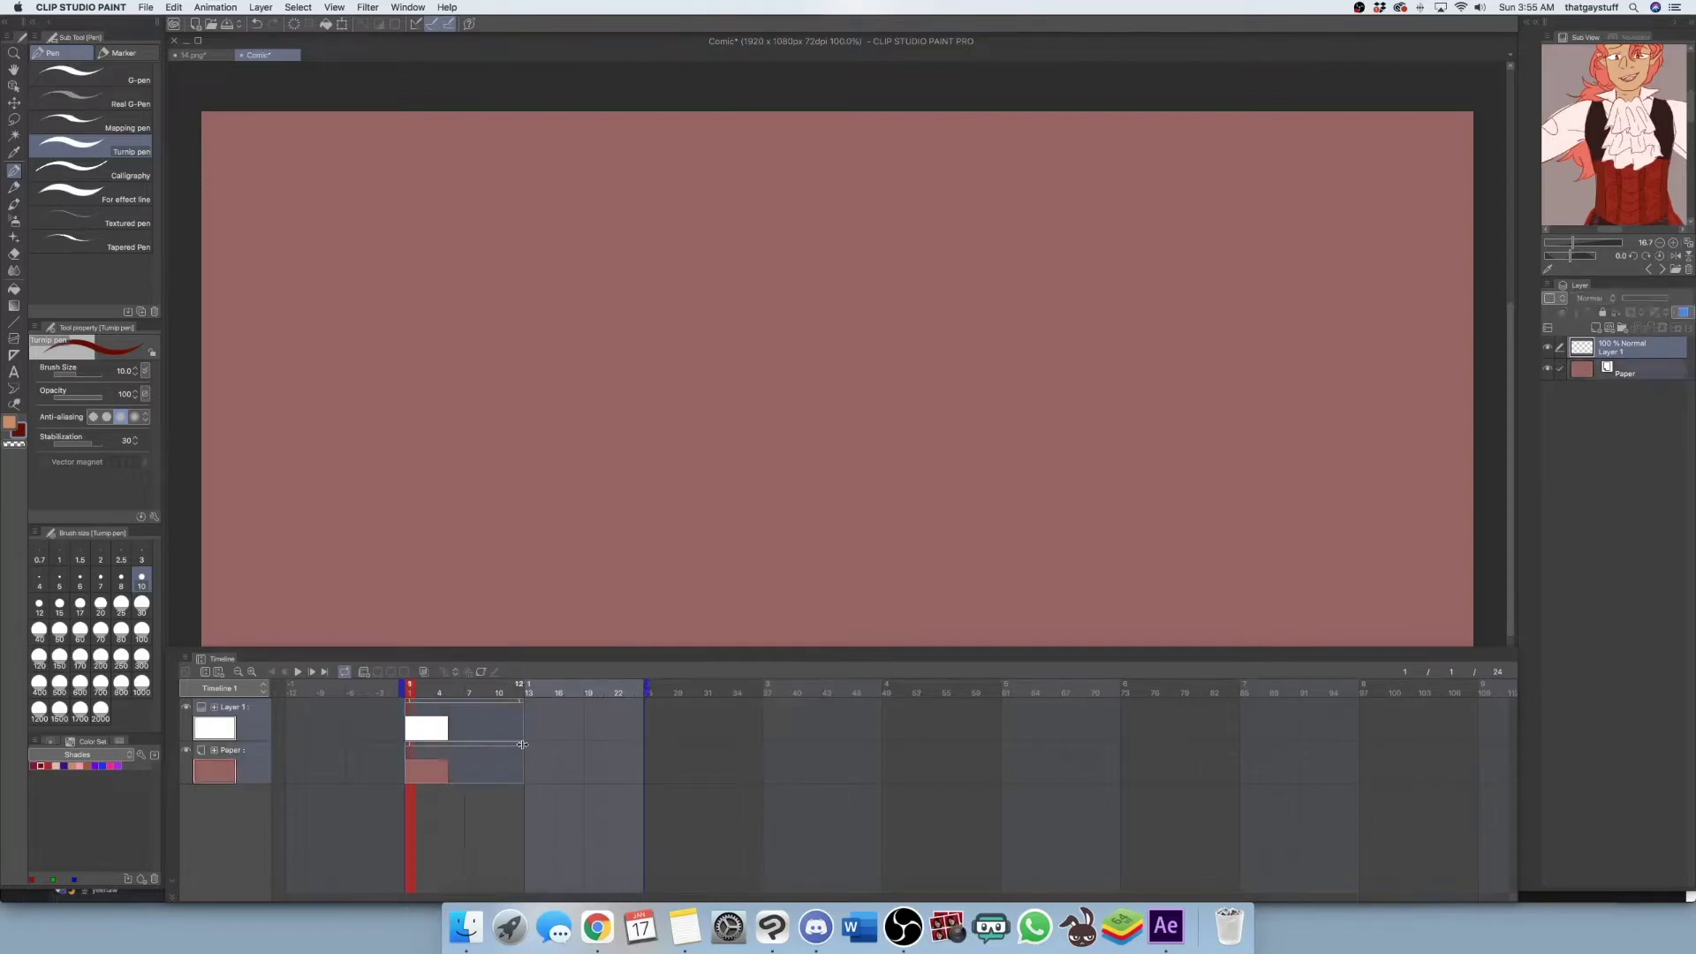
{"action": "left_click_drag", "start_coordinate": [522, 745], "coordinate": [643, 741]}
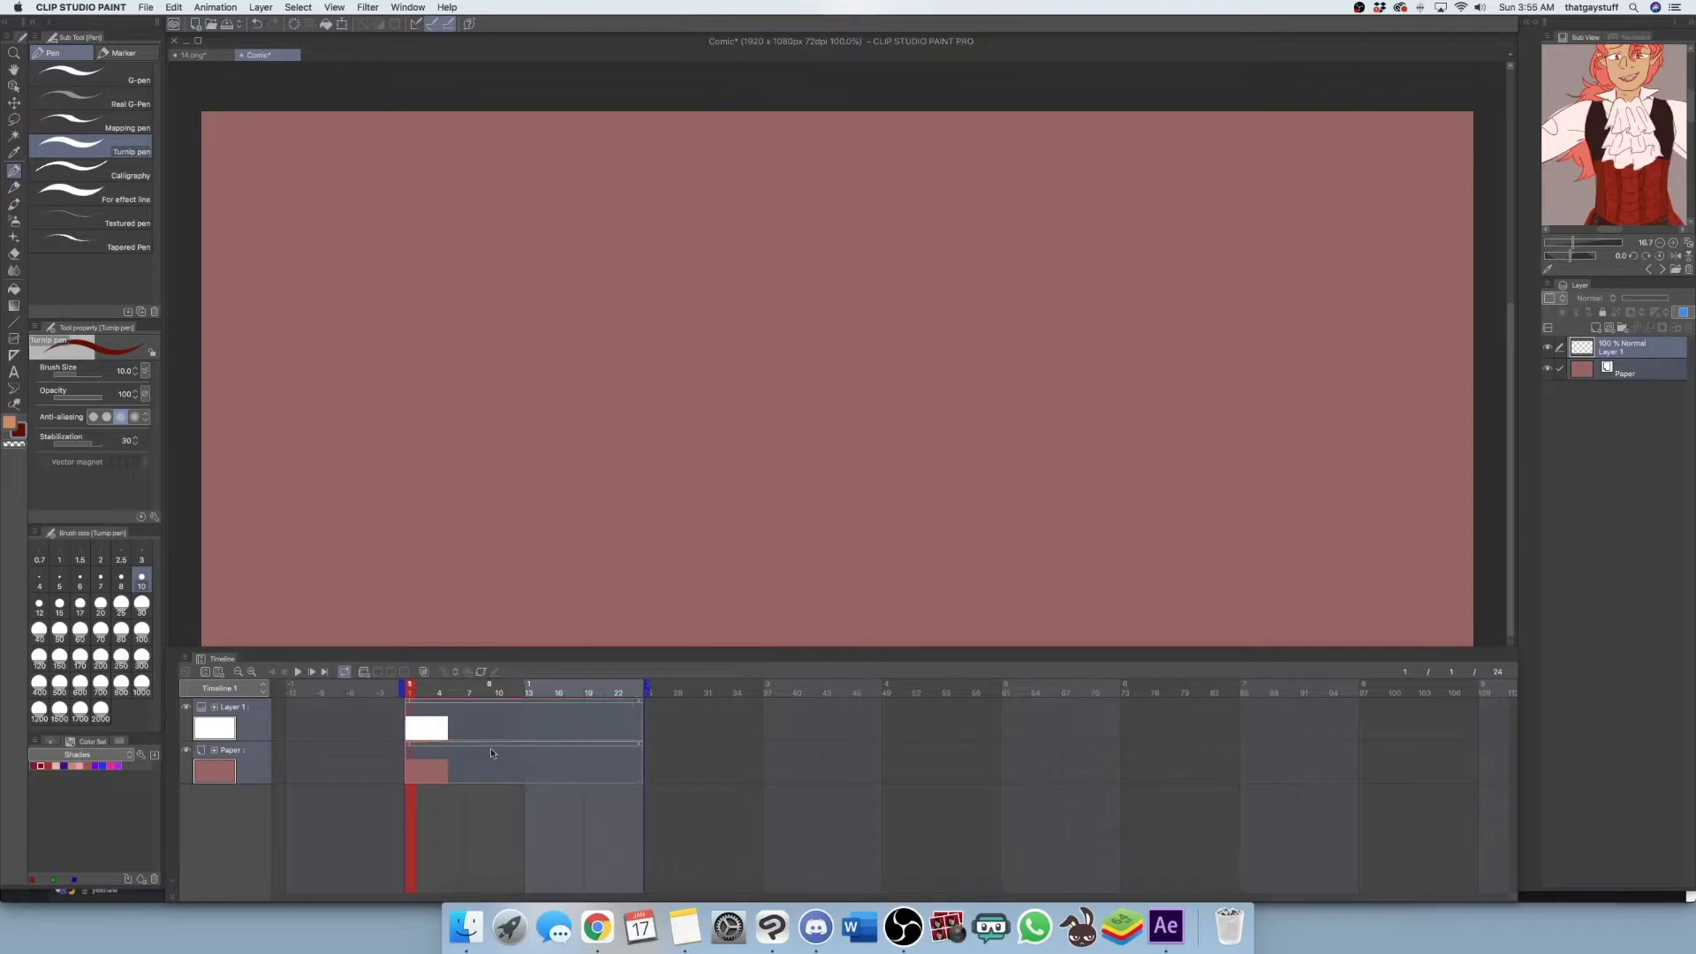
{"action": "left_click", "coordinate": [631, 702]}
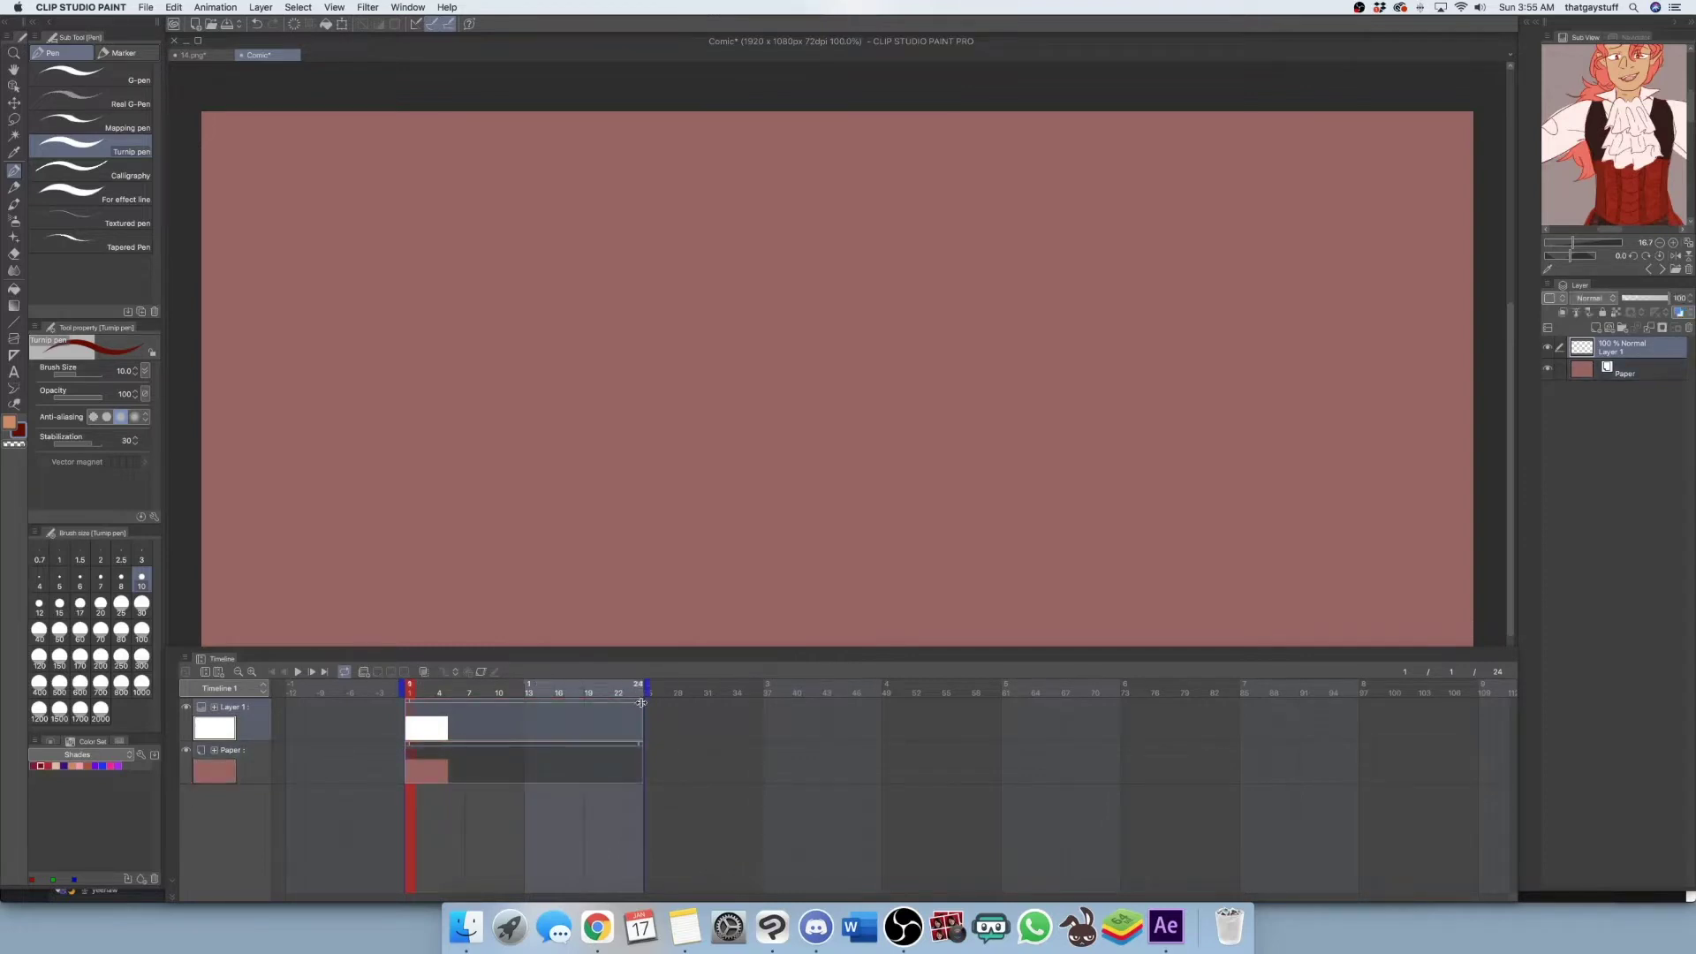
{"action": "left_click", "coordinate": [637, 746]}
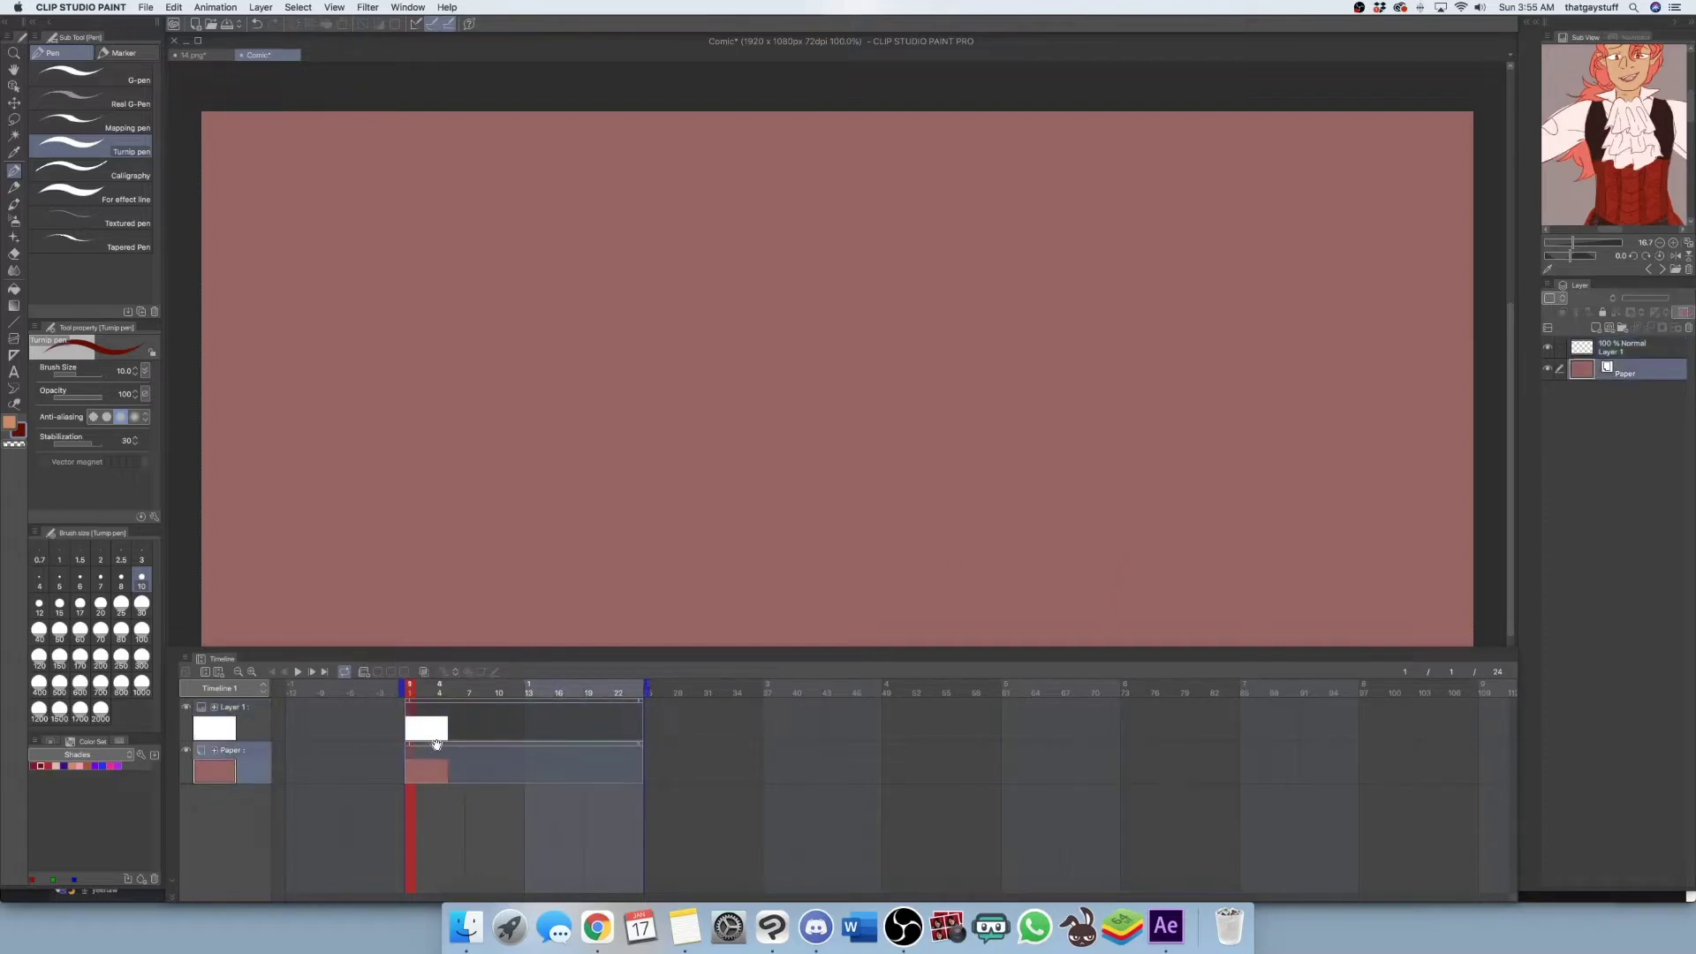
Create an animation folder above Layer 1 and add its first animation cel at frame 1
{"action": "left_click", "coordinate": [364, 671]}
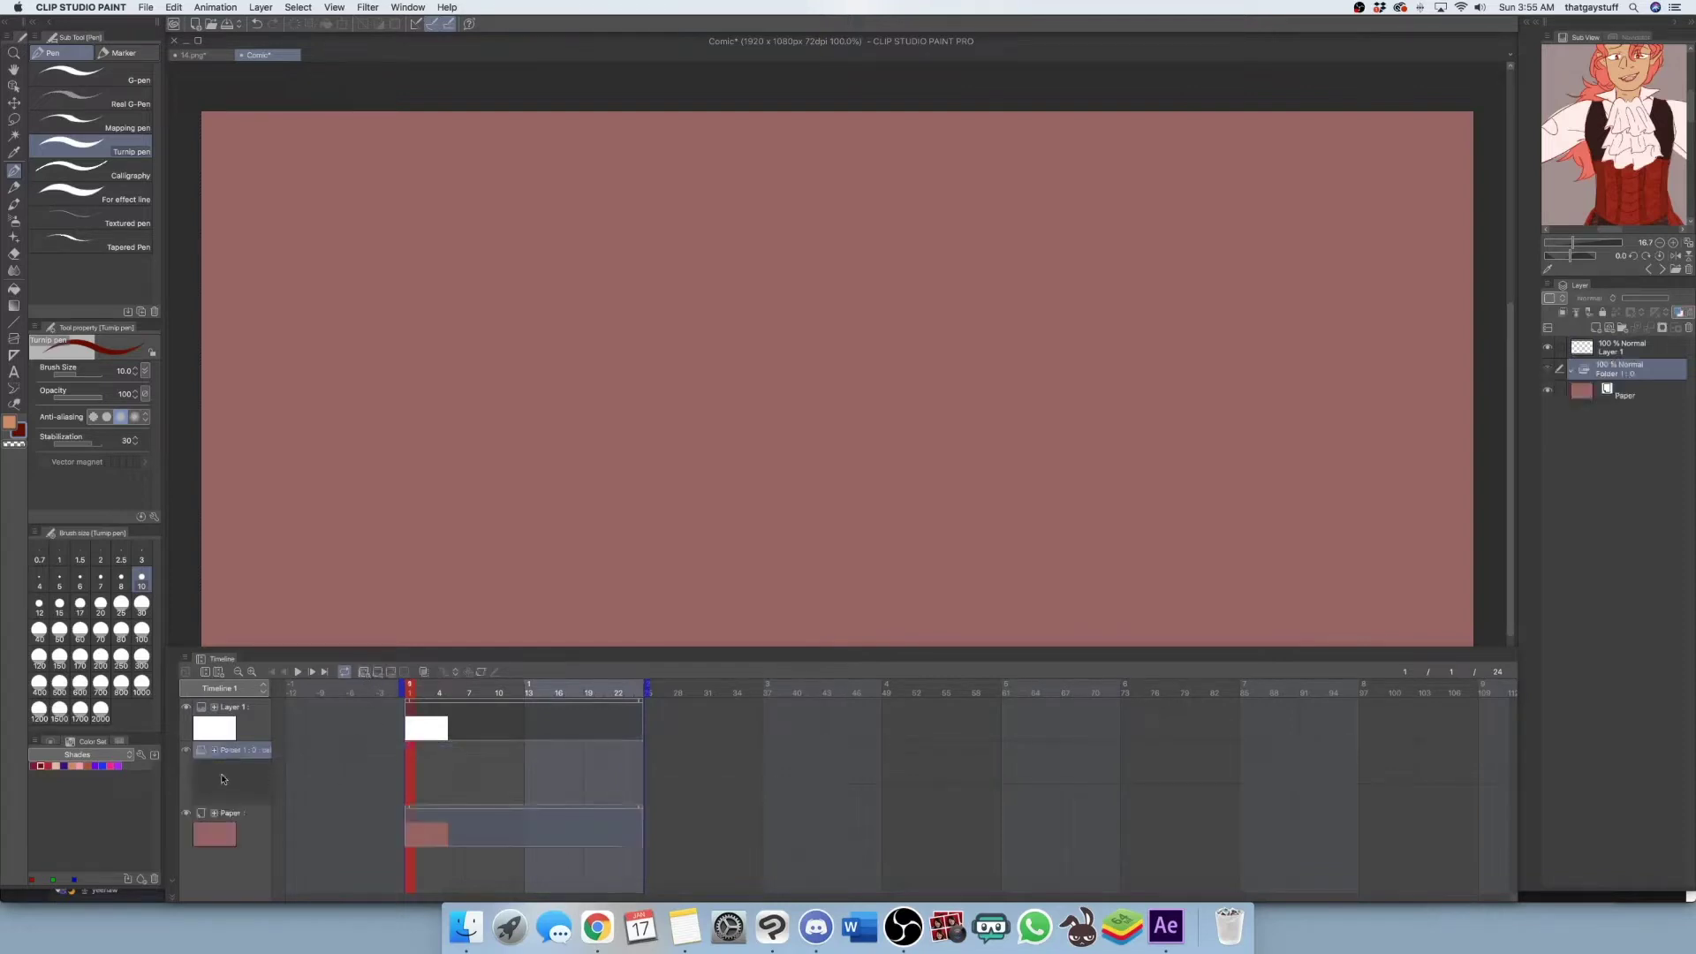
{"action": "left_click_drag", "start_coordinate": [225, 756], "coordinate": [235, 694]}
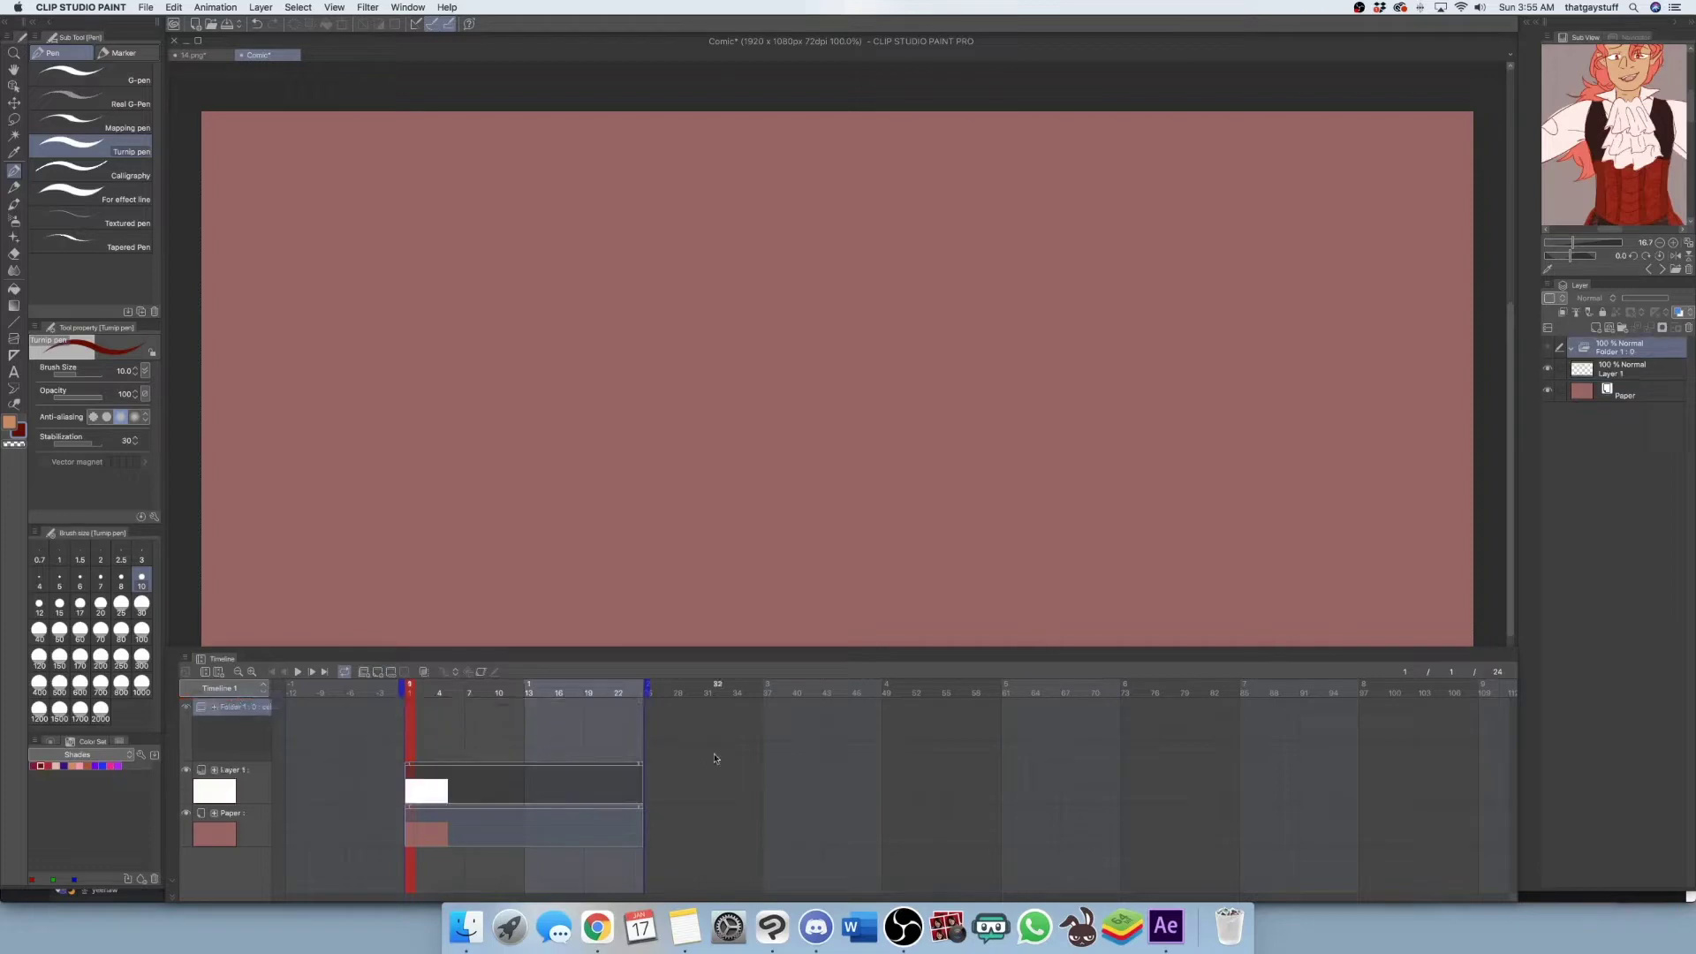
{"action": "left_click_drag", "start_coordinate": [1601, 371], "coordinate": [1624, 346]}
{"action": "left_click", "coordinate": [378, 673]}
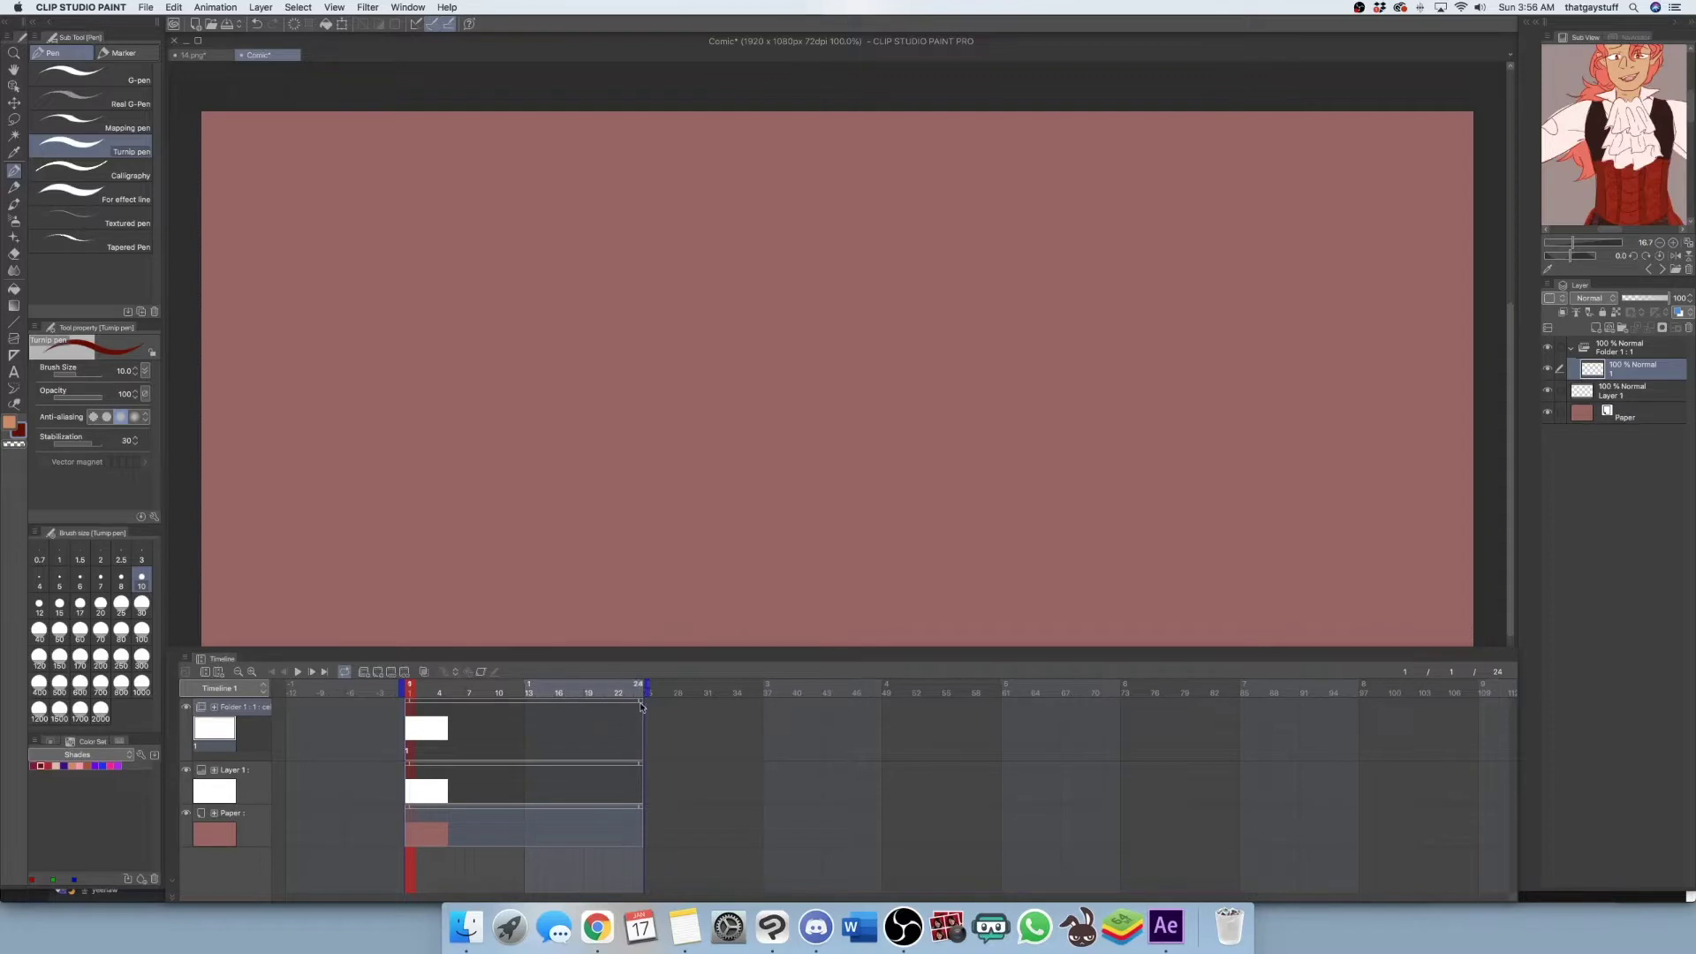
{"action": "mouse_move", "coordinate": [637, 704]}
{"action": "left_mouse_down"}
{"action": "mouse_move", "coordinate": [468, 701]}
{"action": "mouse_move", "coordinate": [642, 697]}
{"action": "left_mouse_up"}
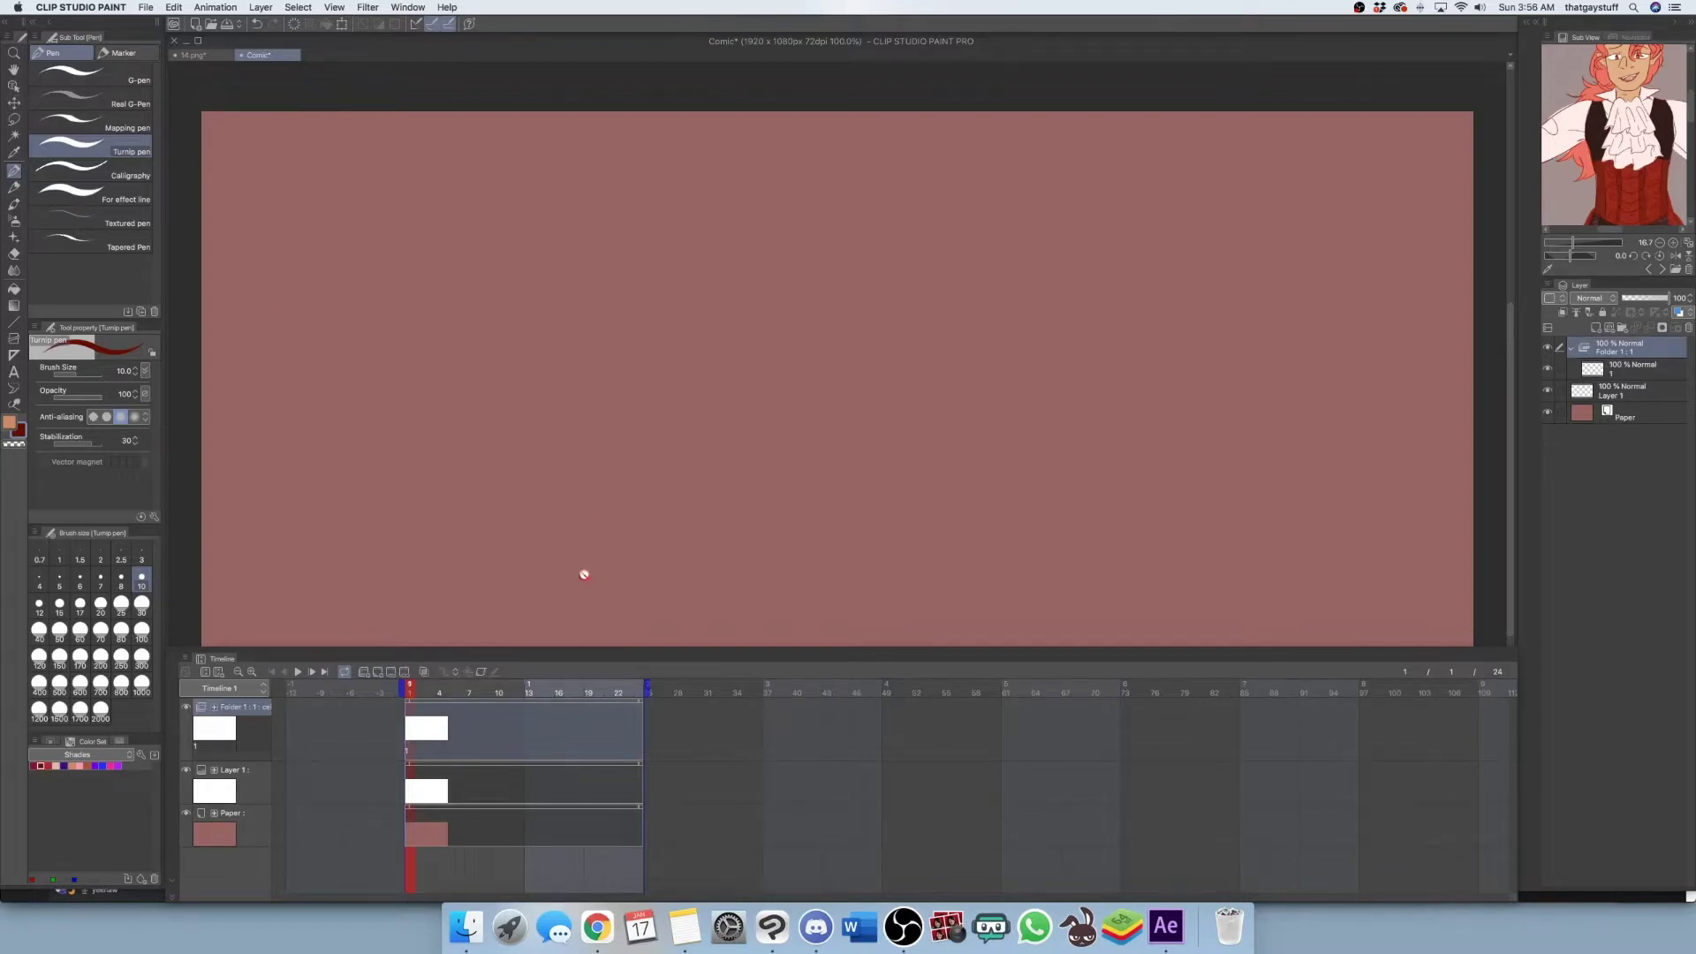
Select cel 1 inside the animation folder as the layer to draw on
{"action": "key", "text": "super+minus"}
{"action": "left_click", "coordinate": [1650, 368]}
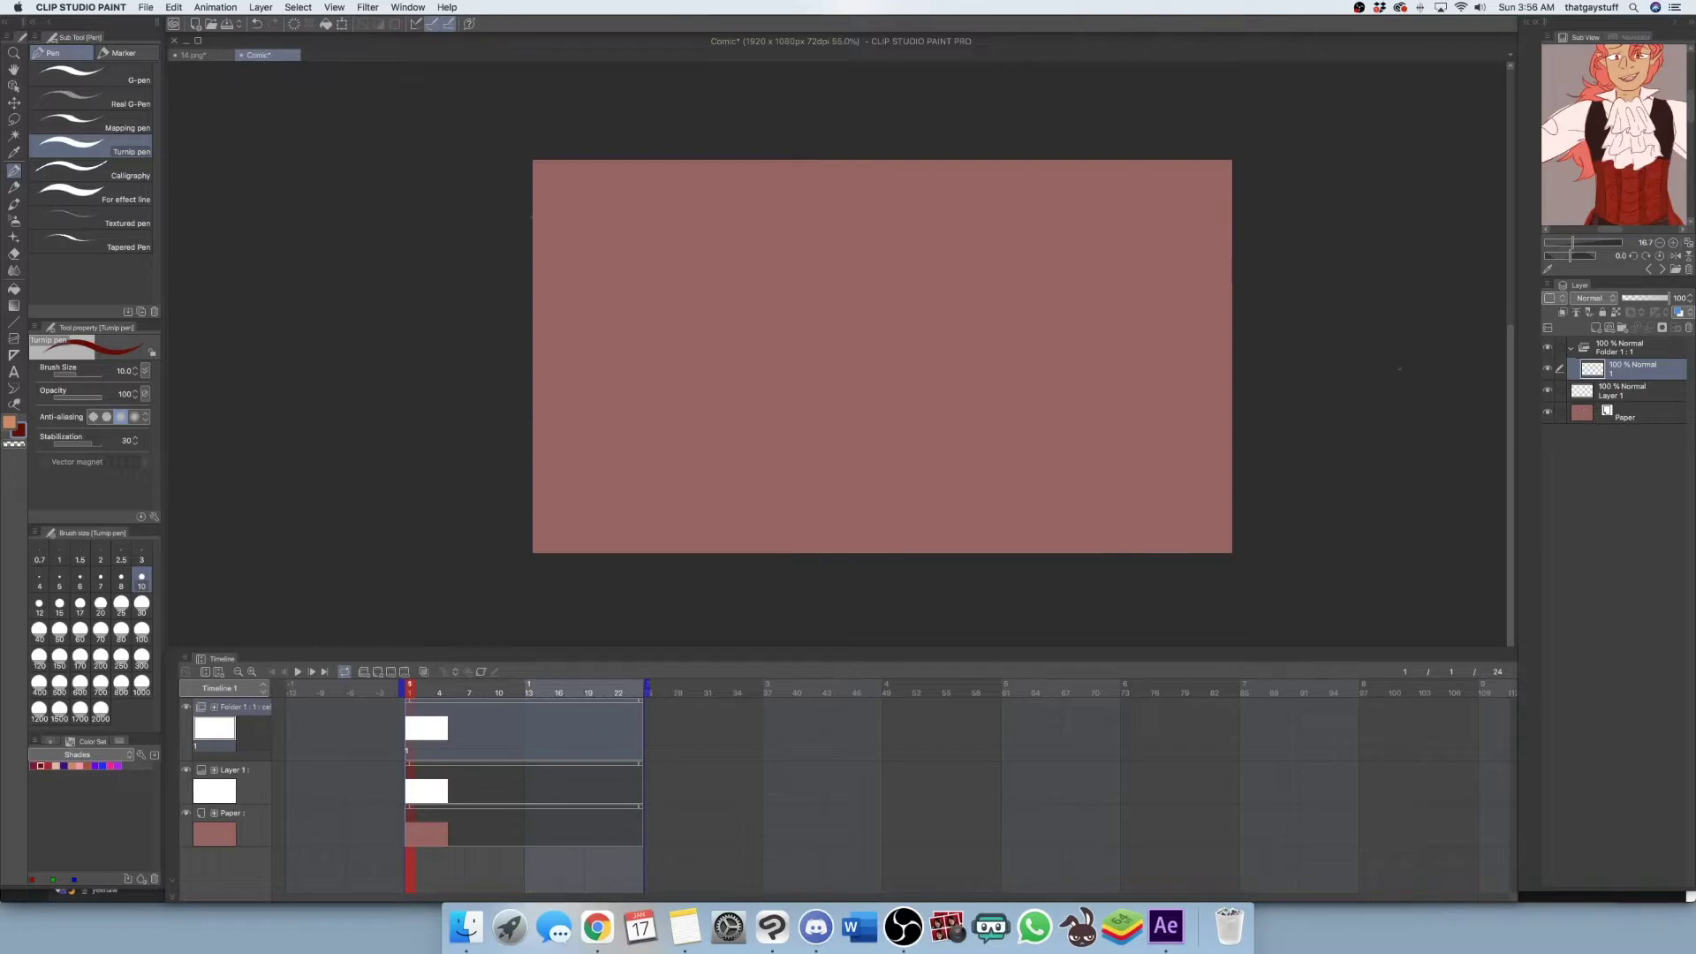
{"action": "left_click", "coordinate": [1655, 352]}
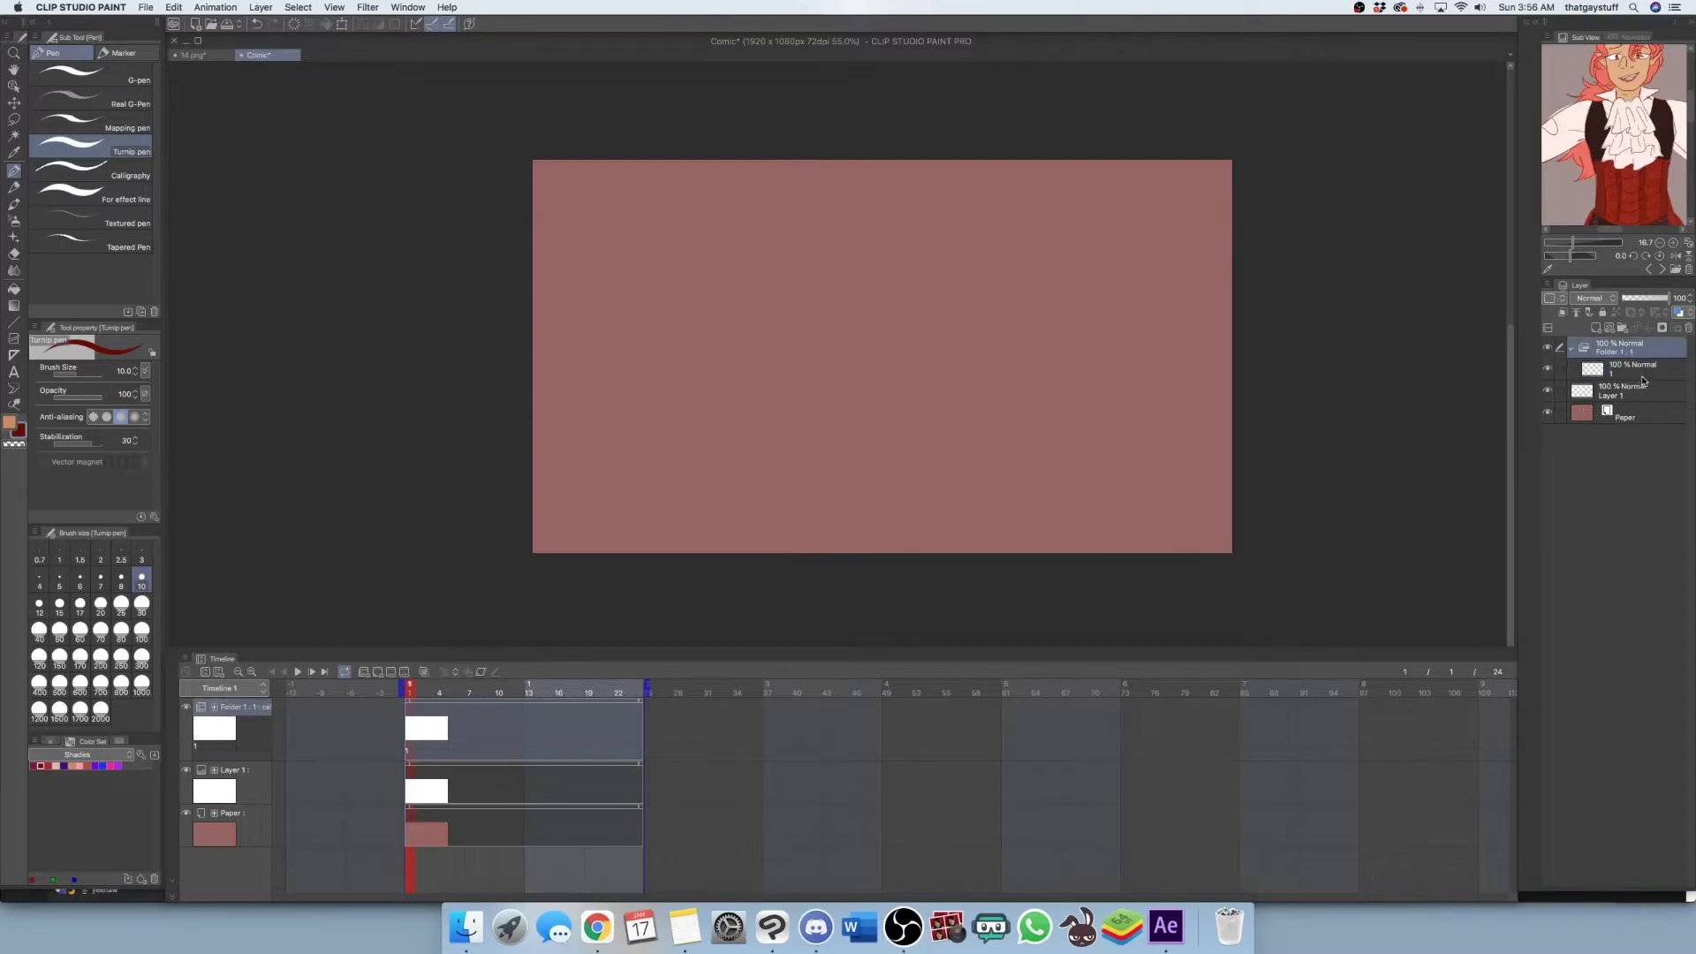
{"action": "left_click", "coordinate": [1640, 378]}
{"action": "scroll", "coordinate": [1155, 192], "scroll_direction": "up", "scroll_amount": 2}
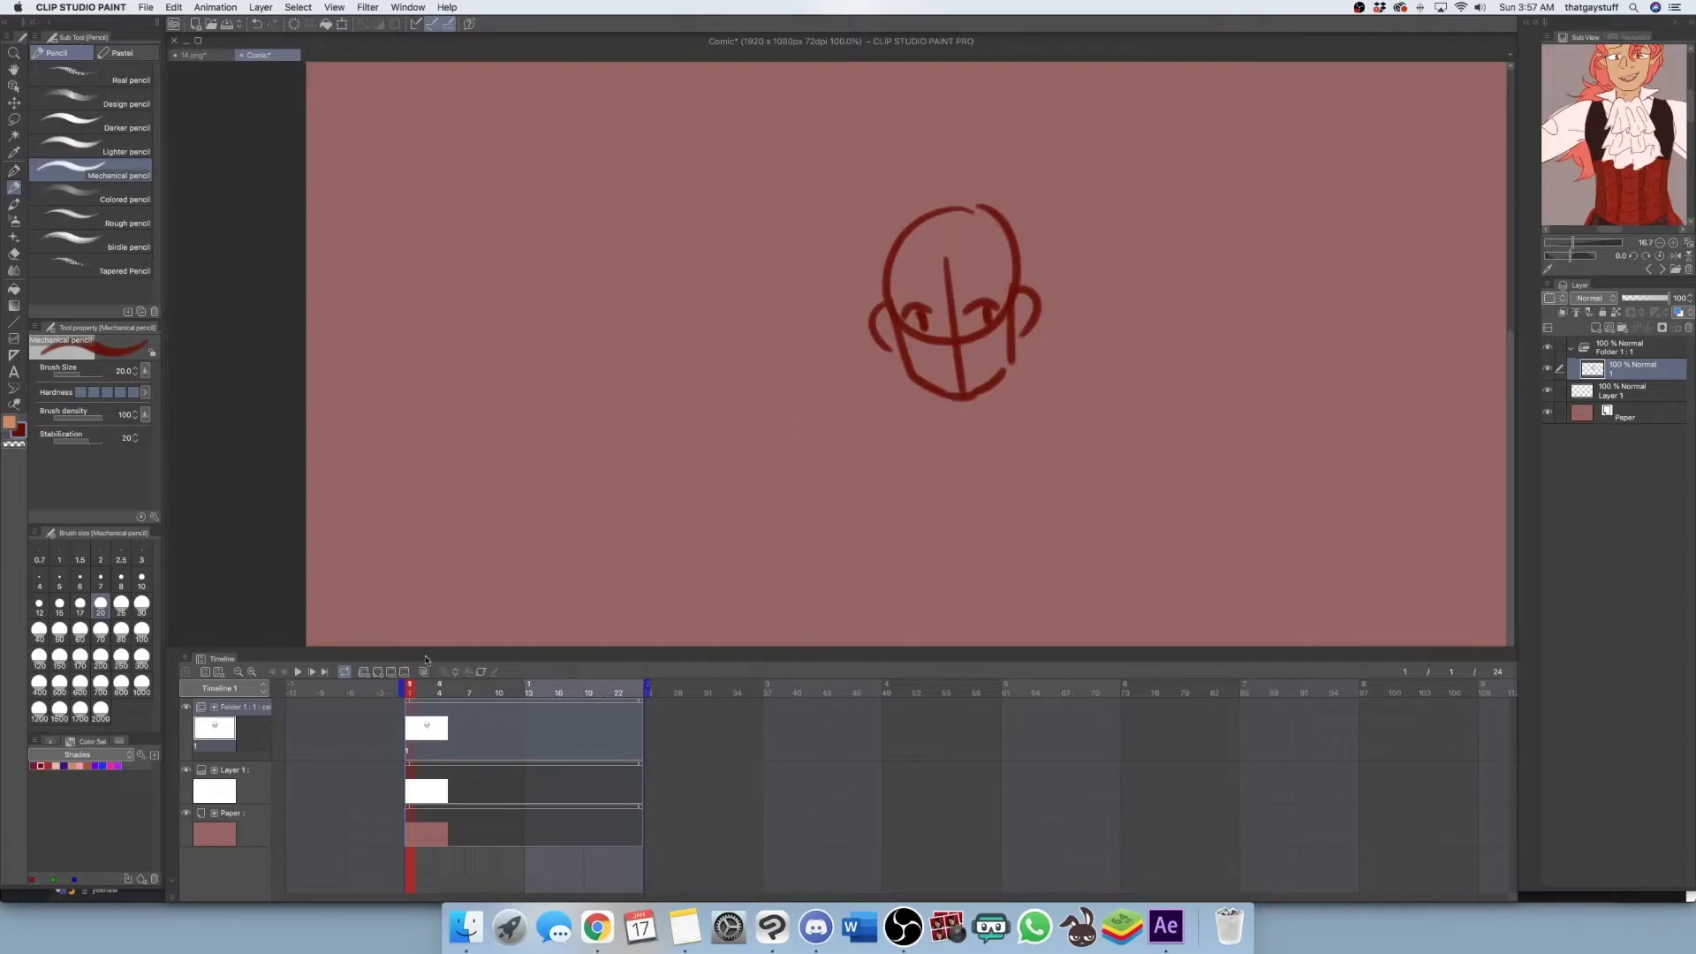
Add a second animation cel at frame 2 with onion skin enabled
{"action": "left_click", "coordinate": [426, 690]}
{"action": "left_click", "coordinate": [418, 690]}
{"action": "left_click", "coordinate": [378, 672]}
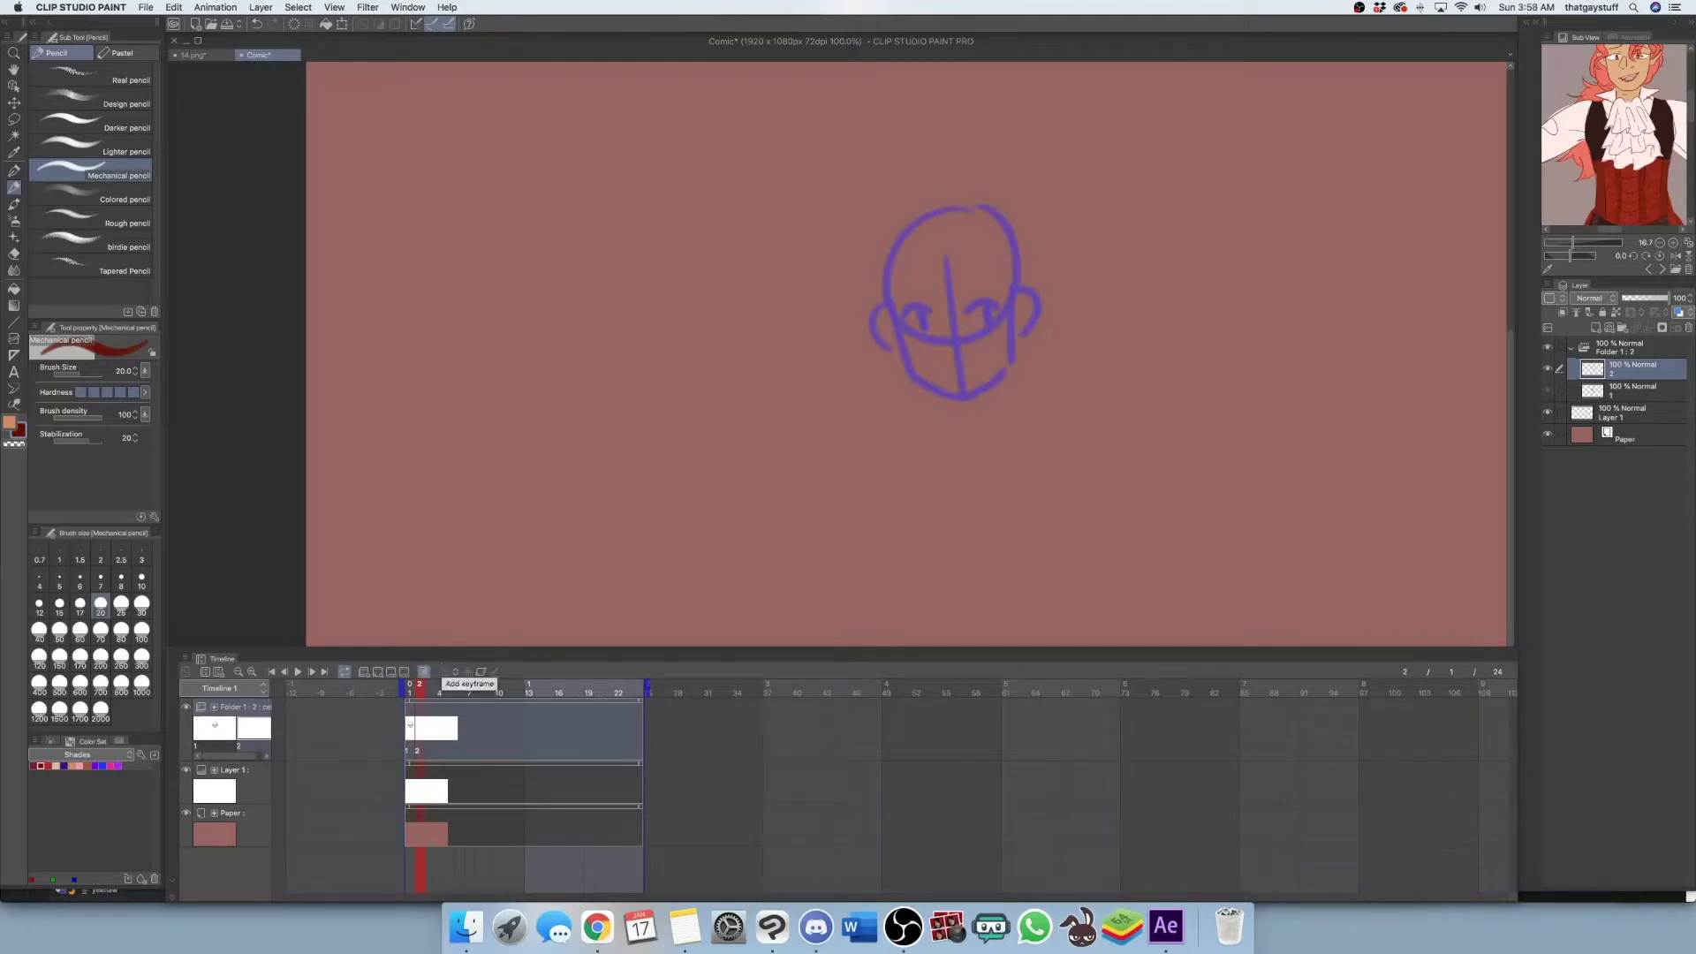
{"action": "mouse_move", "coordinate": [1016, 212]}
{"action": "left_mouse_down"}
{"action": "mouse_move", "coordinate": [980, 196]}
{"action": "mouse_move", "coordinate": [1025, 199]}
{"action": "left_mouse_up"}
{"action": "key", "text": "super+z"}
{"action": "left_click", "coordinate": [219, 7]}
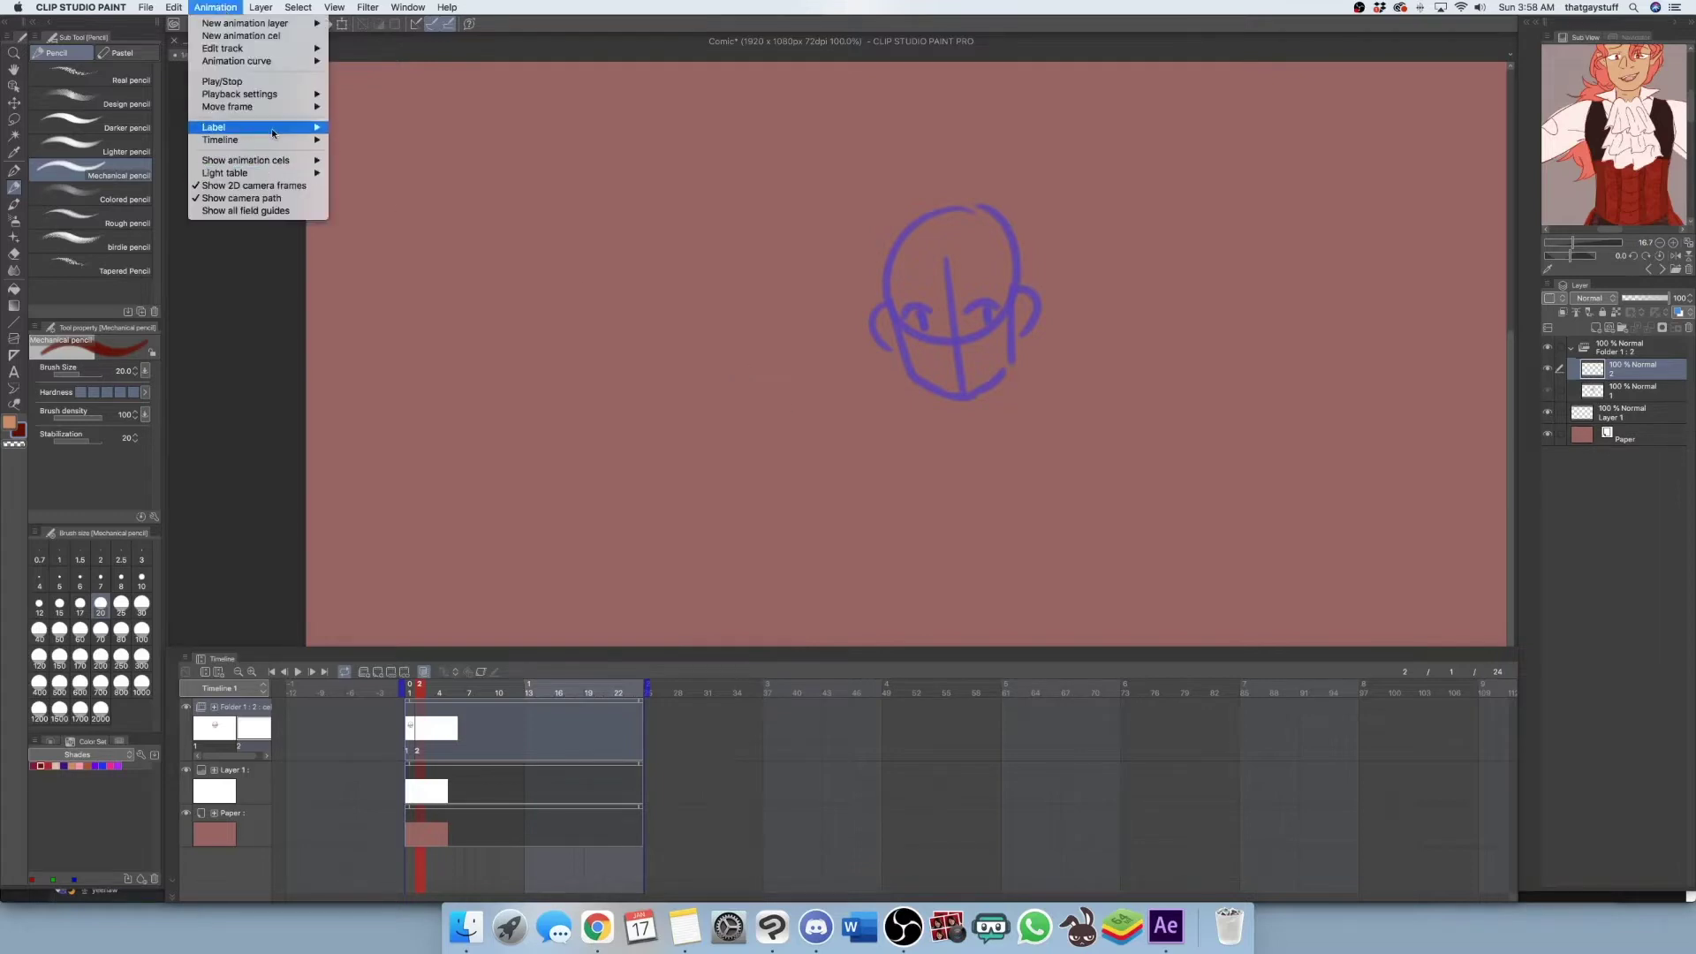
{"action": "left_click", "coordinate": [215, 7]}
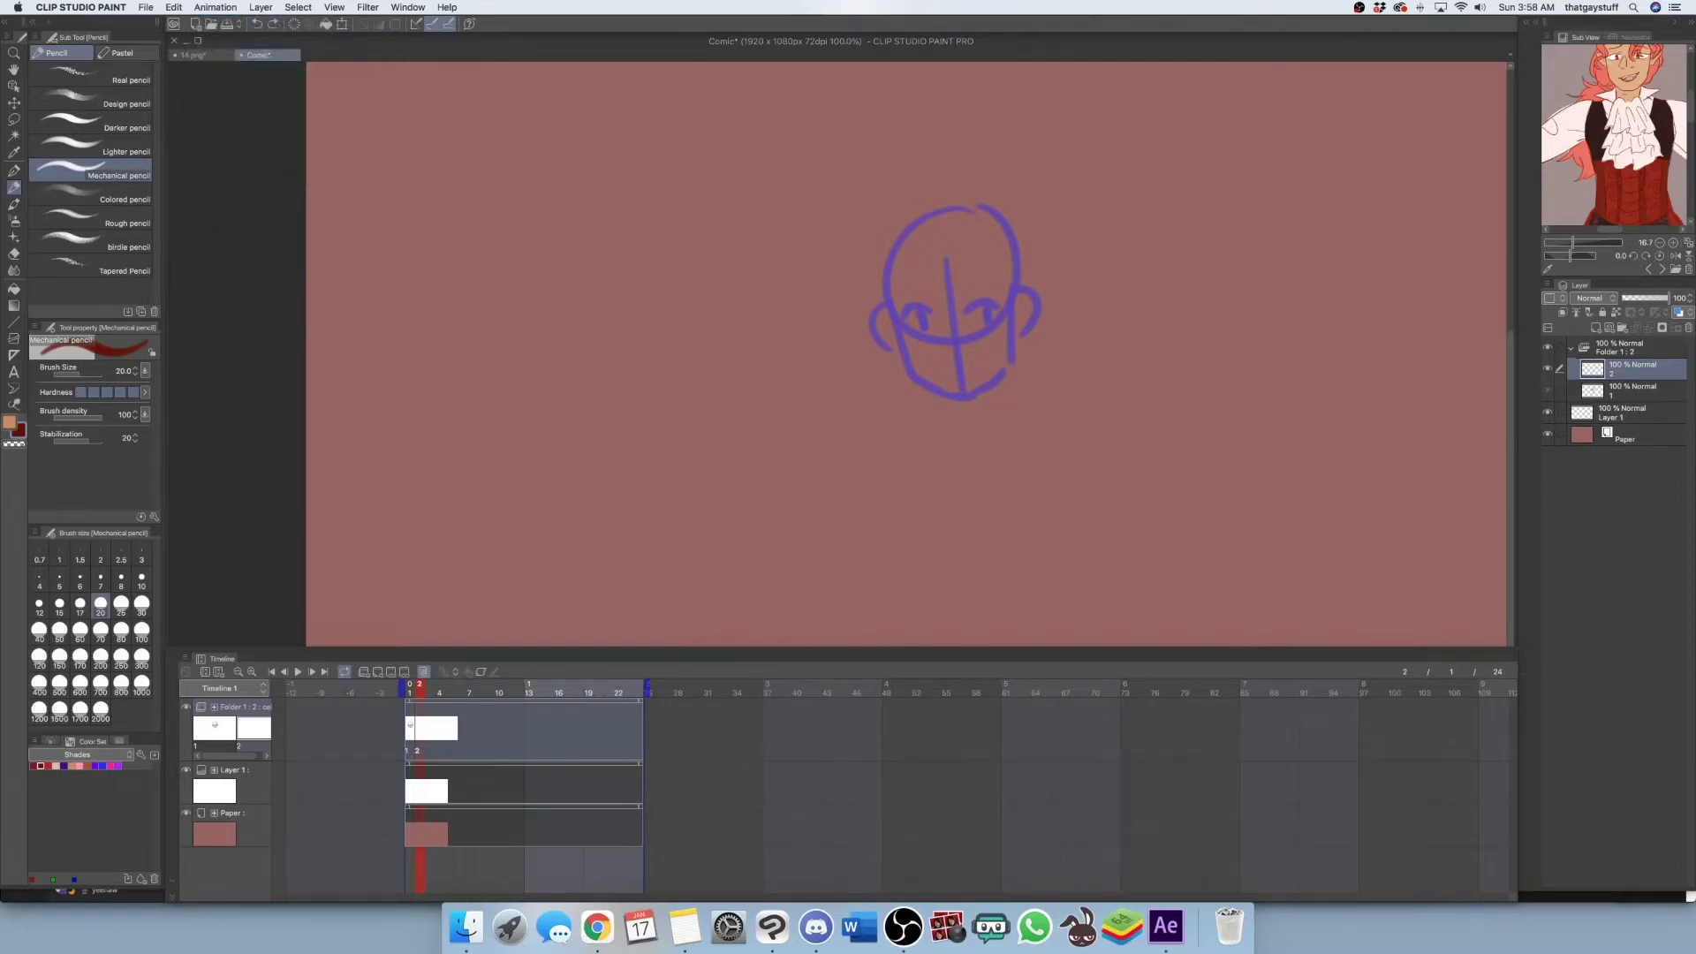
Draw a circle beside the face on frame 2 and add a frame 3 cel with a wide oval below the face
{"action": "mouse_move", "coordinate": [805, 352]}
{"action": "left_mouse_down"}
{"action": "mouse_move", "coordinate": [763, 354]}
{"action": "mouse_move", "coordinate": [790, 347]}
{"action": "left_mouse_up"}
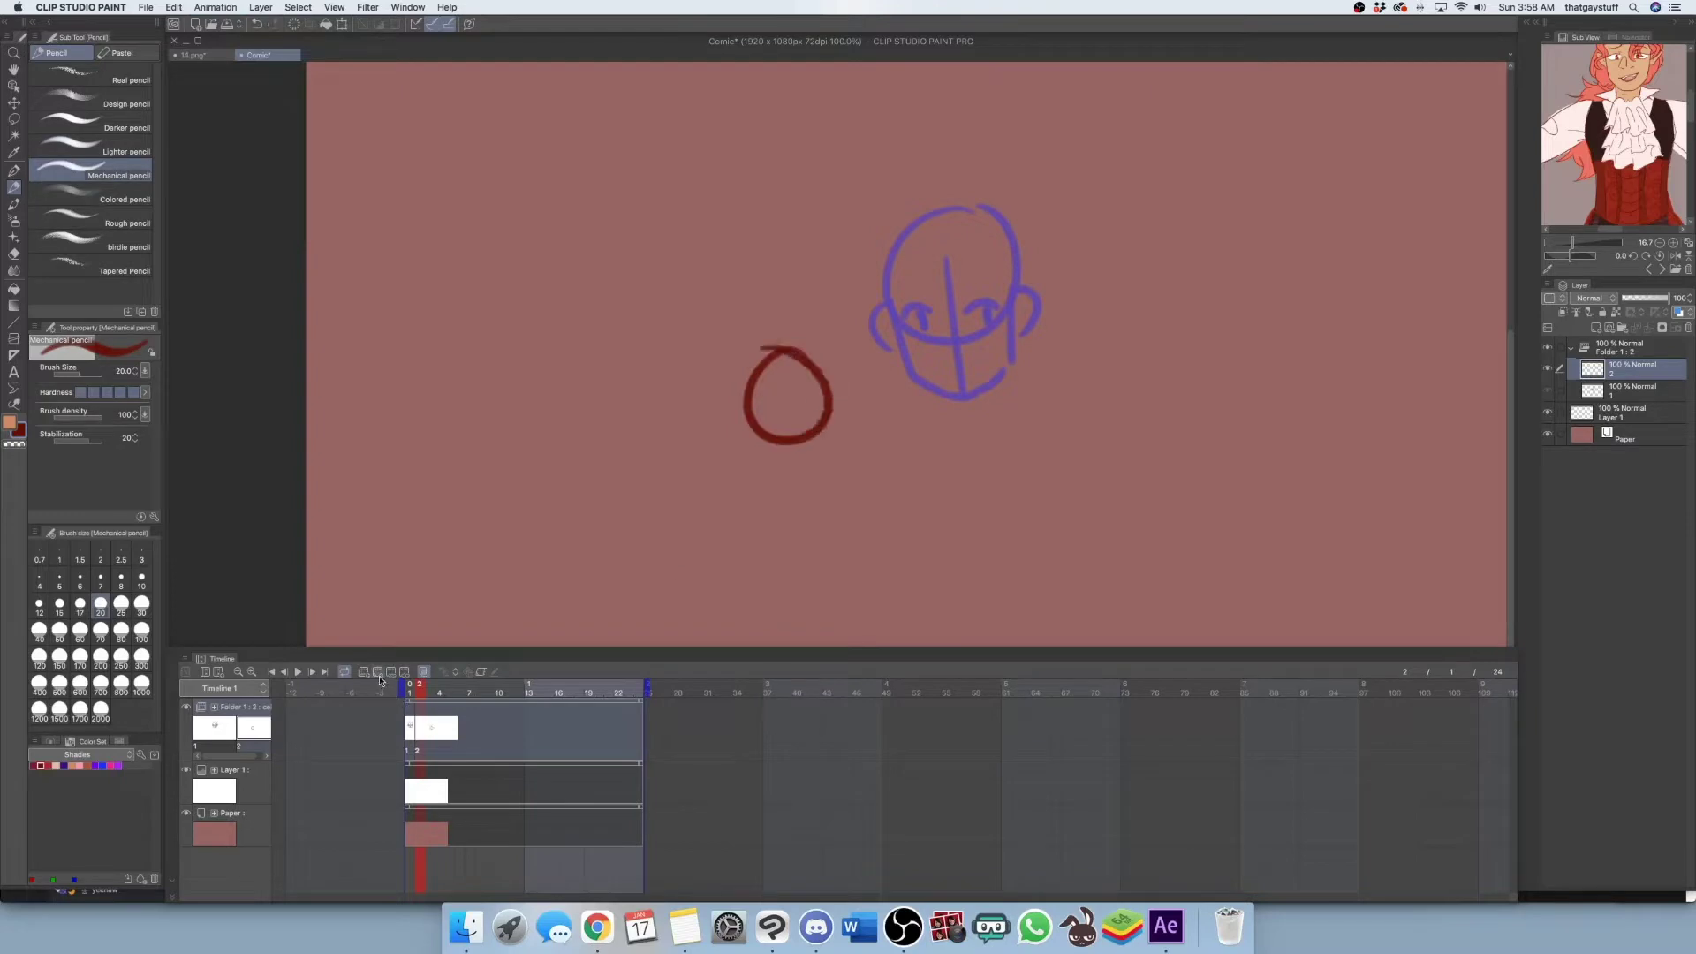
{"action": "left_click", "coordinate": [377, 672]}
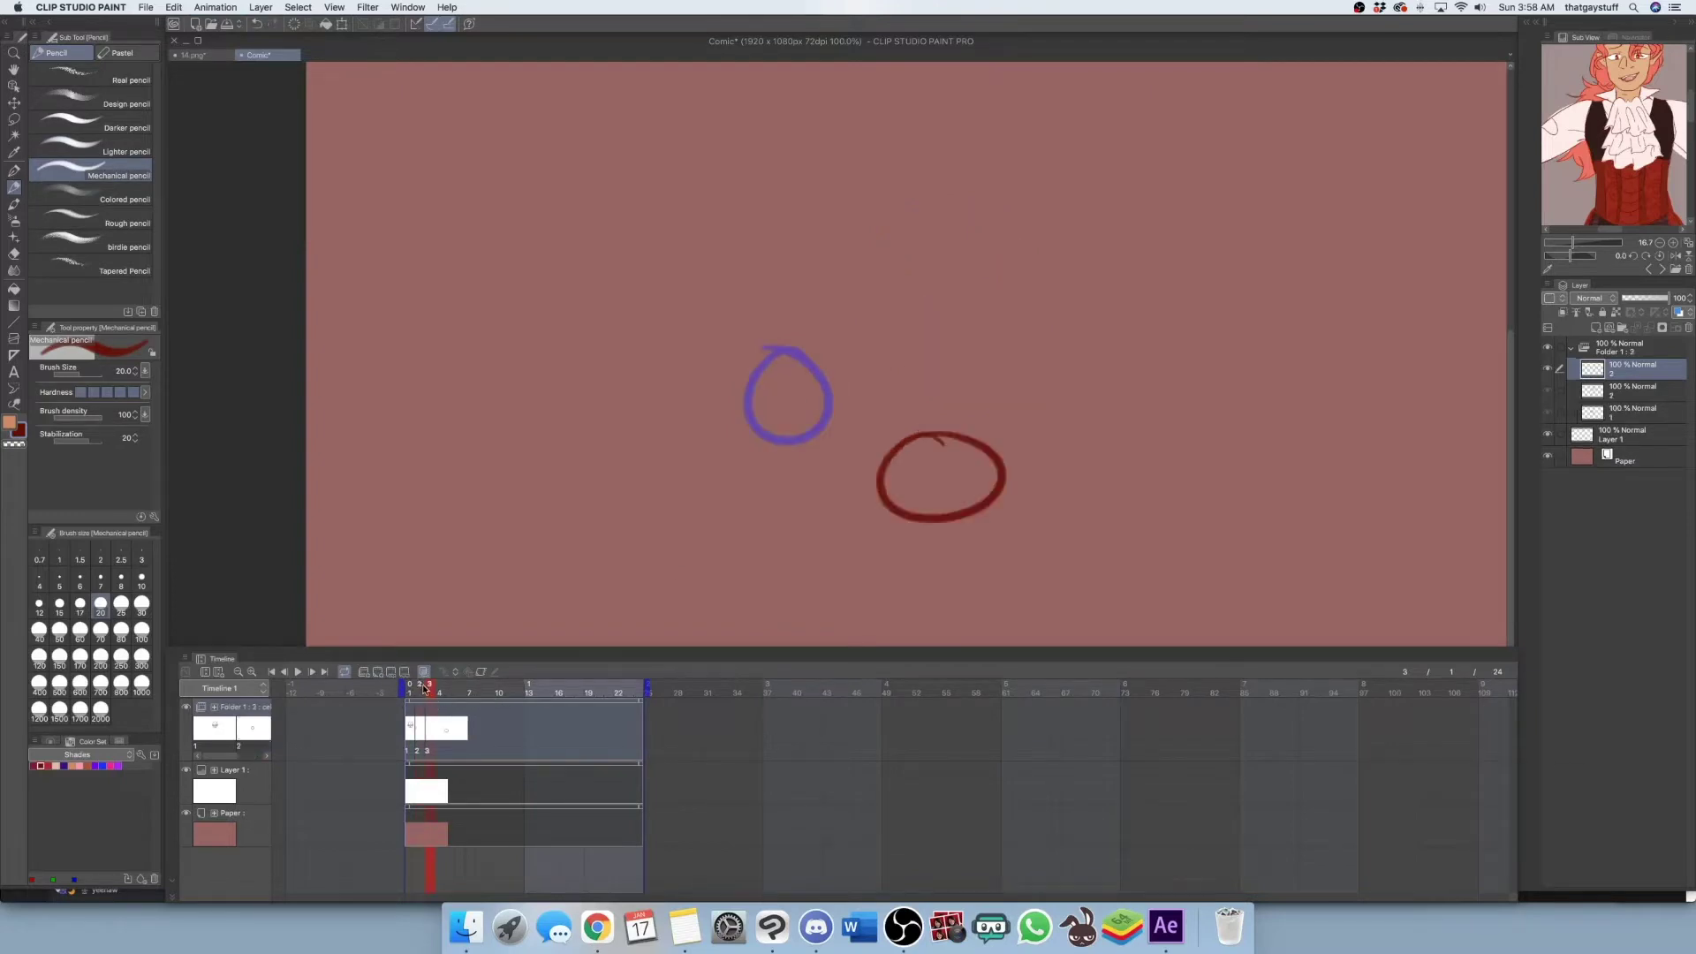
{"action": "left_click", "coordinate": [420, 687]}
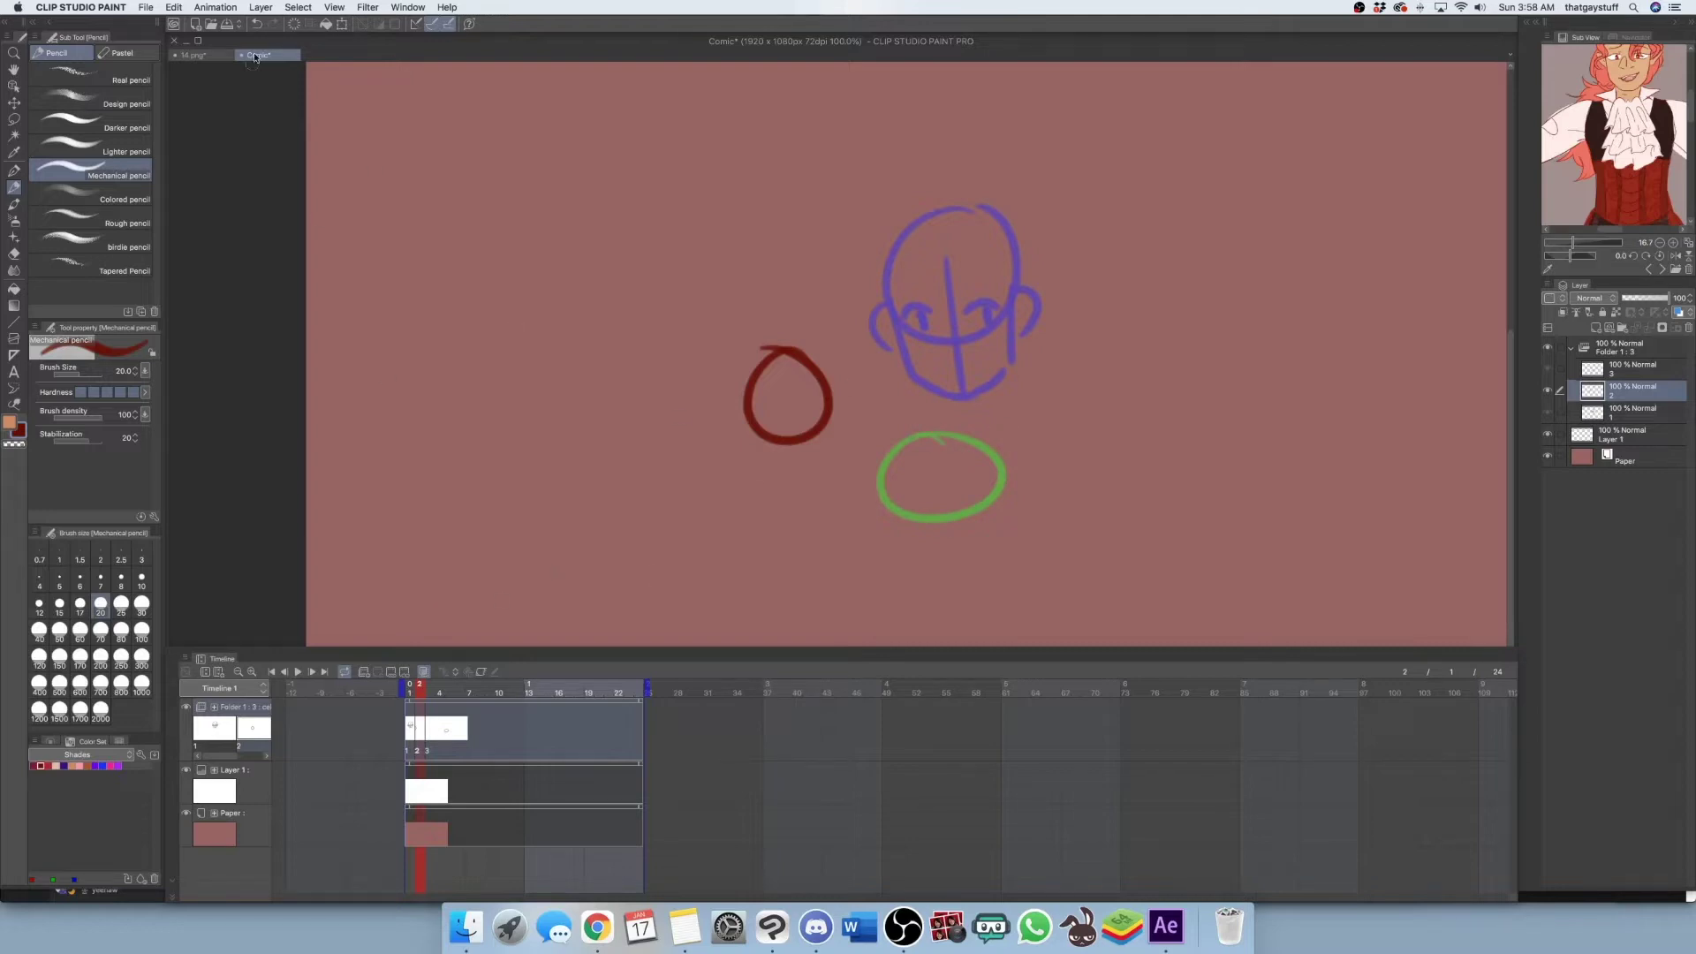
Examine the onion skin settings for the number and colours of previous and next cels, and check the effect on frame 3
{"action": "left_click", "coordinate": [215, 7]}
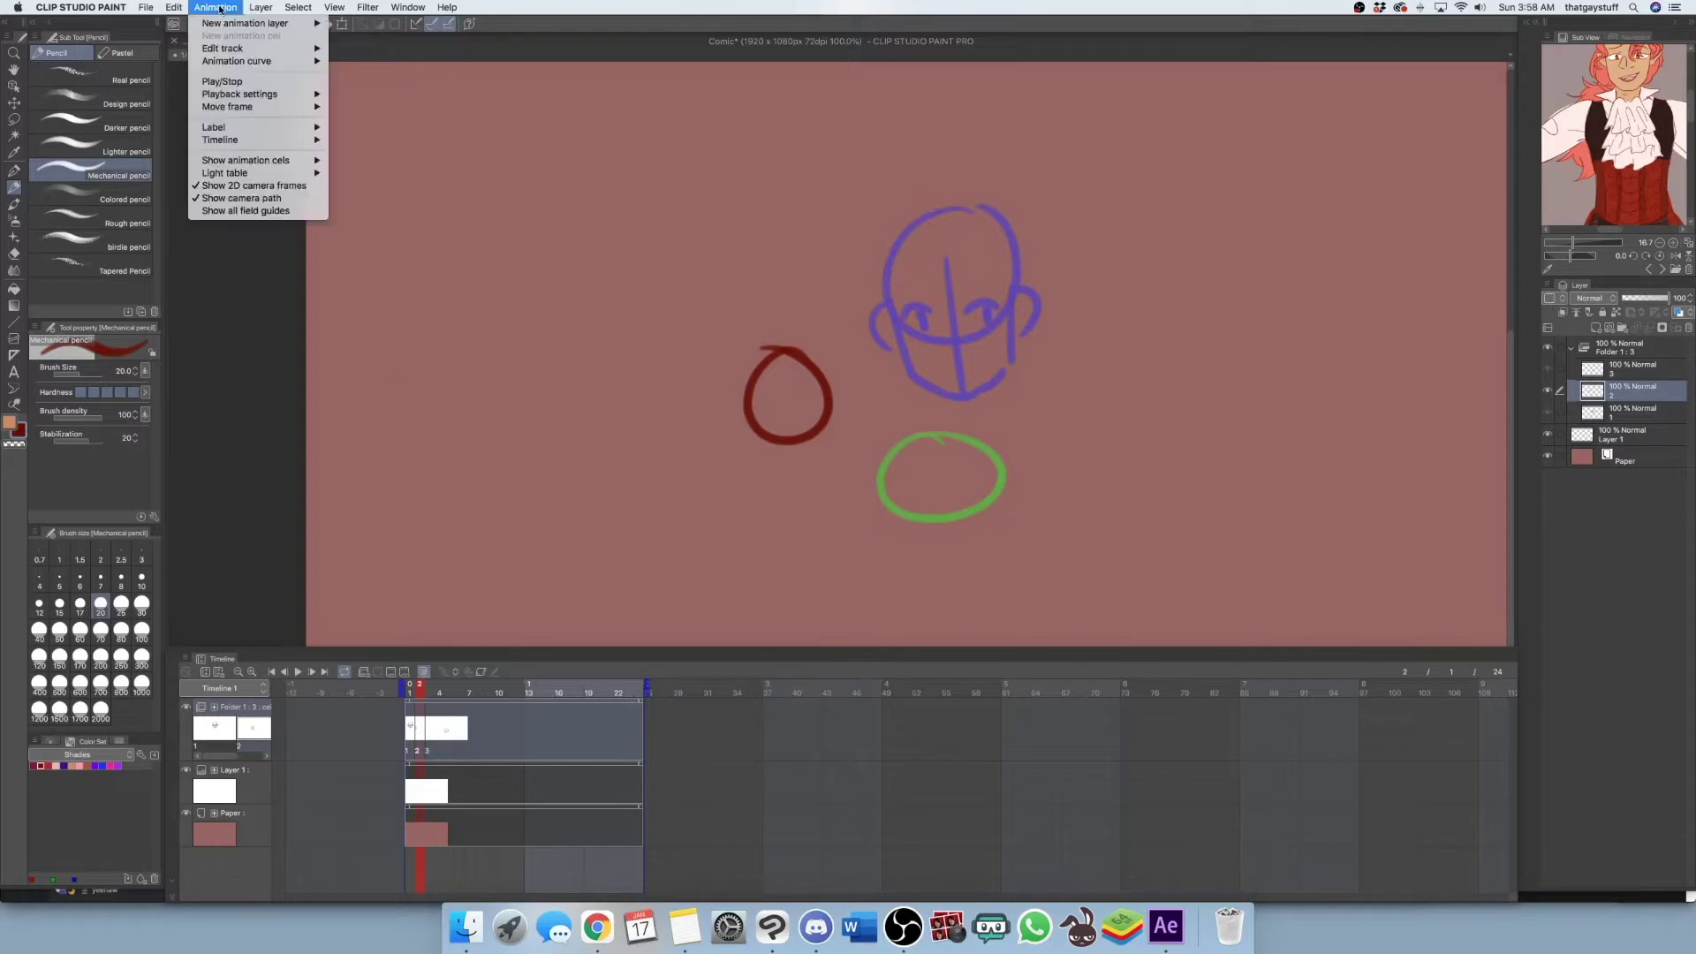
{"action": "mouse_move", "coordinate": [279, 159]}
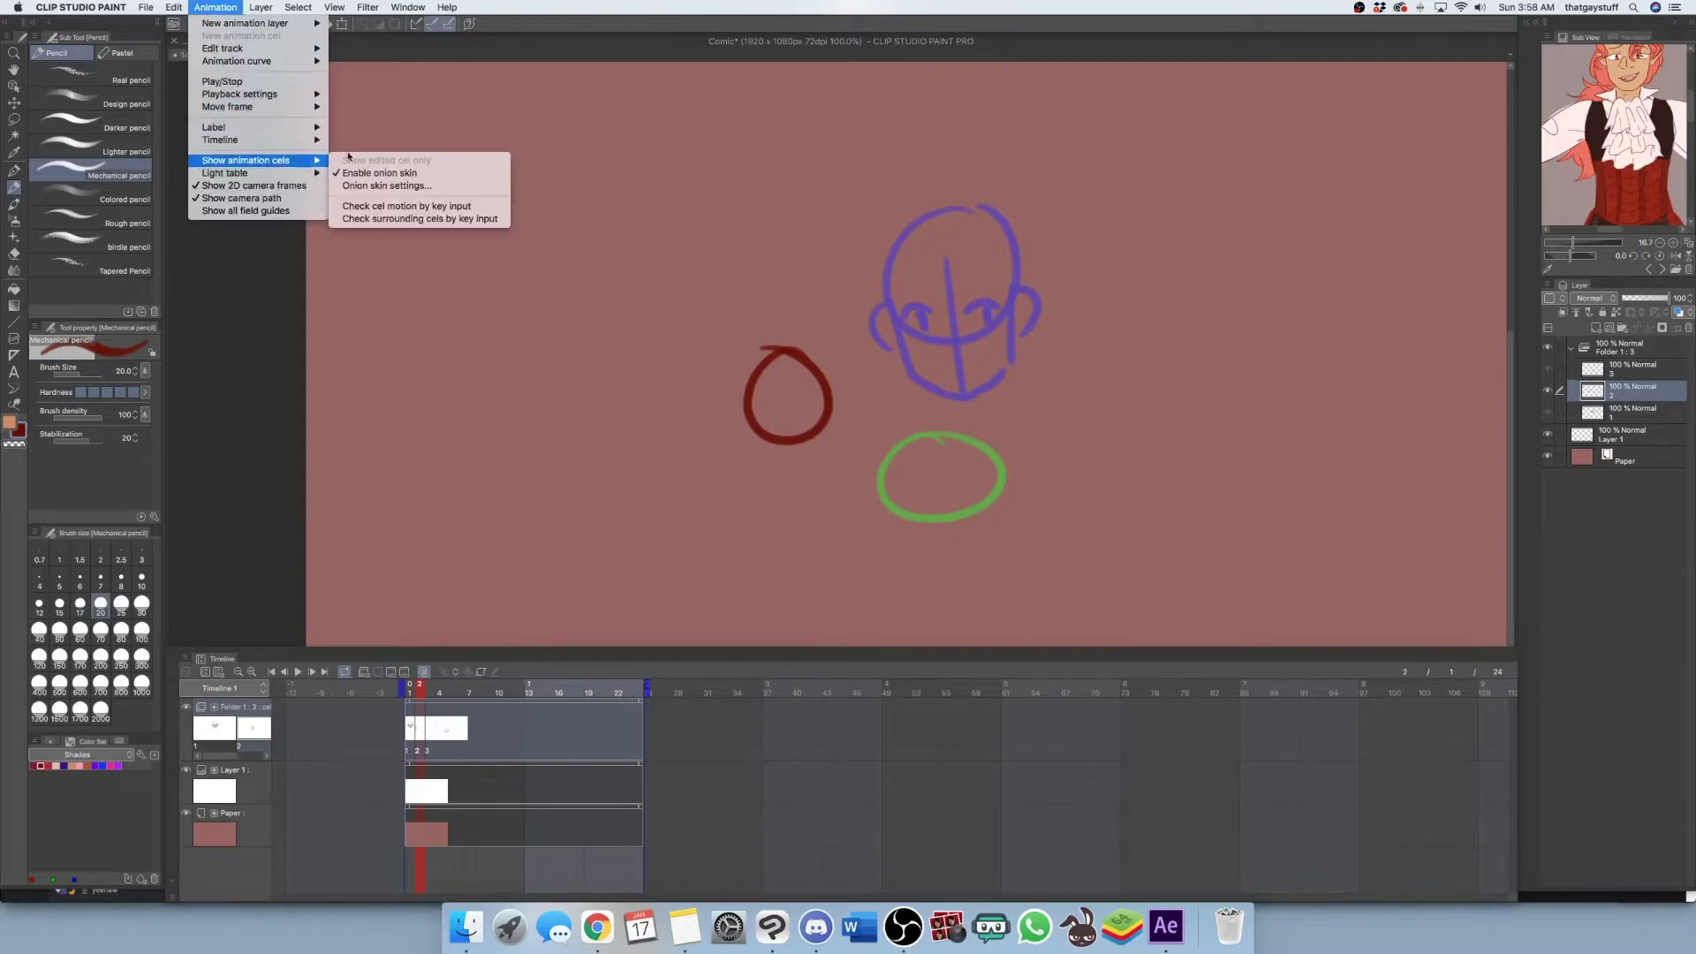
{"action": "left_click", "coordinate": [405, 187]}
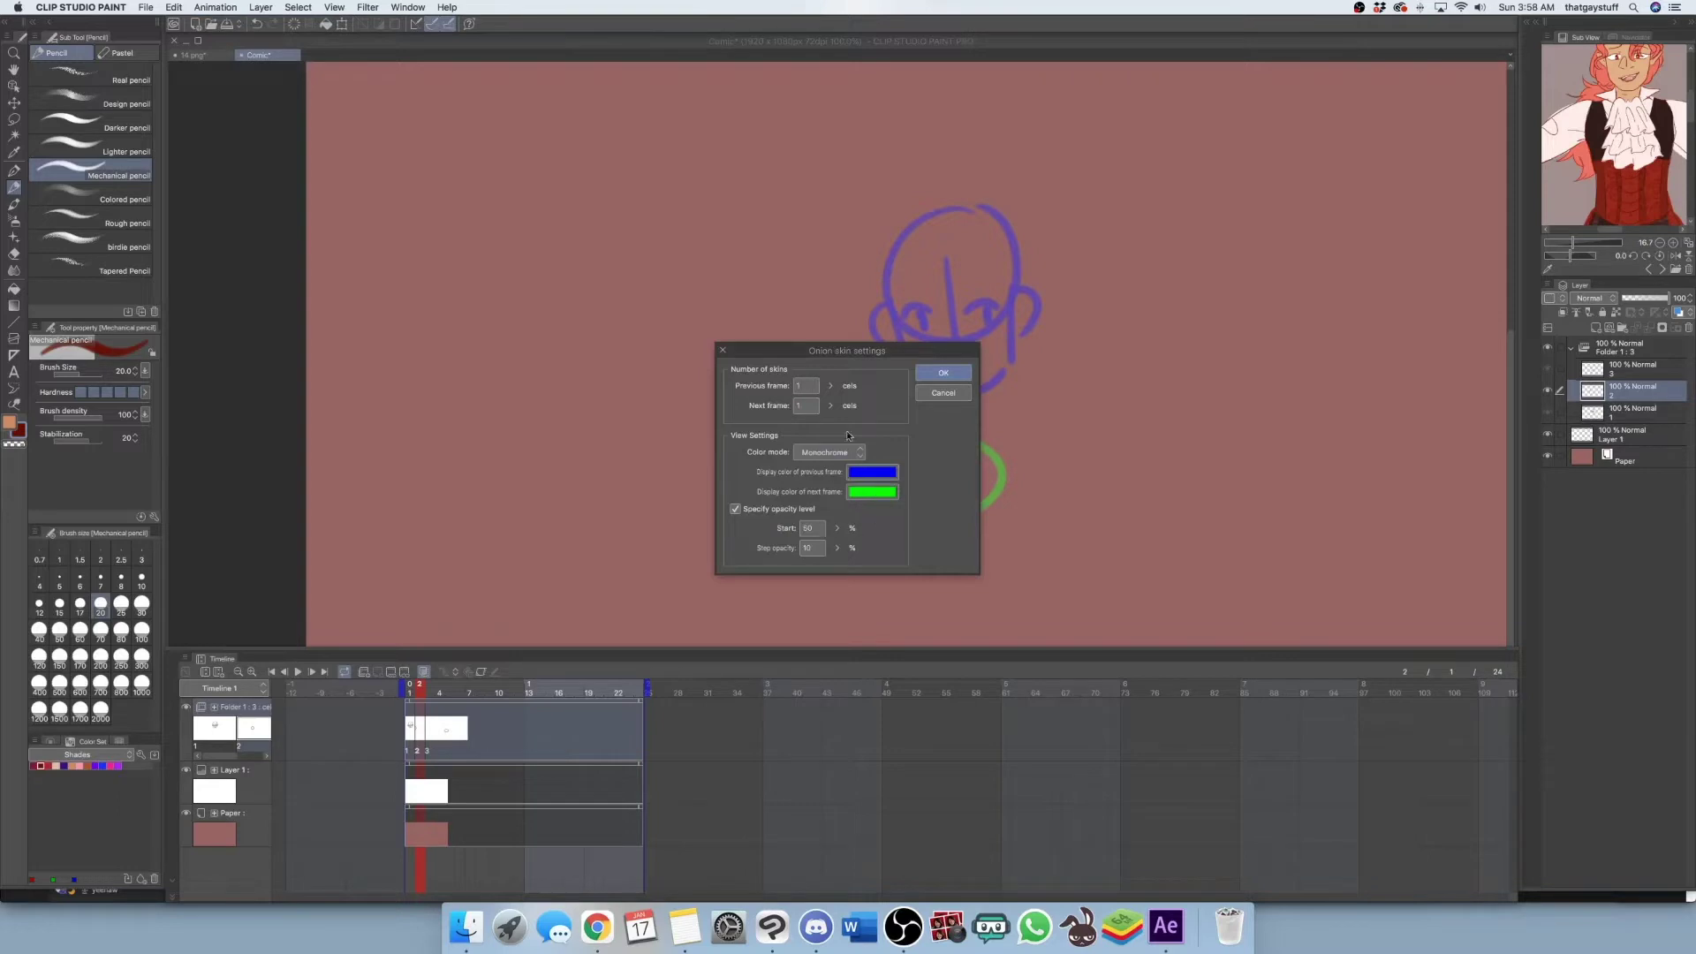
{"action": "left_click", "coordinate": [831, 386]}
{"action": "left_click_drag", "start_coordinate": [839, 366], "coordinate": [846, 383]}
{"action": "left_click", "coordinate": [946, 392]}
{"action": "left_click", "coordinate": [449, 687]}
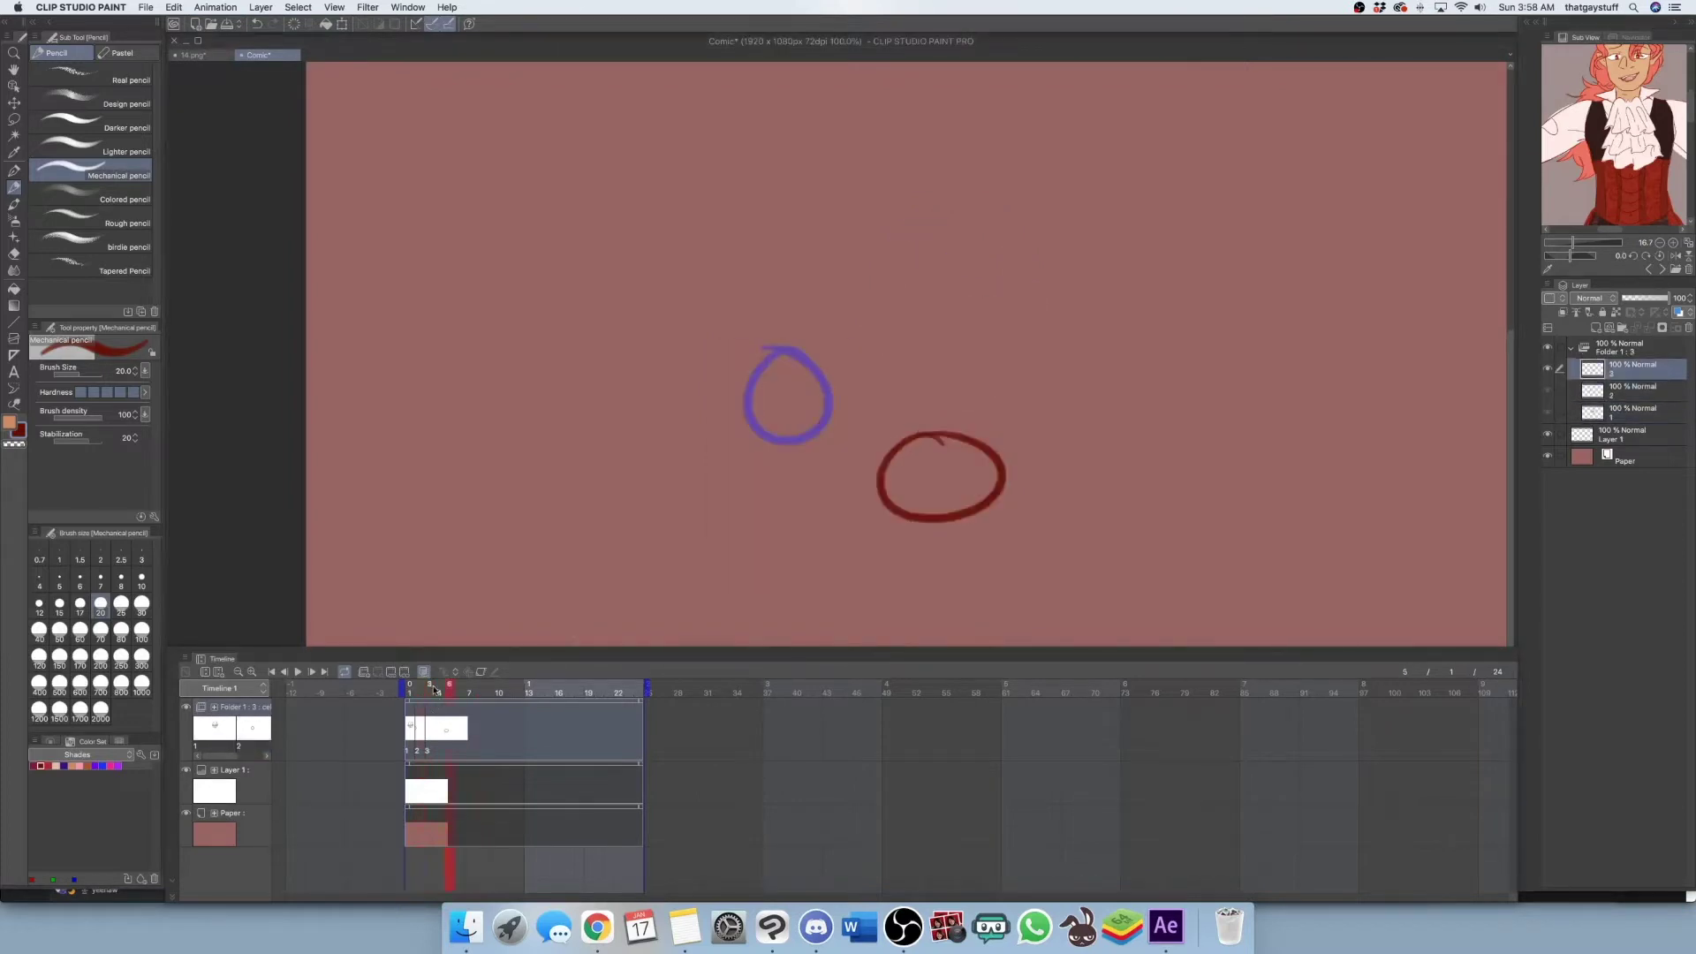
{"action": "left_click", "coordinate": [431, 688]}
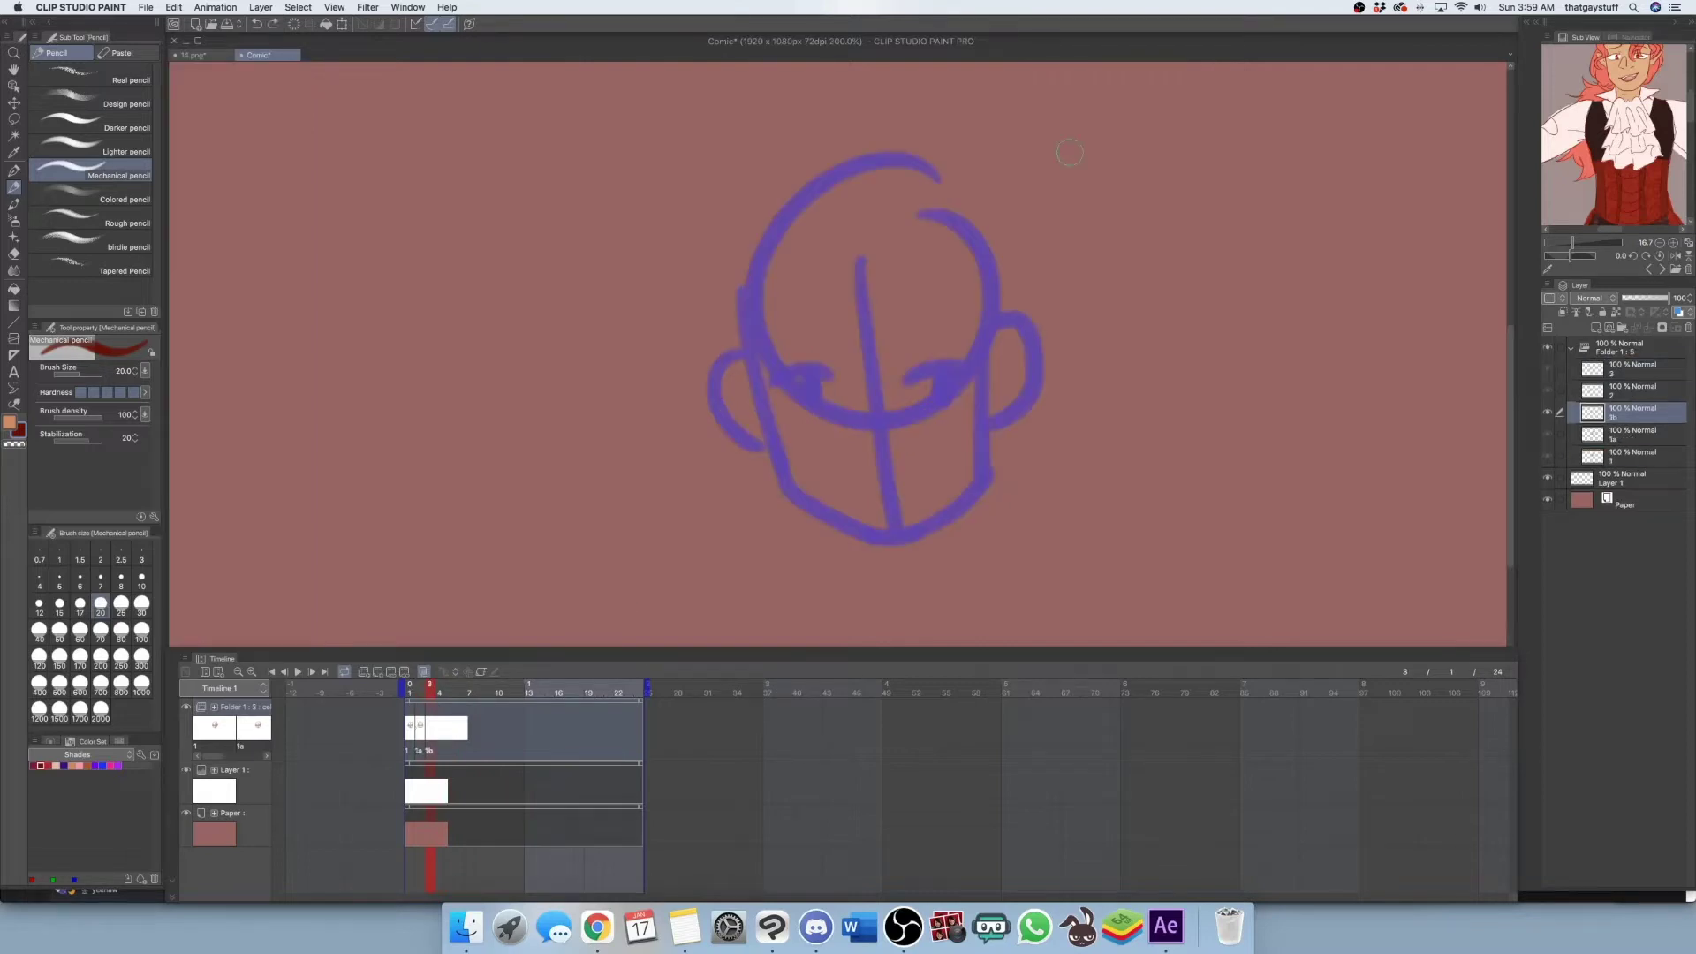
Undo the new cel at frame 3, try Layer 2 as that frame's cel and remove the assignment
{"action": "key", "text": "super+z"}
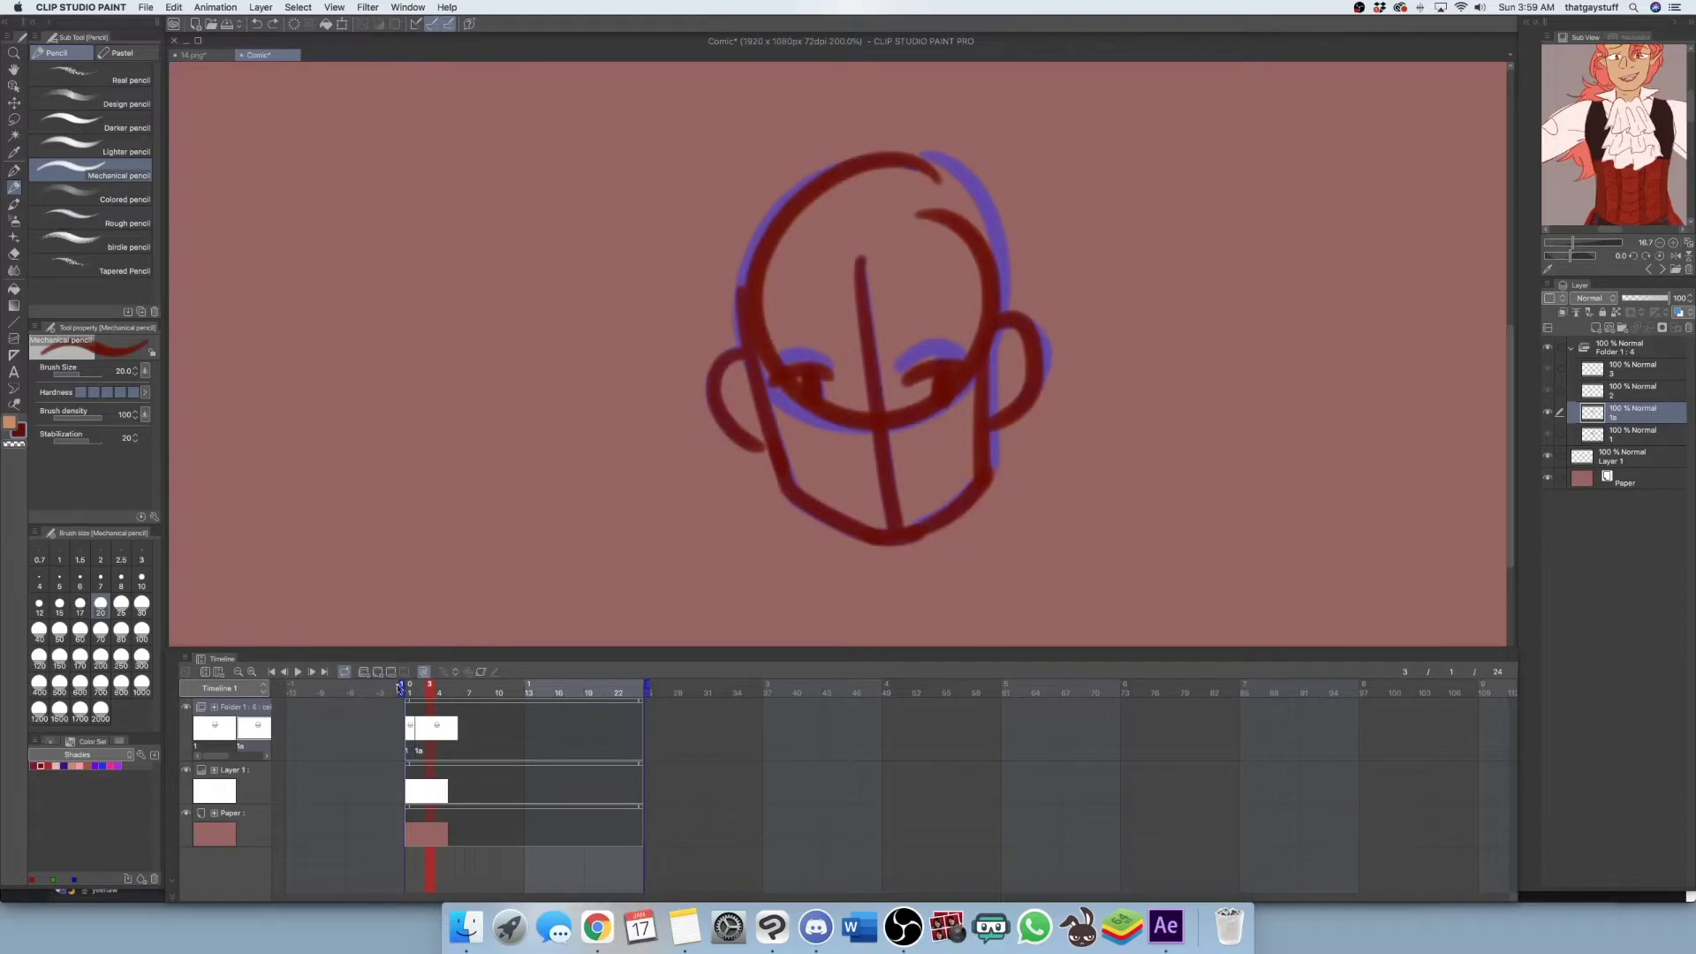
{"action": "key", "text": "super+y"}
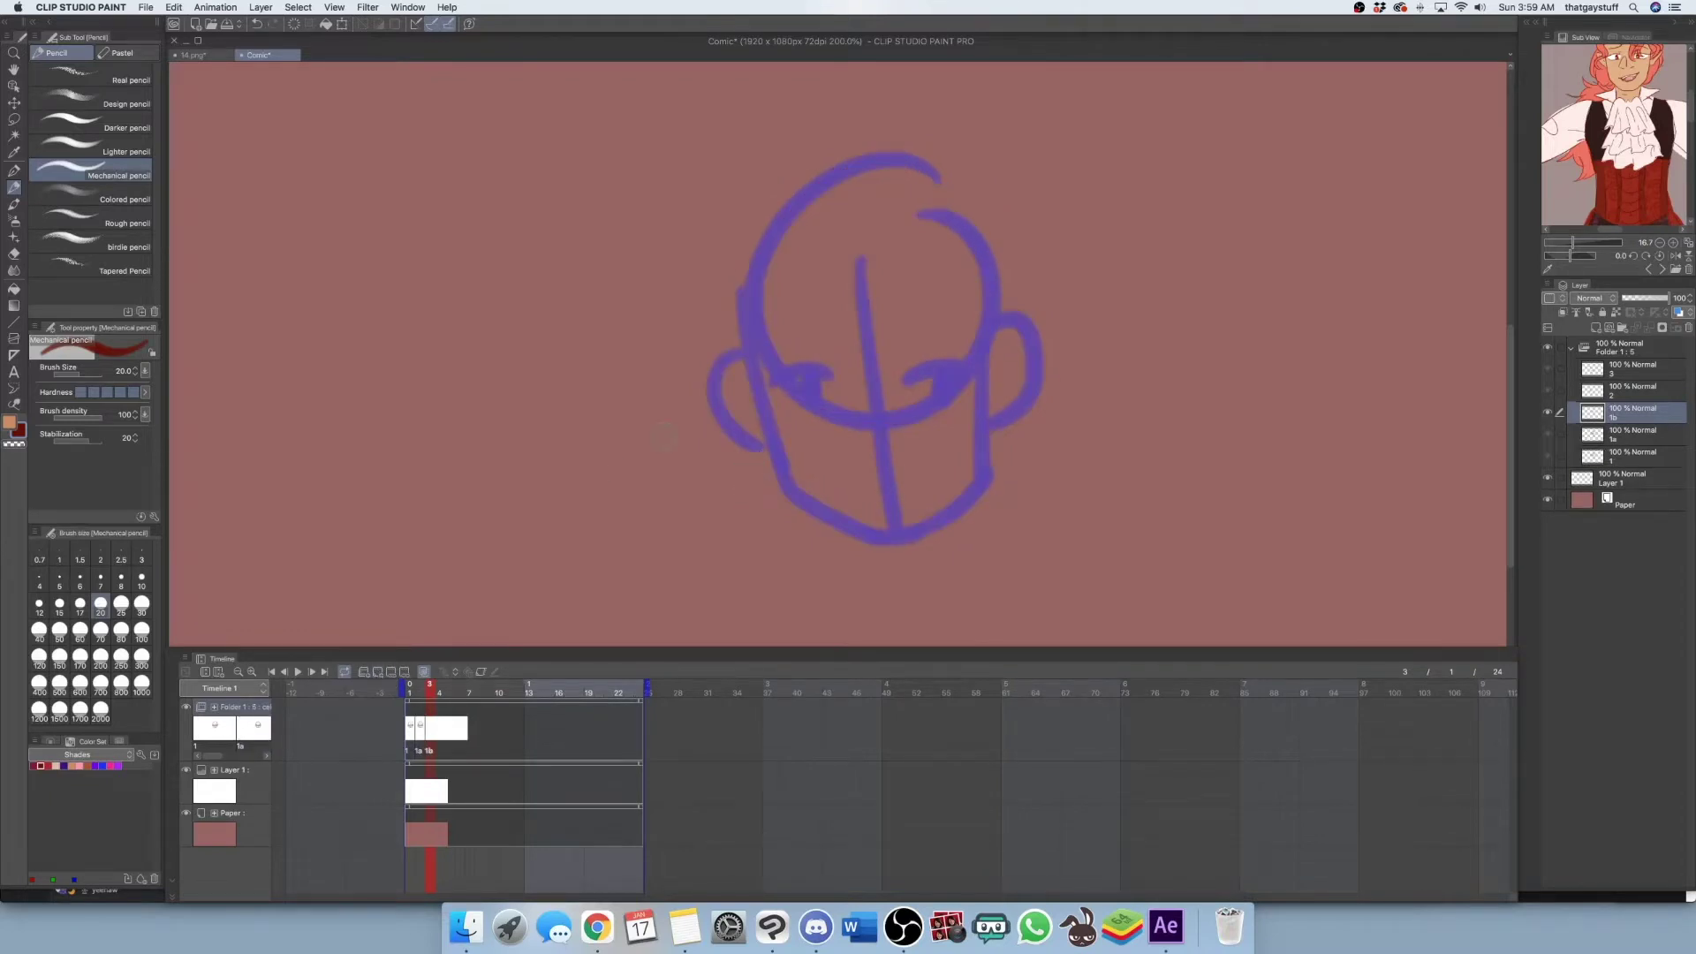
{"action": "key", "text": "super+z"}
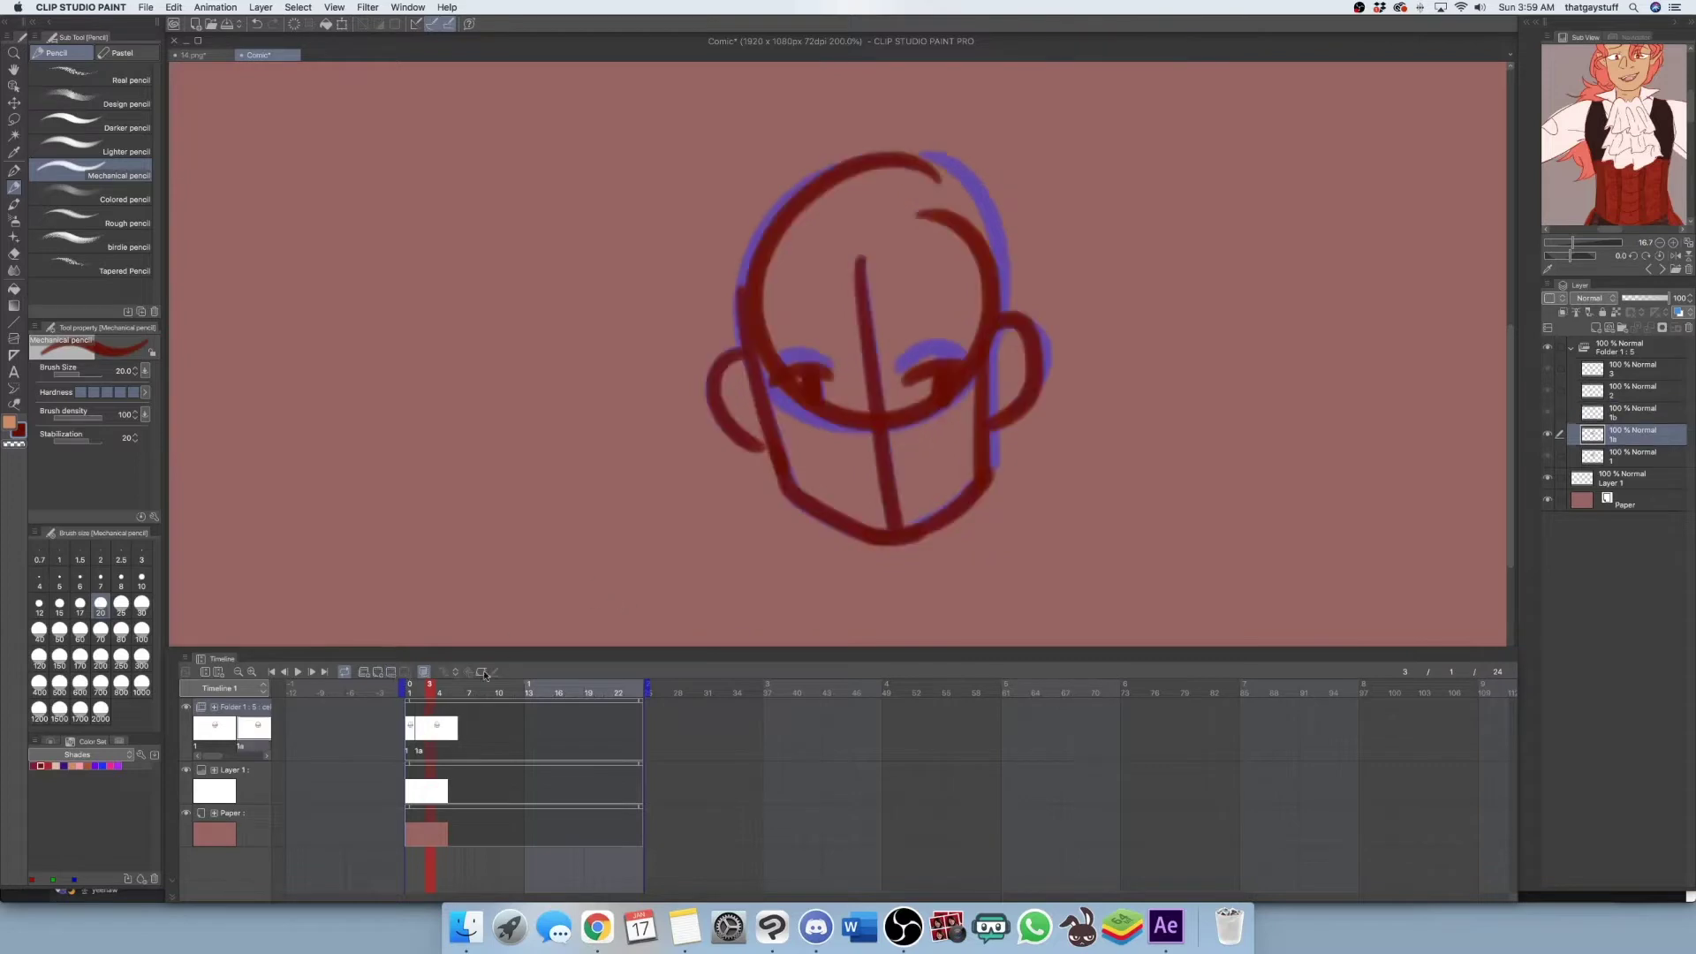
{"action": "left_click", "coordinate": [391, 672]}
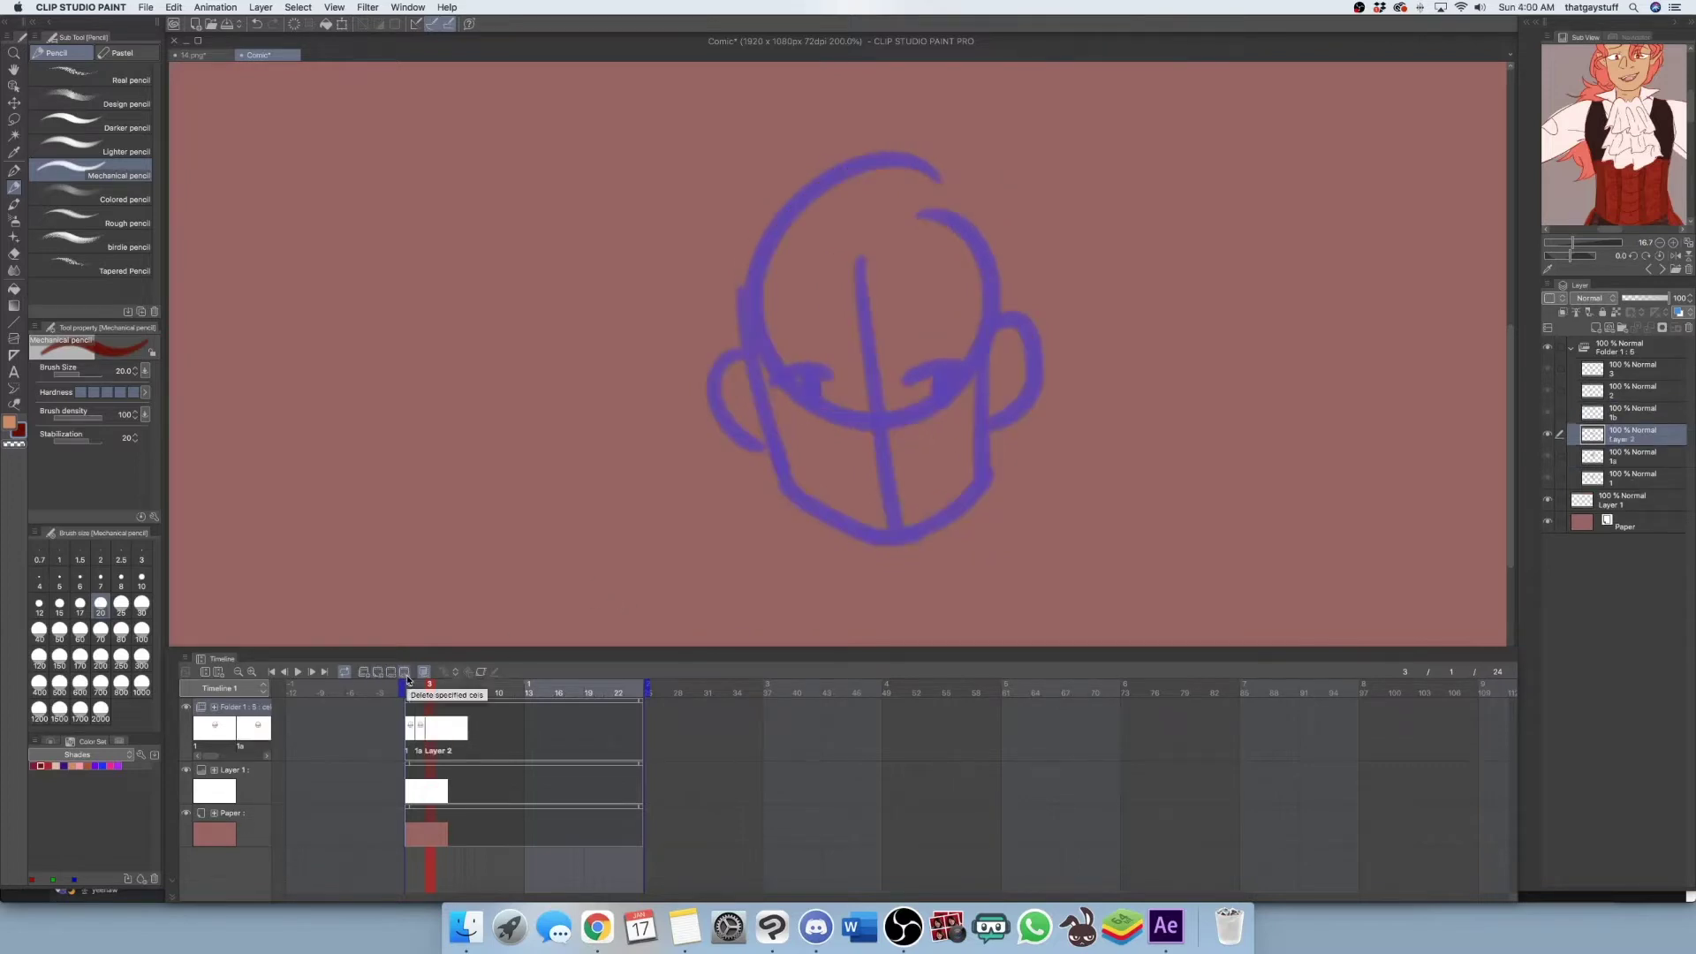
{"action": "left_click", "coordinate": [405, 673]}
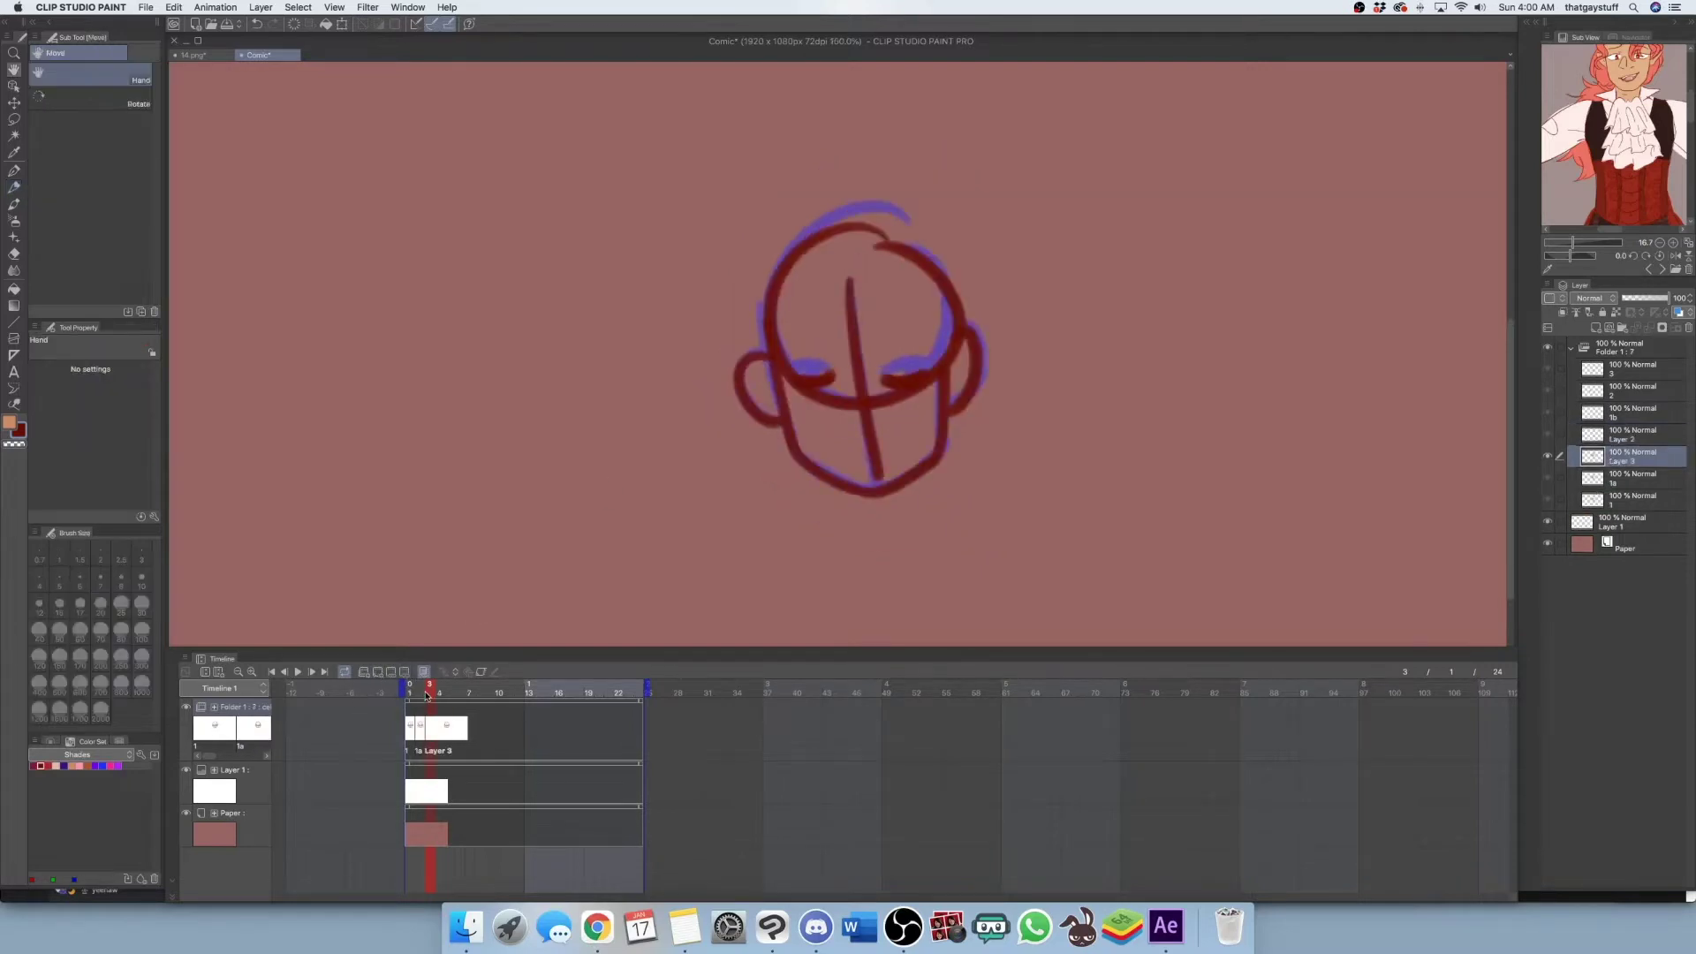
Assign the existing cel 1a to frame 4 of the animation folder
{"action": "mouse_move", "coordinate": [428, 692]}
{"action": "left_mouse_down"}
{"action": "mouse_move", "coordinate": [403, 698]}
{"action": "mouse_move", "coordinate": [426, 710]}
{"action": "left_mouse_up"}
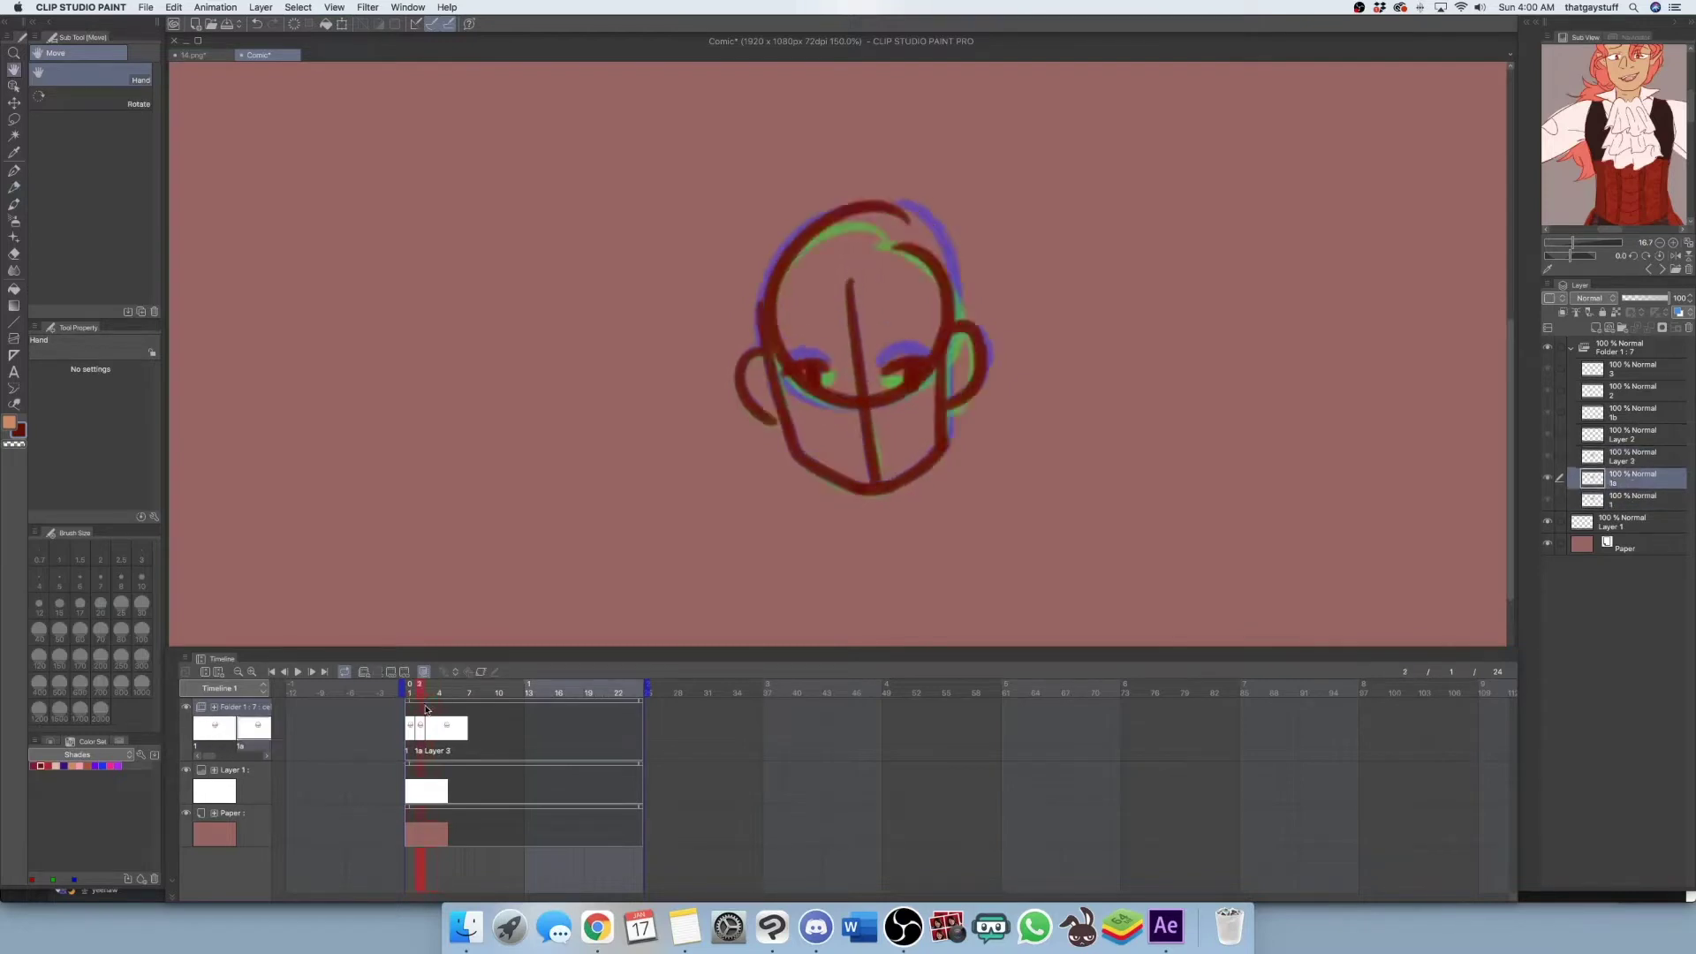
{"action": "left_click", "coordinate": [440, 693]}
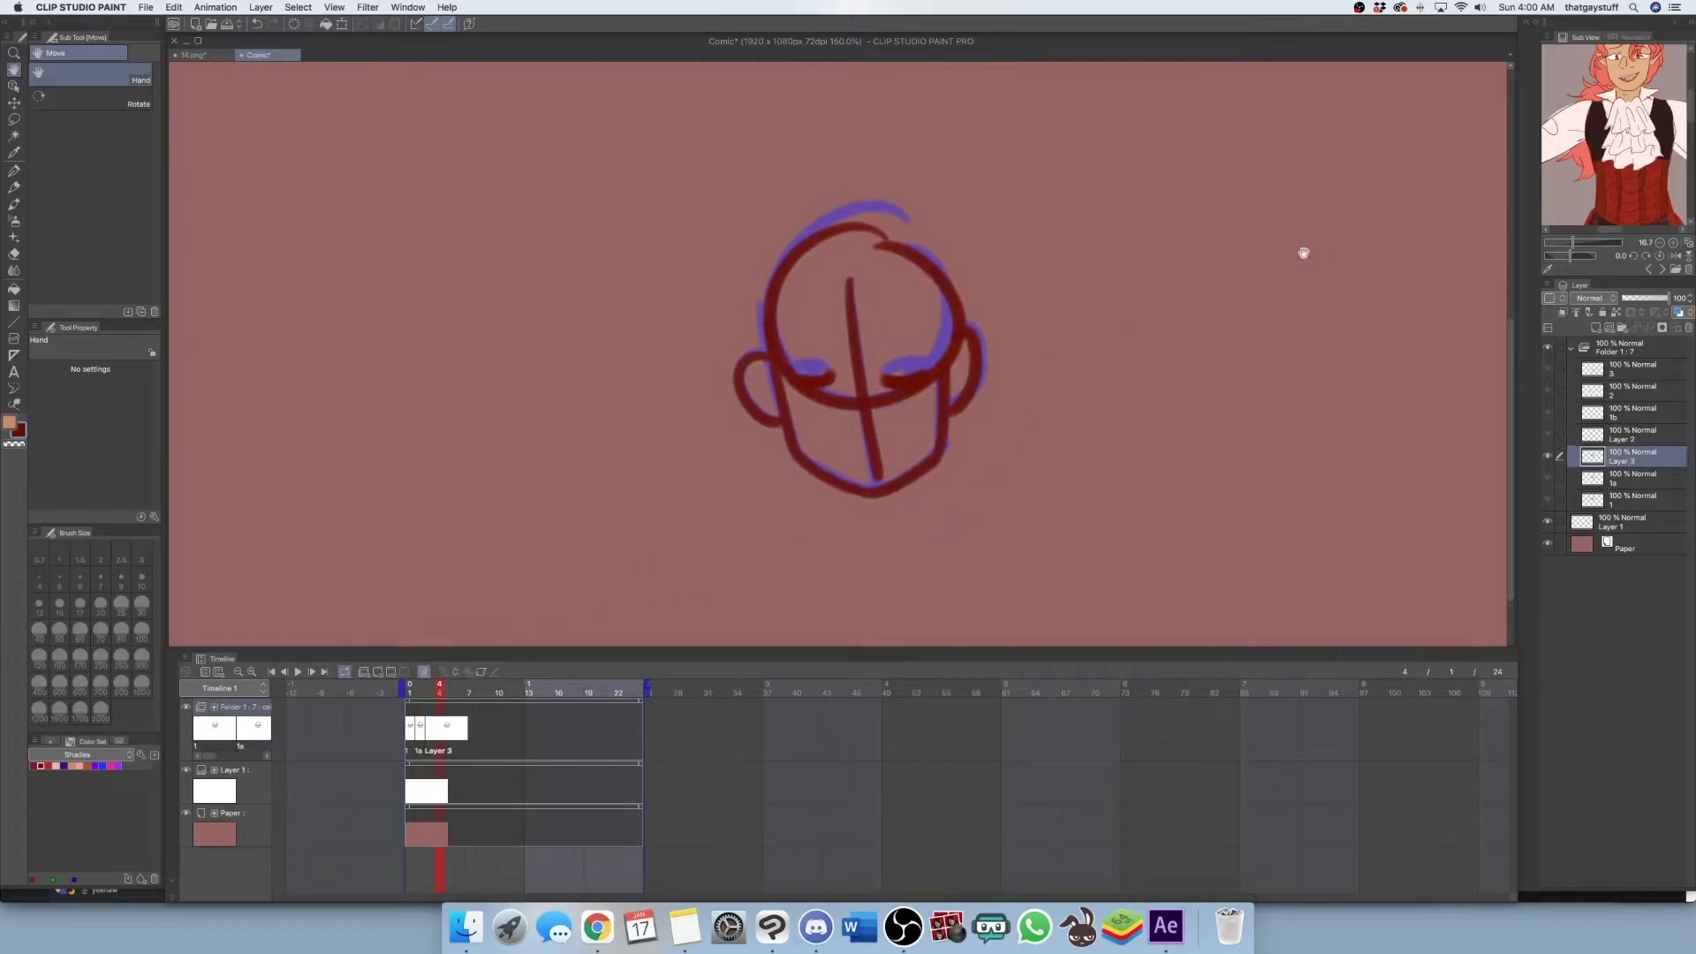
{"action": "left_click", "coordinate": [396, 675]}
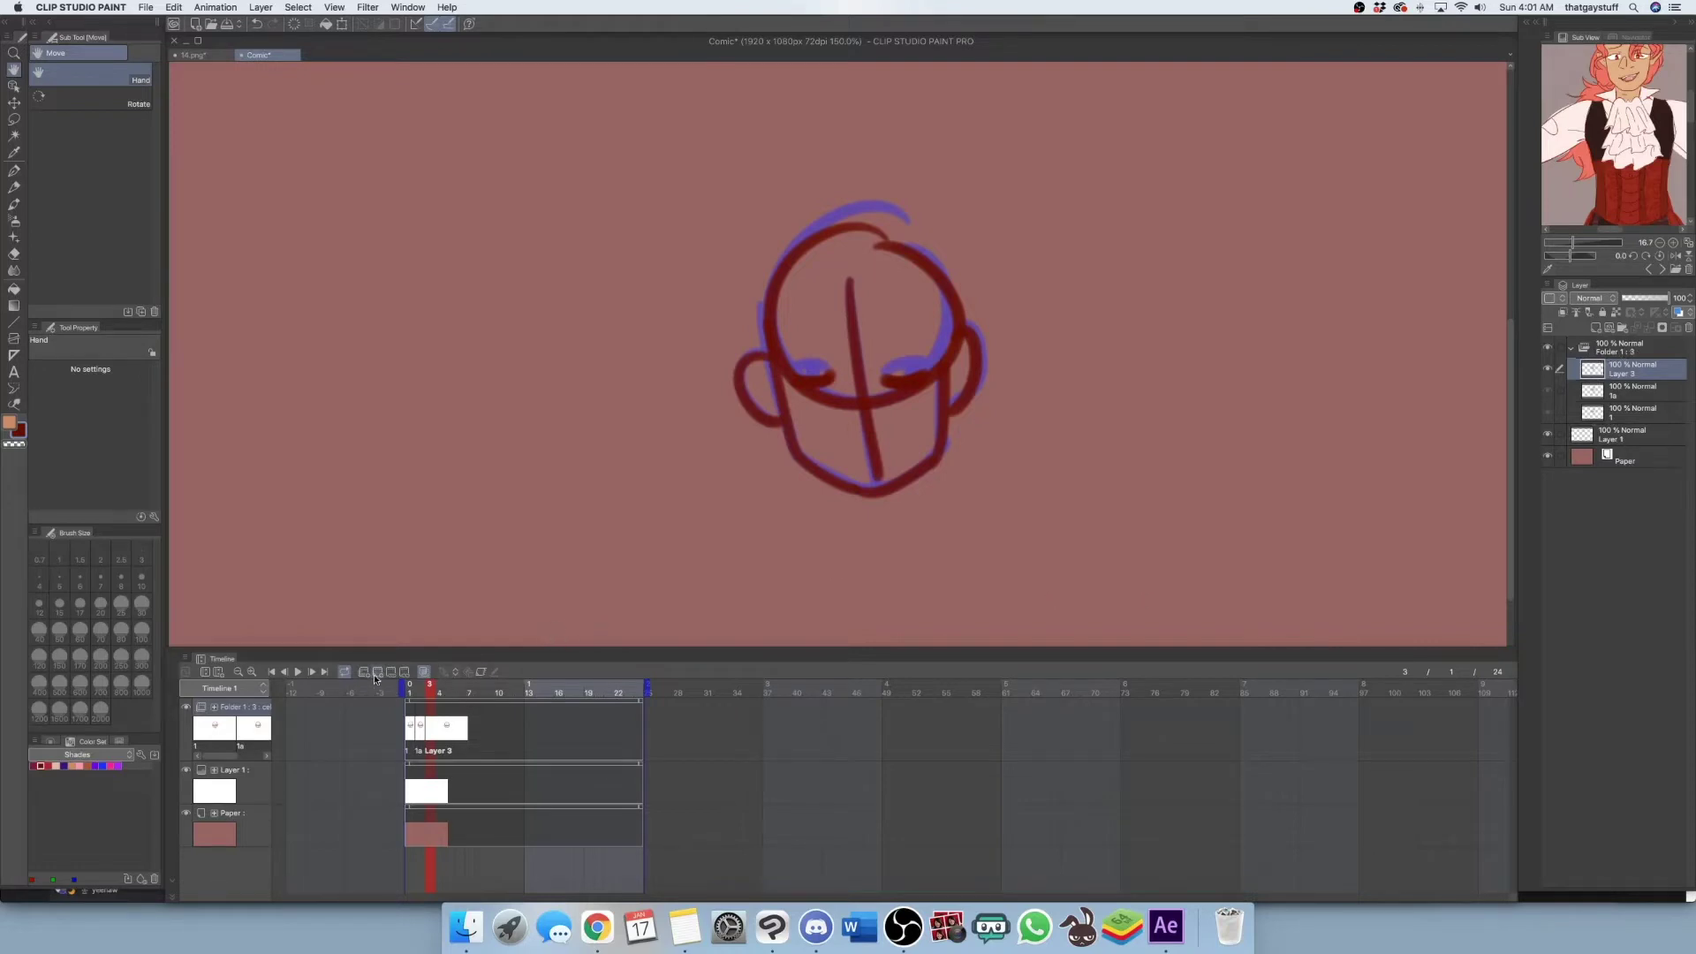
{"action": "left_click", "coordinate": [440, 693]}
{"action": "left_click", "coordinate": [391, 673]}
{"action": "left_click", "coordinate": [762, 416]}
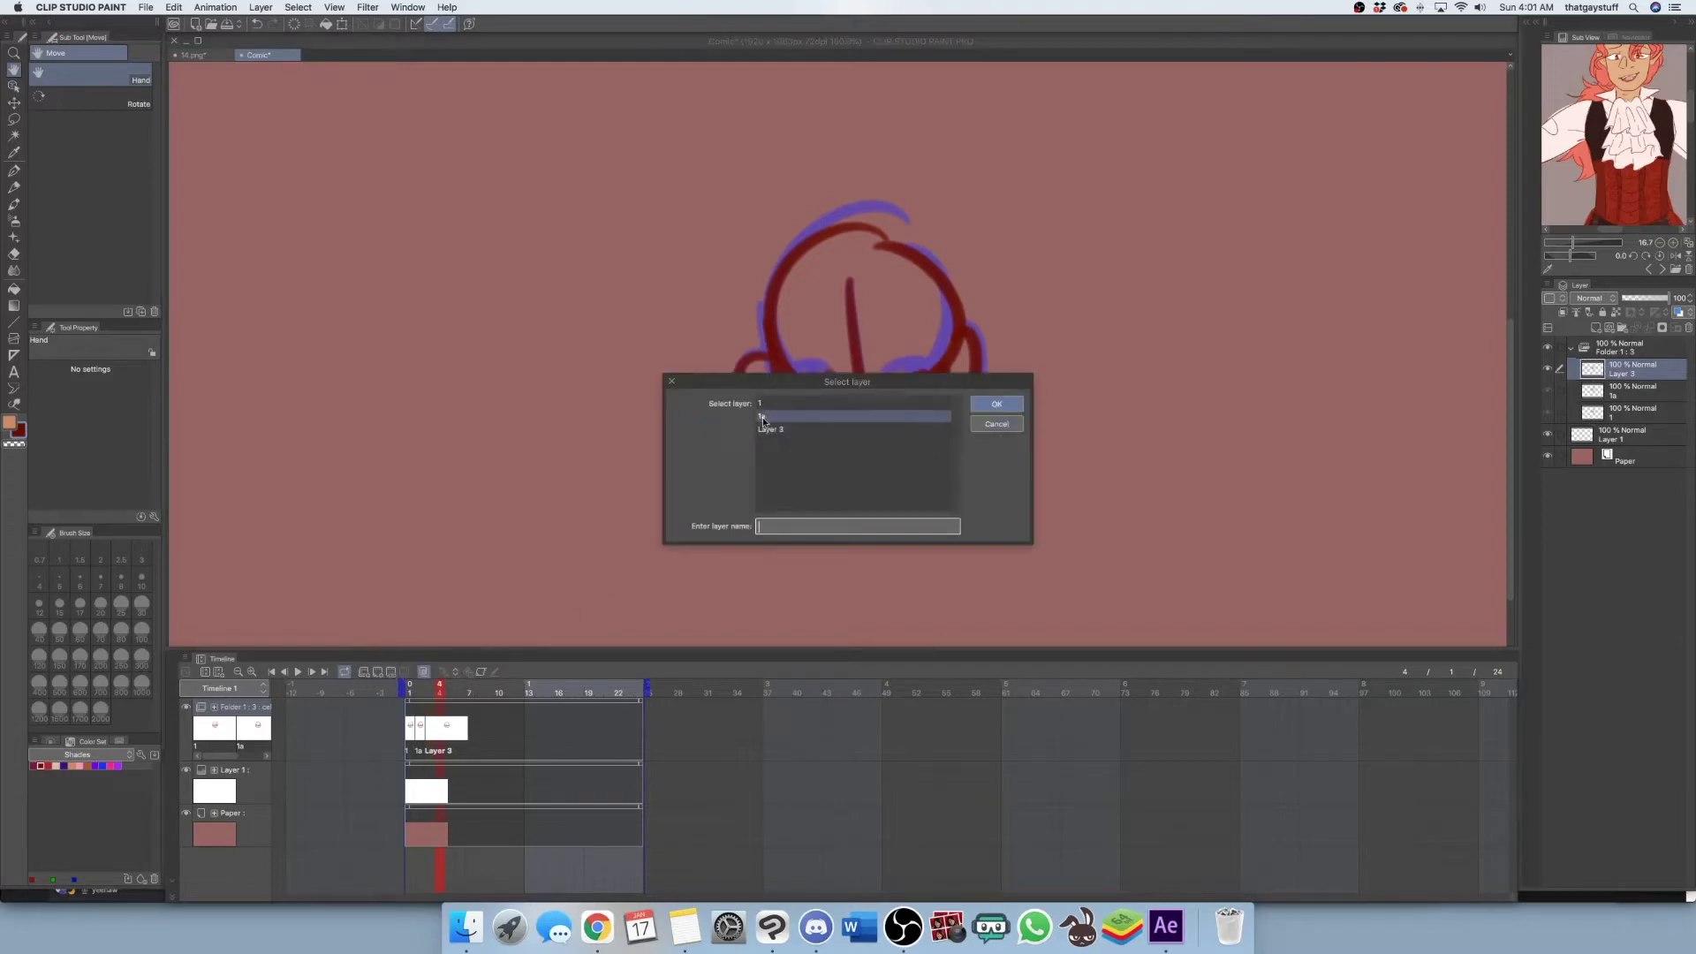
{"action": "left_click", "coordinate": [996, 404]}
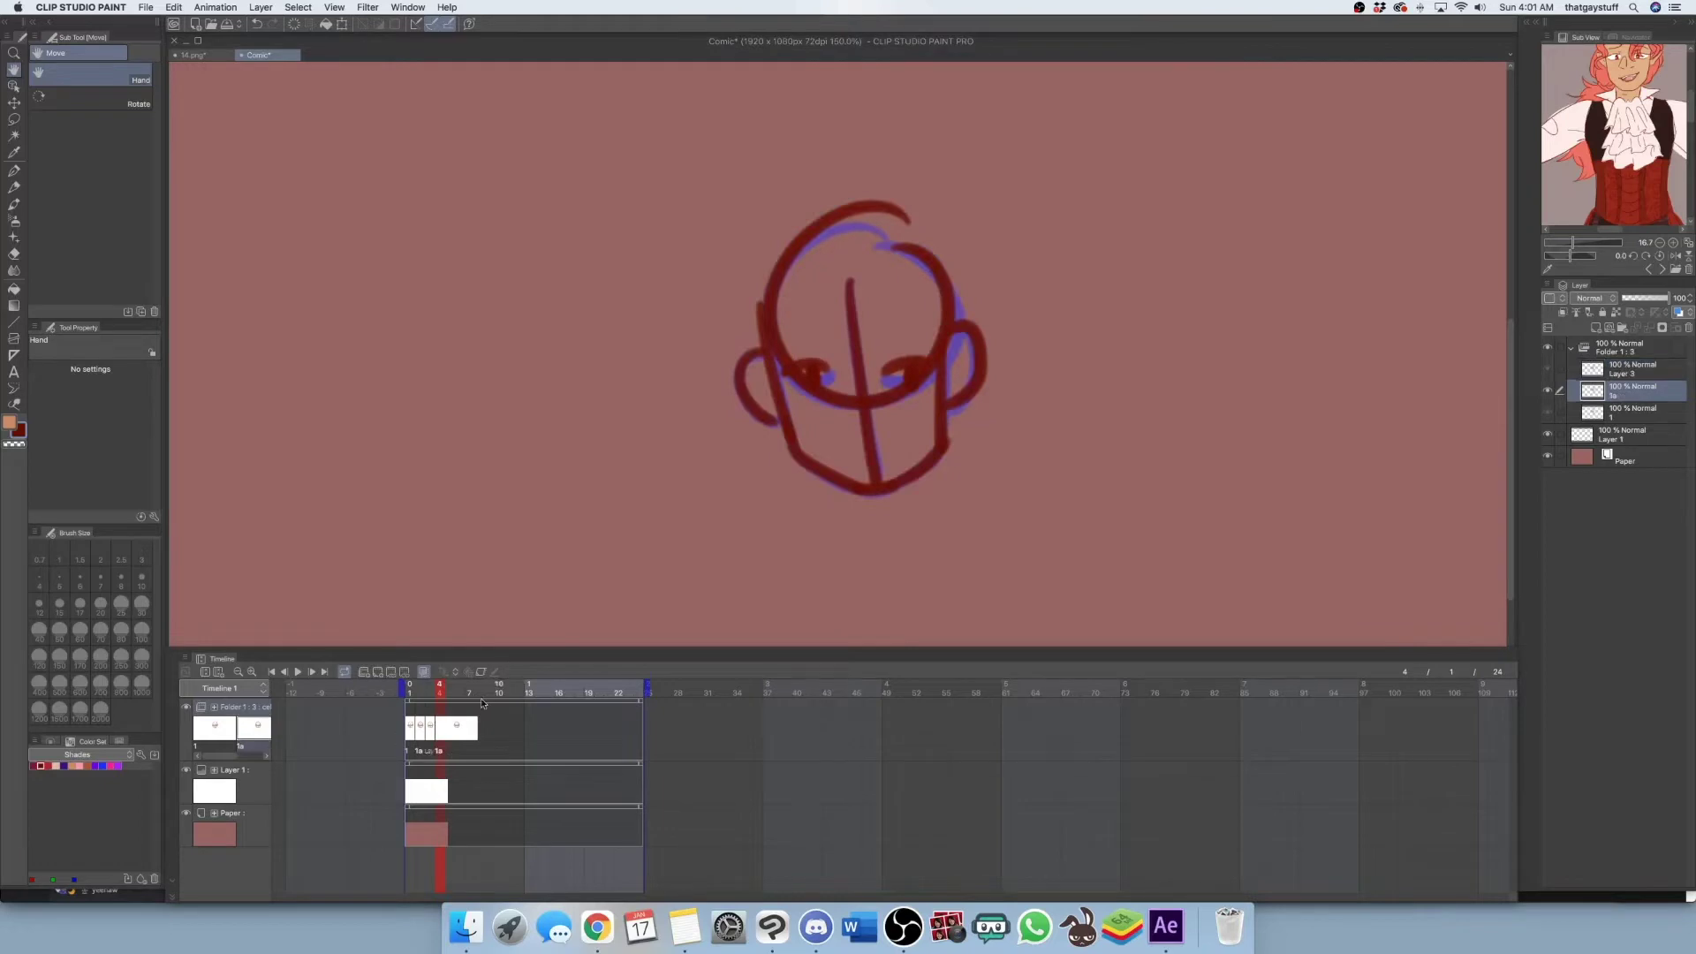
Draw a curved stroke and a short line on the forehead of cel 1a at frame 4
{"action": "left_click", "coordinate": [430, 694]}
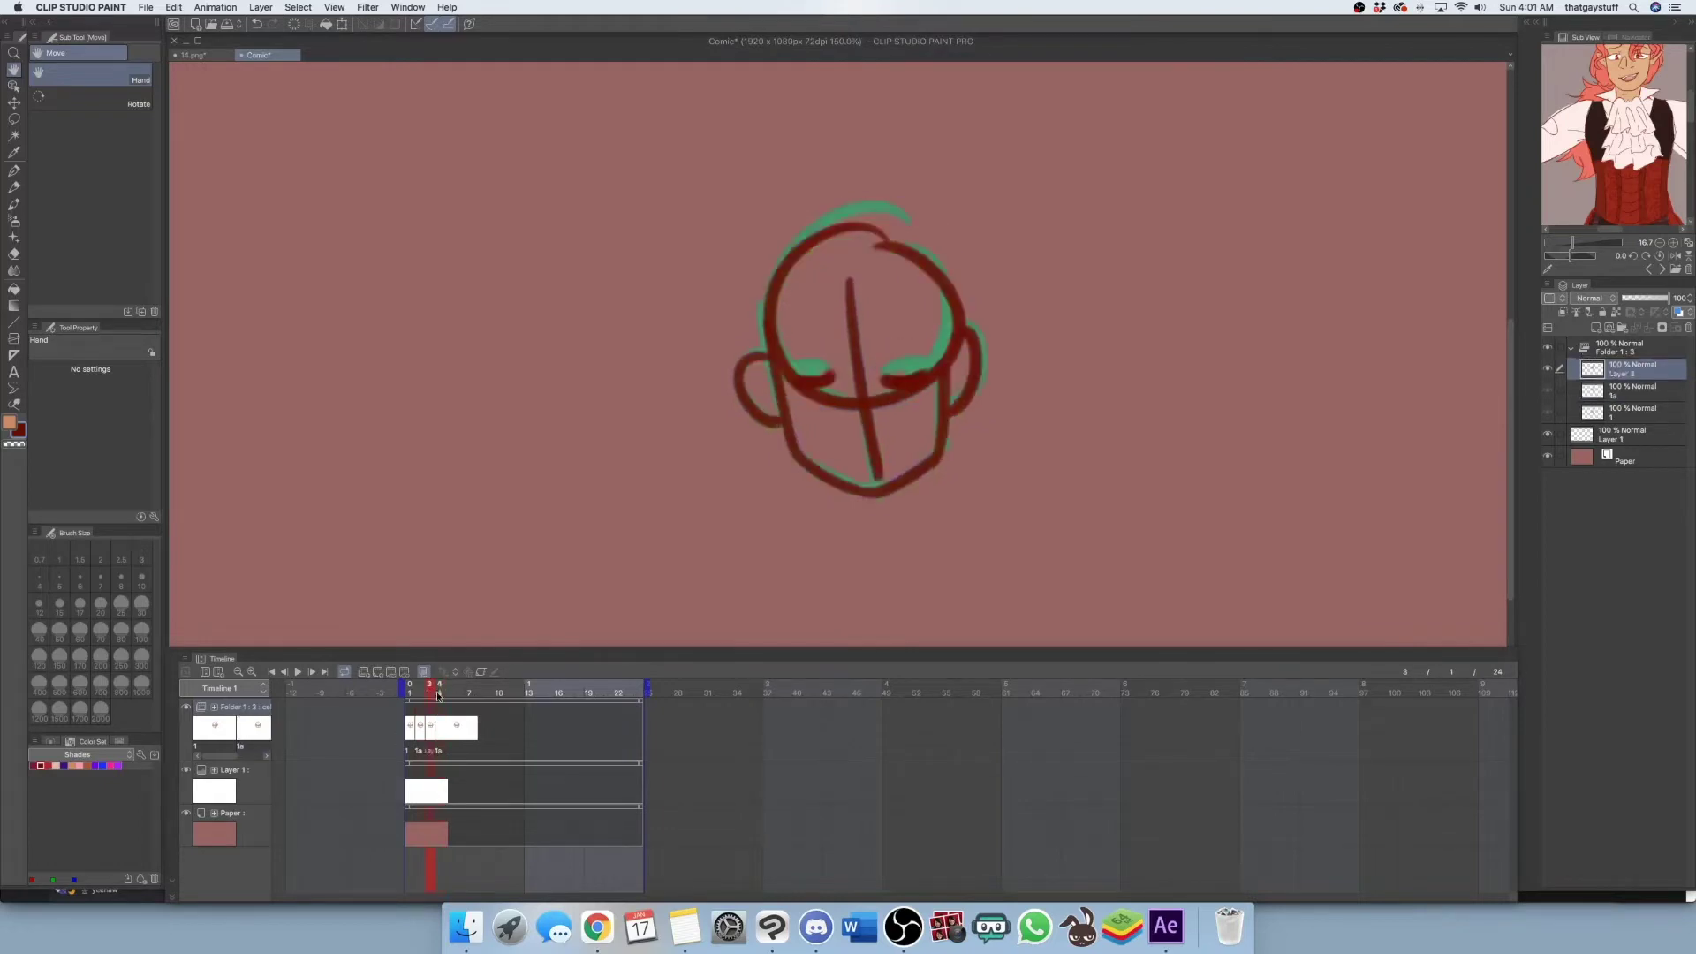
{"action": "left_click", "coordinate": [439, 694]}
{"action": "scroll", "coordinate": [932, 358], "scroll_direction": "up", "scroll_amount": 1}
{"action": "key", "text": "p"}
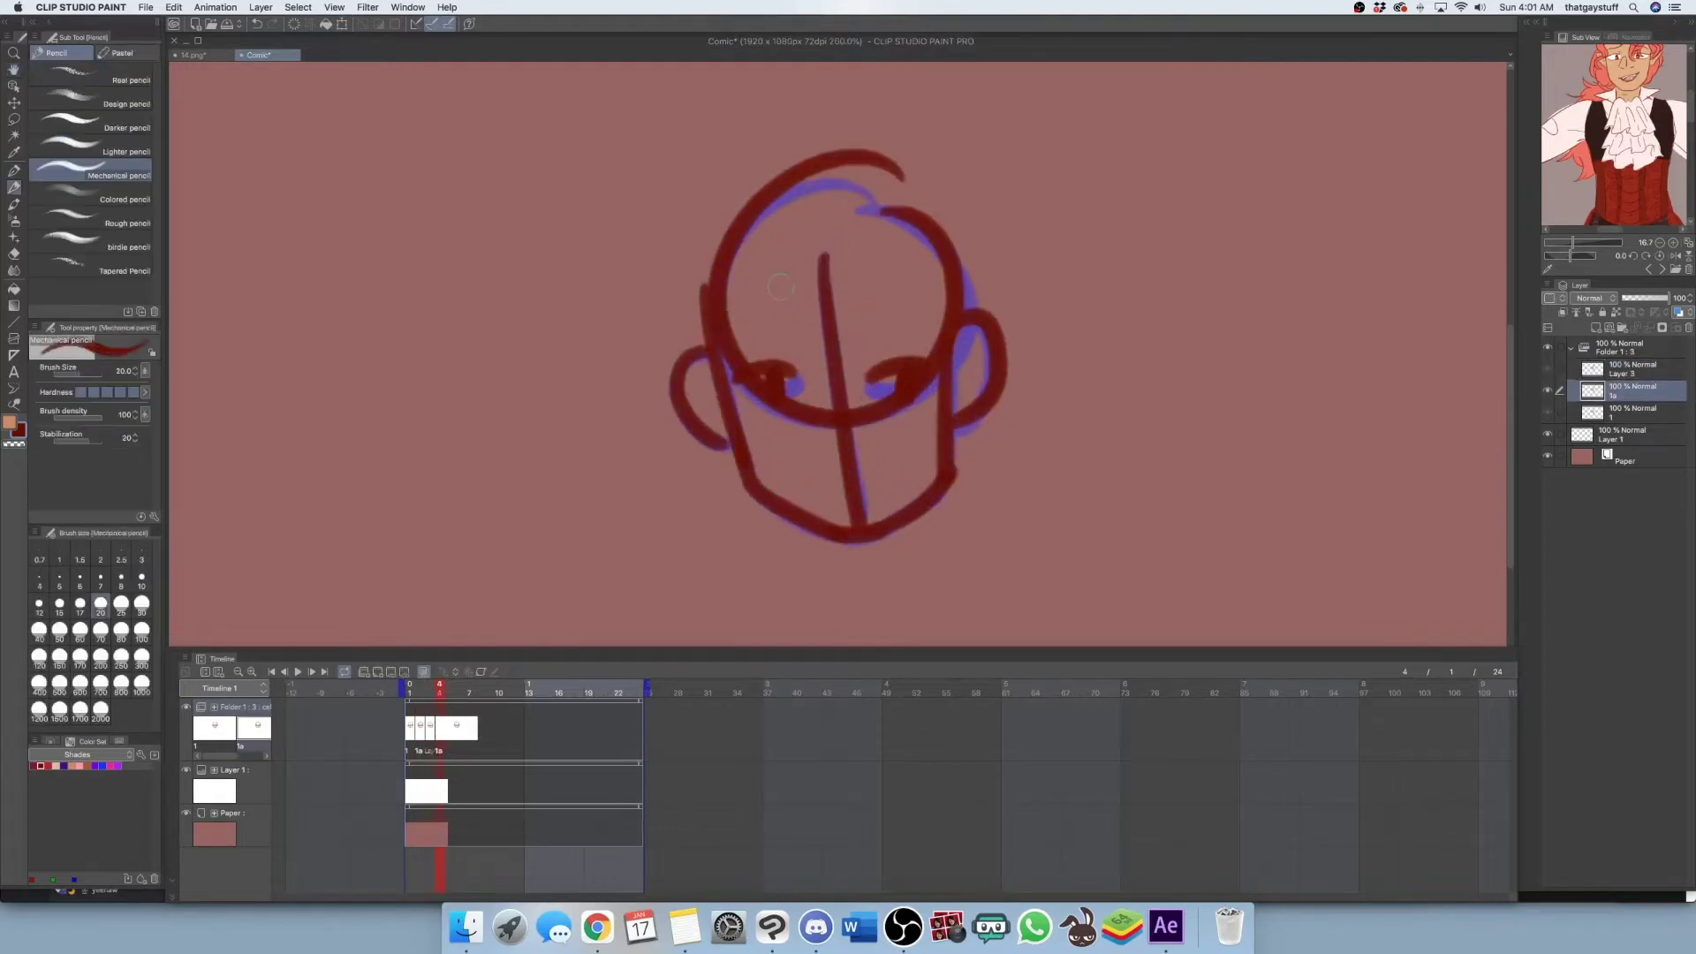
{"action": "mouse_move", "coordinate": [817, 223]}
{"action": "left_mouse_down"}
{"action": "mouse_move", "coordinate": [758, 317]}
{"action": "mouse_move", "coordinate": [826, 375]}
{"action": "left_mouse_up"}
{"action": "left_click_drag", "start_coordinate": [842, 261], "coordinate": [828, 304]}
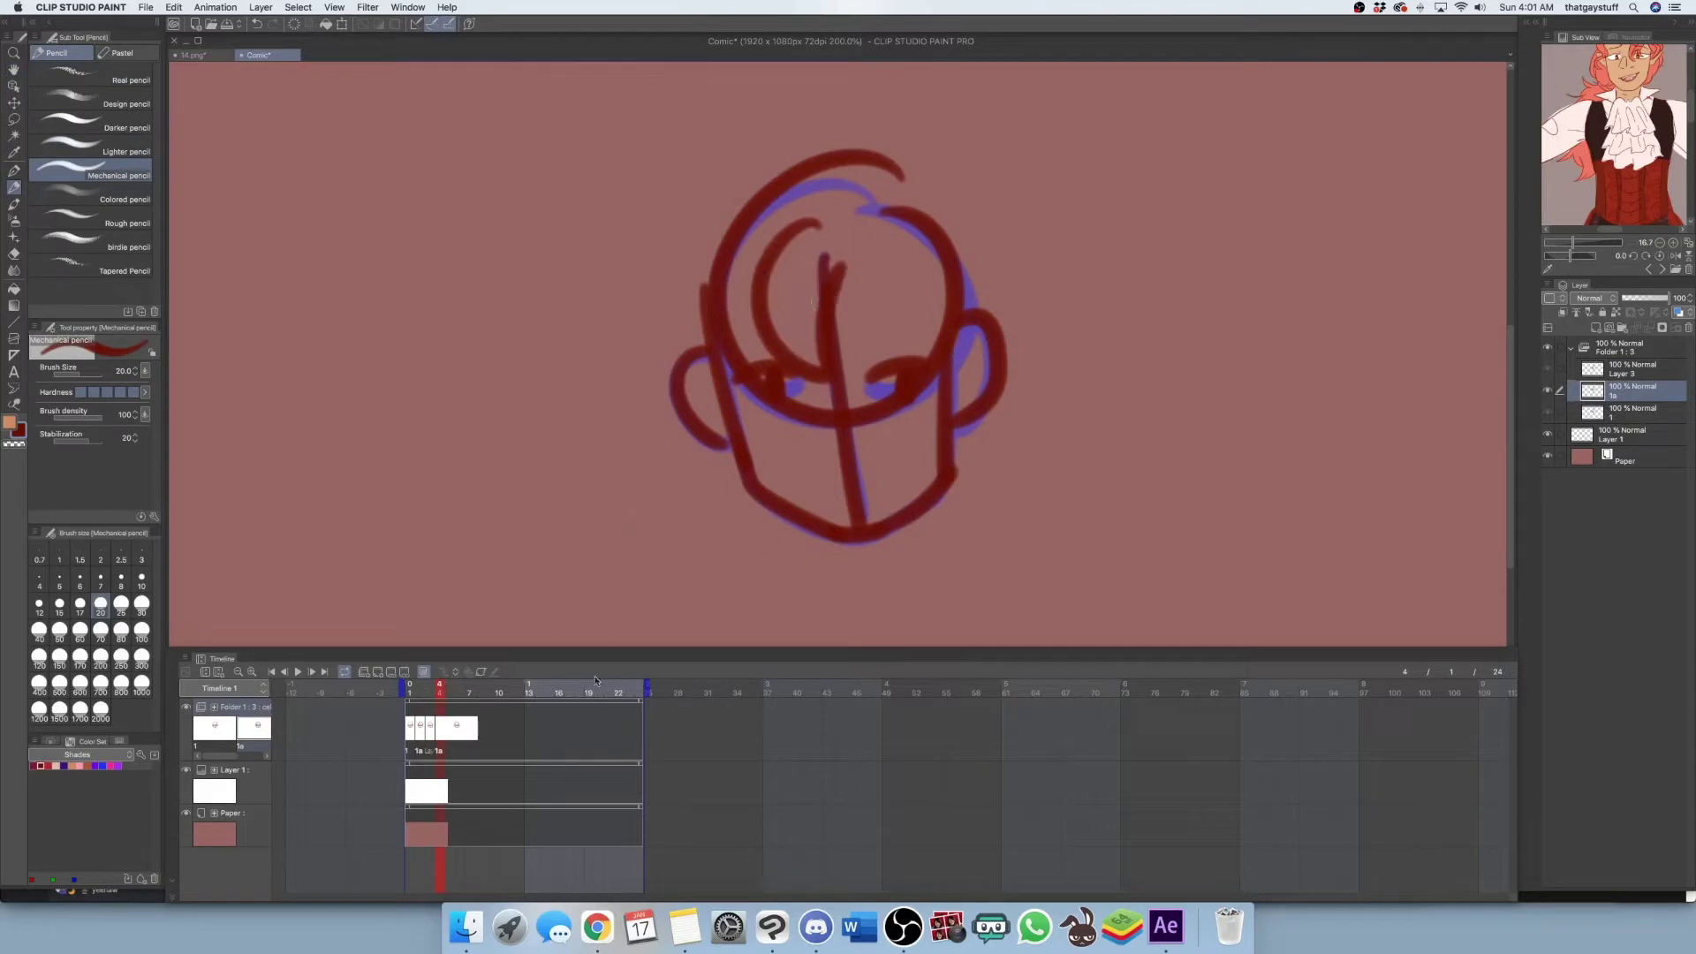
Check the shared cel 1a at frame 2 and undo the forehead strokes
{"action": "key", "text": "super+minus"}
{"action": "key", "text": "super+minus"}
{"action": "key", "text": "super+minus"}
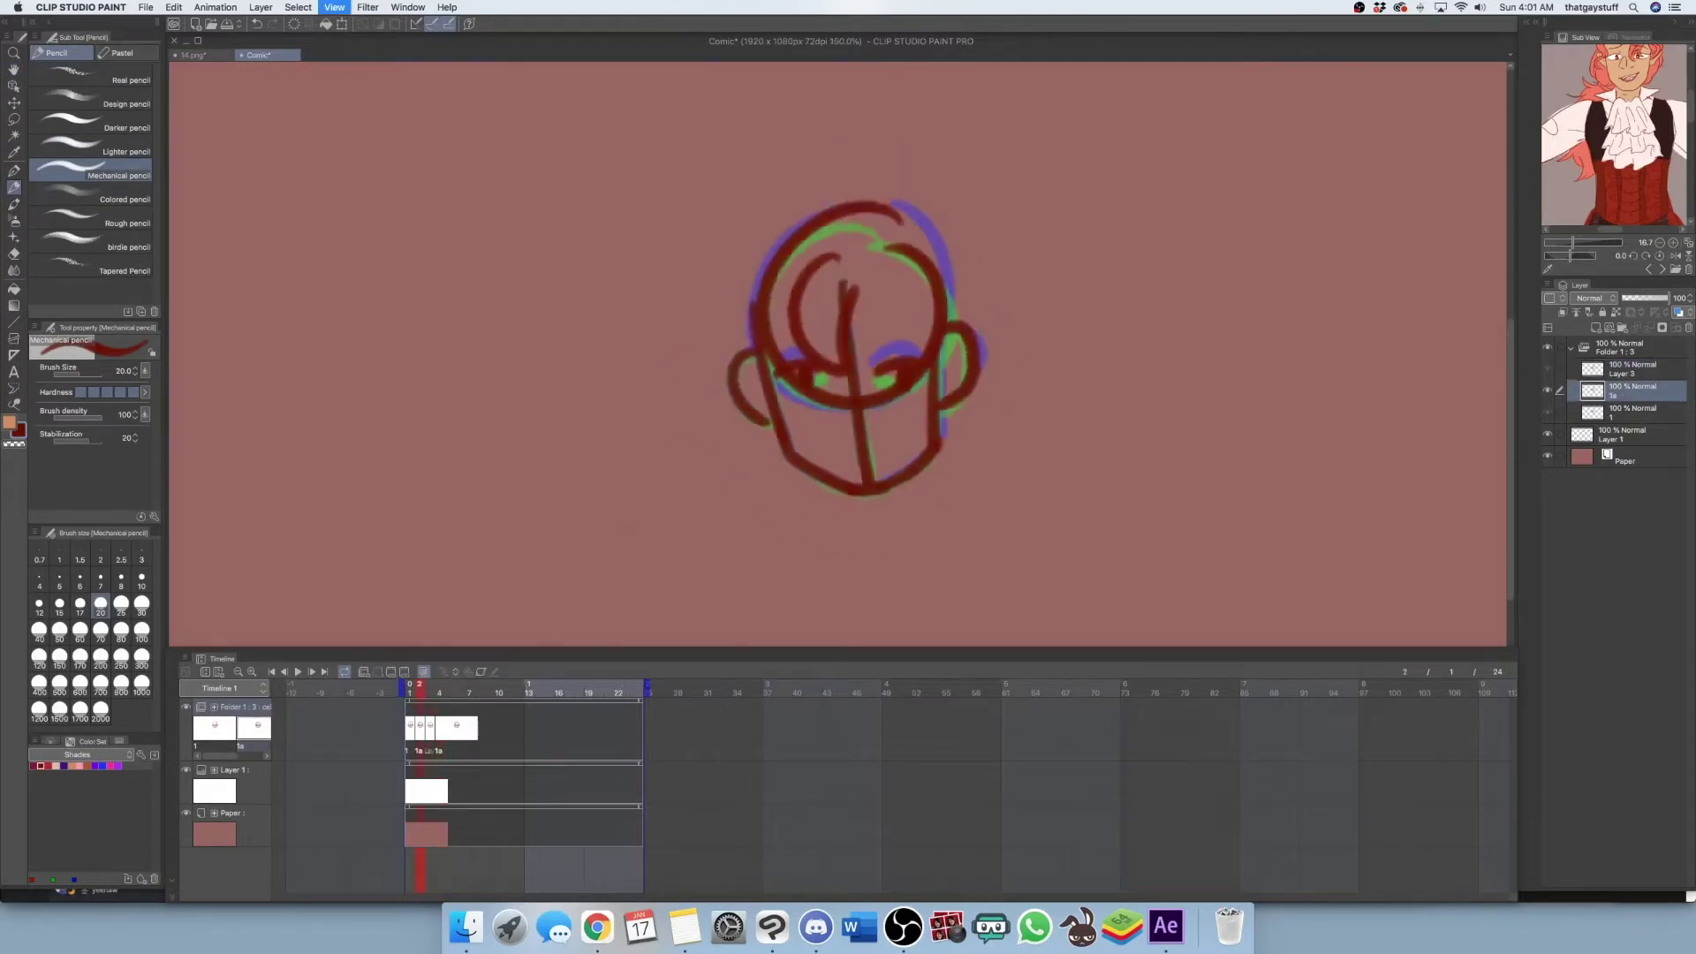
{"action": "key", "text": "super+plus"}
{"action": "key", "text": "super+plus"}
{"action": "key", "text": "super+plus"}
{"action": "key", "text": "super+z"}
Draw two forehead strokes on cel 1a at frame 2 and compare that frame with frames 4 and 1
{"action": "key", "text": "super+minus"}
{"action": "key", "text": "super+minus"}
{"action": "key", "text": "super+plus"}
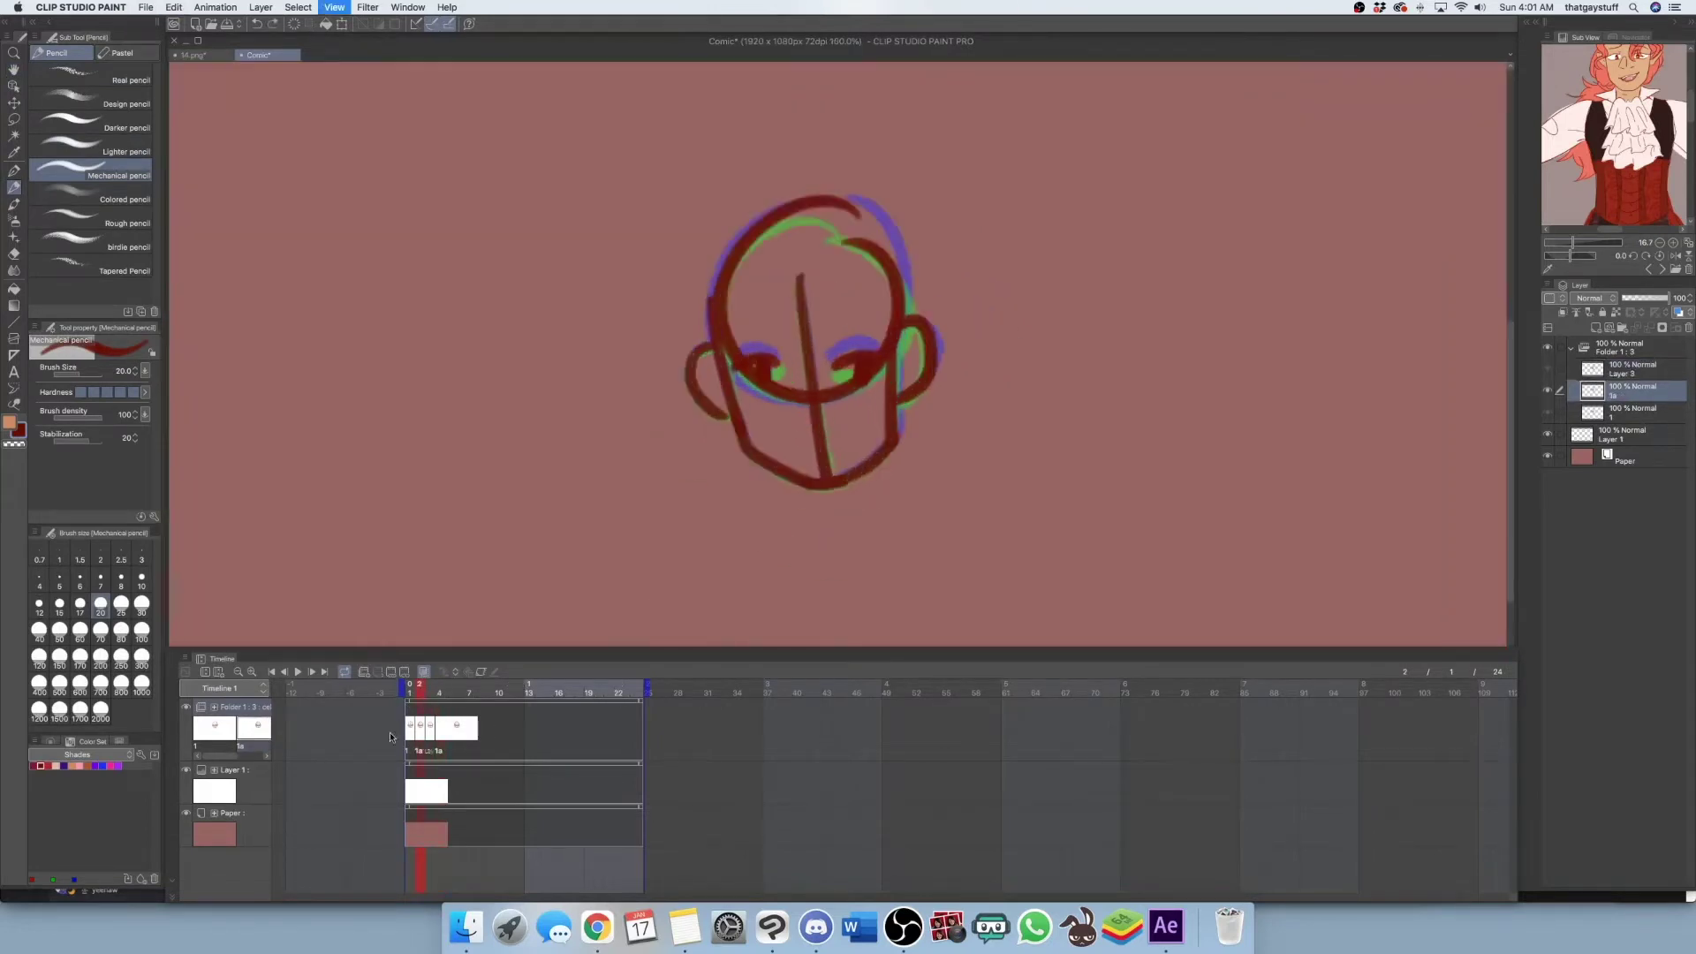
{"action": "key", "text": "super+plus"}
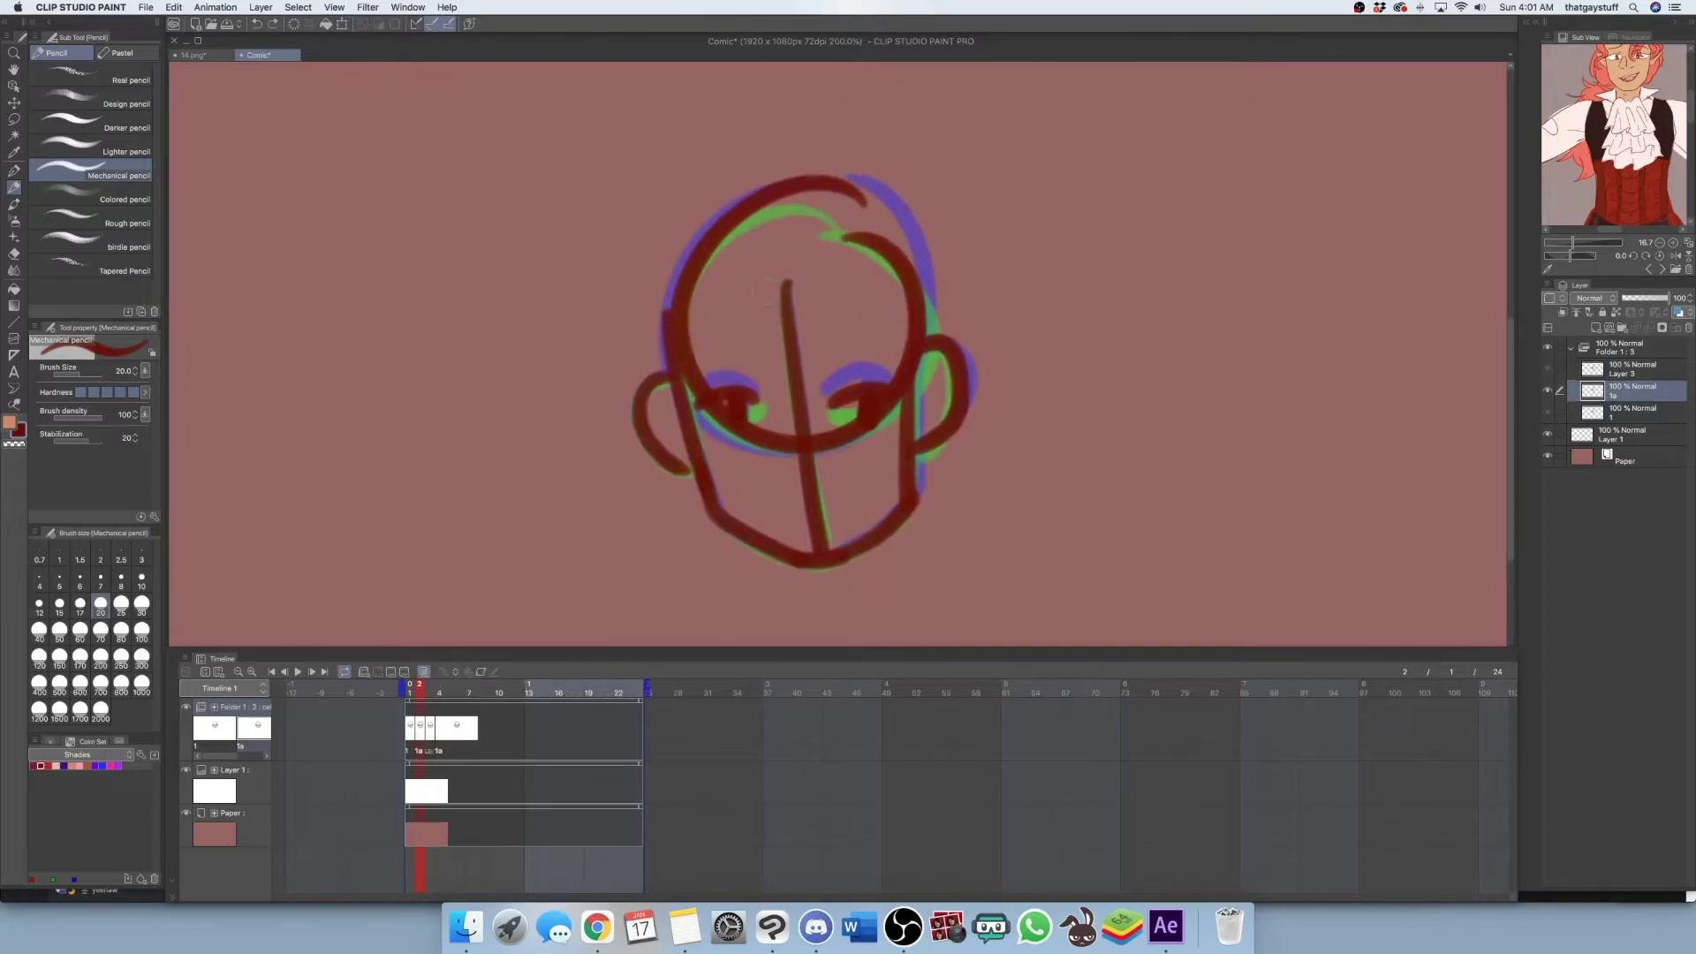
{"action": "left_click_drag", "start_coordinate": [752, 284], "coordinate": [792, 388]}
{"action": "left_click_drag", "start_coordinate": [808, 392], "coordinate": [826, 329]}
{"action": "left_click", "coordinate": [440, 688]}
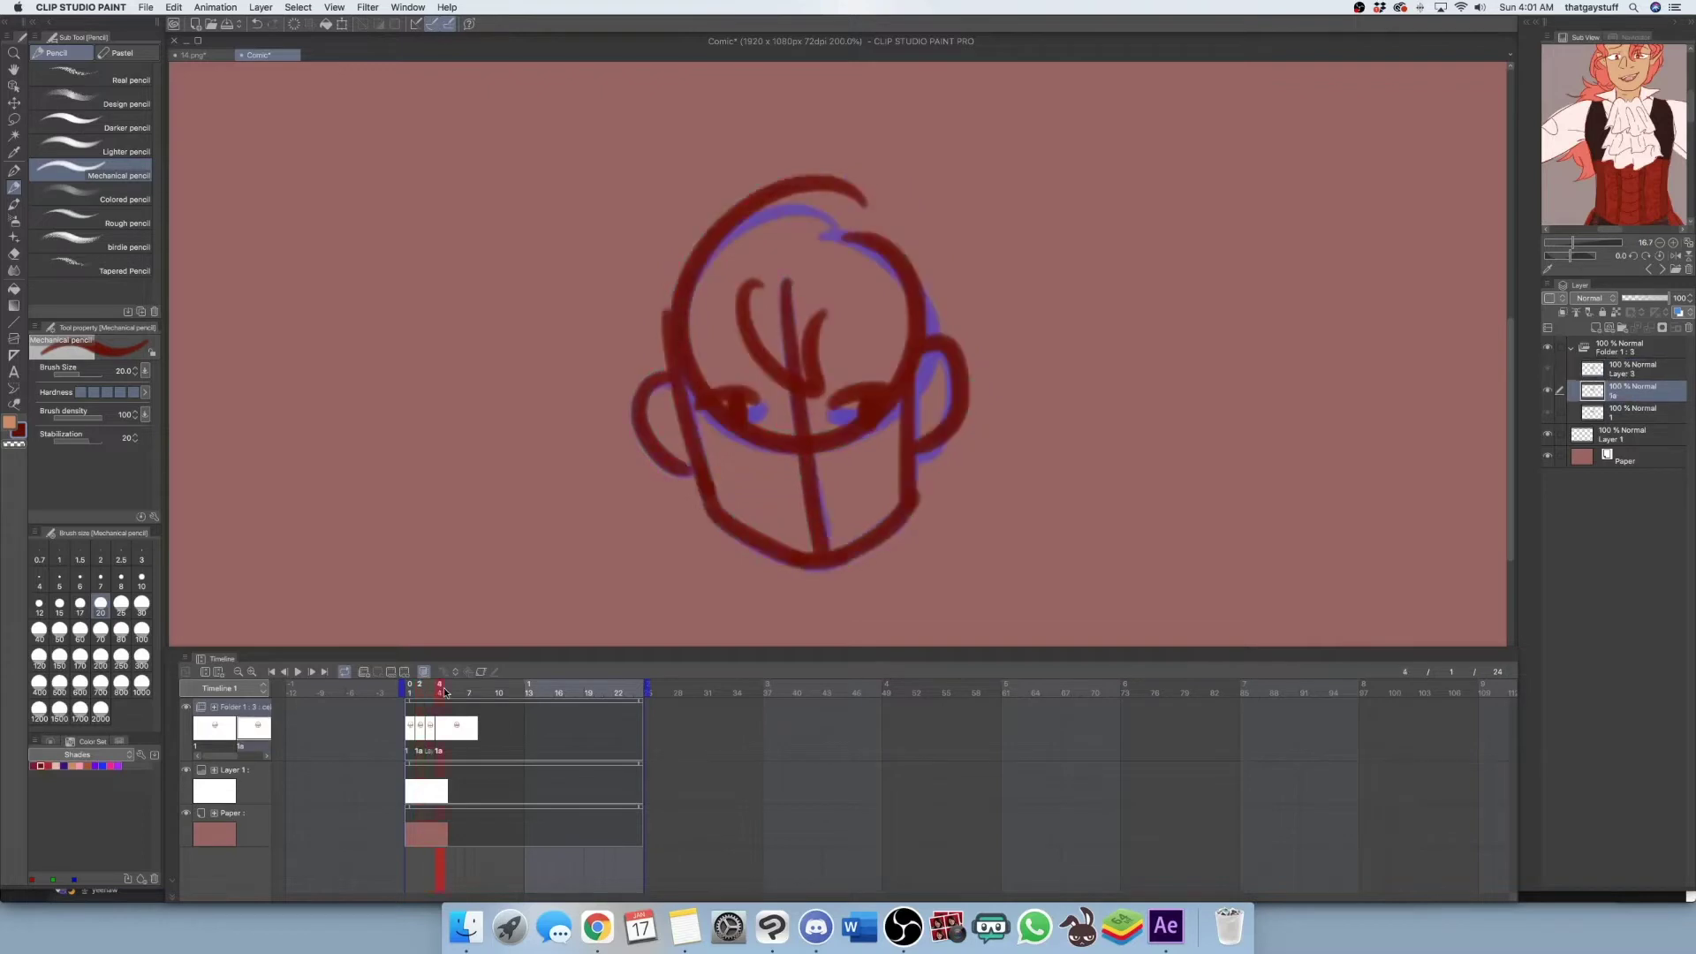
{"action": "left_click_drag", "start_coordinate": [431, 689], "coordinate": [410, 689]}
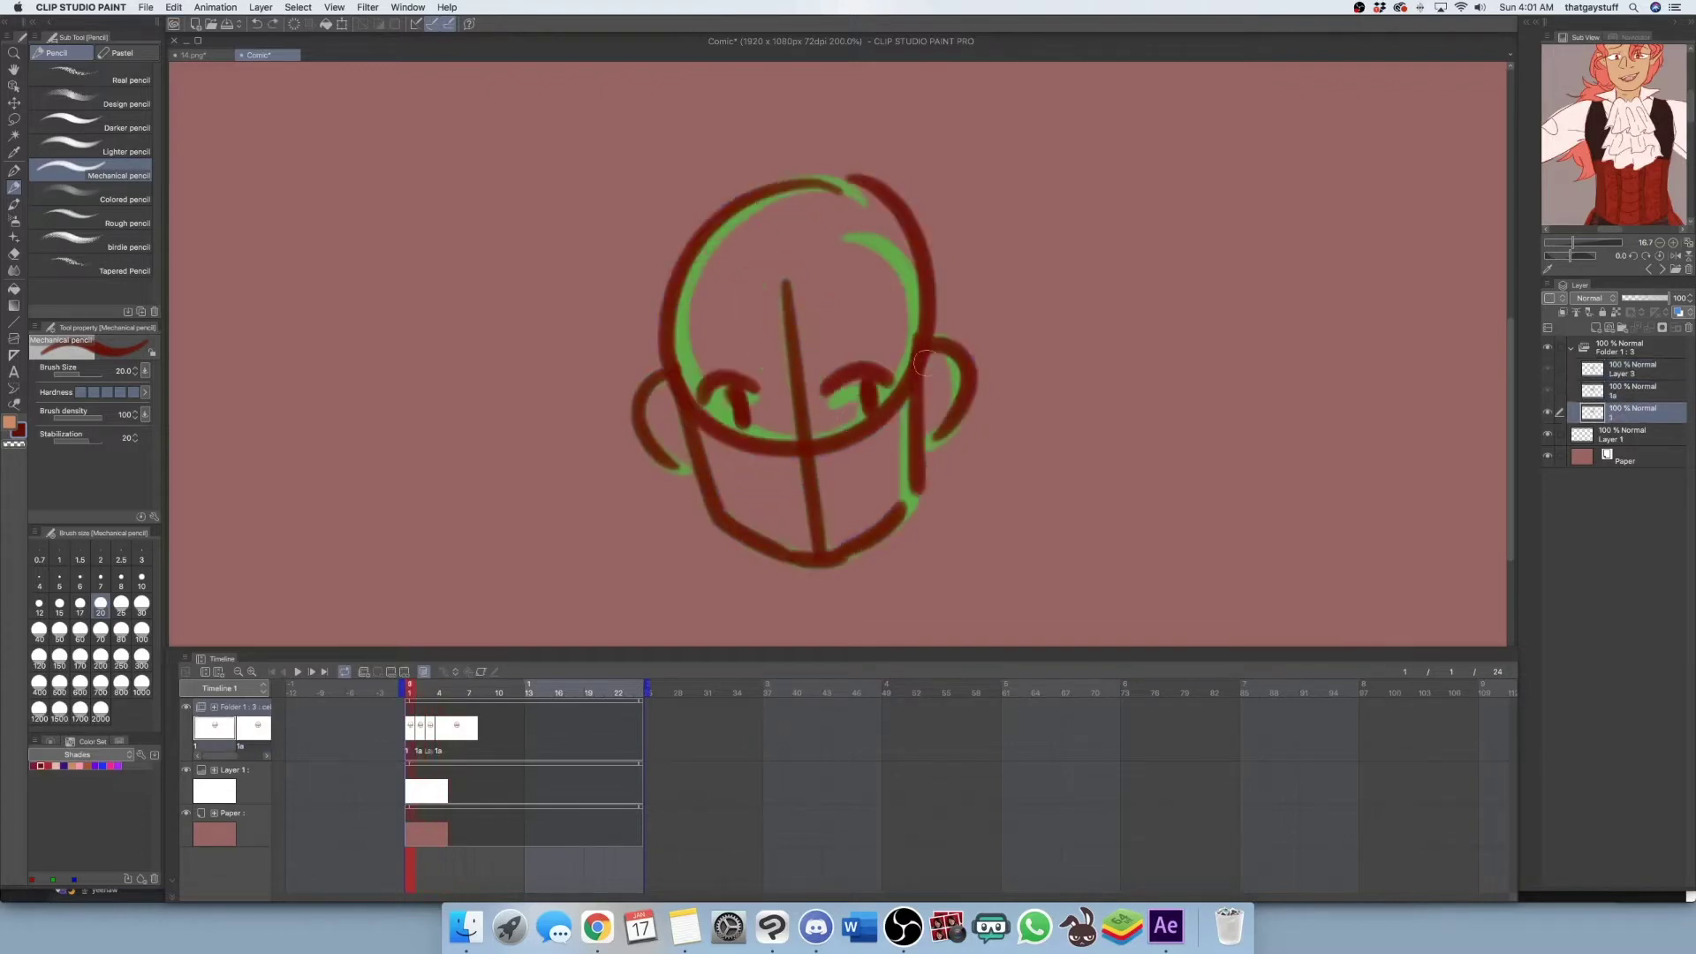
Redraw the two forehead strokes on frame 2, check them on frame 4 and undo them
{"action": "left_click", "coordinate": [429, 688]}
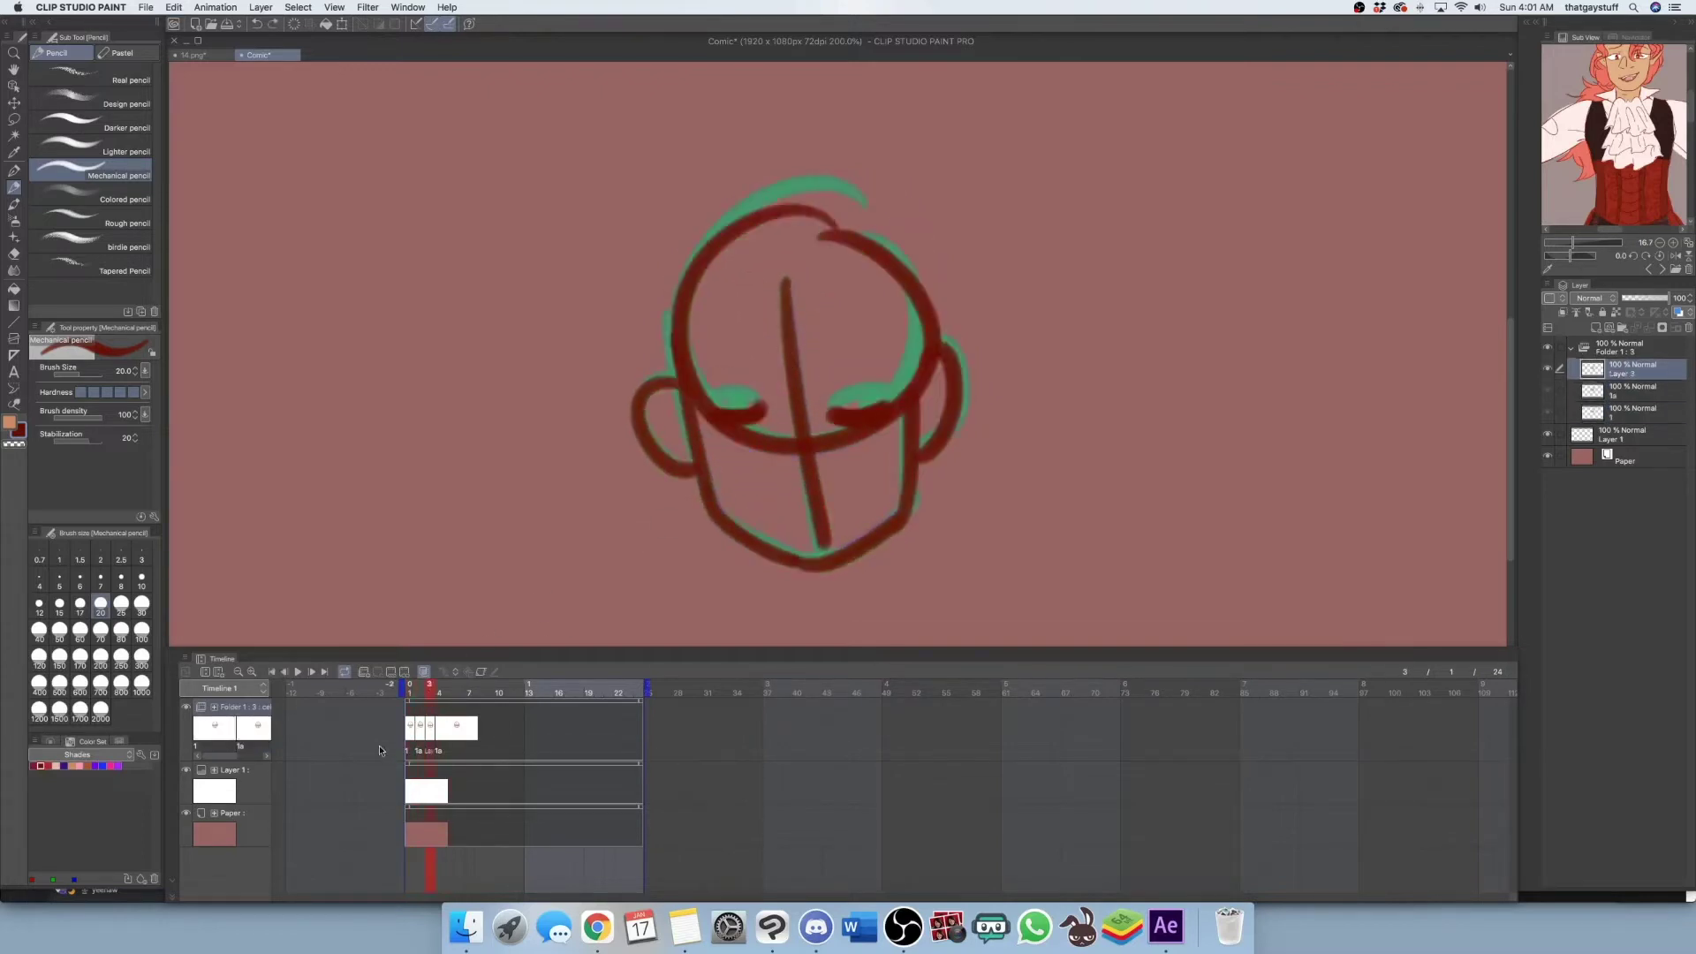
{"action": "left_click", "coordinate": [420, 688]}
{"action": "mouse_move", "coordinate": [754, 302]}
{"action": "left_mouse_down"}
{"action": "mouse_move", "coordinate": [780, 363]}
{"action": "mouse_move", "coordinate": [821, 324]}
{"action": "left_mouse_up"}
{"action": "left_click", "coordinate": [440, 689]}
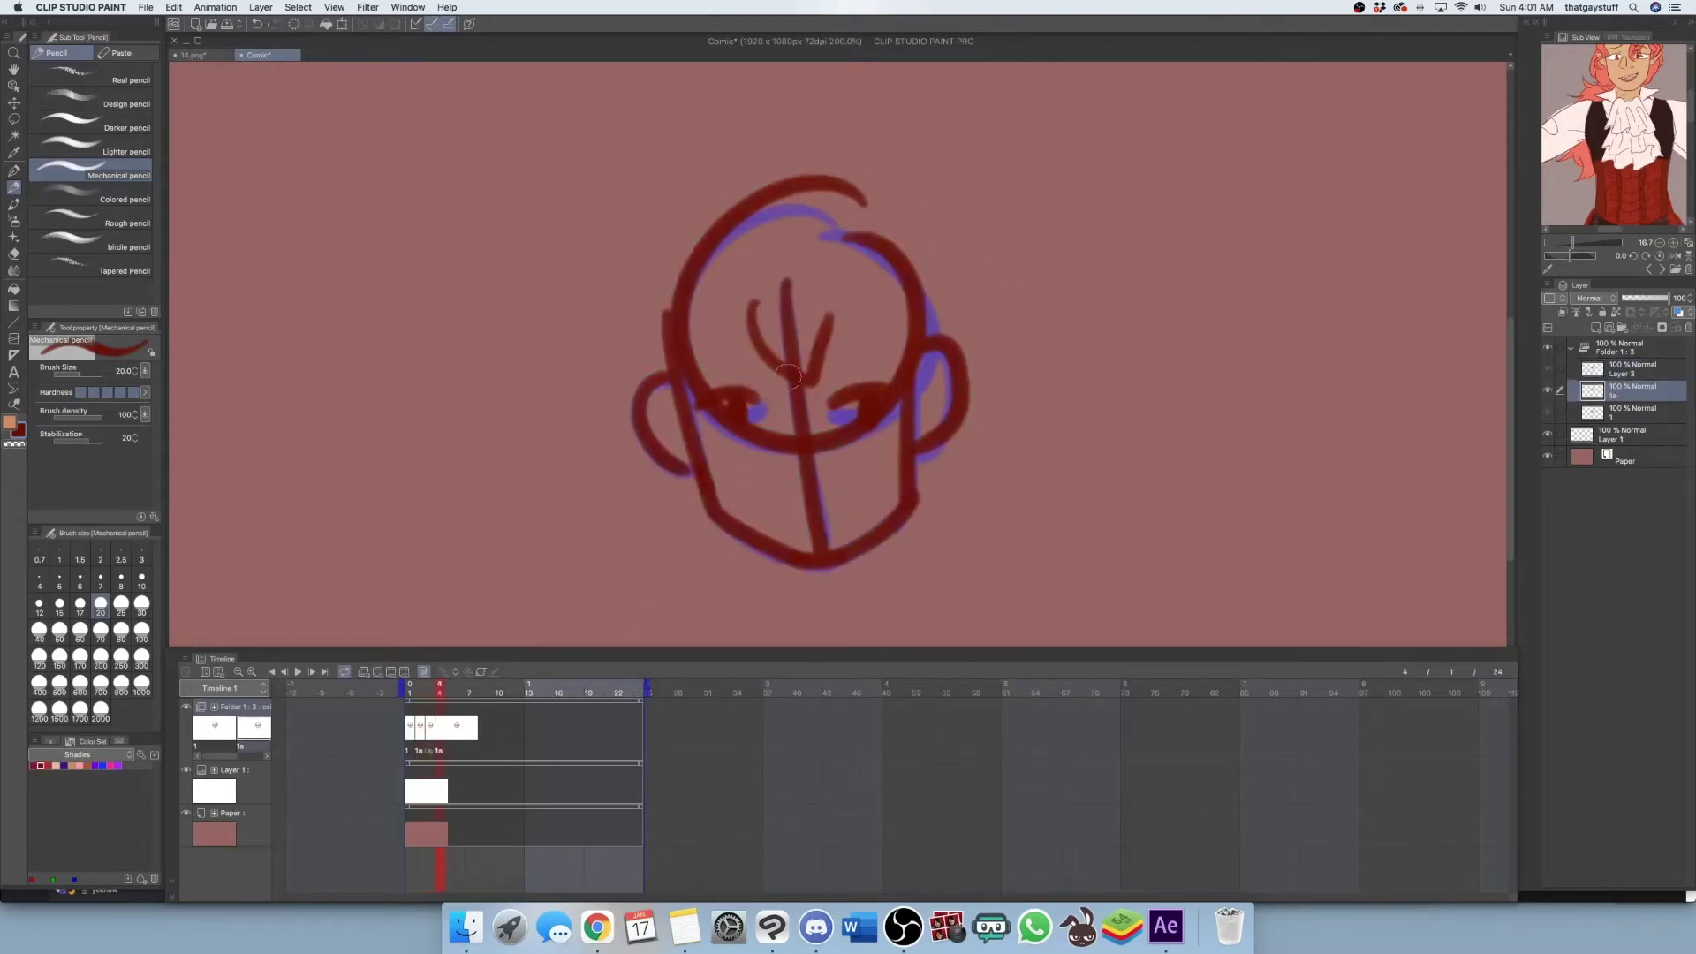
{"action": "key", "text": "super+z"}
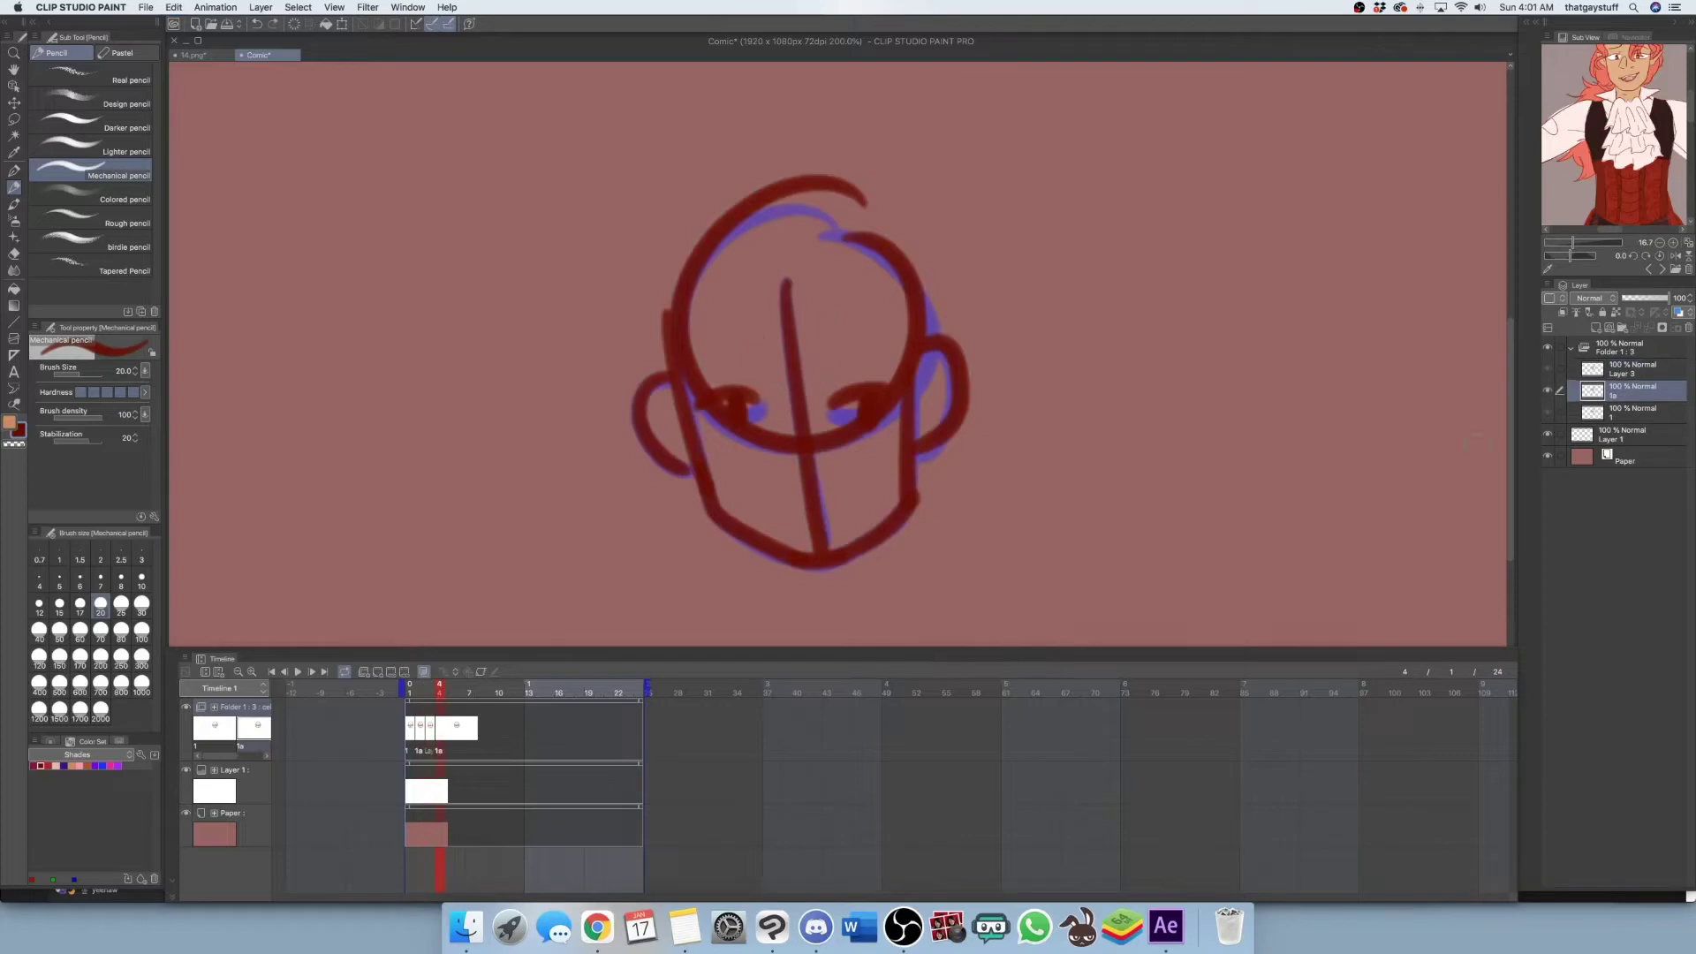
Duplicate cel 1a and assign the copy 1b to frame 4 of the animation folder
{"action": "right_click", "coordinate": [1652, 398]}
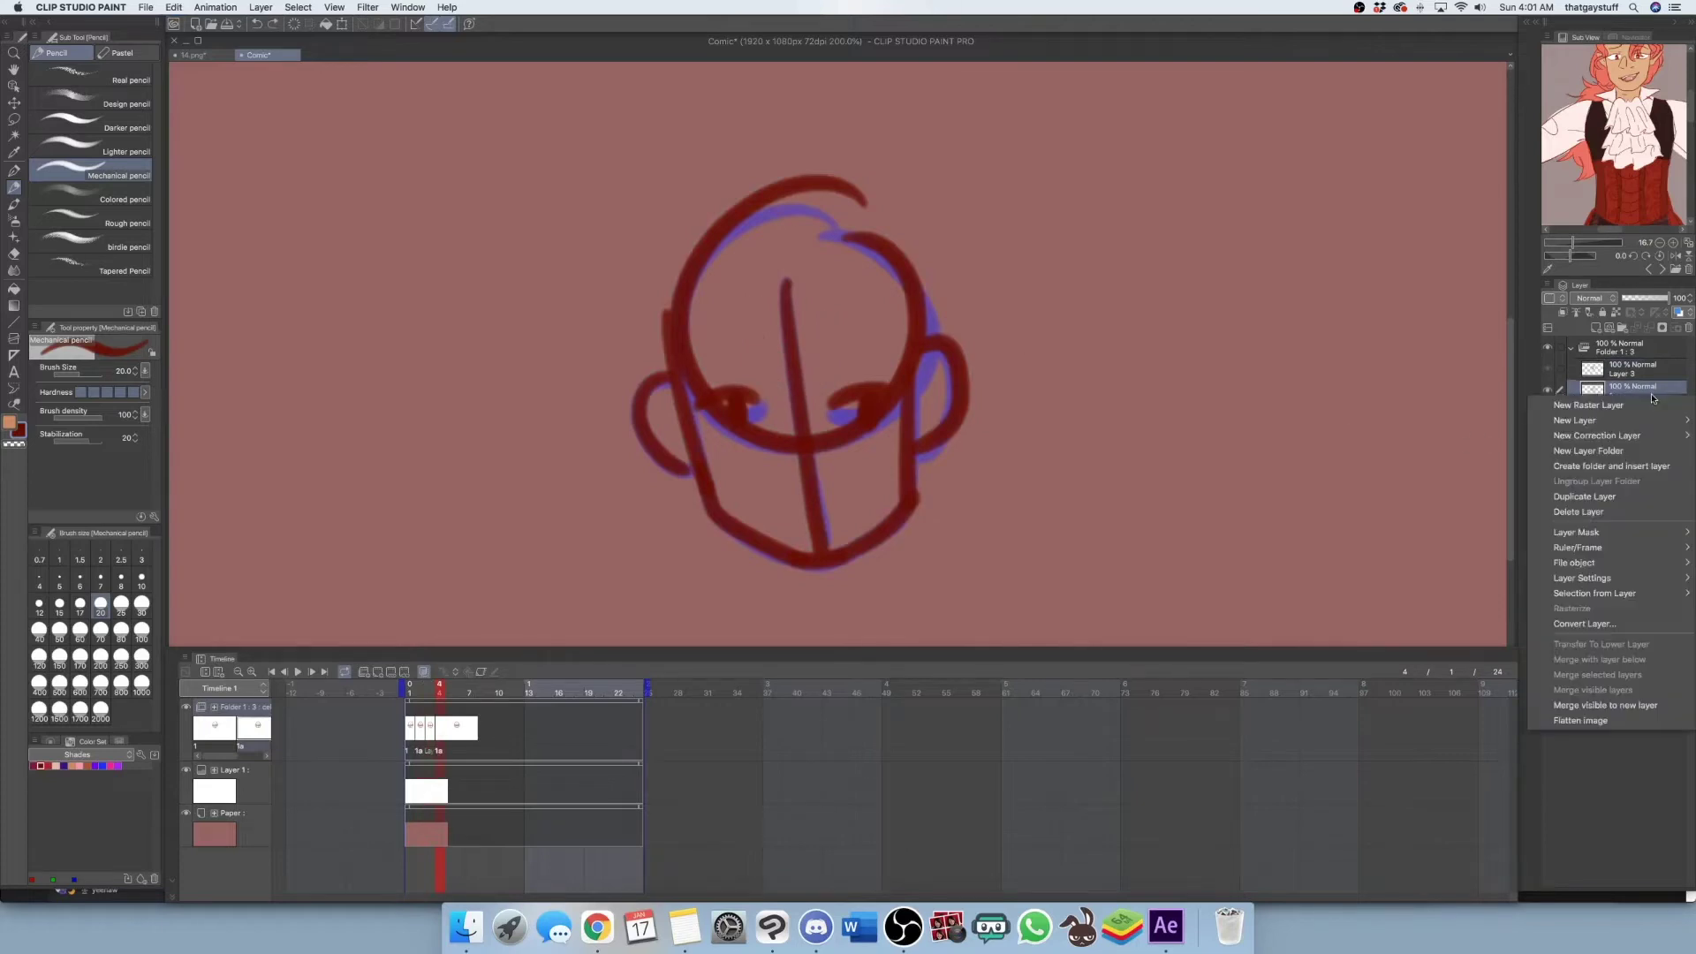
{"action": "left_click", "coordinate": [1604, 498]}
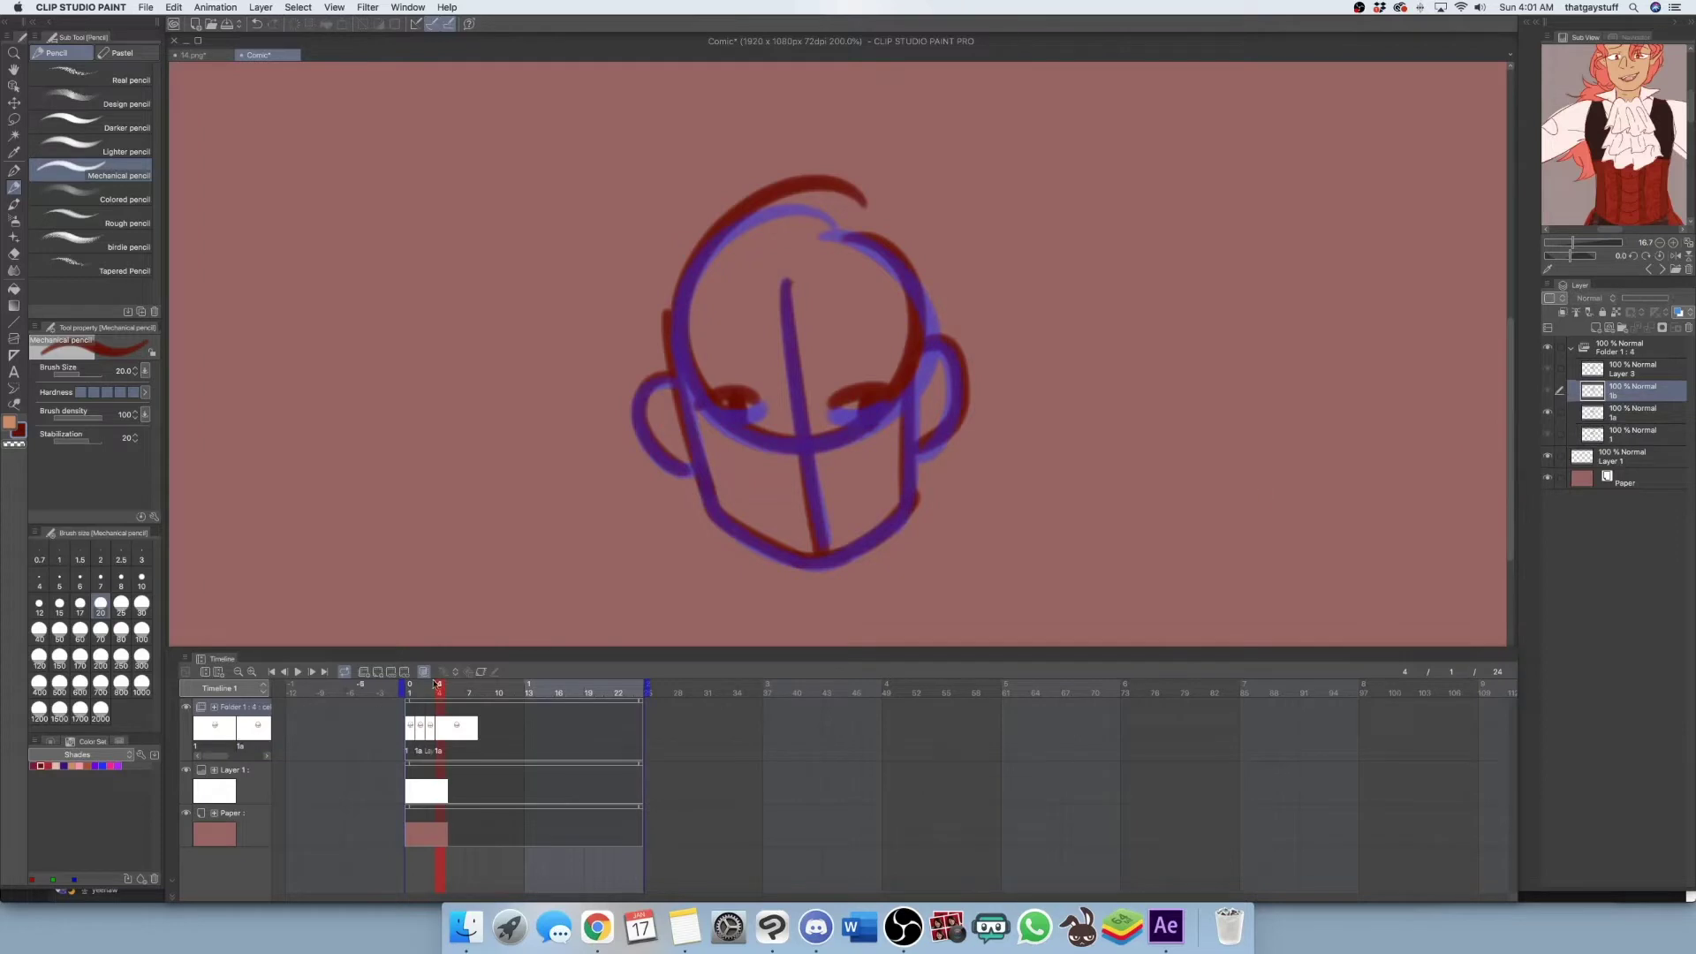
{"action": "left_click", "coordinate": [391, 671]}
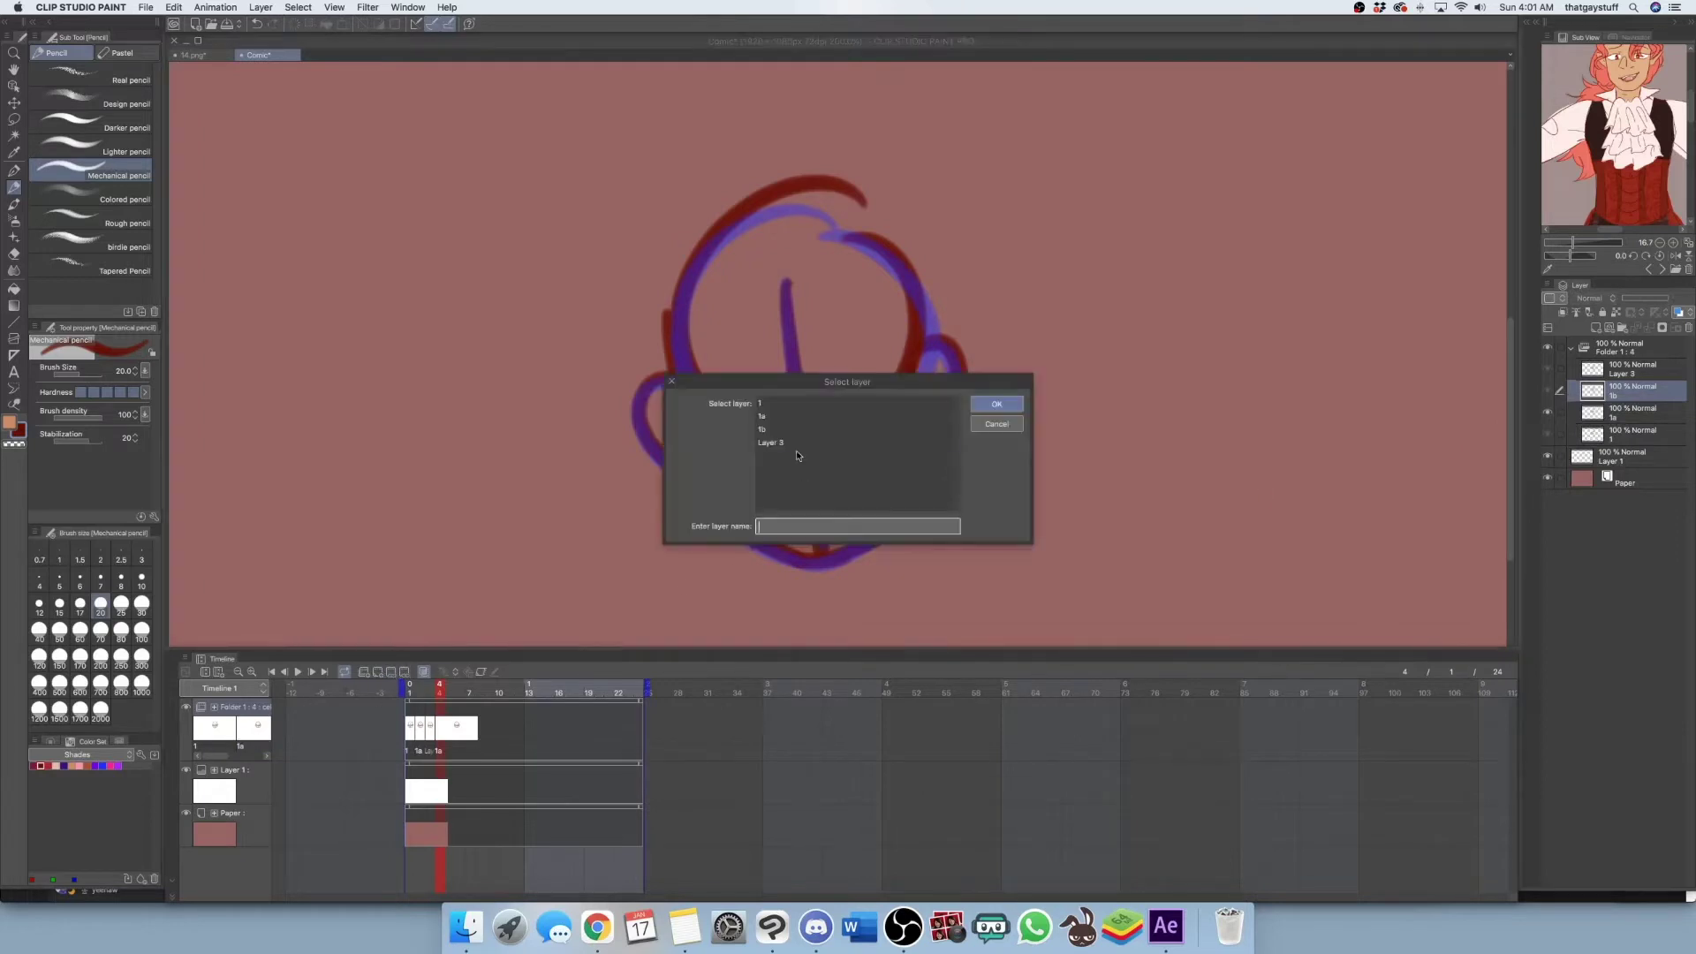
{"action": "left_click", "coordinate": [777, 429]}
{"action": "left_click", "coordinate": [994, 405]}
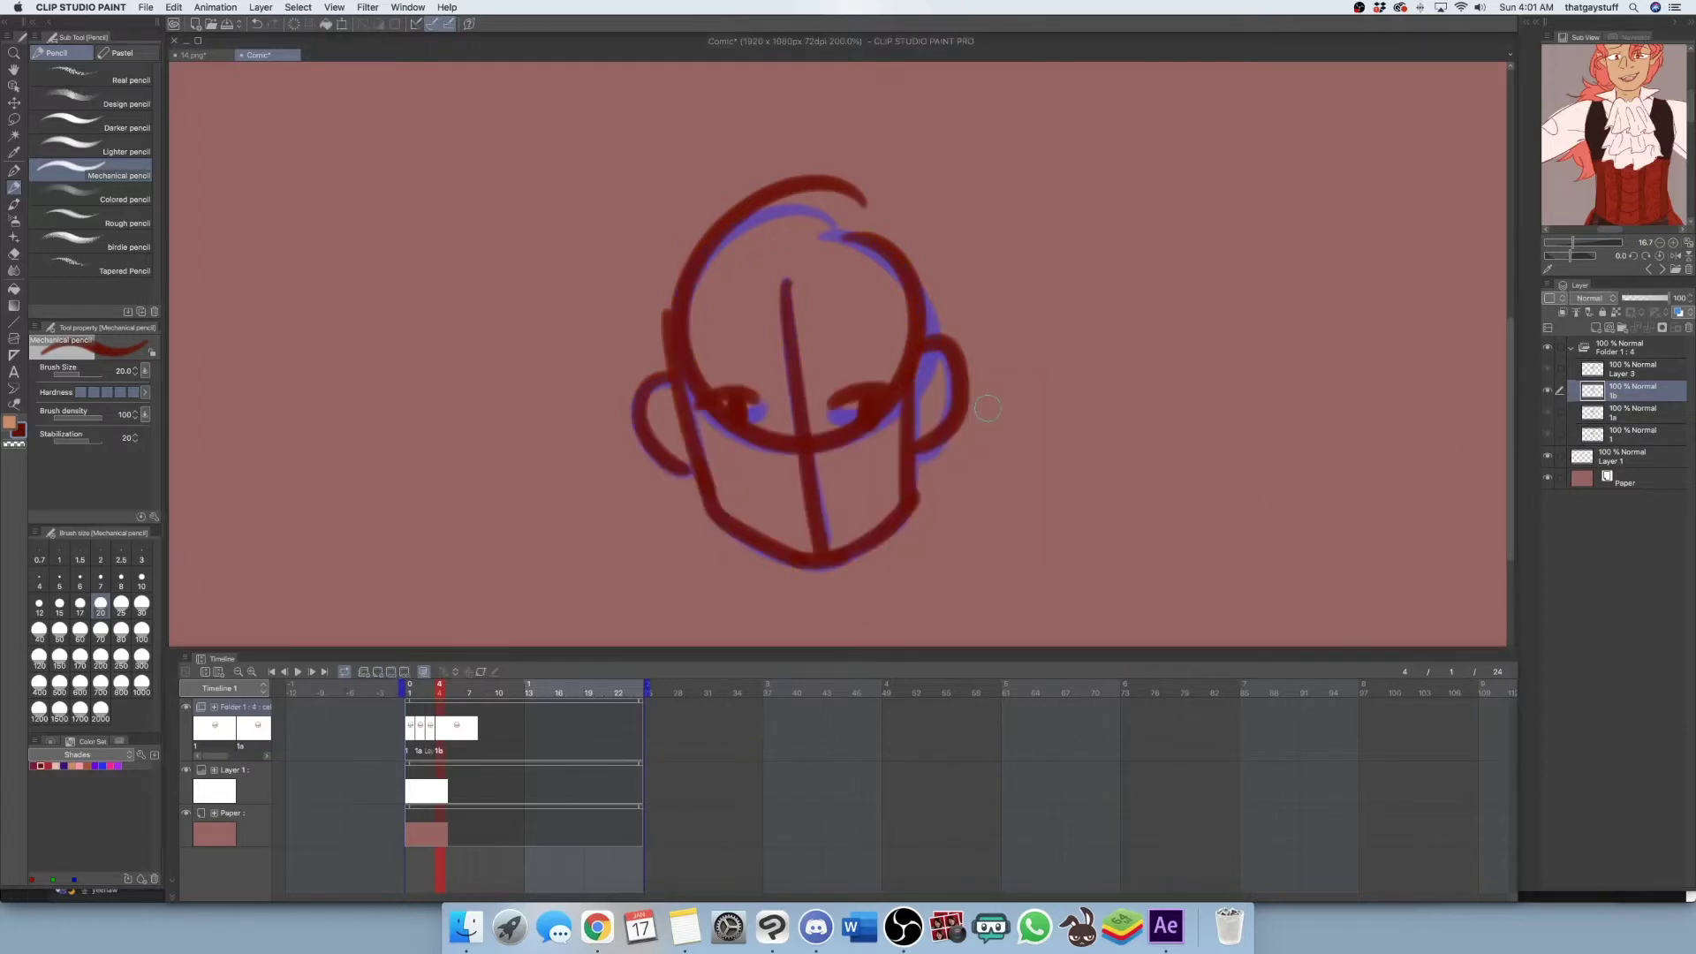
Draw two converging forehead strokes on cel 1b at frame 4 and compare it with the earlier frames
{"action": "mouse_move", "coordinate": [739, 301]}
{"action": "left_mouse_down"}
{"action": "mouse_move", "coordinate": [751, 340]}
{"action": "mouse_move", "coordinate": [785, 357]}
{"action": "left_mouse_up"}
{"action": "left_click_drag", "start_coordinate": [834, 303], "coordinate": [790, 353]}
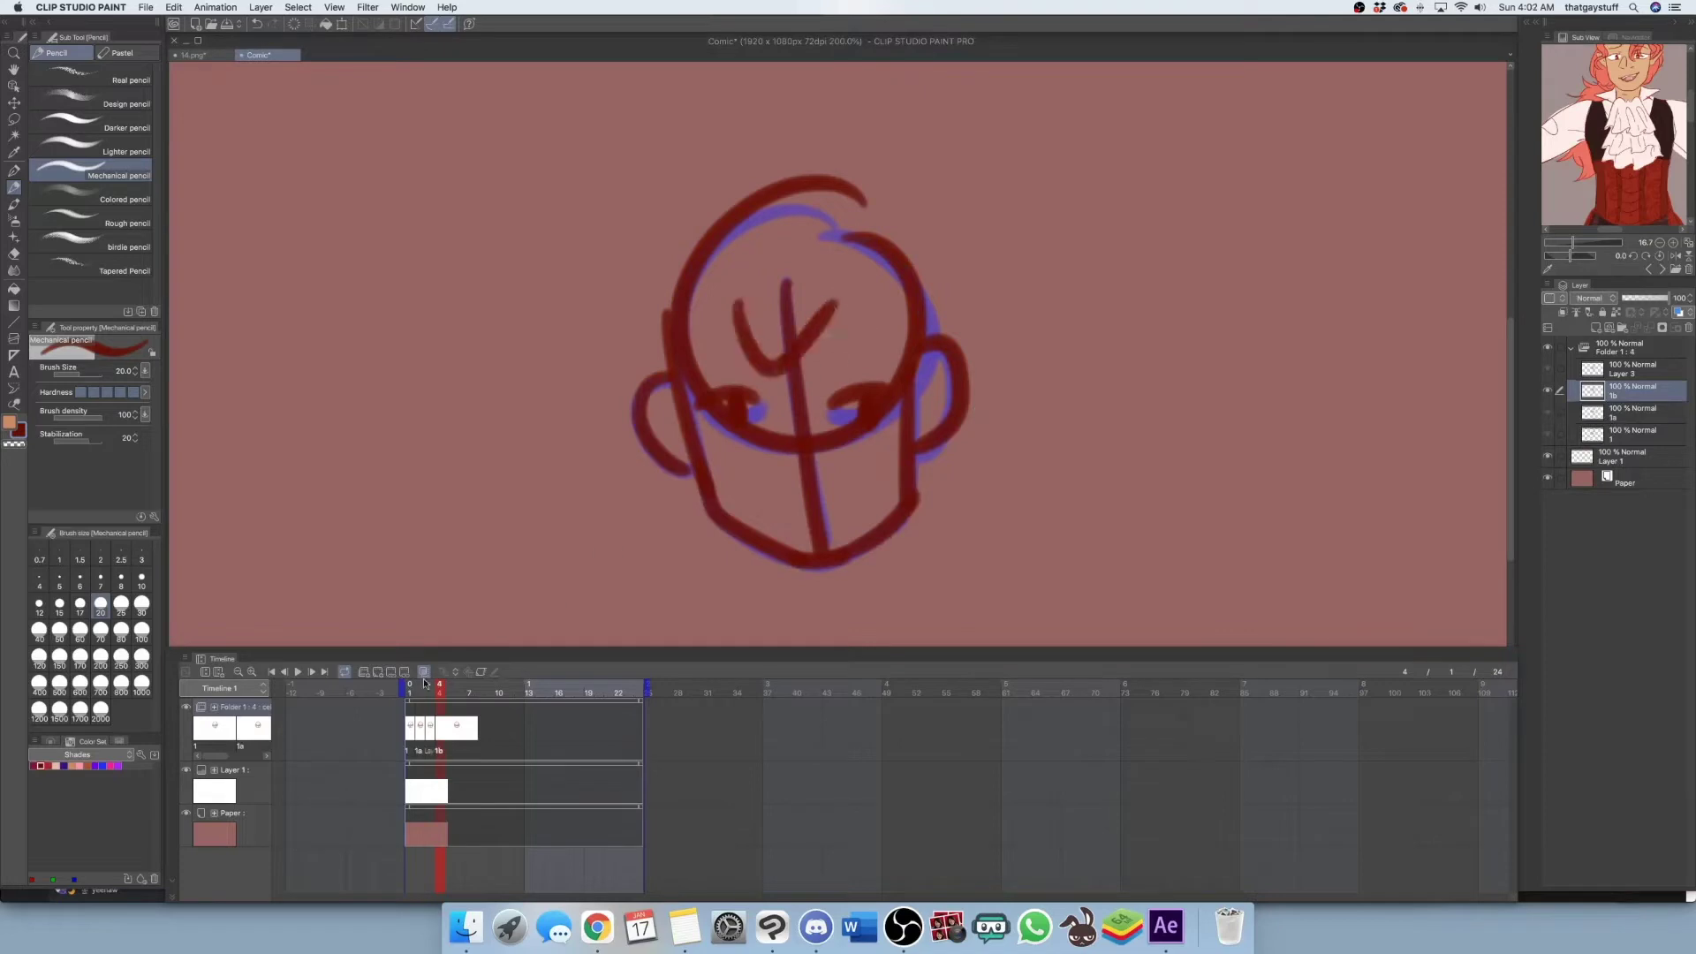
{"action": "left_click", "coordinate": [429, 690]}
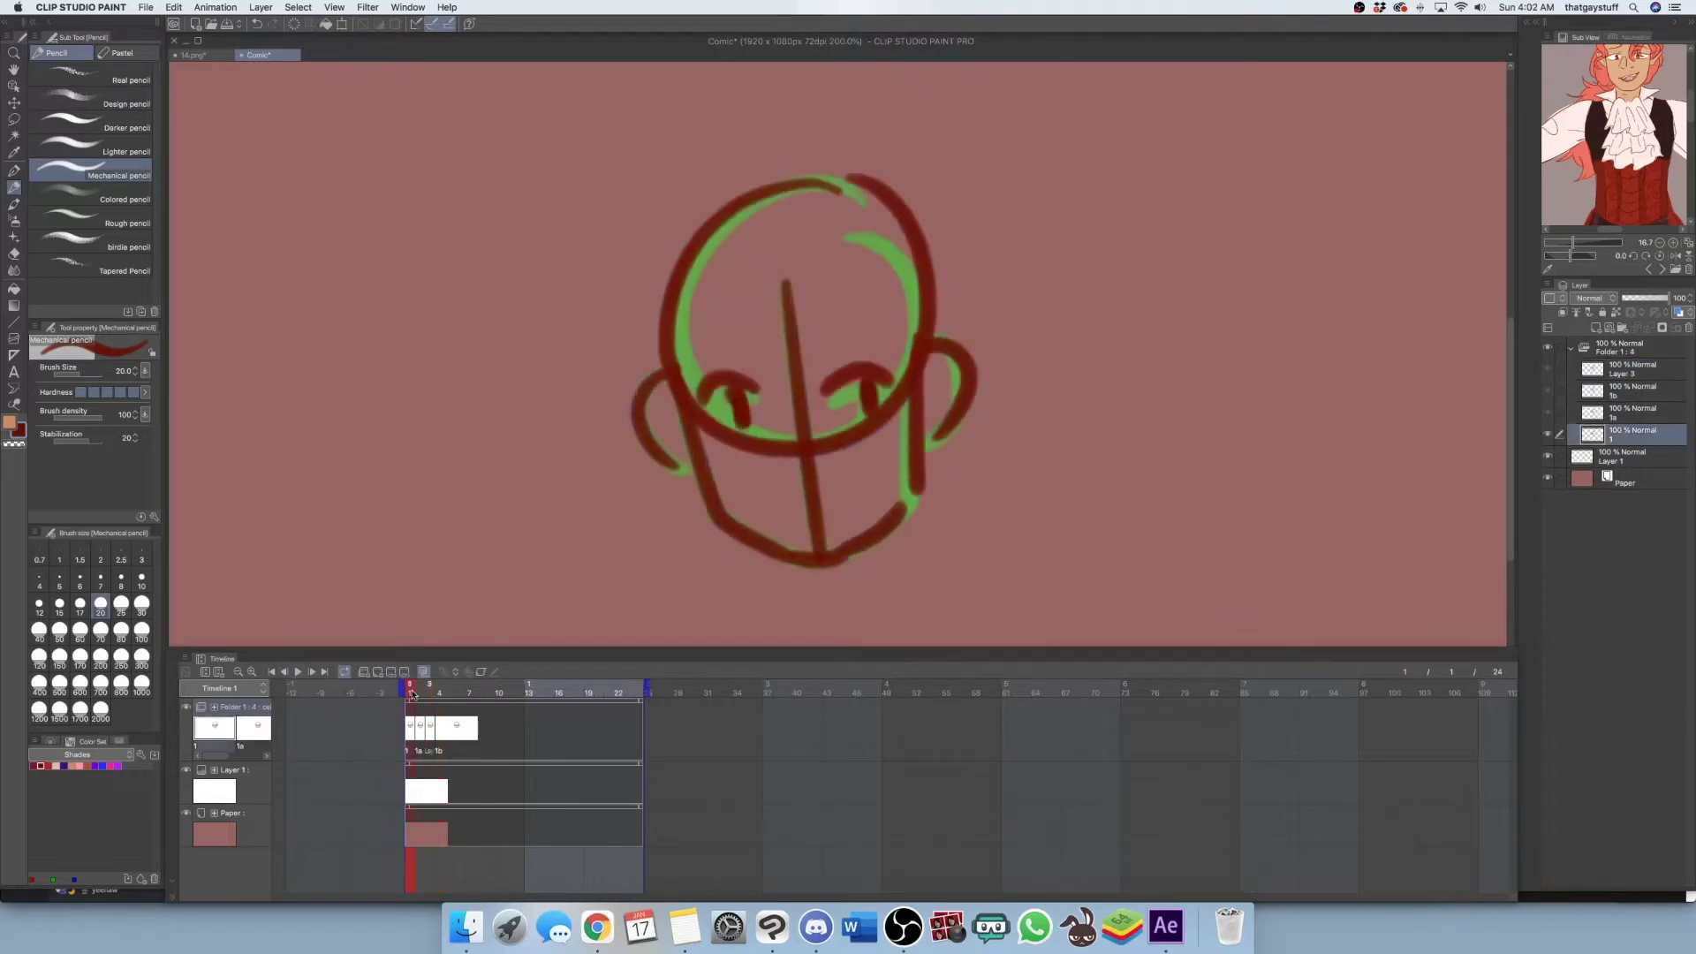
{"action": "left_click_drag", "start_coordinate": [421, 697], "coordinate": [429, 698]}
{"action": "left_click", "coordinate": [439, 697]}
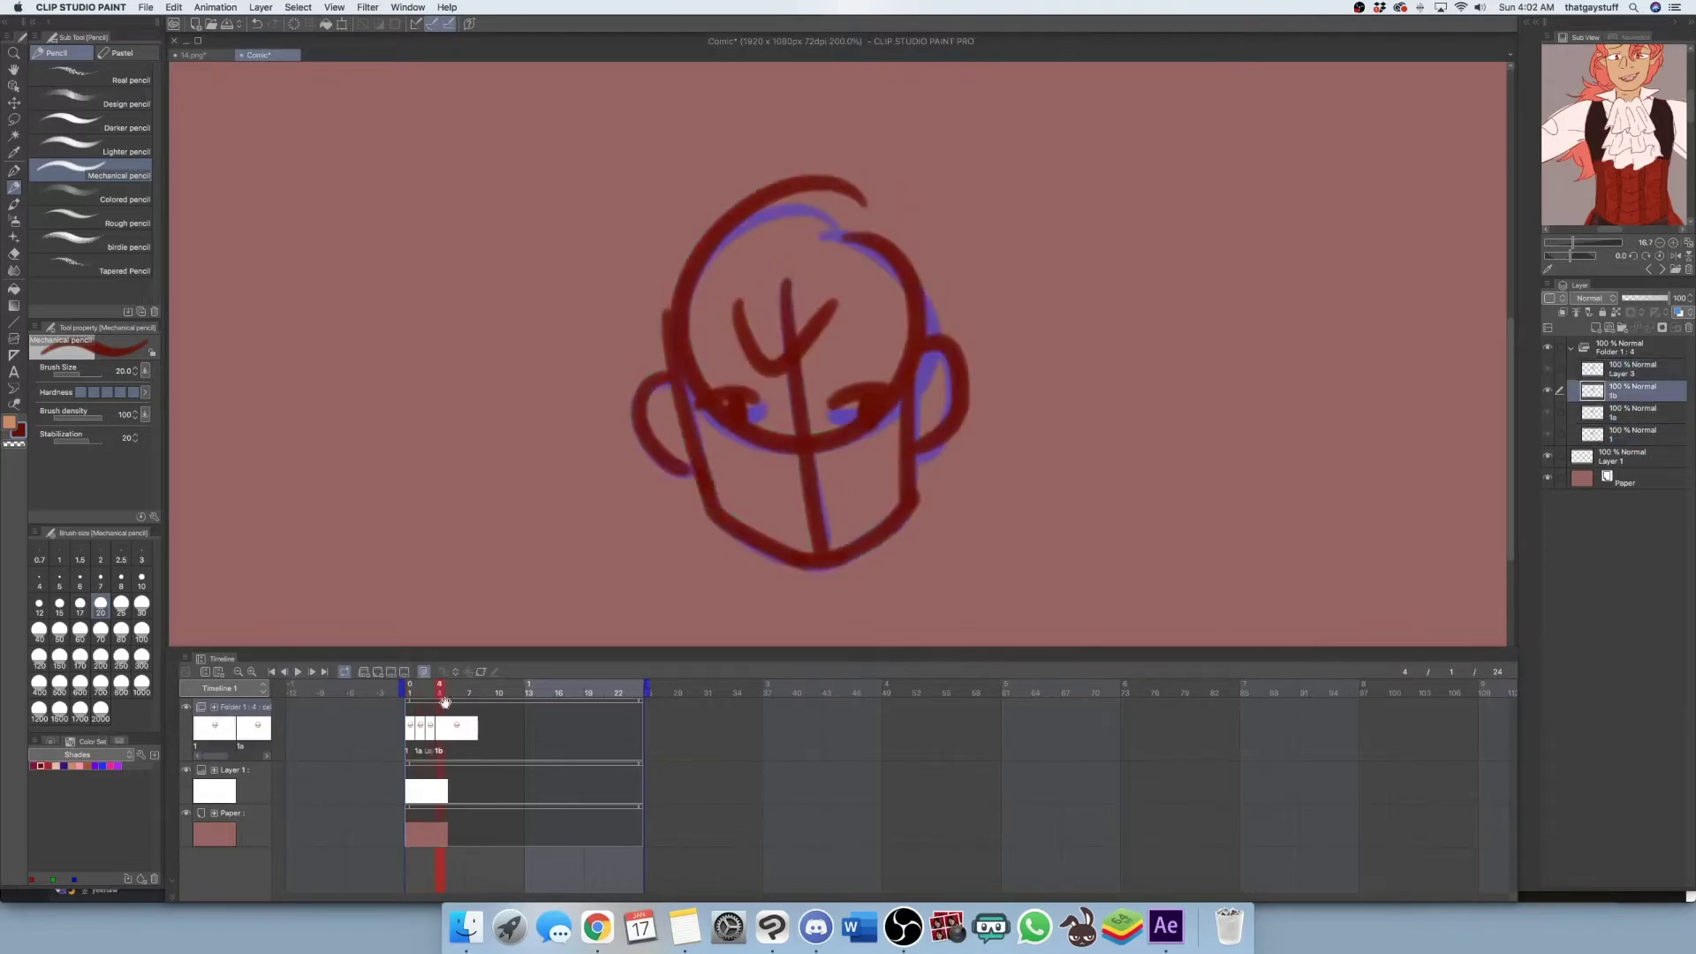
Undo cel 1b with its strokes and assignment, and reassign cel 1a to frame 4
{"action": "key", "text": "super+z"}
{"action": "key", "text": "super+z"}
{"action": "key", "text": "super+z"}
{"action": "key", "text": "super+z"}
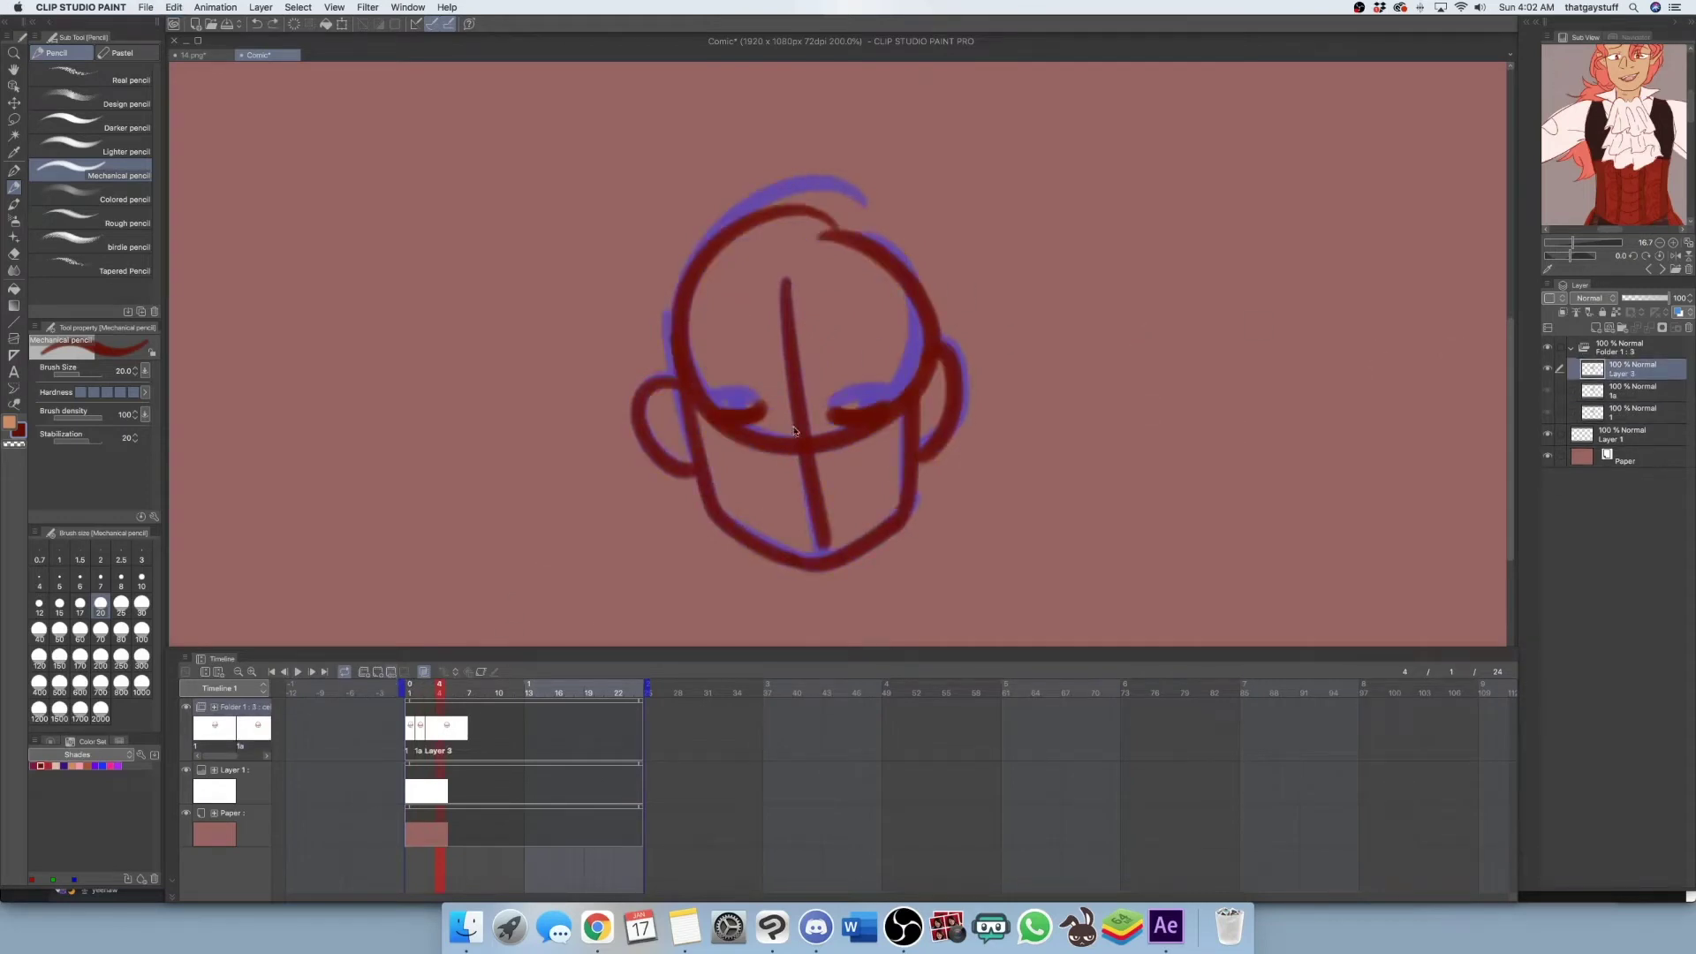
{"action": "left_click", "coordinate": [830, 416]}
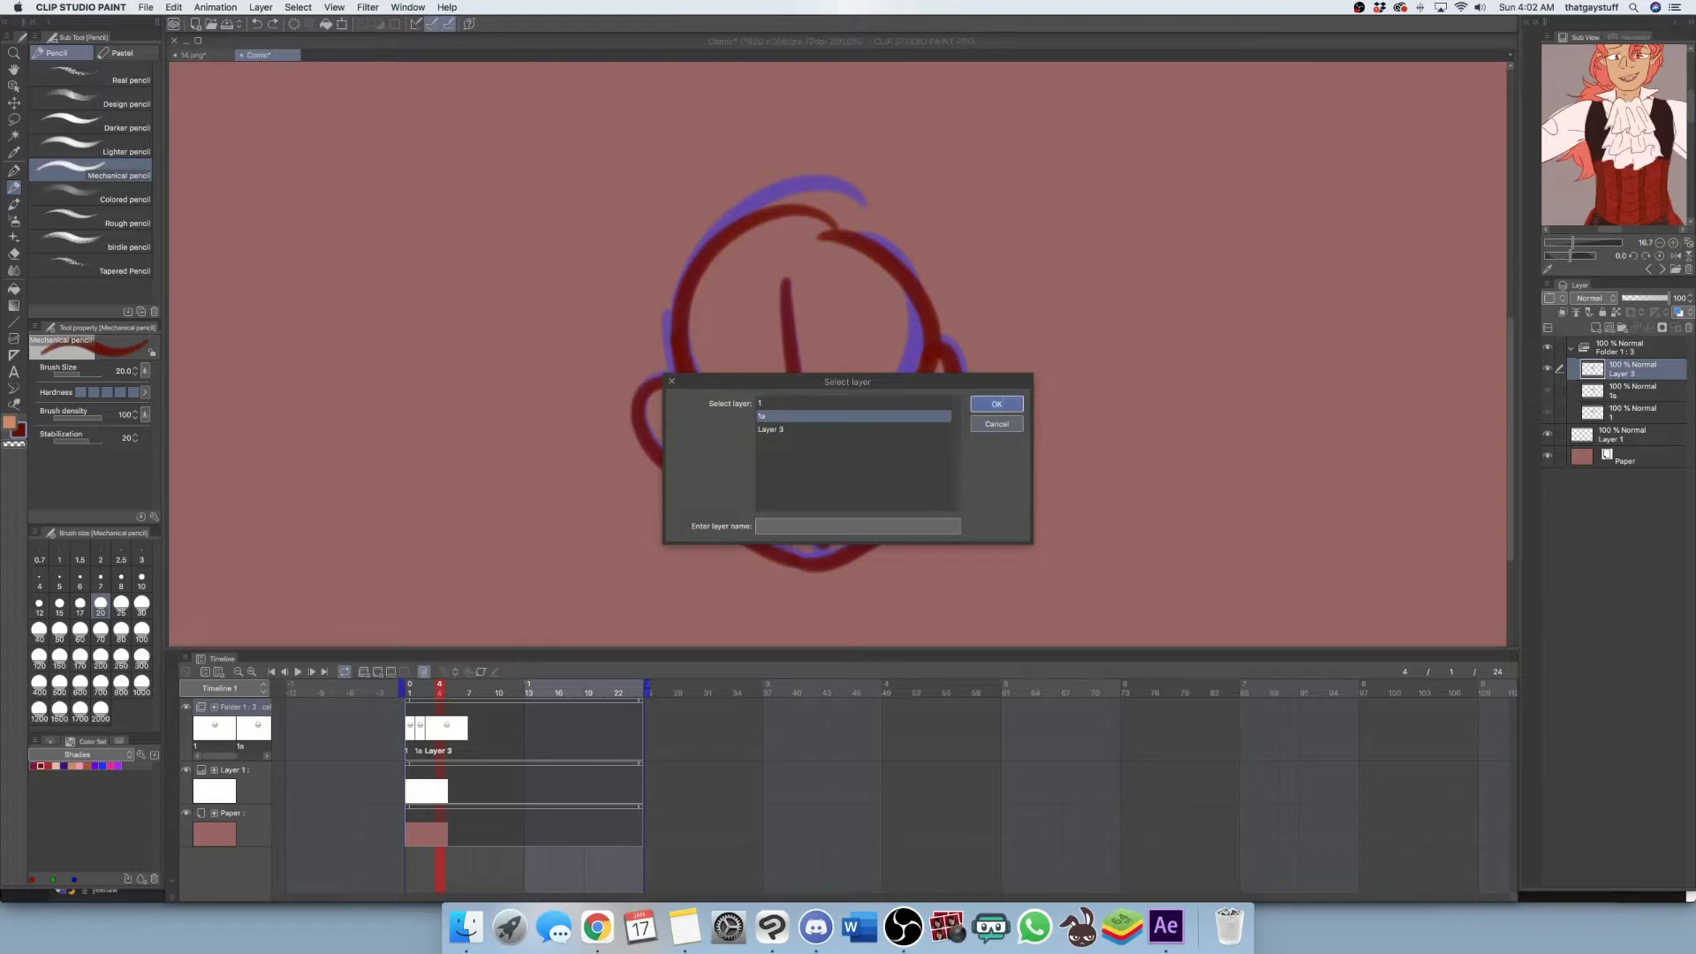
{"action": "left_click", "coordinate": [996, 403]}
Assign cel 1 to frame 5 of the animation folder and play back the animation
{"action": "left_click", "coordinate": [449, 694]}
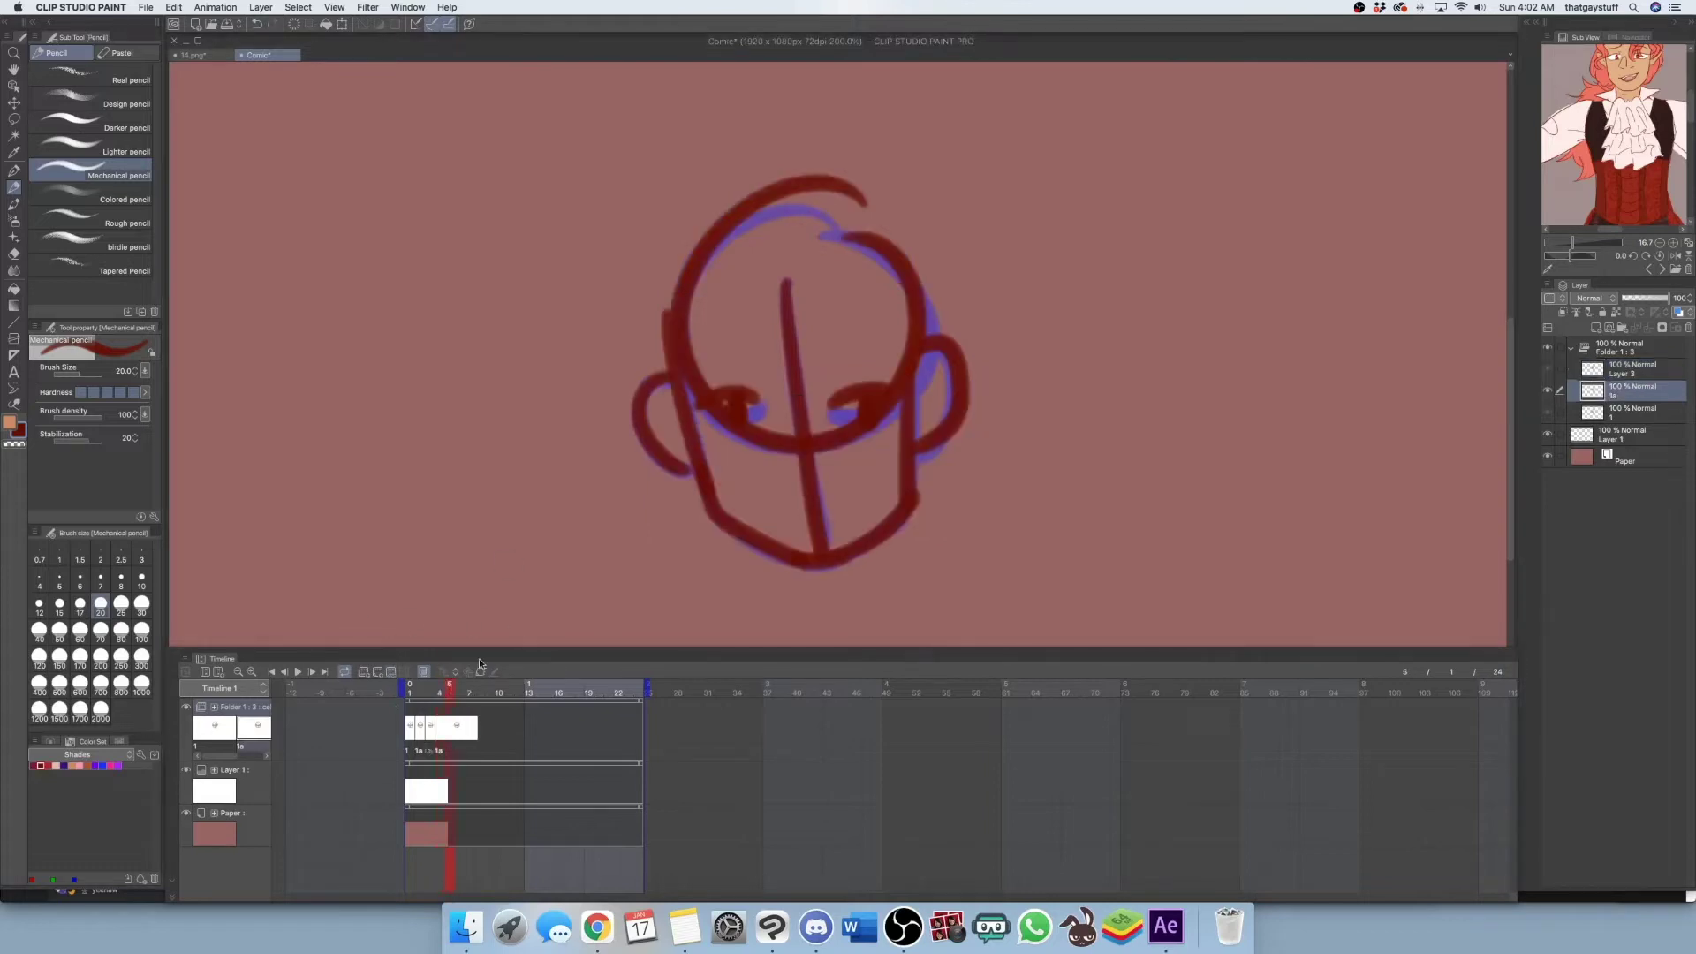
{"action": "left_click", "coordinate": [392, 672]}
{"action": "double_click", "coordinate": [823, 405]}
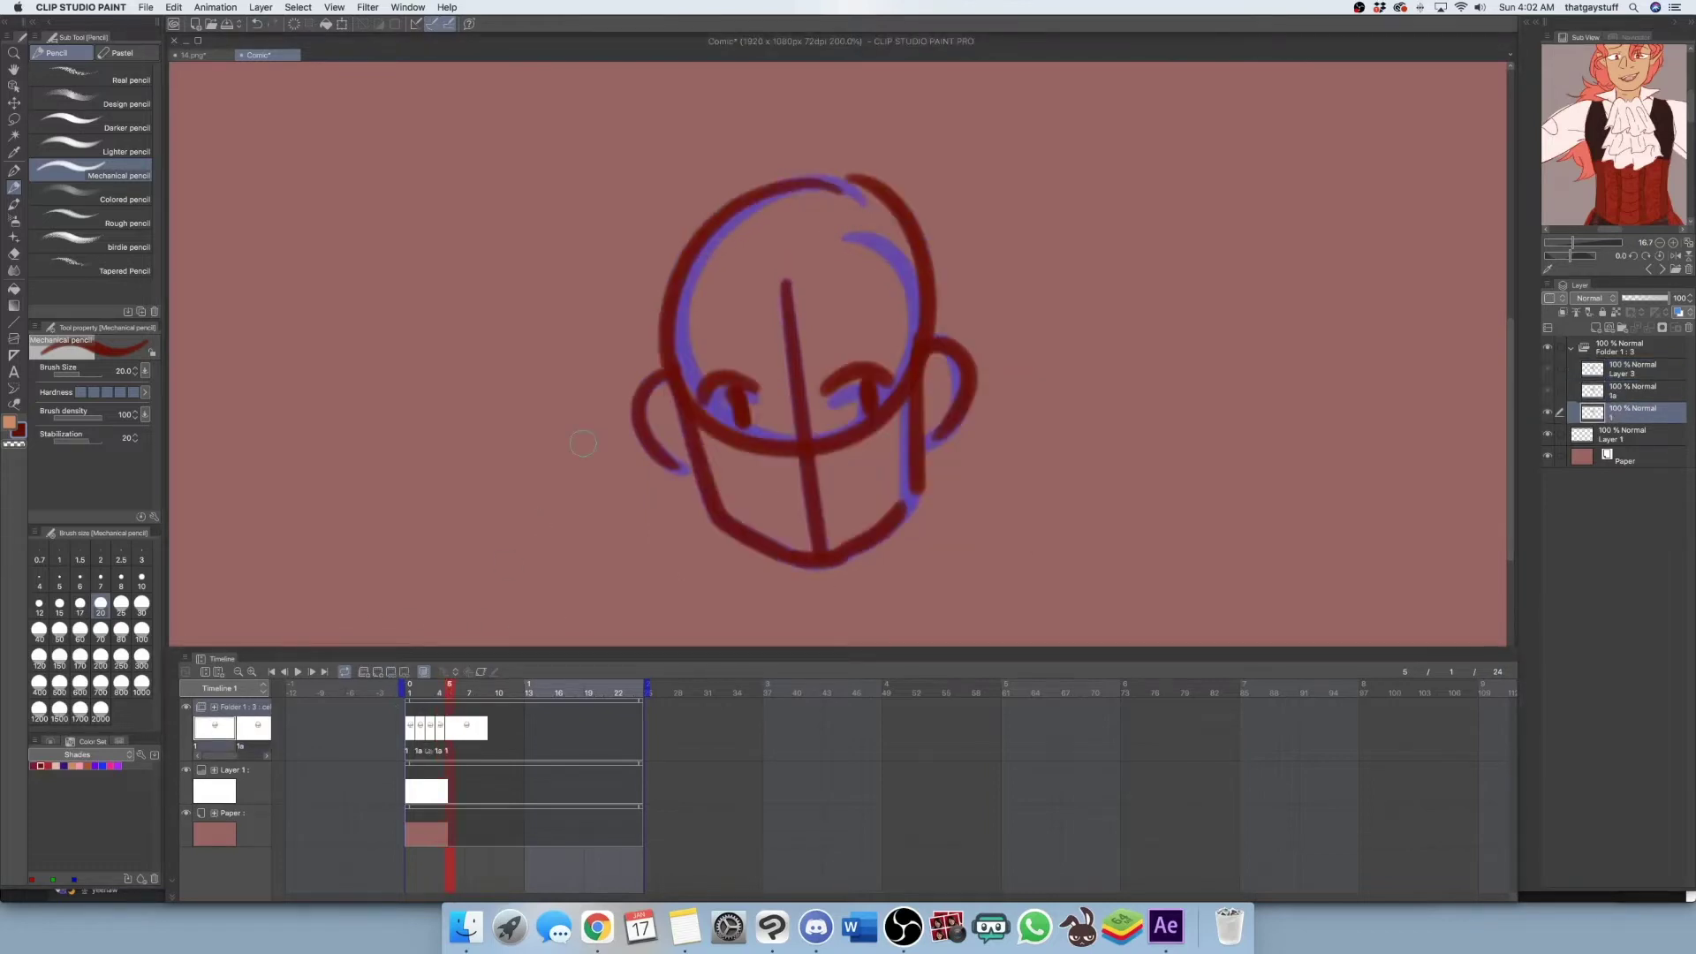
{"action": "left_click", "coordinate": [298, 671]}
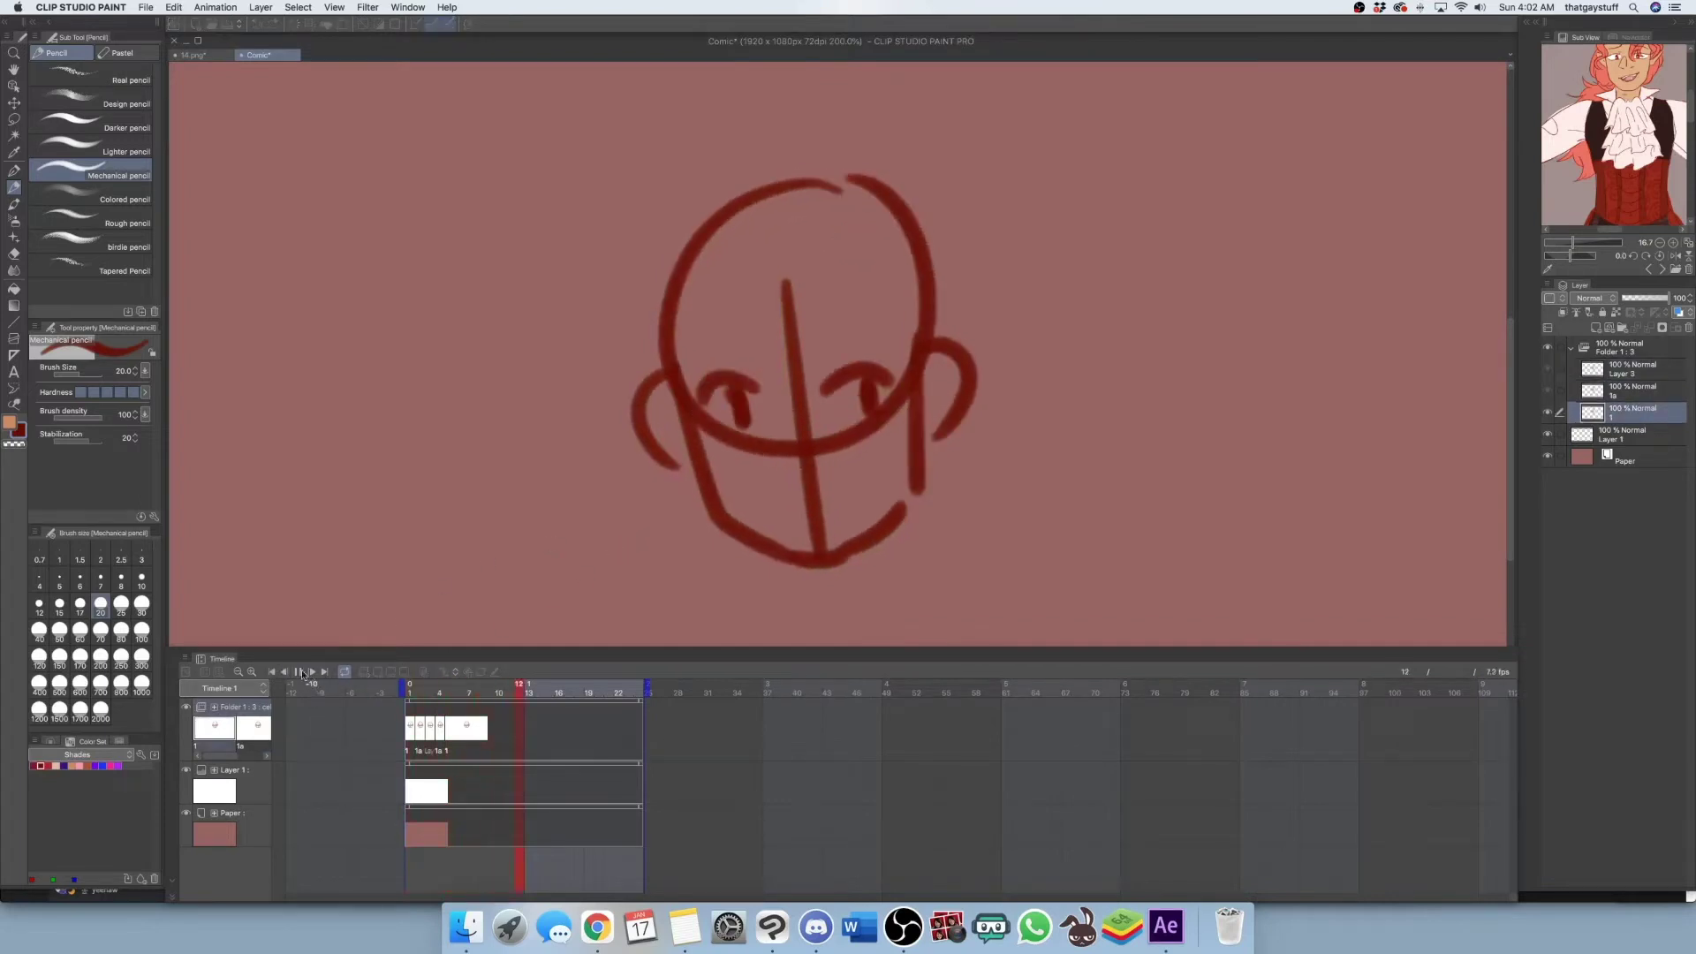
{"action": "key", "text": "Return"}
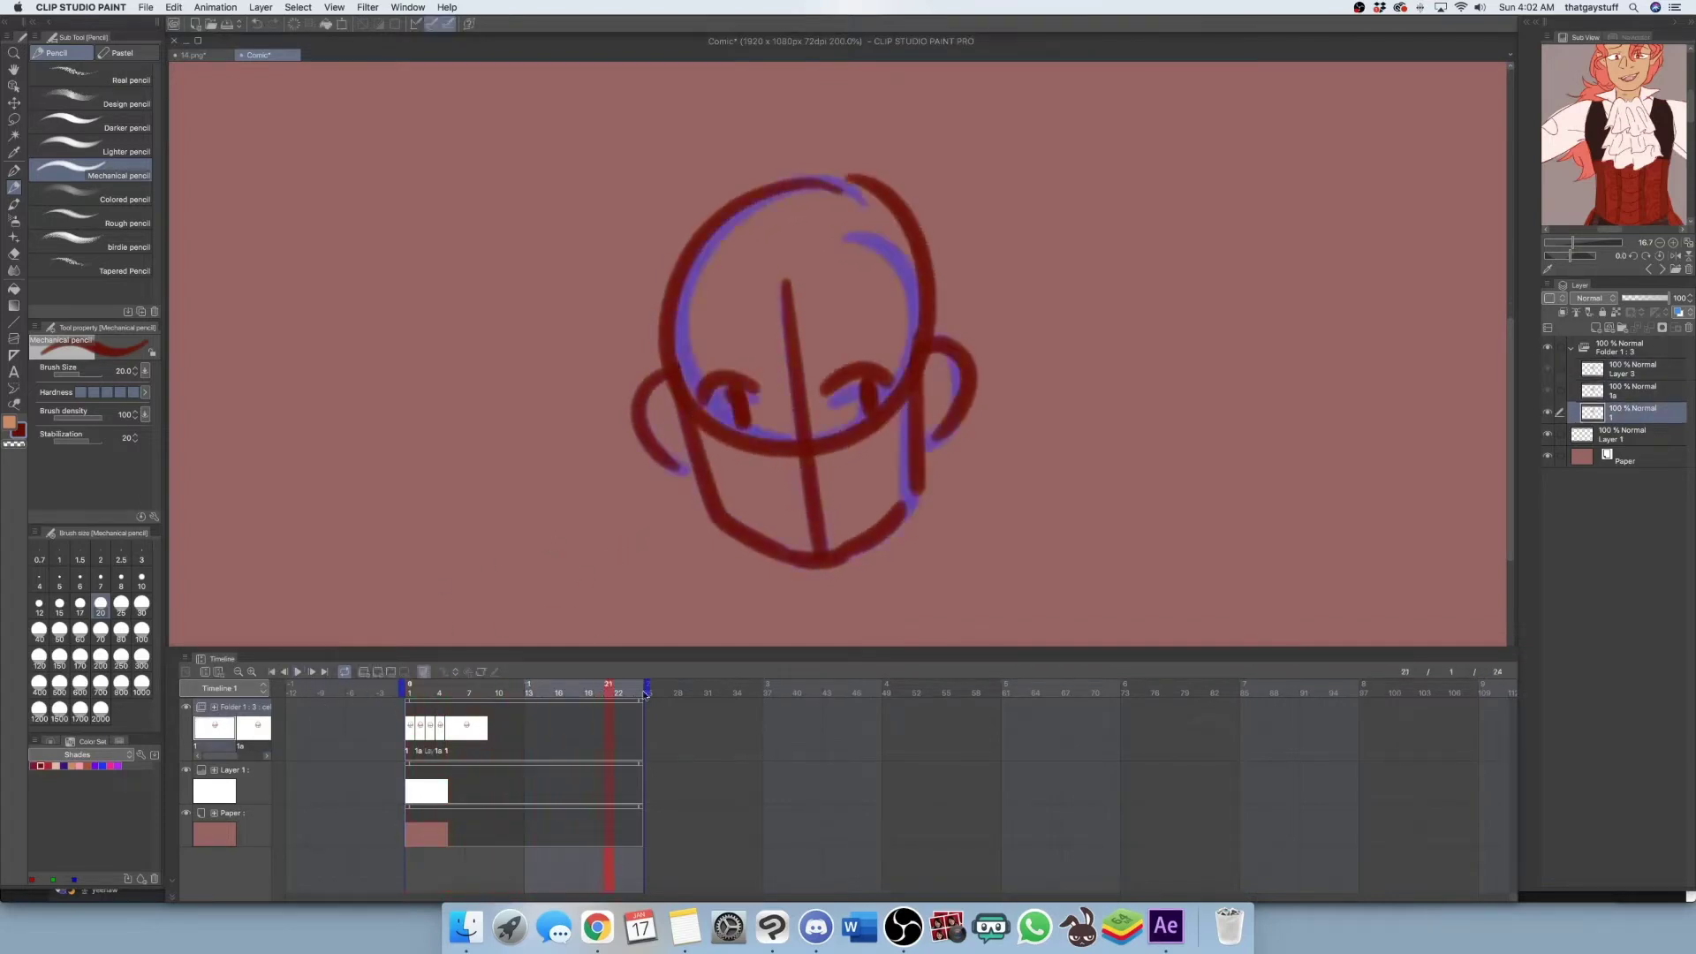
Space out the folder's cels so Layer 3 starts at frame 7, the second 1a at frame 10 and the last cel 1 at frame 12
{"action": "left_click", "coordinate": [448, 726]}
{"action": "left_click", "coordinate": [439, 733]}
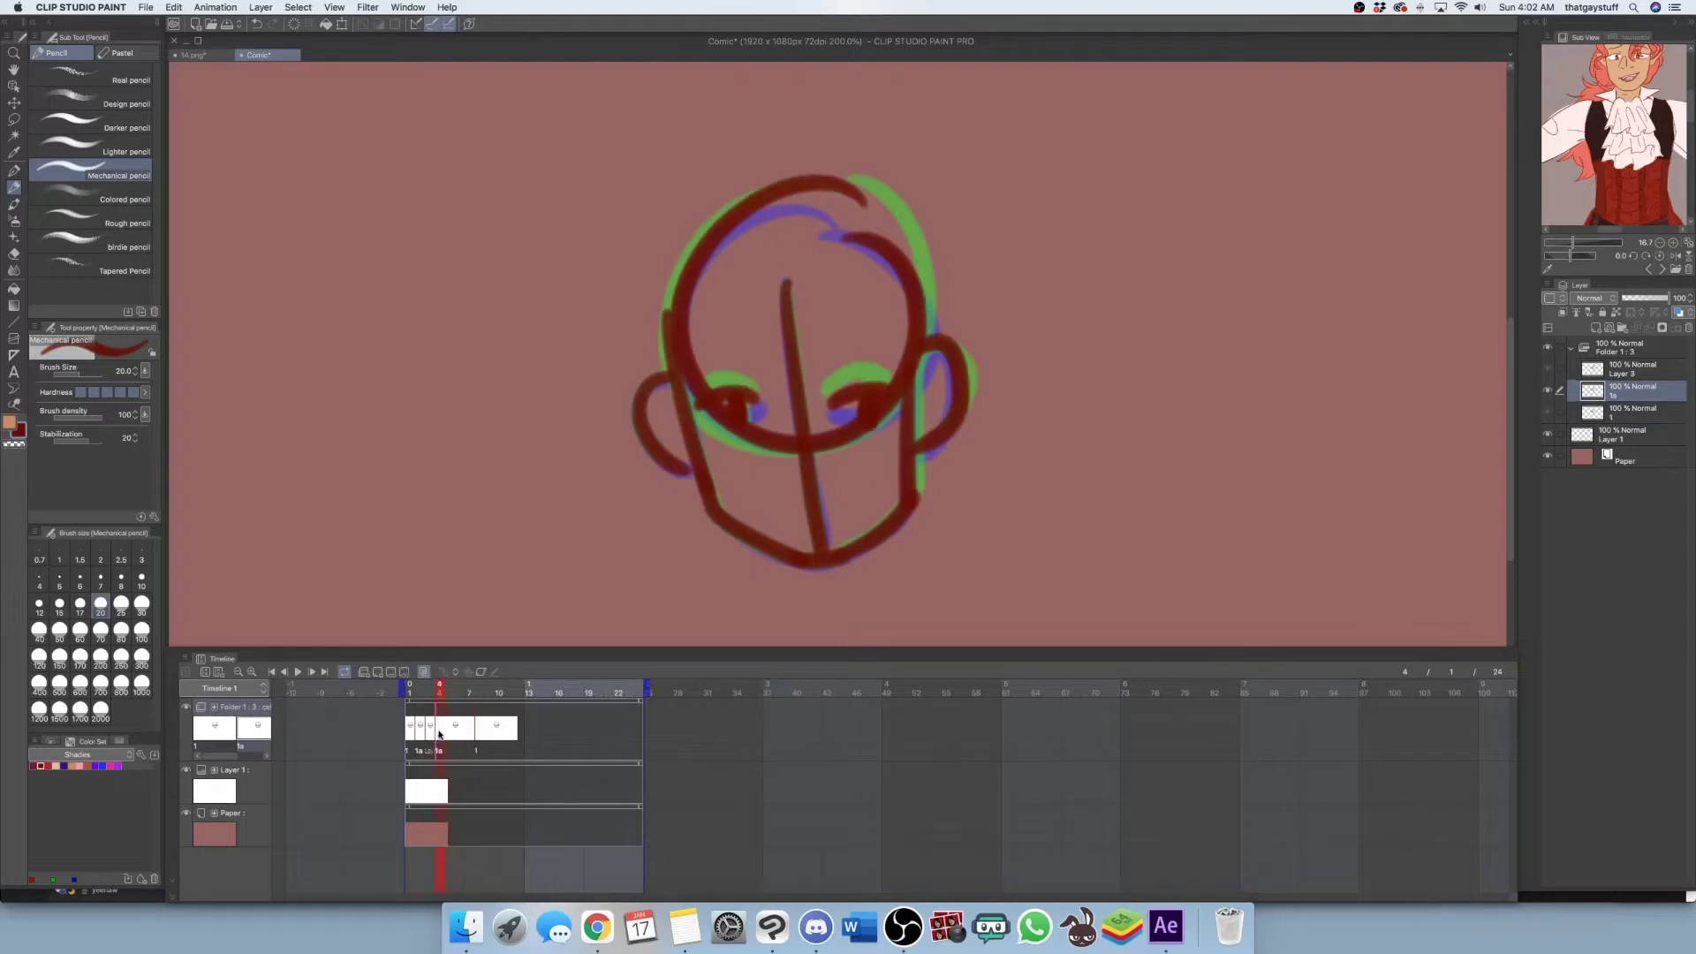
{"action": "left_click_drag", "start_coordinate": [442, 730], "coordinate": [476, 731]}
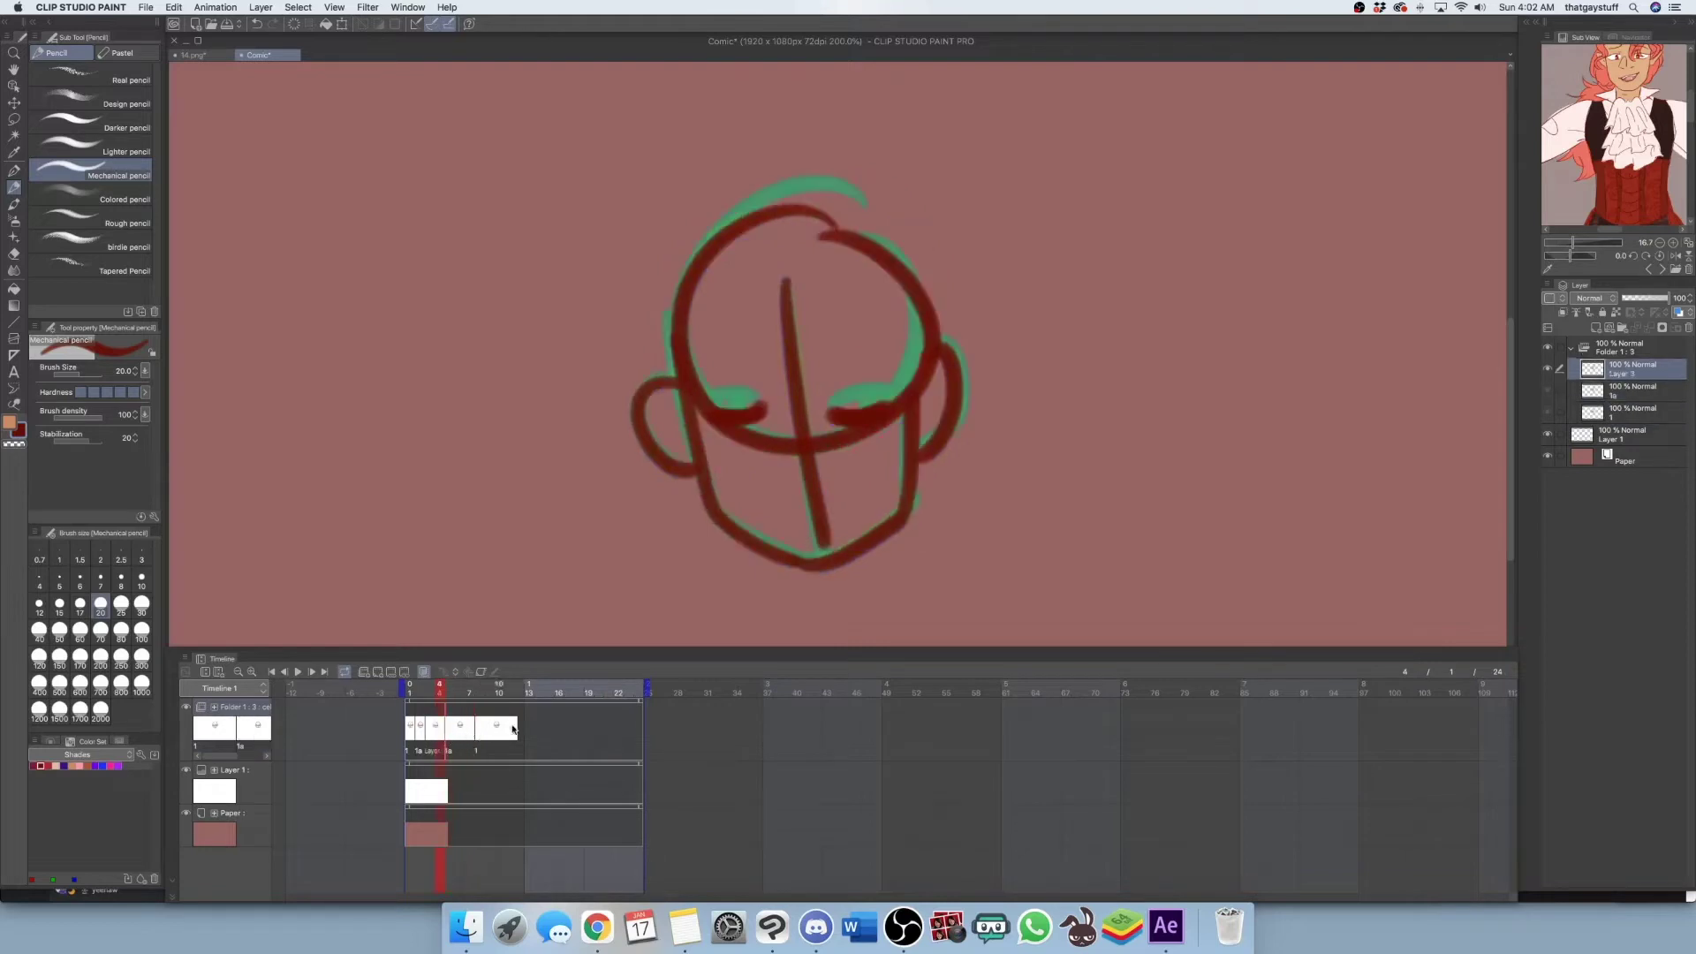
{"action": "left_click", "coordinate": [526, 694]}
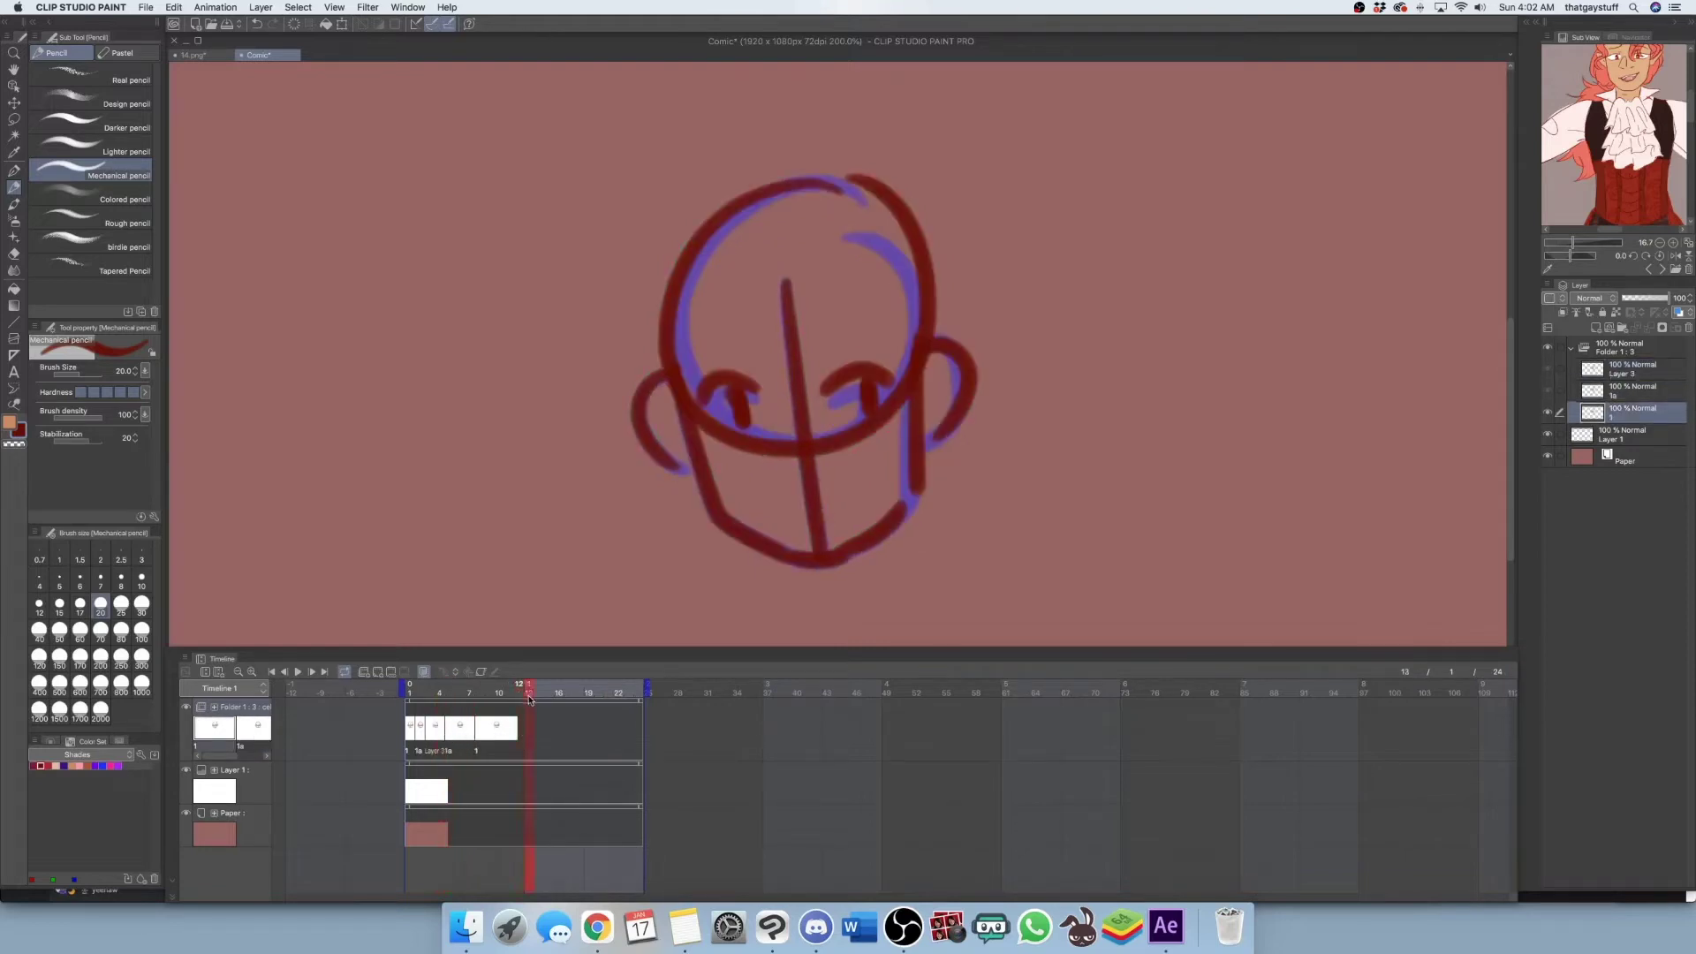
{"action": "left_click_drag", "start_coordinate": [603, 692], "coordinate": [498, 730]}
{"action": "left_click", "coordinate": [448, 734]}
{"action": "left_click", "coordinate": [438, 696]}
{"action": "left_click", "coordinate": [436, 696]}
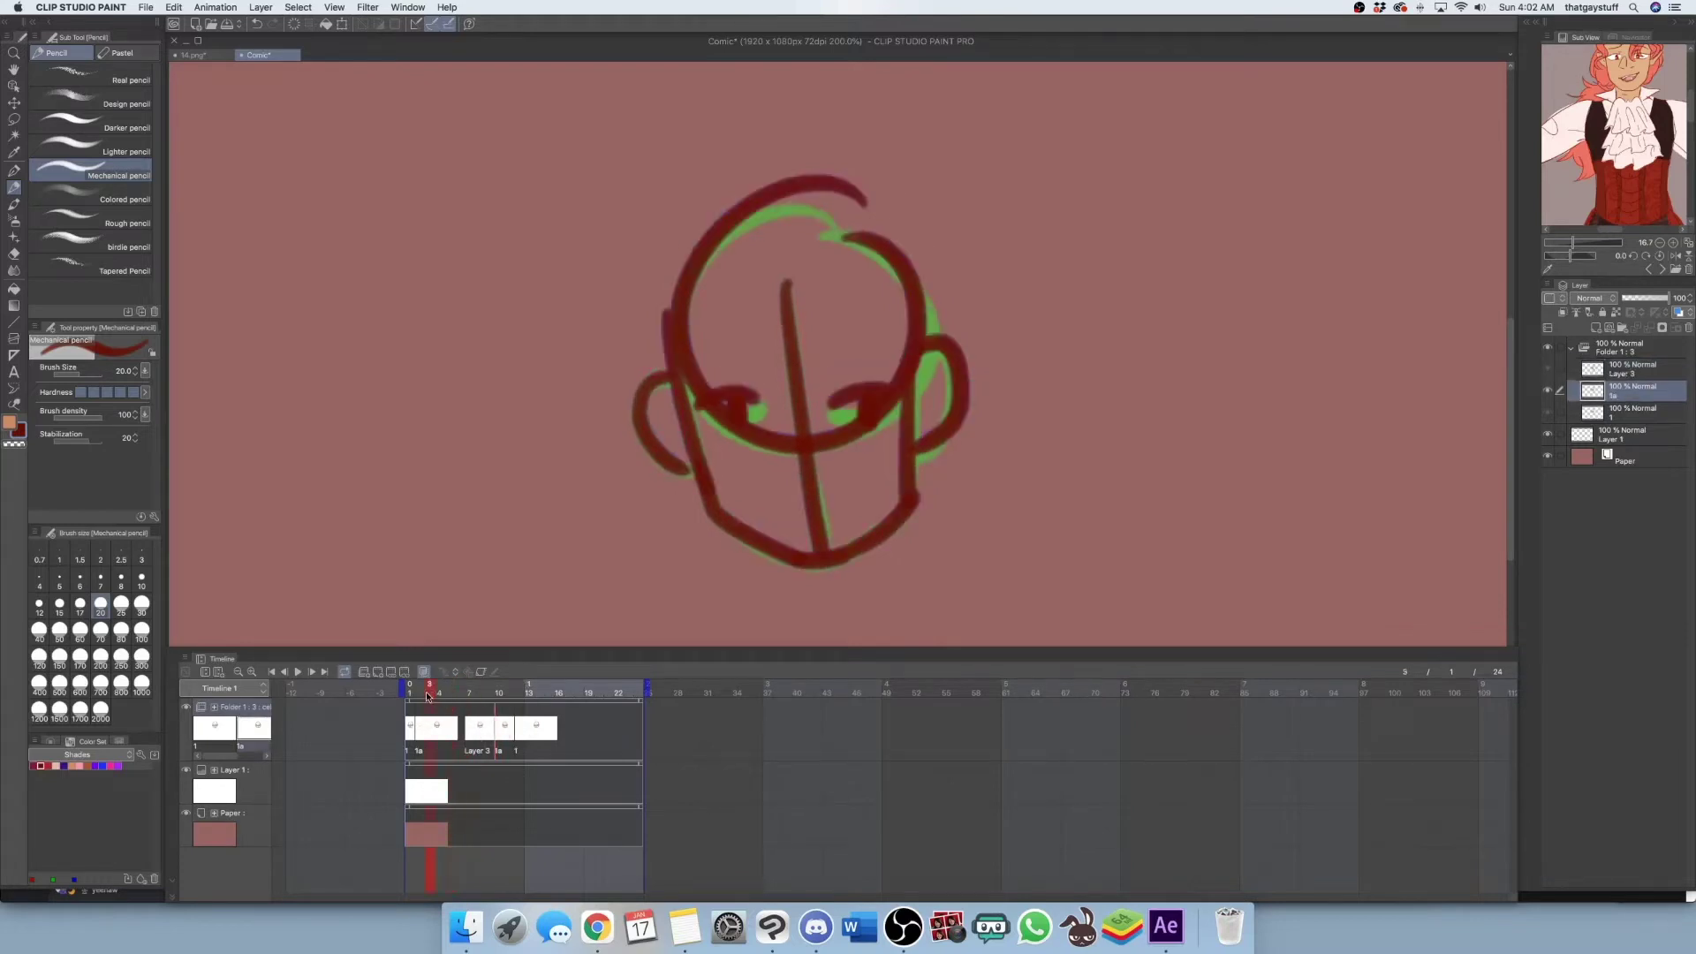
Move the first cel 1a to start at frame 4 and Layer 3 to start at frame 6
{"action": "left_click_drag", "start_coordinate": [416, 730], "coordinate": [438, 730]}
{"action": "left_click", "coordinate": [448, 696]}
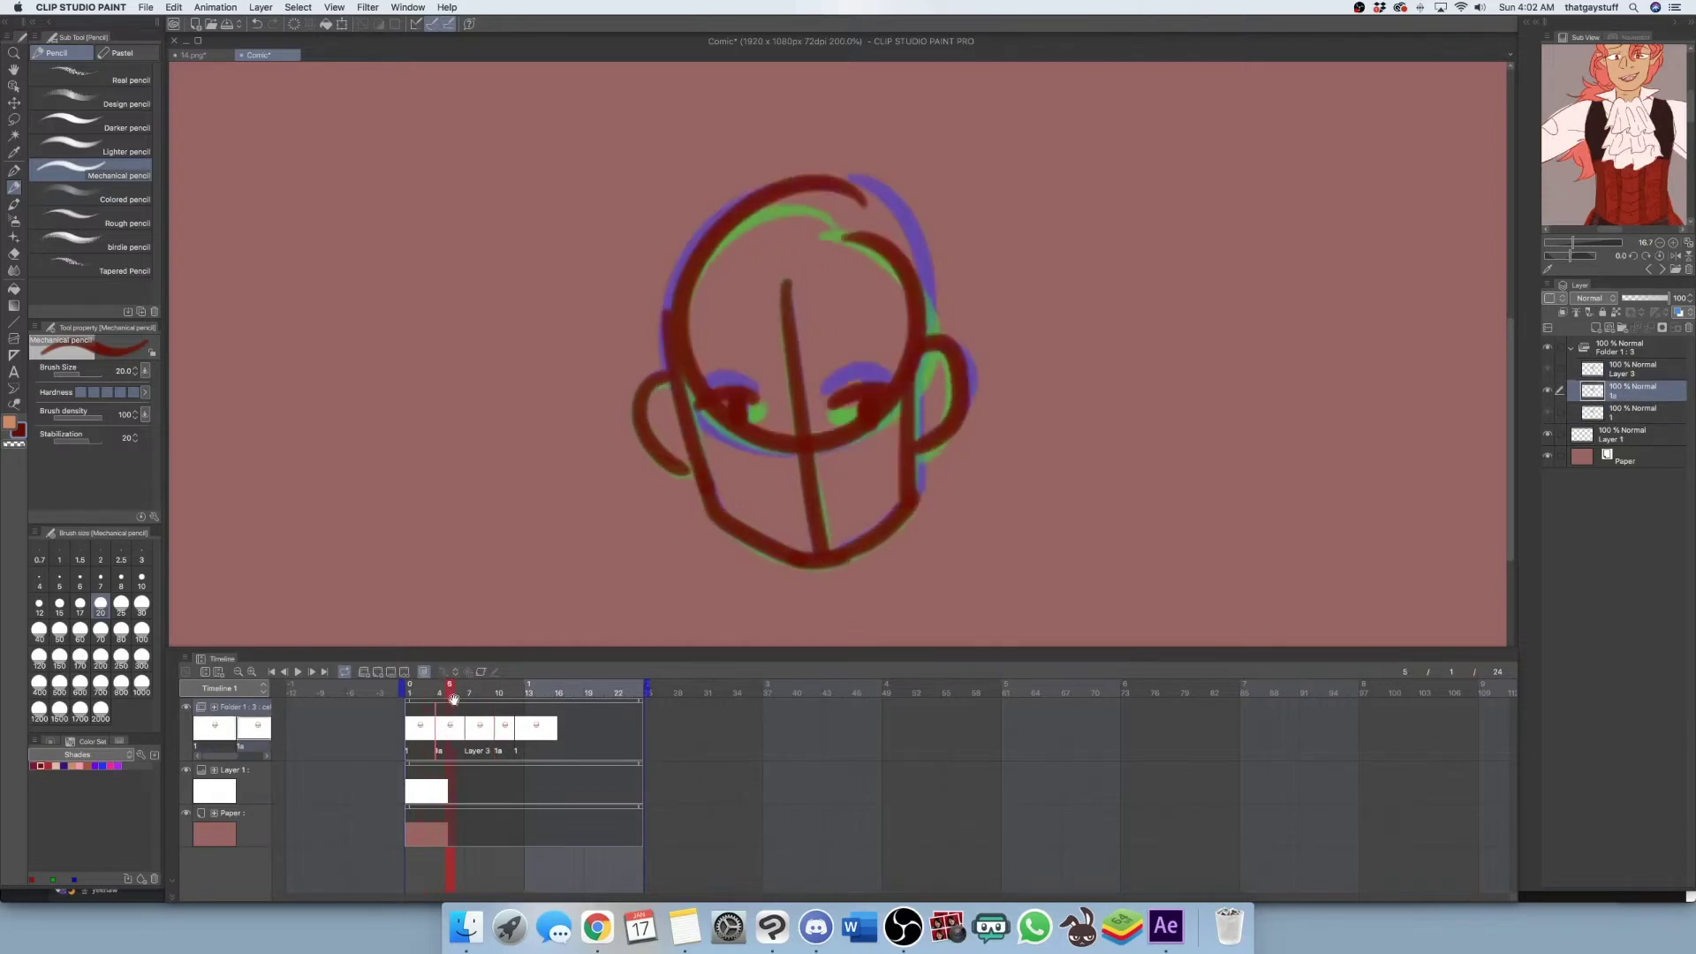
{"action": "left_click_drag", "start_coordinate": [469, 730], "coordinate": [460, 730]}
Scrub through the retimed cels and play back the animation from the first frame to check its pacing
{"action": "left_click", "coordinate": [496, 730]}
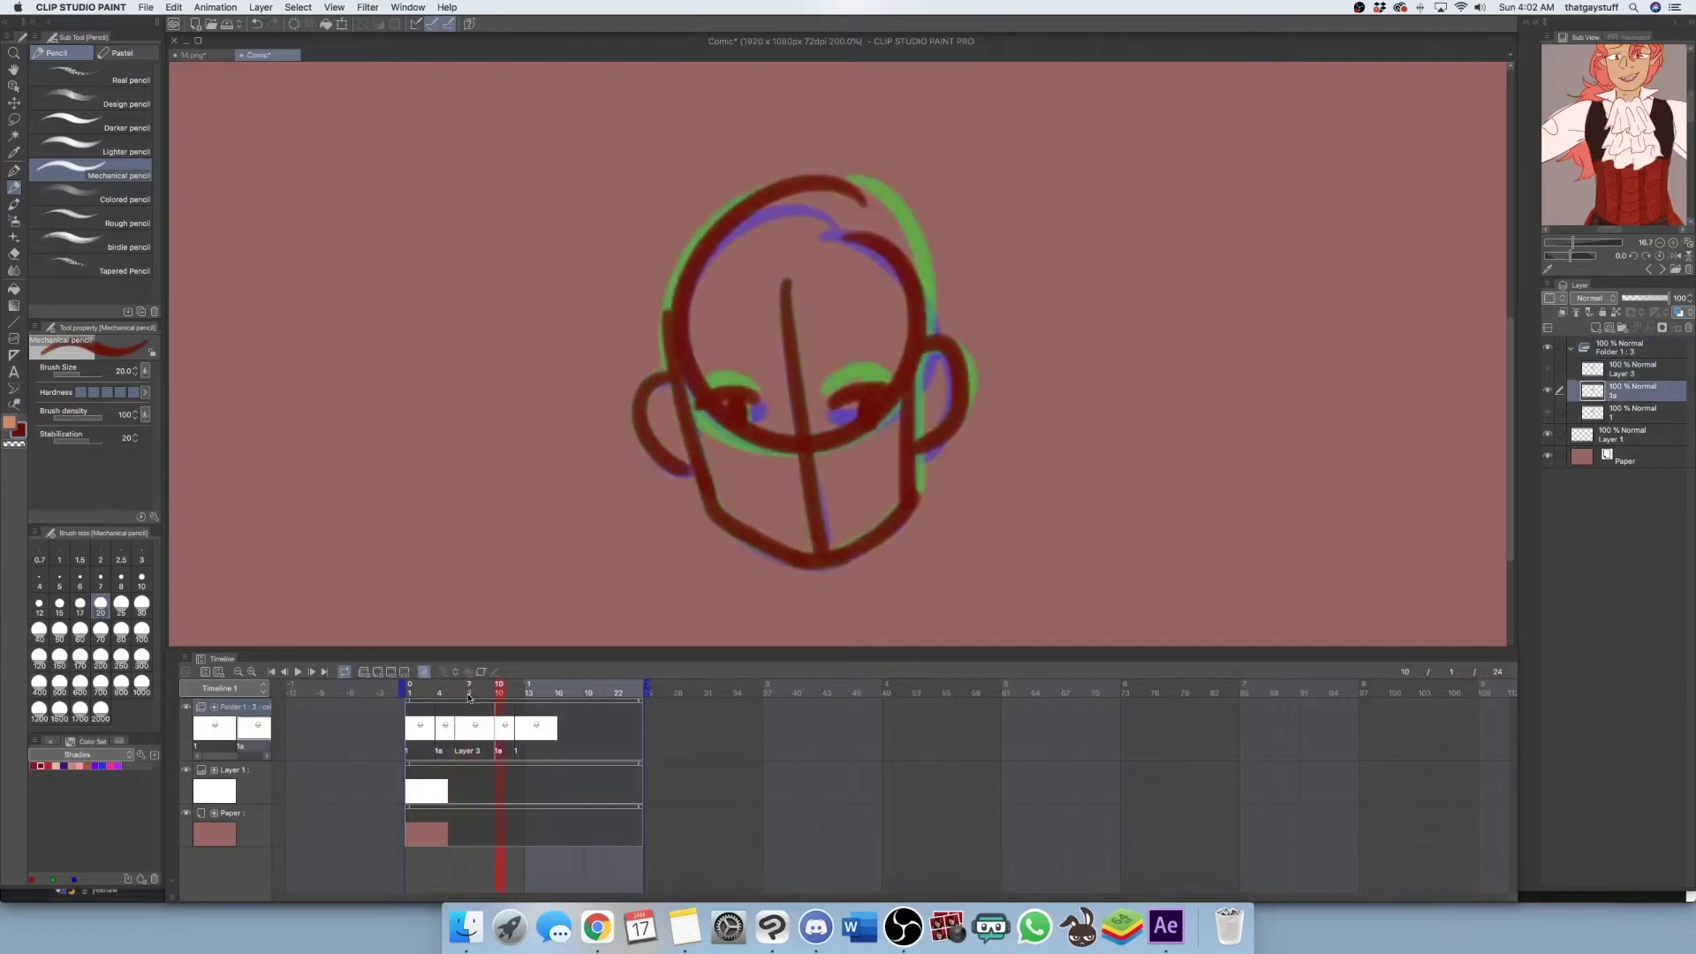
{"action": "left_click", "coordinate": [469, 697]}
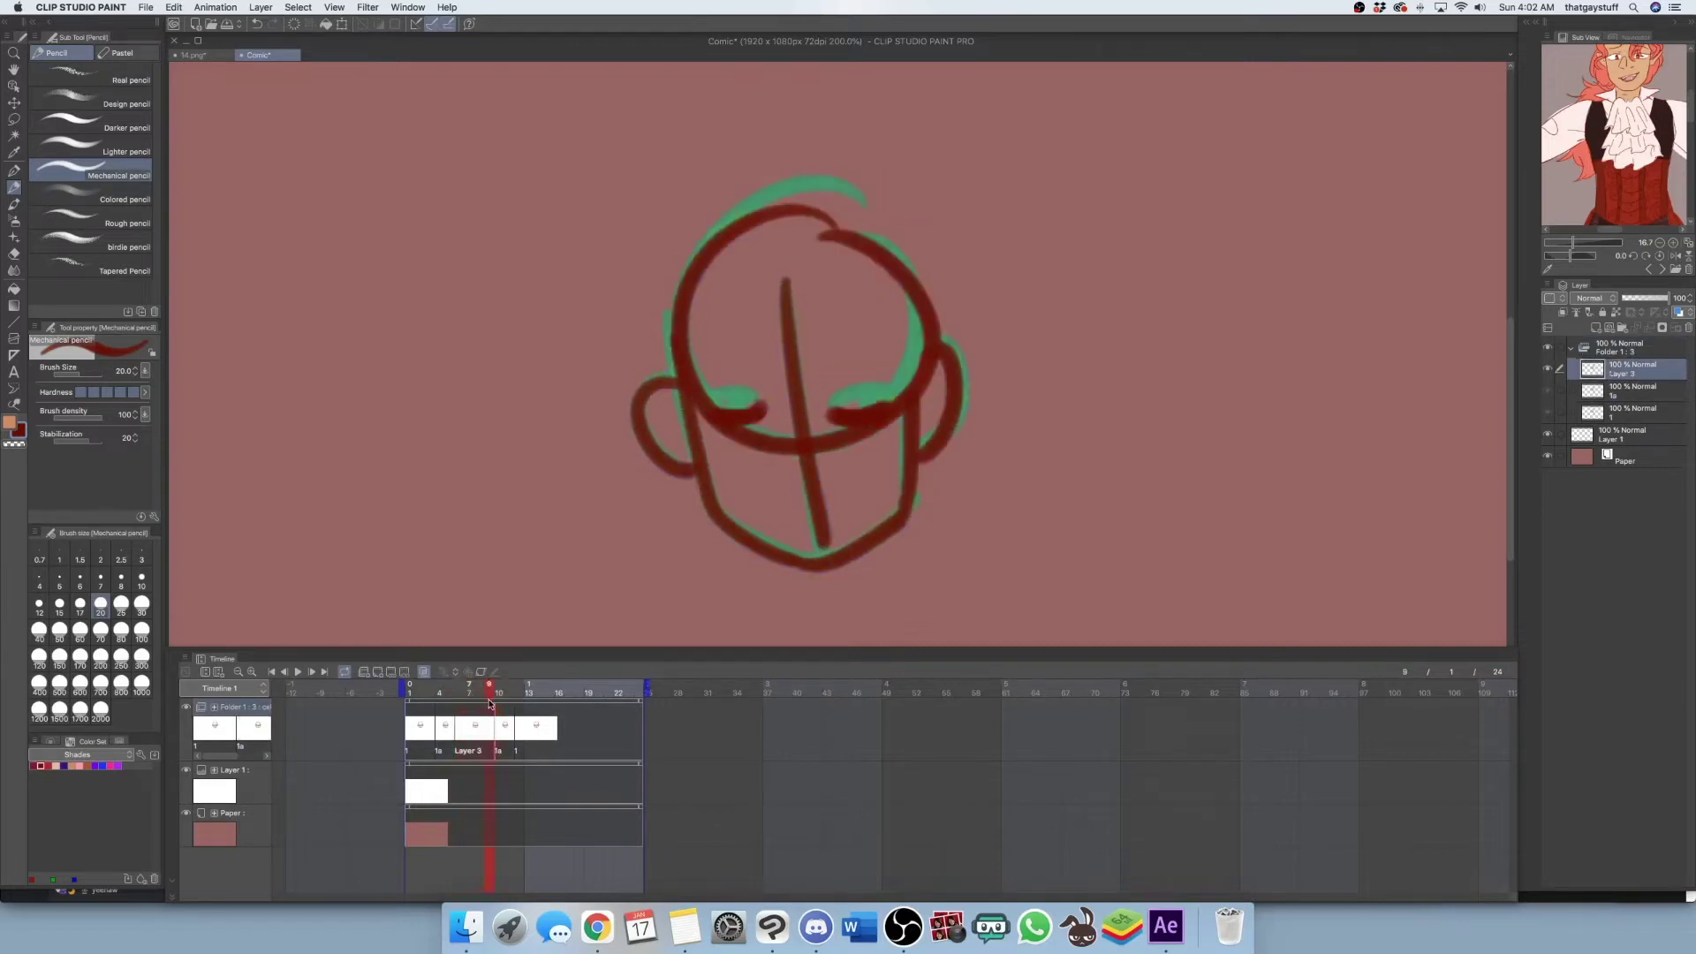
{"action": "left_click", "coordinate": [507, 709]}
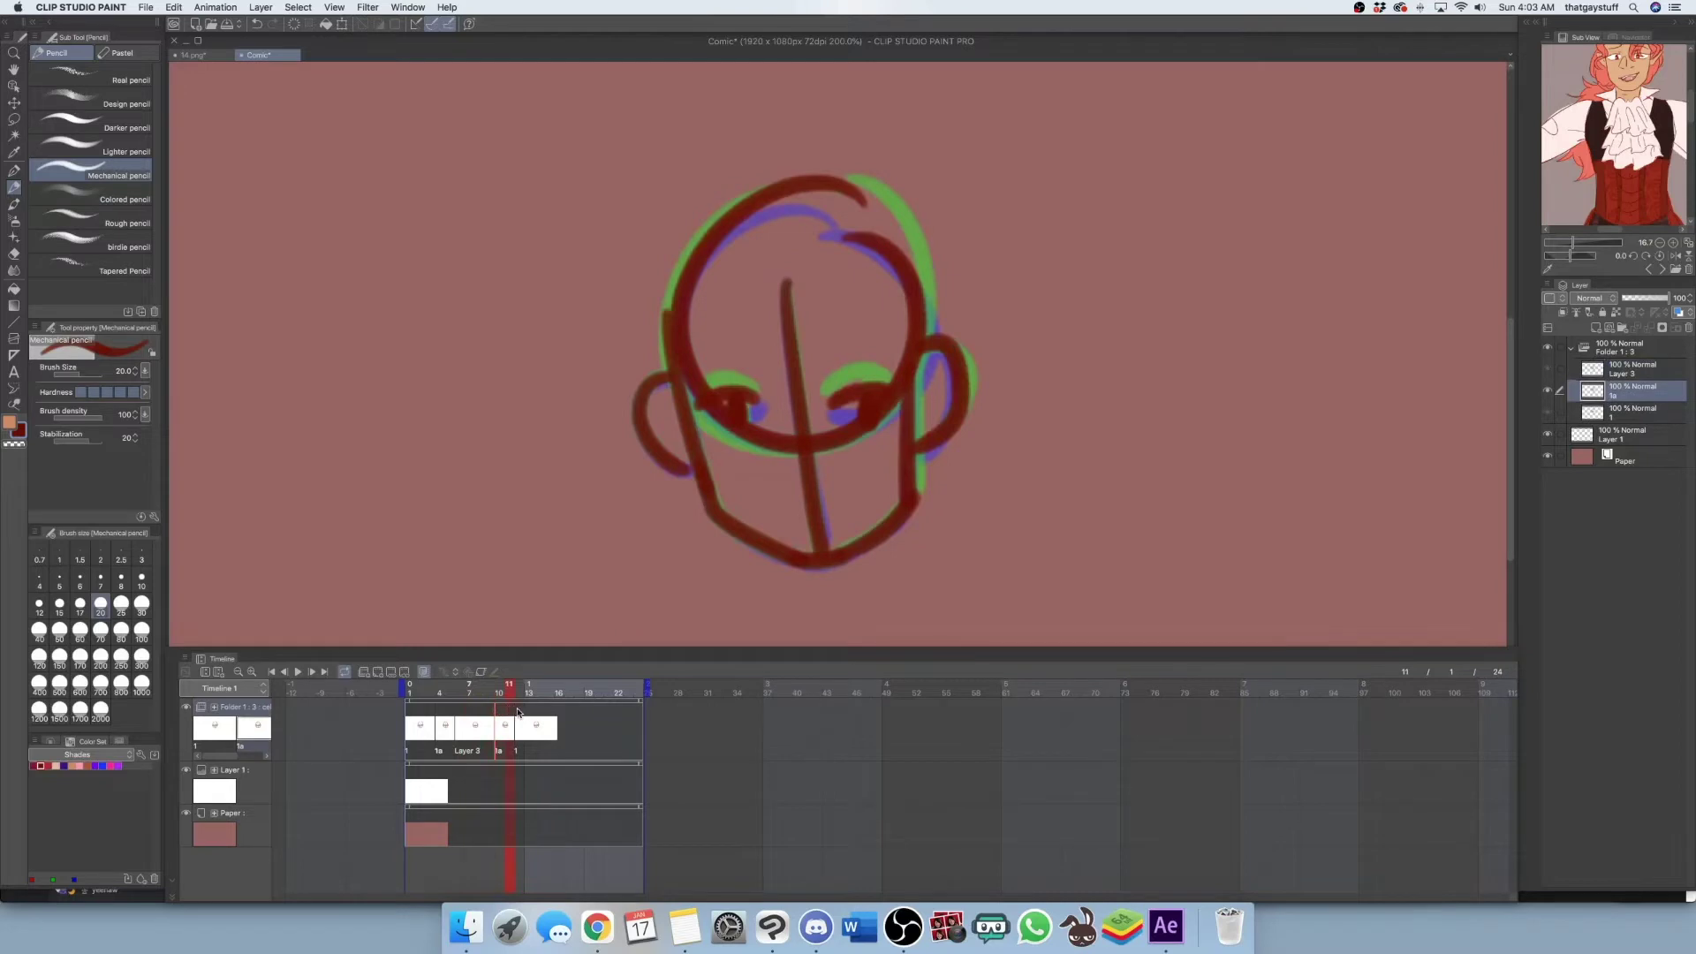
{"action": "left_click_drag", "start_coordinate": [518, 711], "coordinate": [288, 682]}
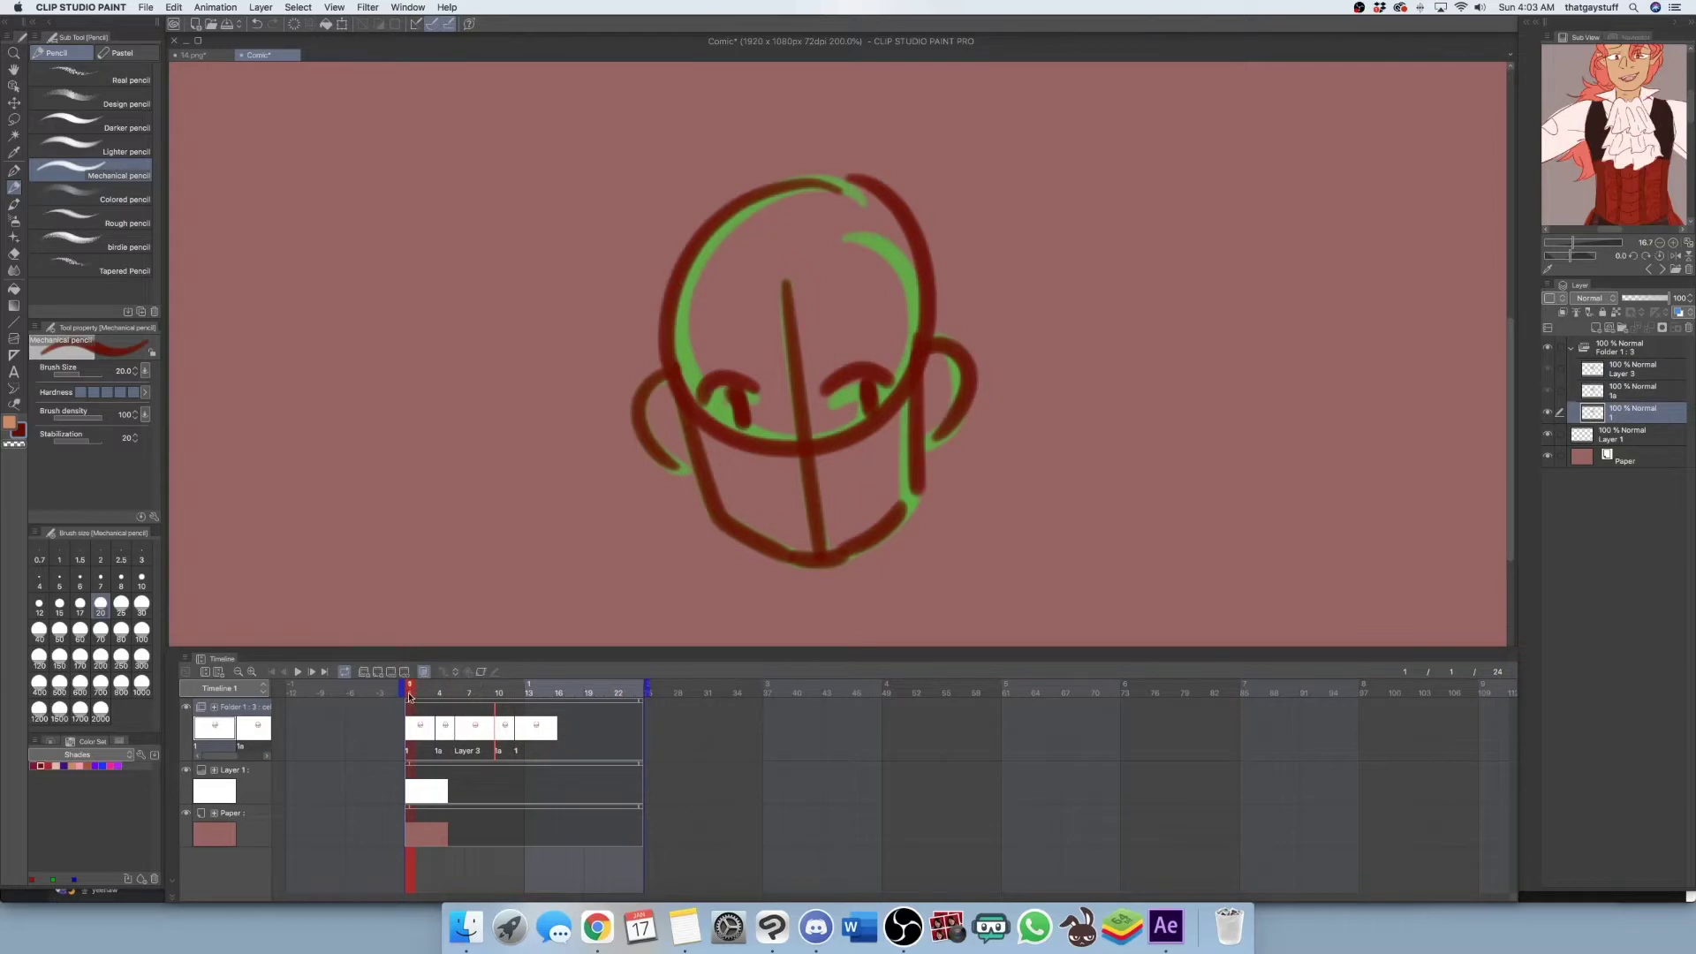
{"action": "mouse_move", "coordinate": [412, 694]}
{"action": "left_mouse_down"}
{"action": "mouse_move", "coordinate": [568, 694]}
{"action": "mouse_move", "coordinate": [385, 695]}
{"action": "left_mouse_up"}
{"action": "left_click", "coordinate": [298, 671]}
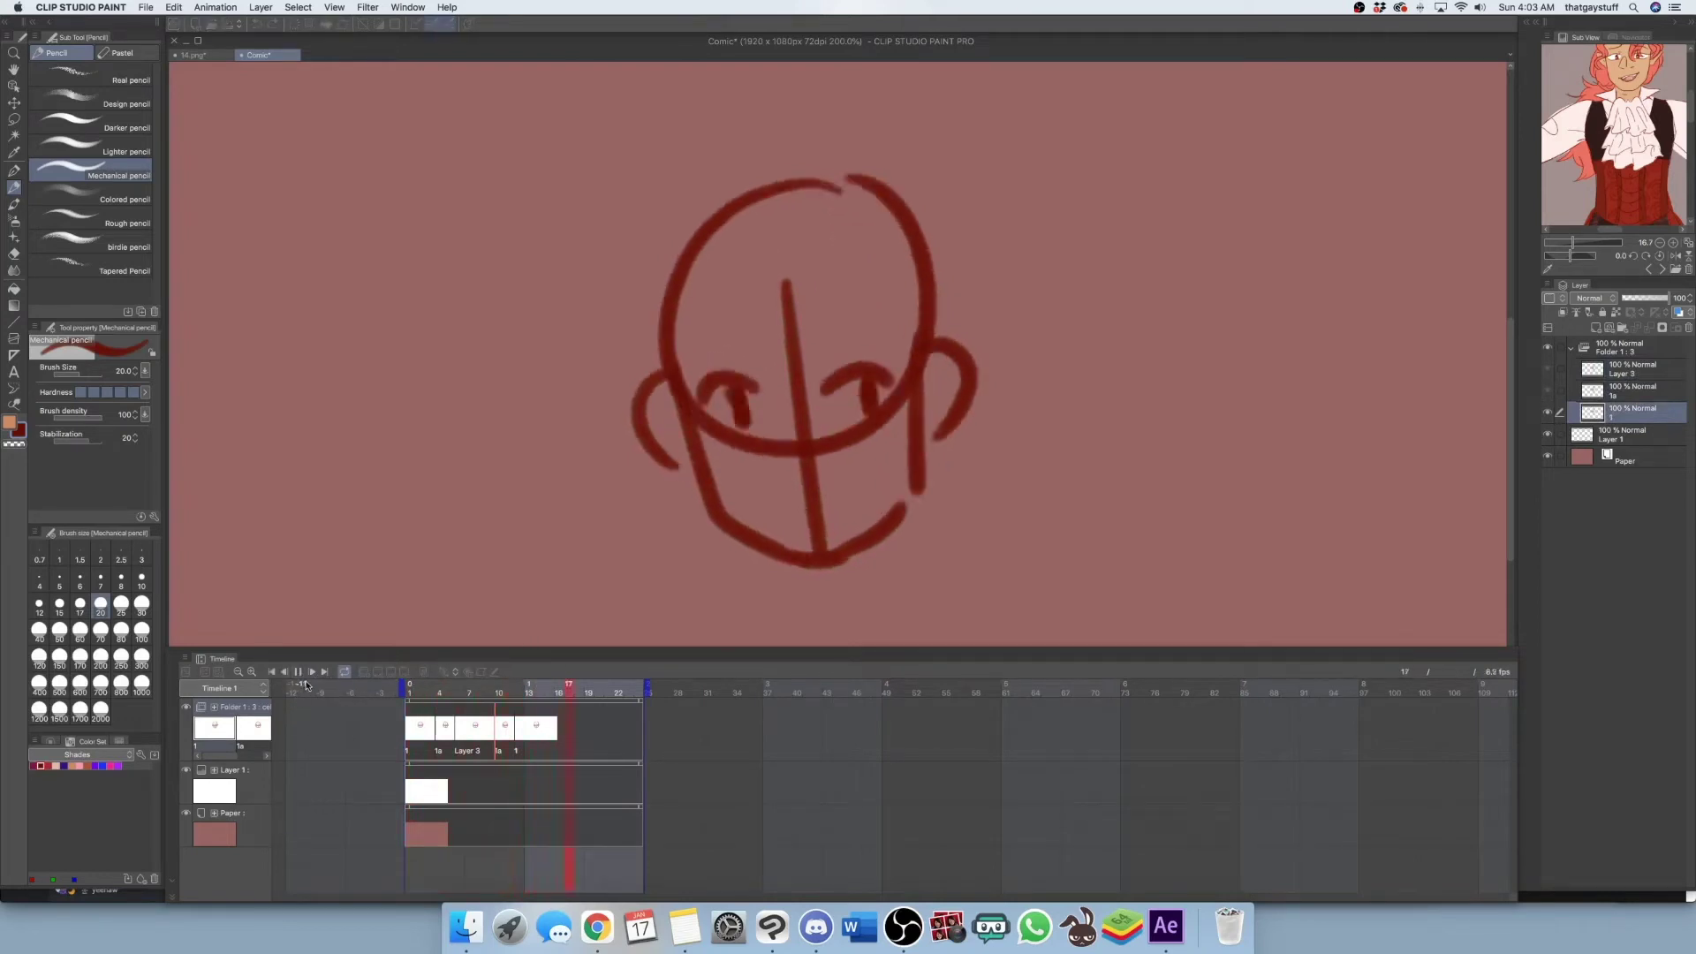
{"action": "left_click", "coordinate": [299, 674]}
Move the first cel 1a to start at frame 3
{"action": "left_click", "coordinate": [439, 730]}
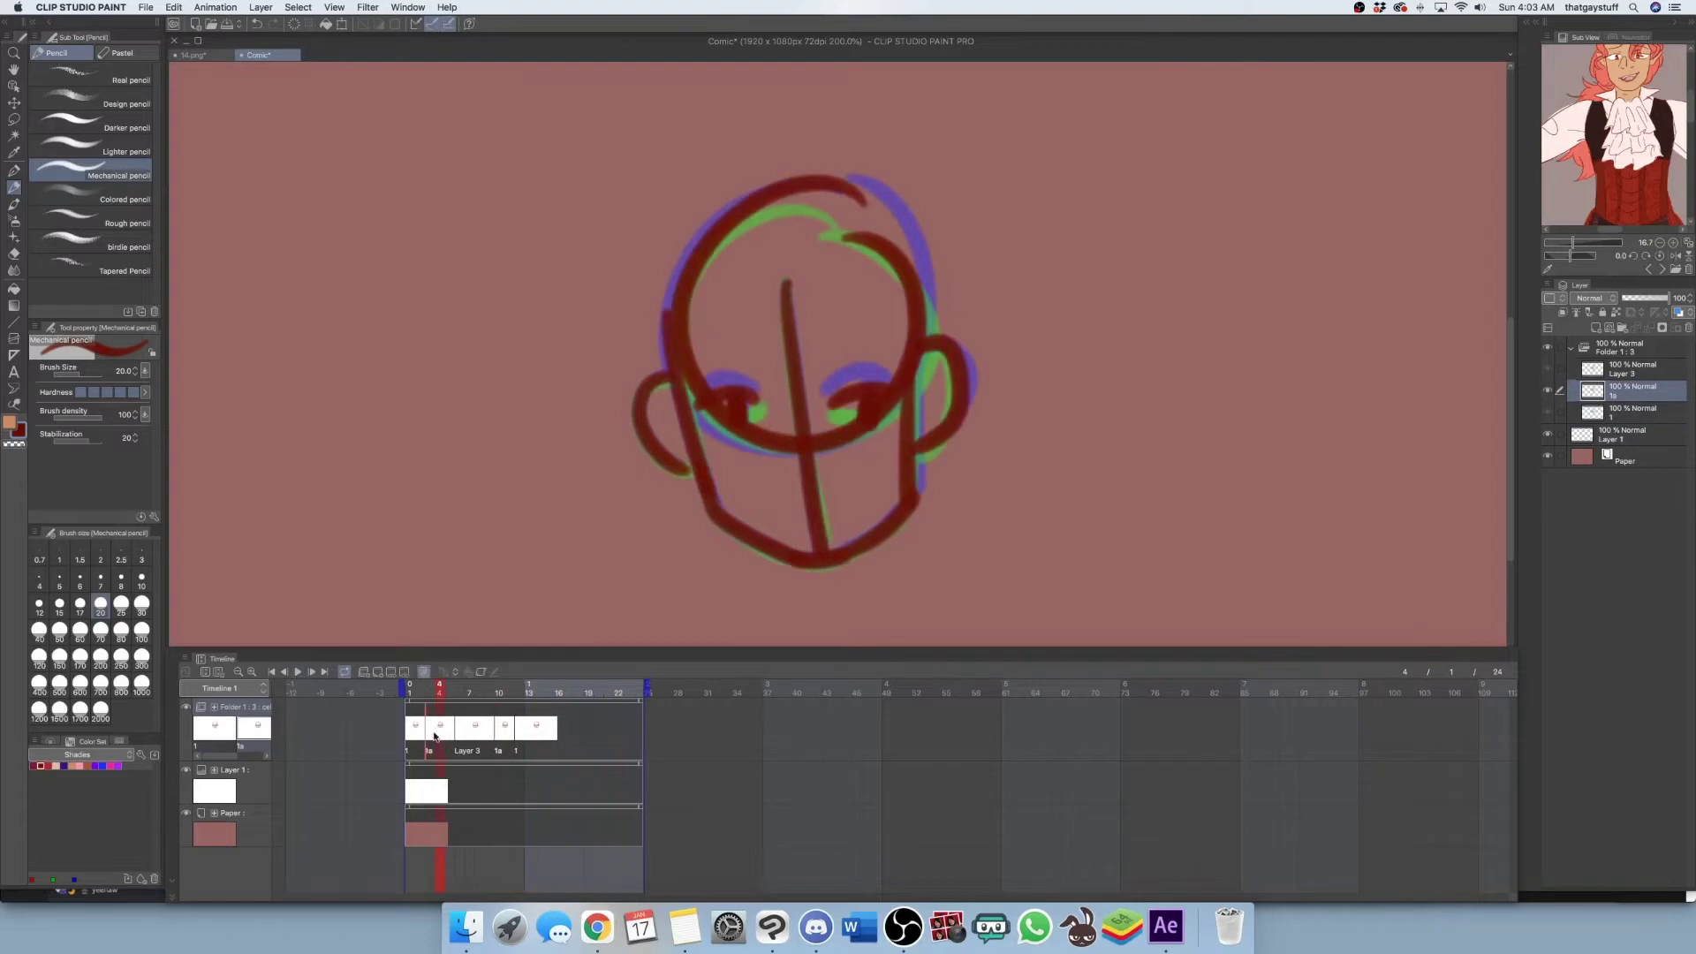
Tighten the cel timing so 1a starts at frame 4, Layer 3 at frame 5, the second 1a at frame 6 and the last cel 1 at frame 7
{"action": "left_click", "coordinate": [458, 731]}
{"action": "left_click_drag", "start_coordinate": [458, 731], "coordinate": [475, 736]}
{"action": "left_click", "coordinate": [429, 738]}
{"action": "left_click", "coordinate": [524, 735]}
Play back the retimed head animation to check its pacing
{"action": "left_click", "coordinate": [415, 694]}
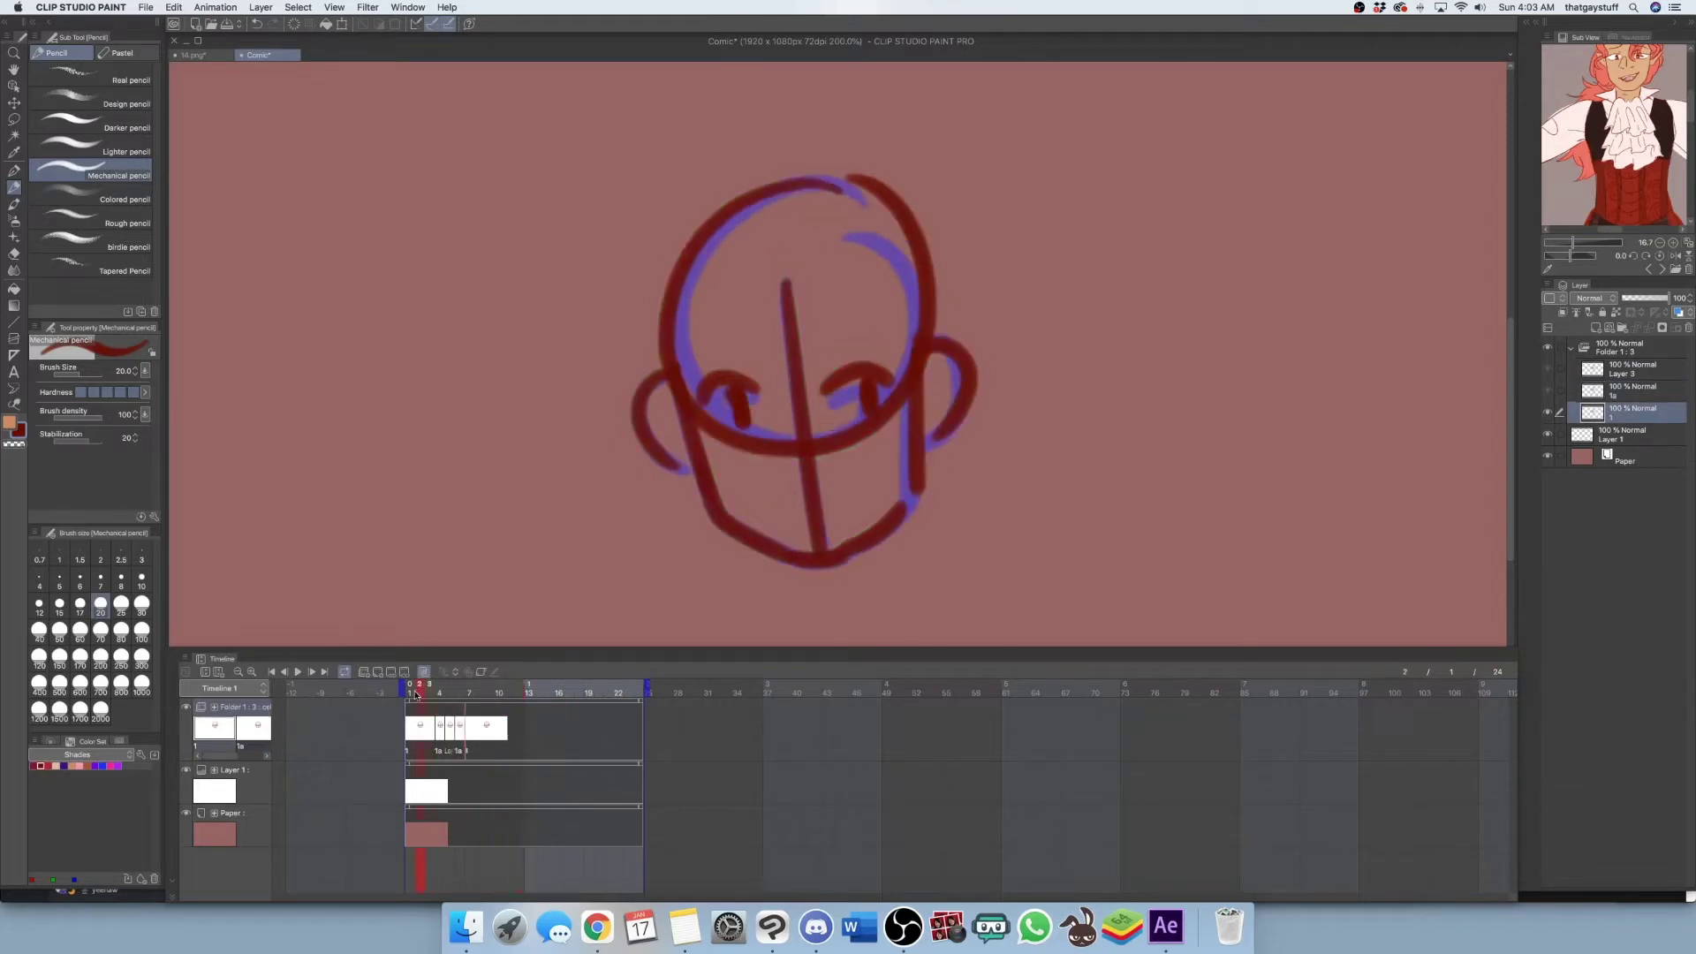
{"action": "left_click", "coordinate": [298, 673]}
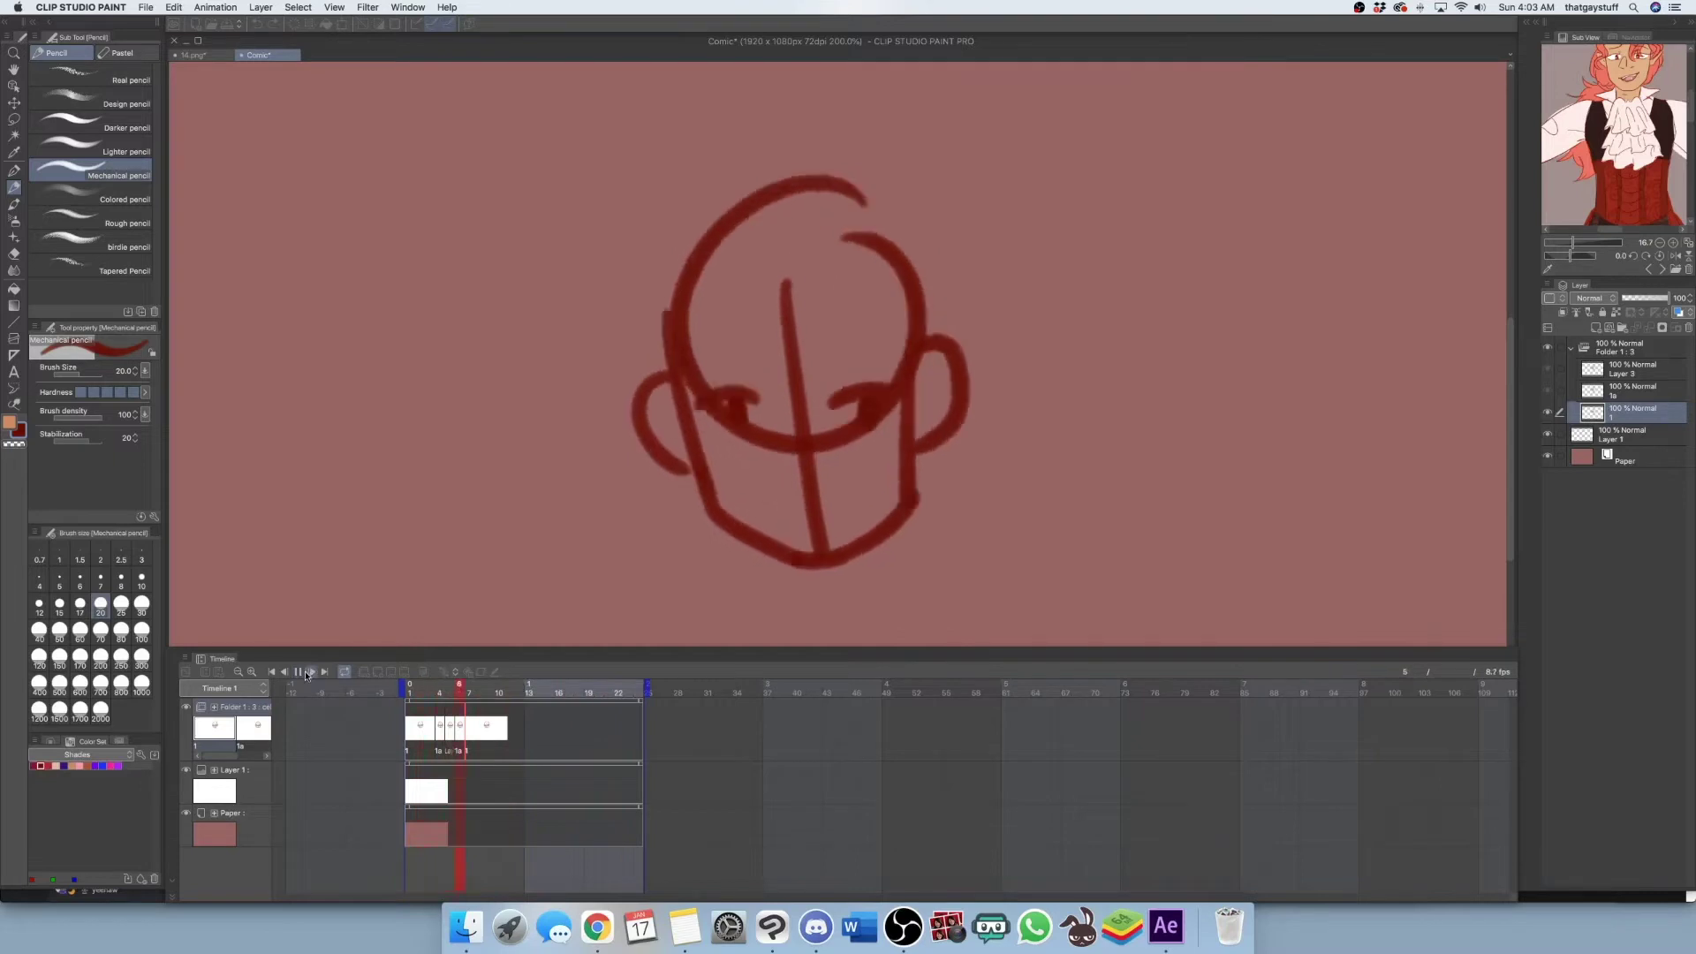
{"action": "left_click", "coordinate": [298, 672]}
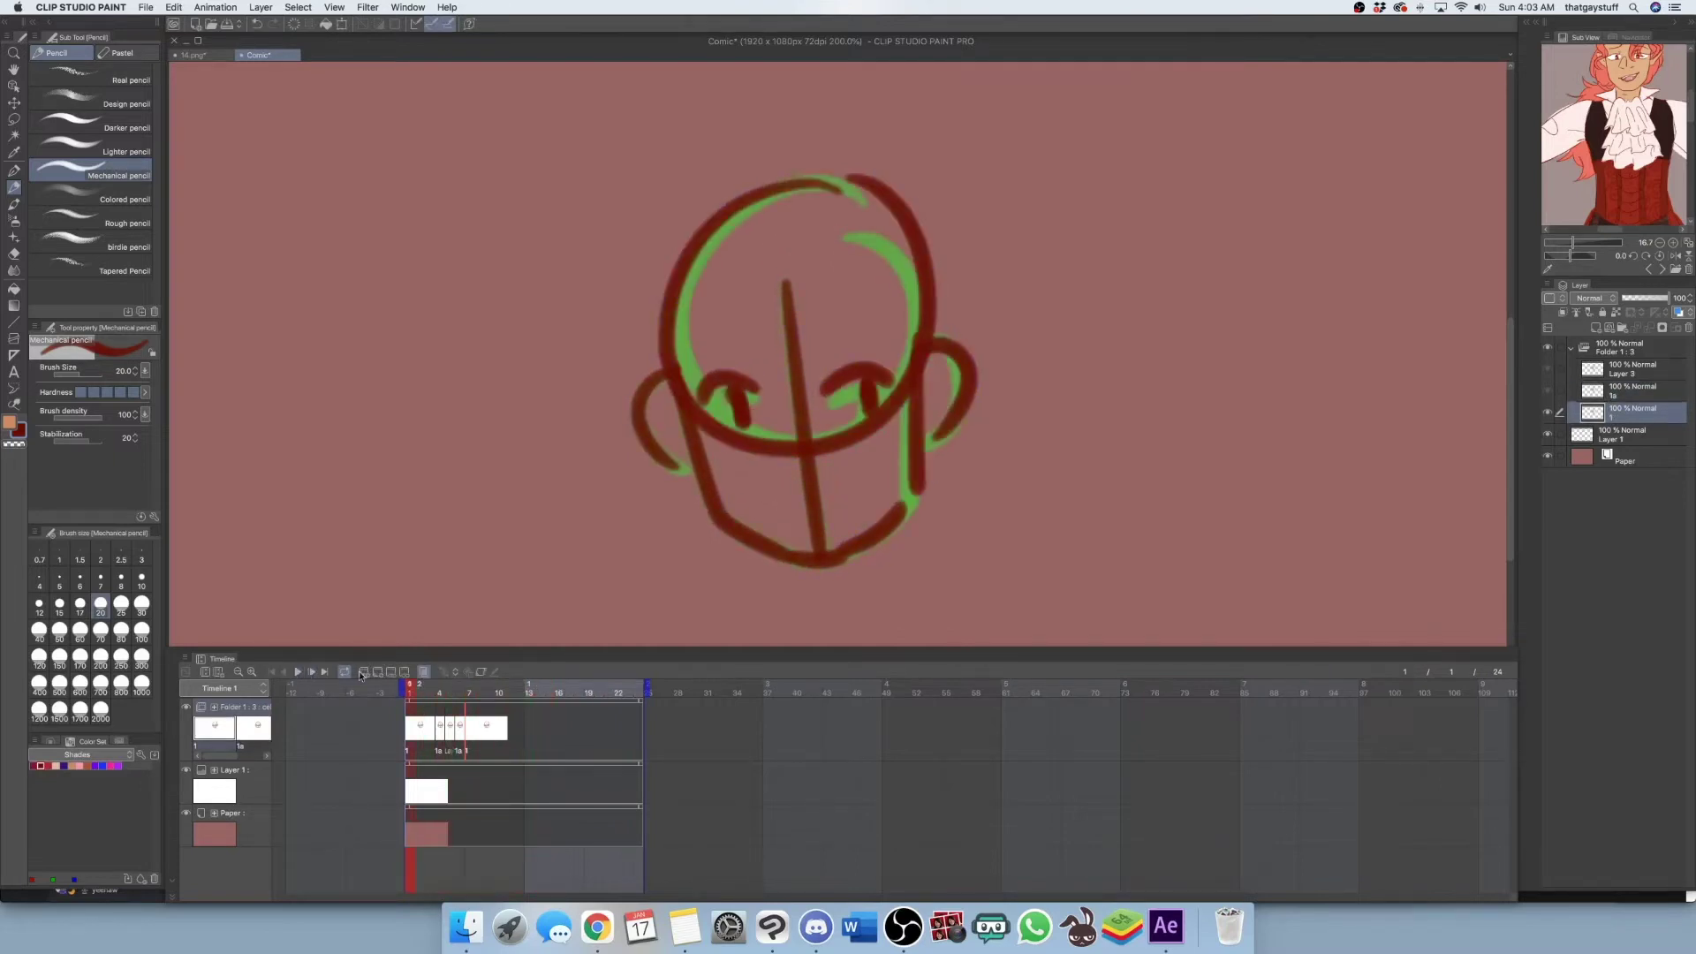
Turn off onion skin and return the playhead to frame 1
{"action": "left_click", "coordinate": [424, 671]}
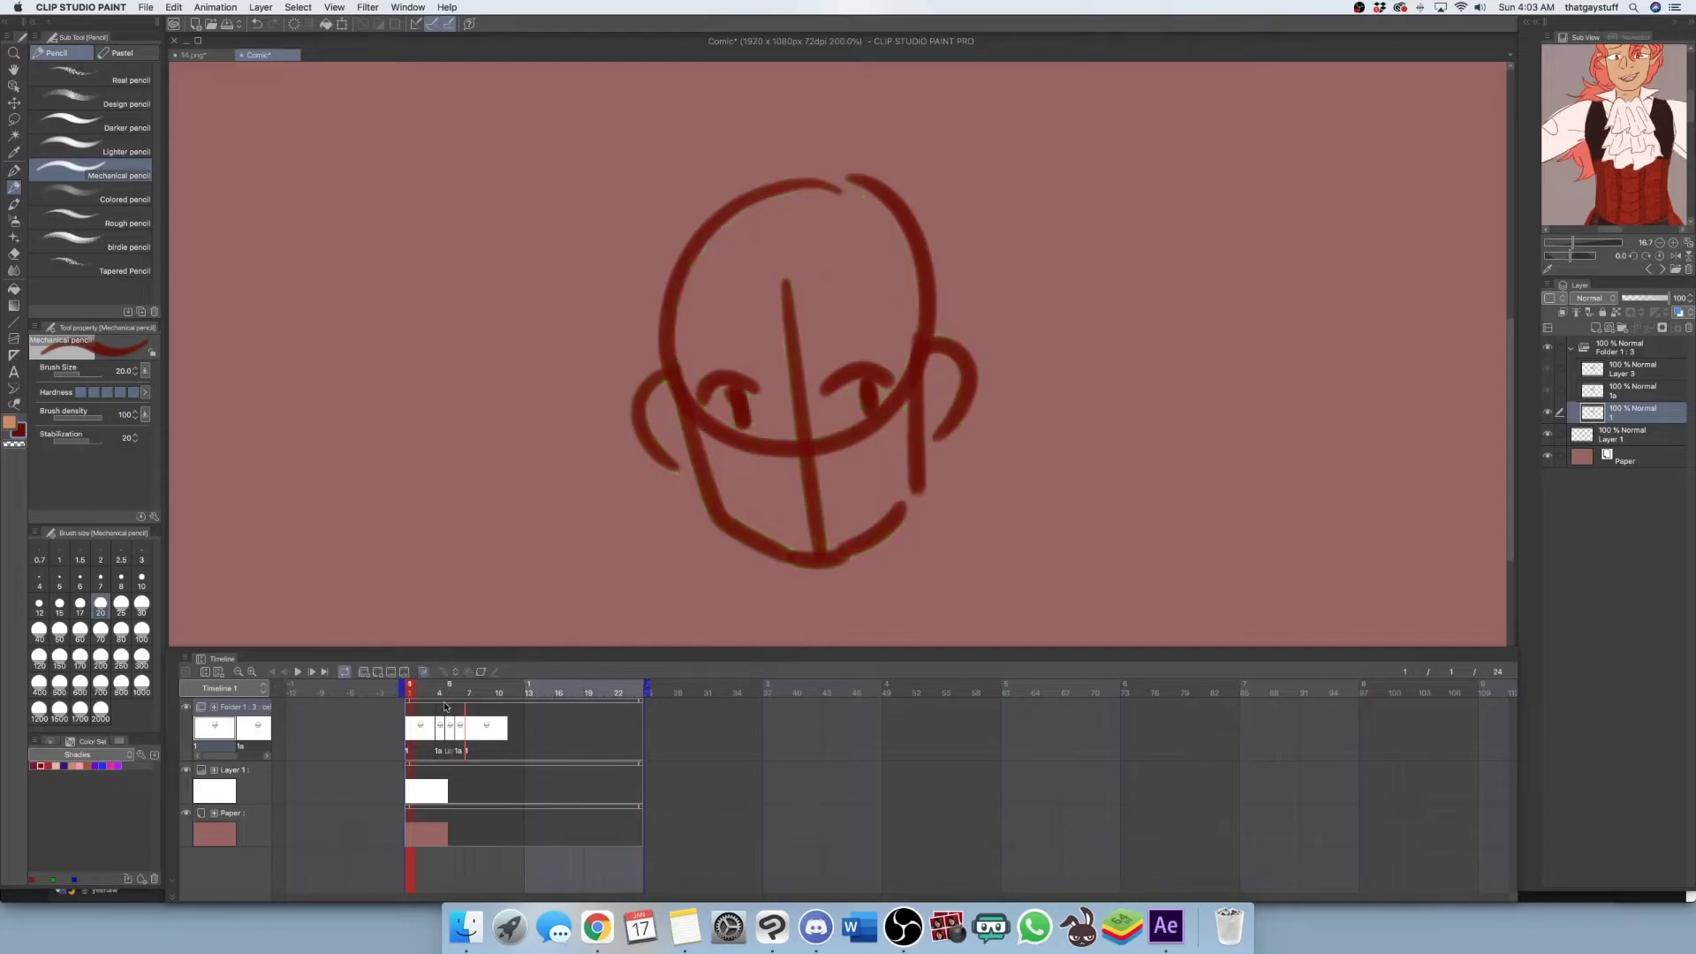
{"action": "left_click", "coordinate": [447, 701]}
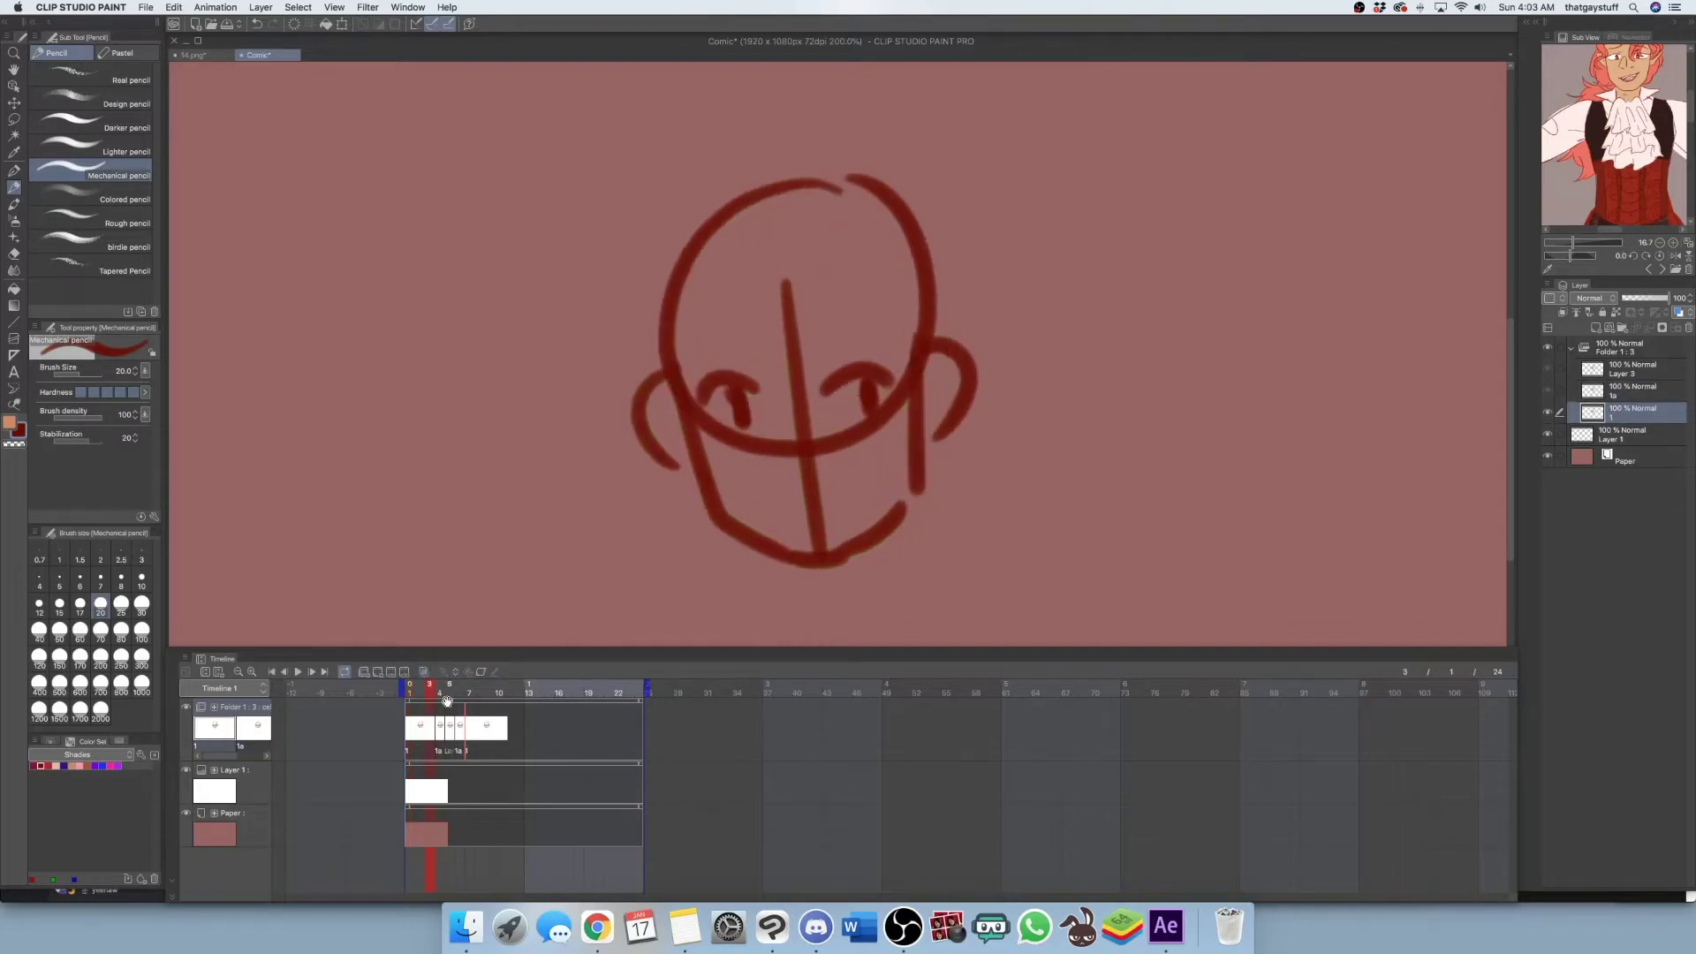
{"action": "left_click_drag", "start_coordinate": [433, 689], "coordinate": [412, 724]}
Try sketching hair strands over the forehead in cel 1 with the Turnip pen and erasing through them, and undo everything
{"action": "key", "text": "p"}
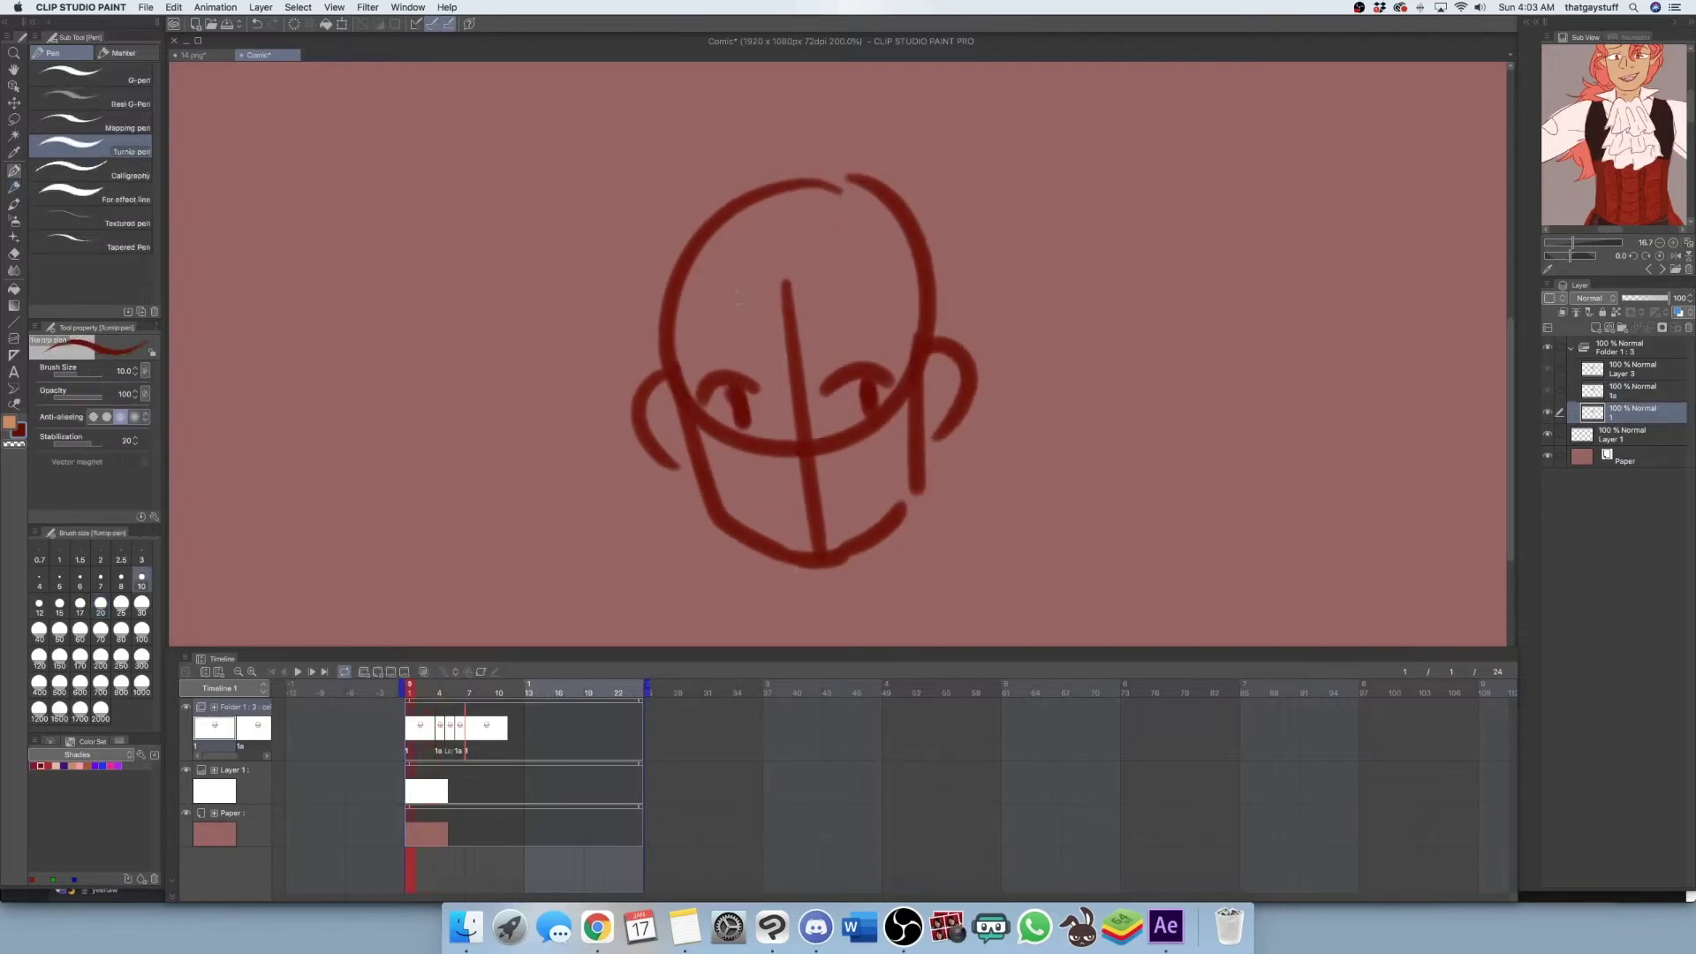
{"action": "mouse_move", "coordinate": [740, 274]}
{"action": "left_mouse_down"}
{"action": "mouse_move", "coordinate": [824, 402]}
{"action": "mouse_move", "coordinate": [787, 326]}
{"action": "mouse_move", "coordinate": [852, 369]}
{"action": "left_mouse_up"}
{"action": "left_click_drag", "start_coordinate": [834, 269], "coordinate": [830, 378]}
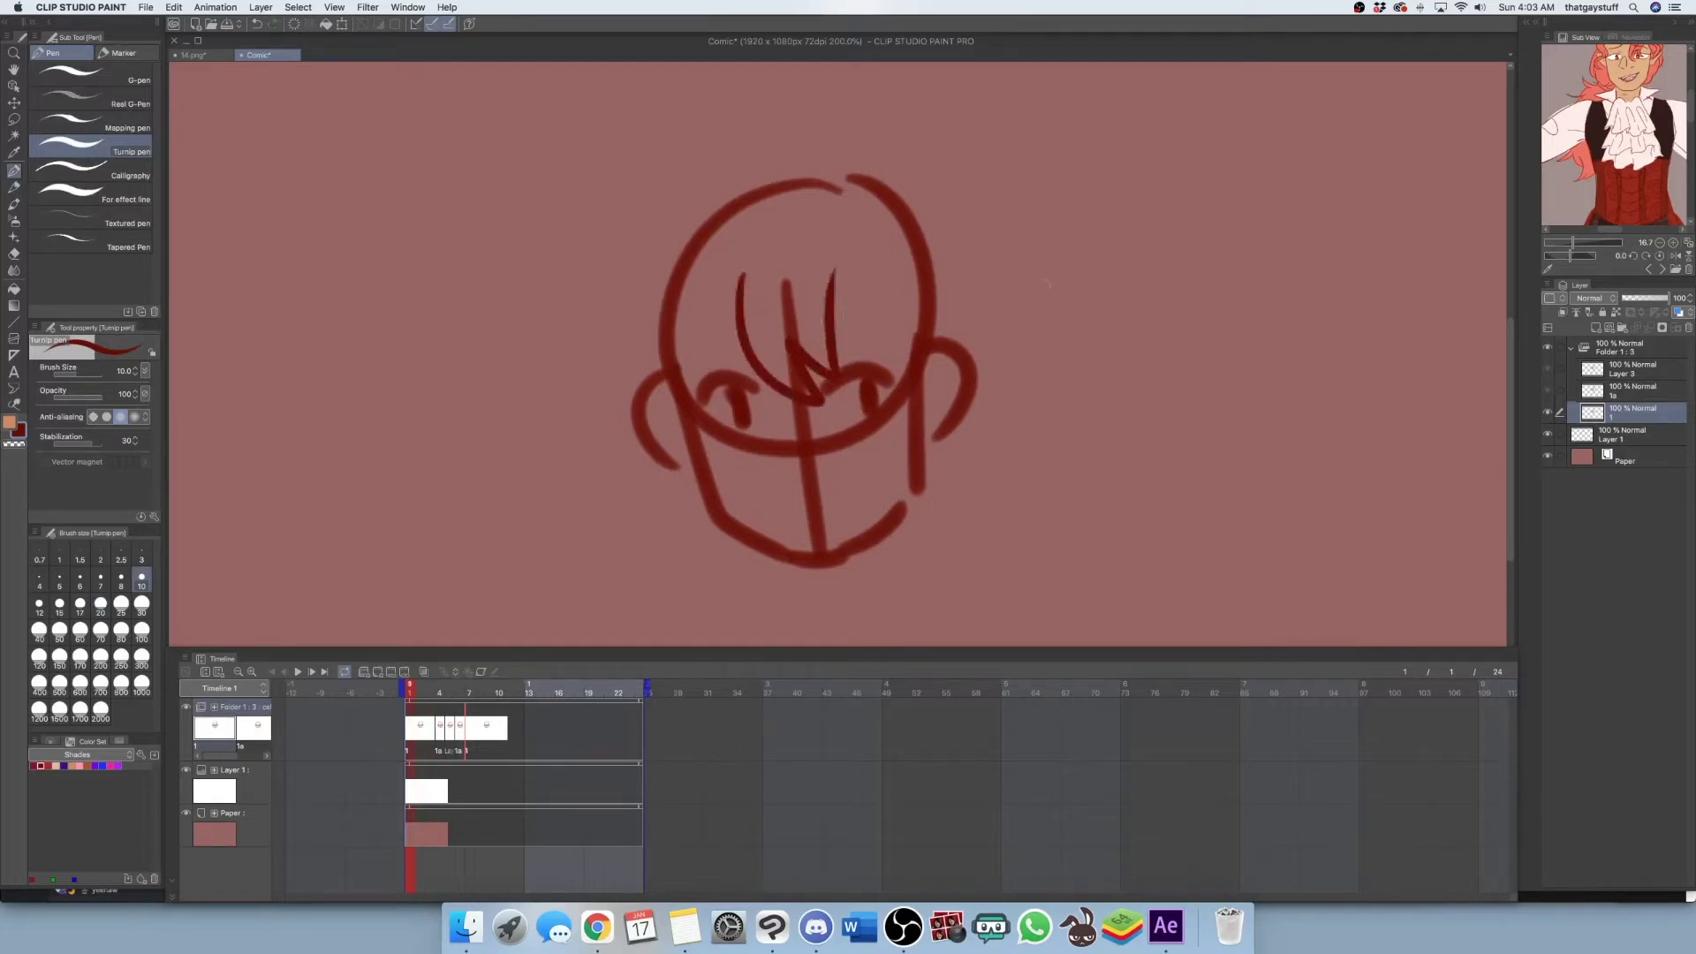
{"action": "key", "text": "super+z"}
{"action": "left_click_drag", "start_coordinate": [814, 309], "coordinate": [825, 371]}
{"action": "key", "text": "e"}
{"action": "left_click_drag", "start_coordinate": [784, 291], "coordinate": [784, 397]}
{"action": "key", "text": "super+z"}
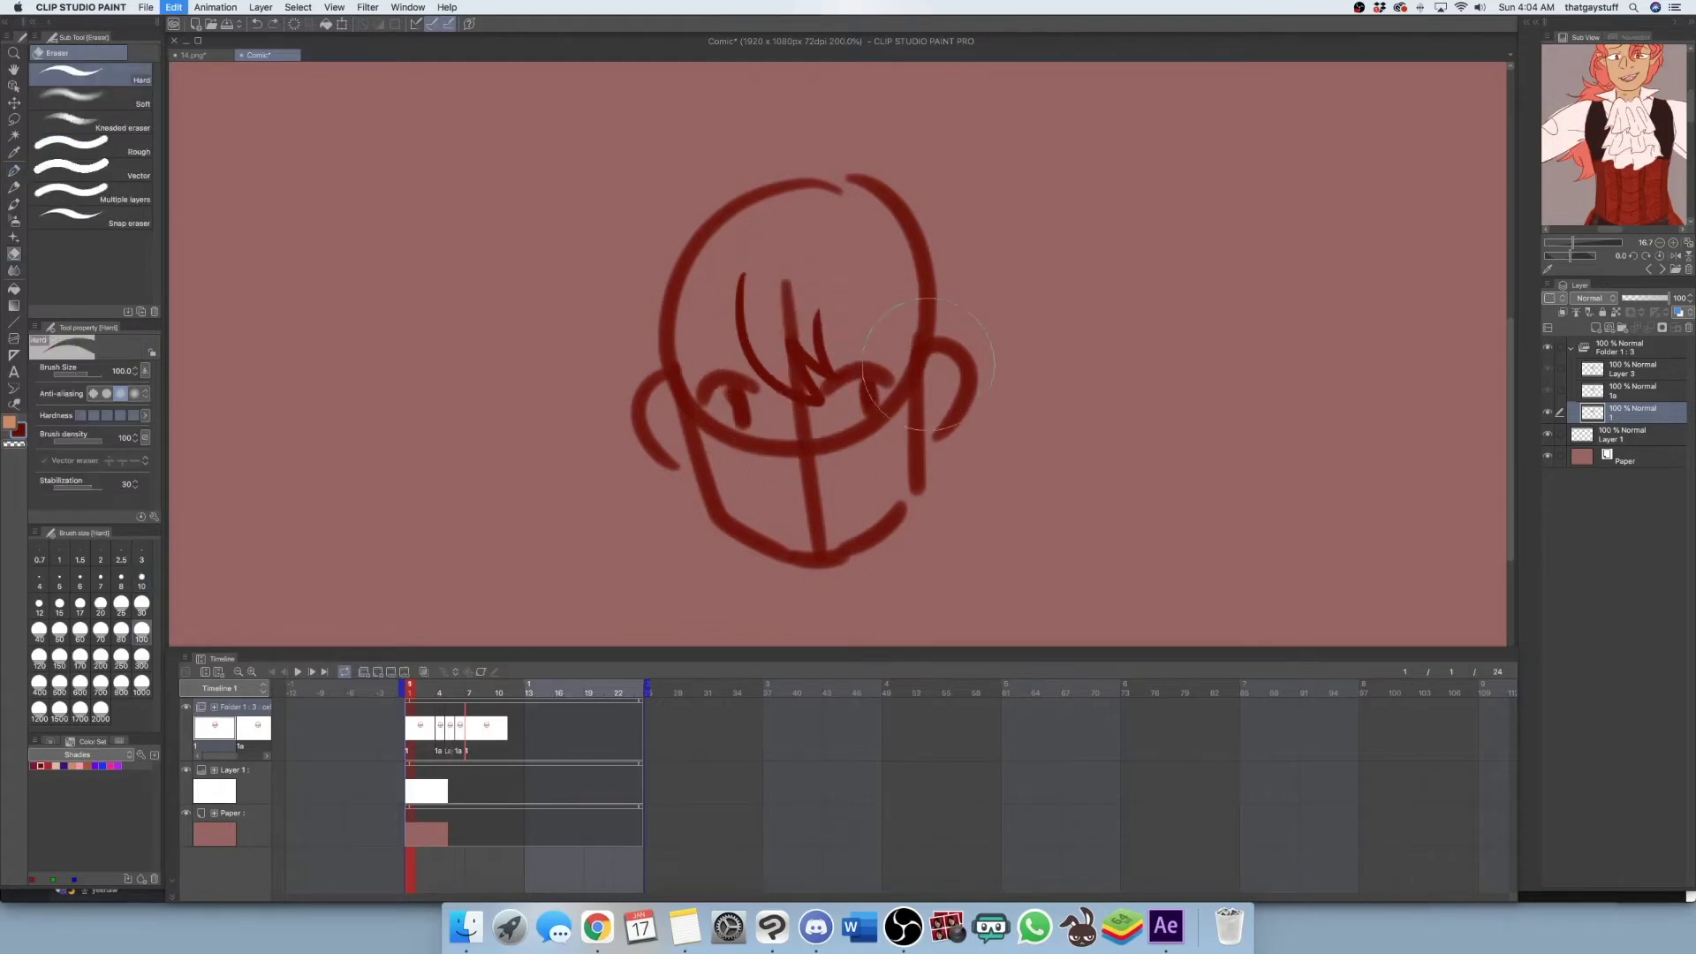
{"action": "key", "text": "super+z"}
{"action": "key", "text": "super+z"}
Create a new animation folder above Folder 1 and lower Folder 1's opacity to 41%
{"action": "key", "text": "h"}
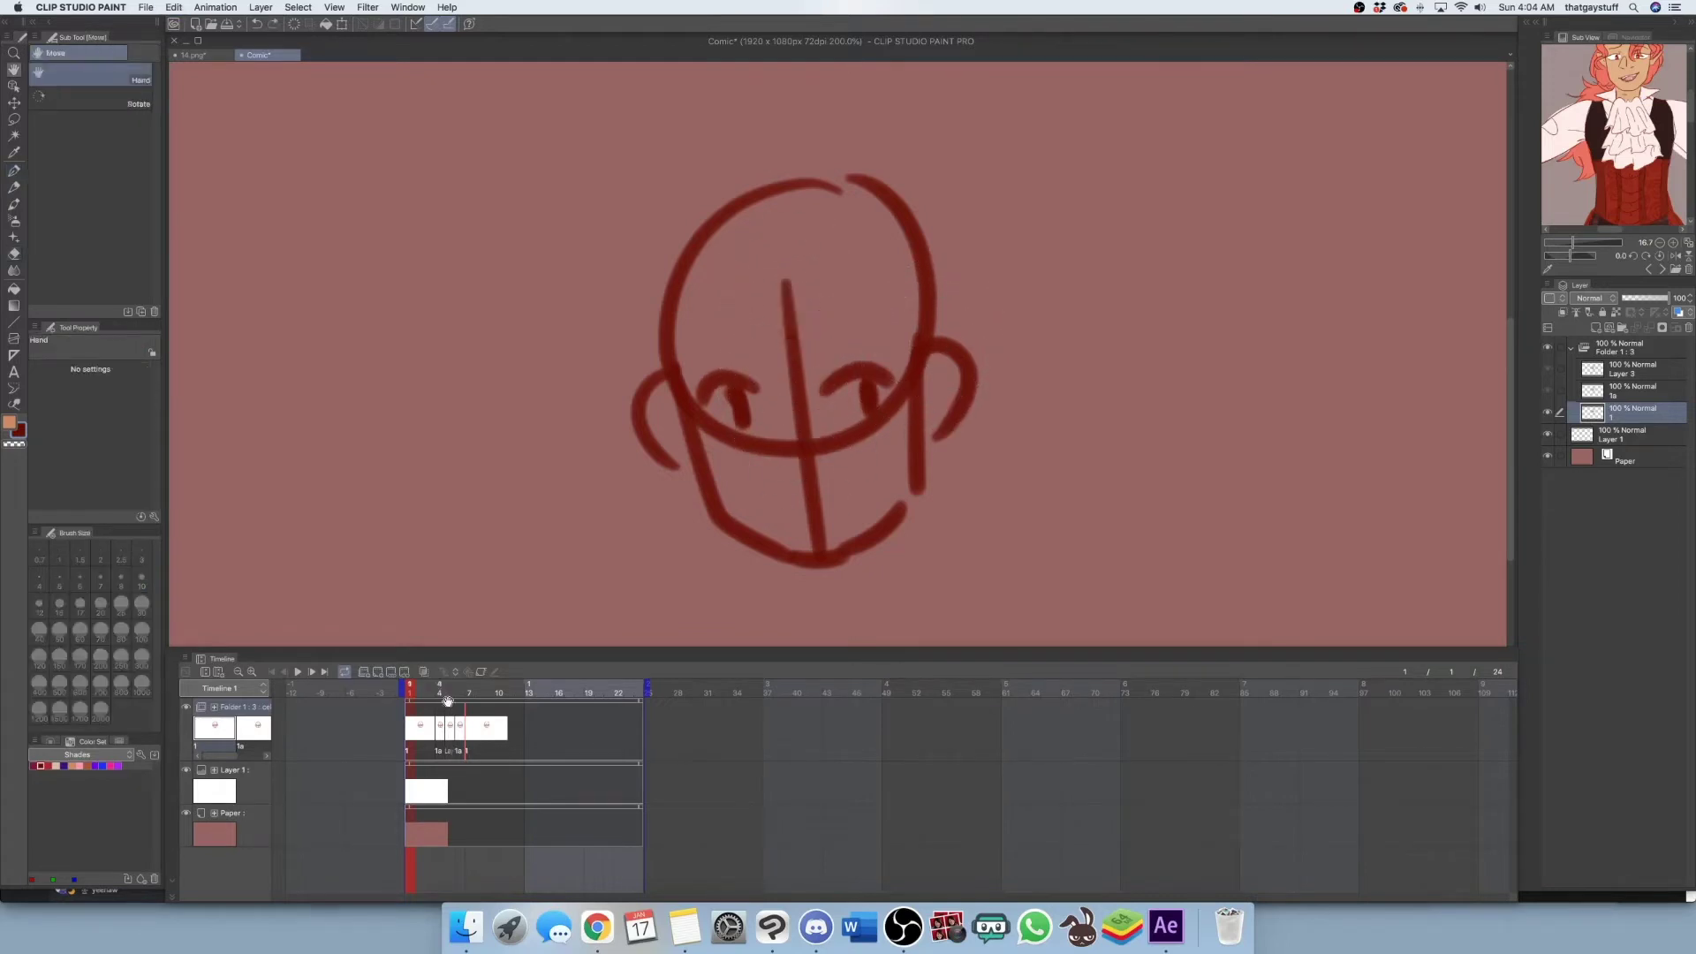
{"action": "left_click", "coordinate": [223, 674]}
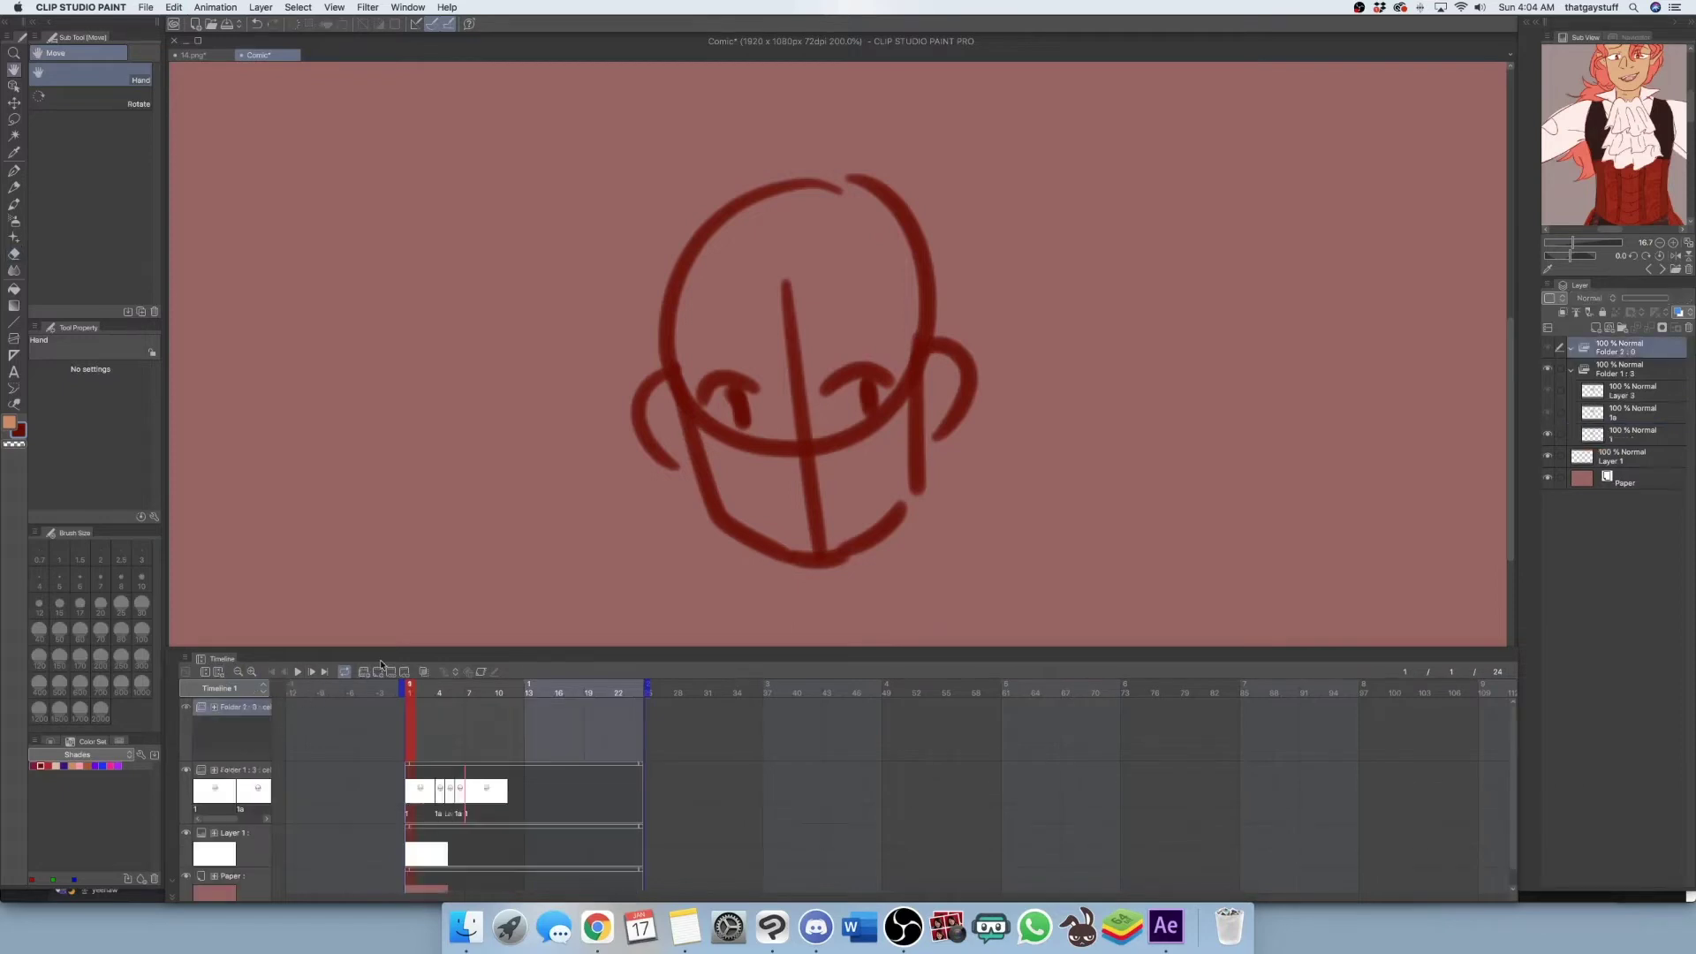
{"action": "left_click", "coordinate": [1635, 365]}
{"action": "left_click", "coordinate": [1640, 298]}
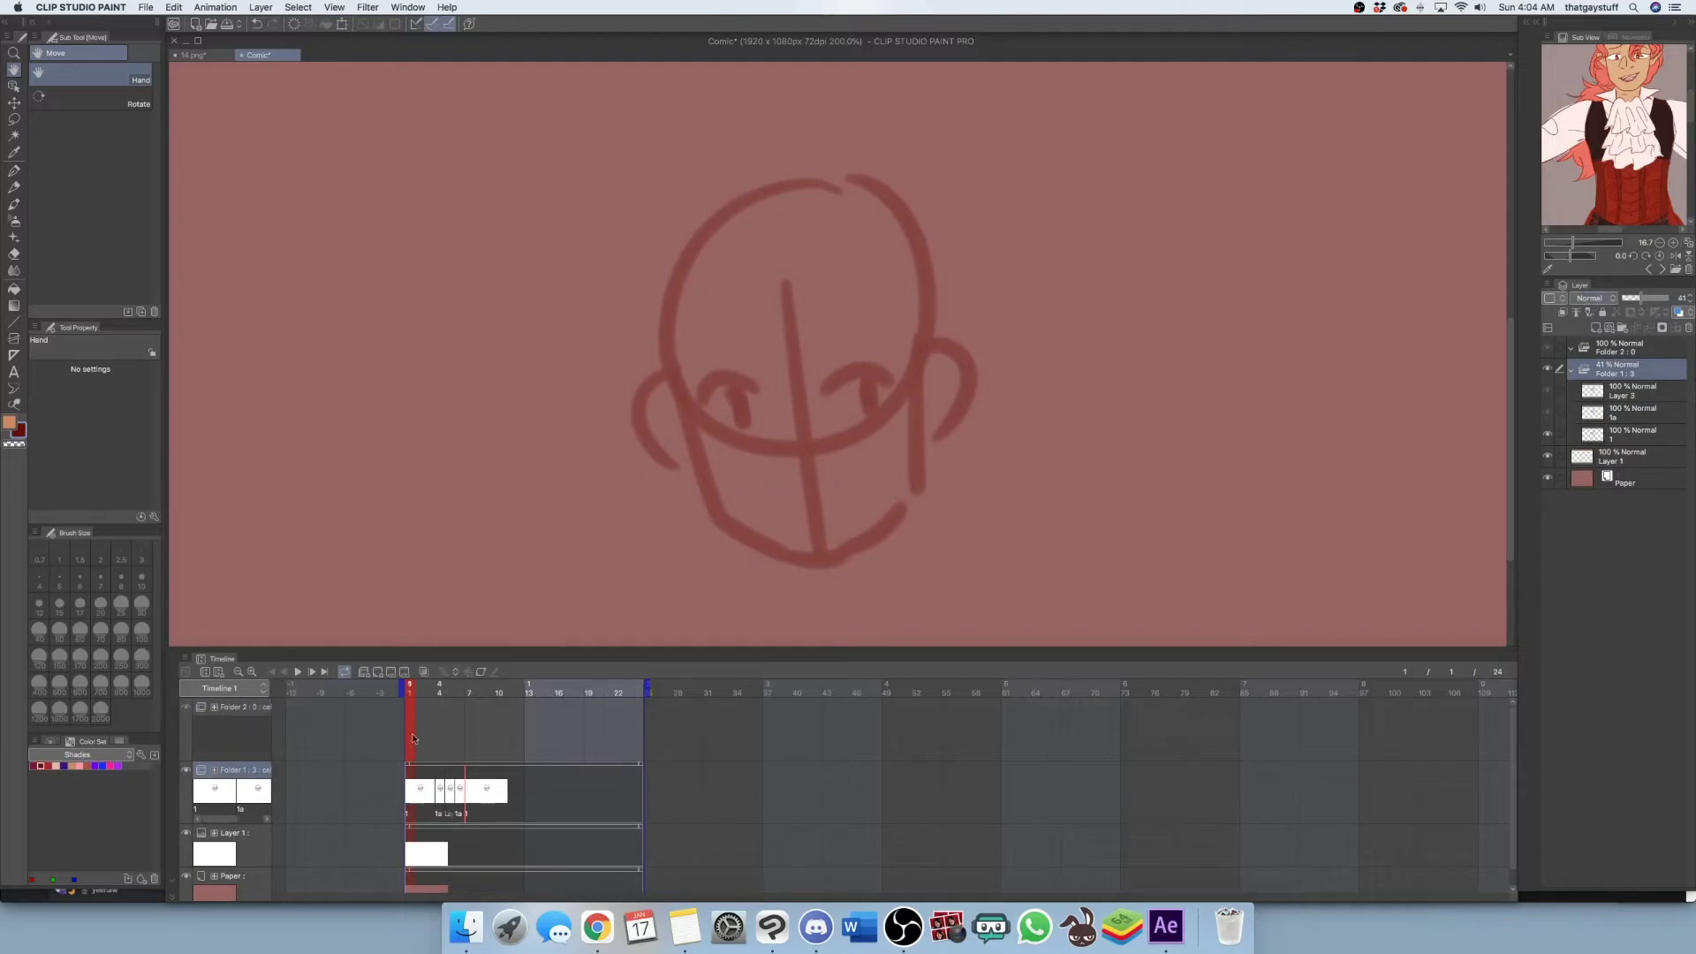
Turn off onion skin and assign cel 2 to frame 6 in the line art folder, Folder 2
{"action": "left_click_drag", "start_coordinate": [422, 682], "coordinate": [405, 712]}
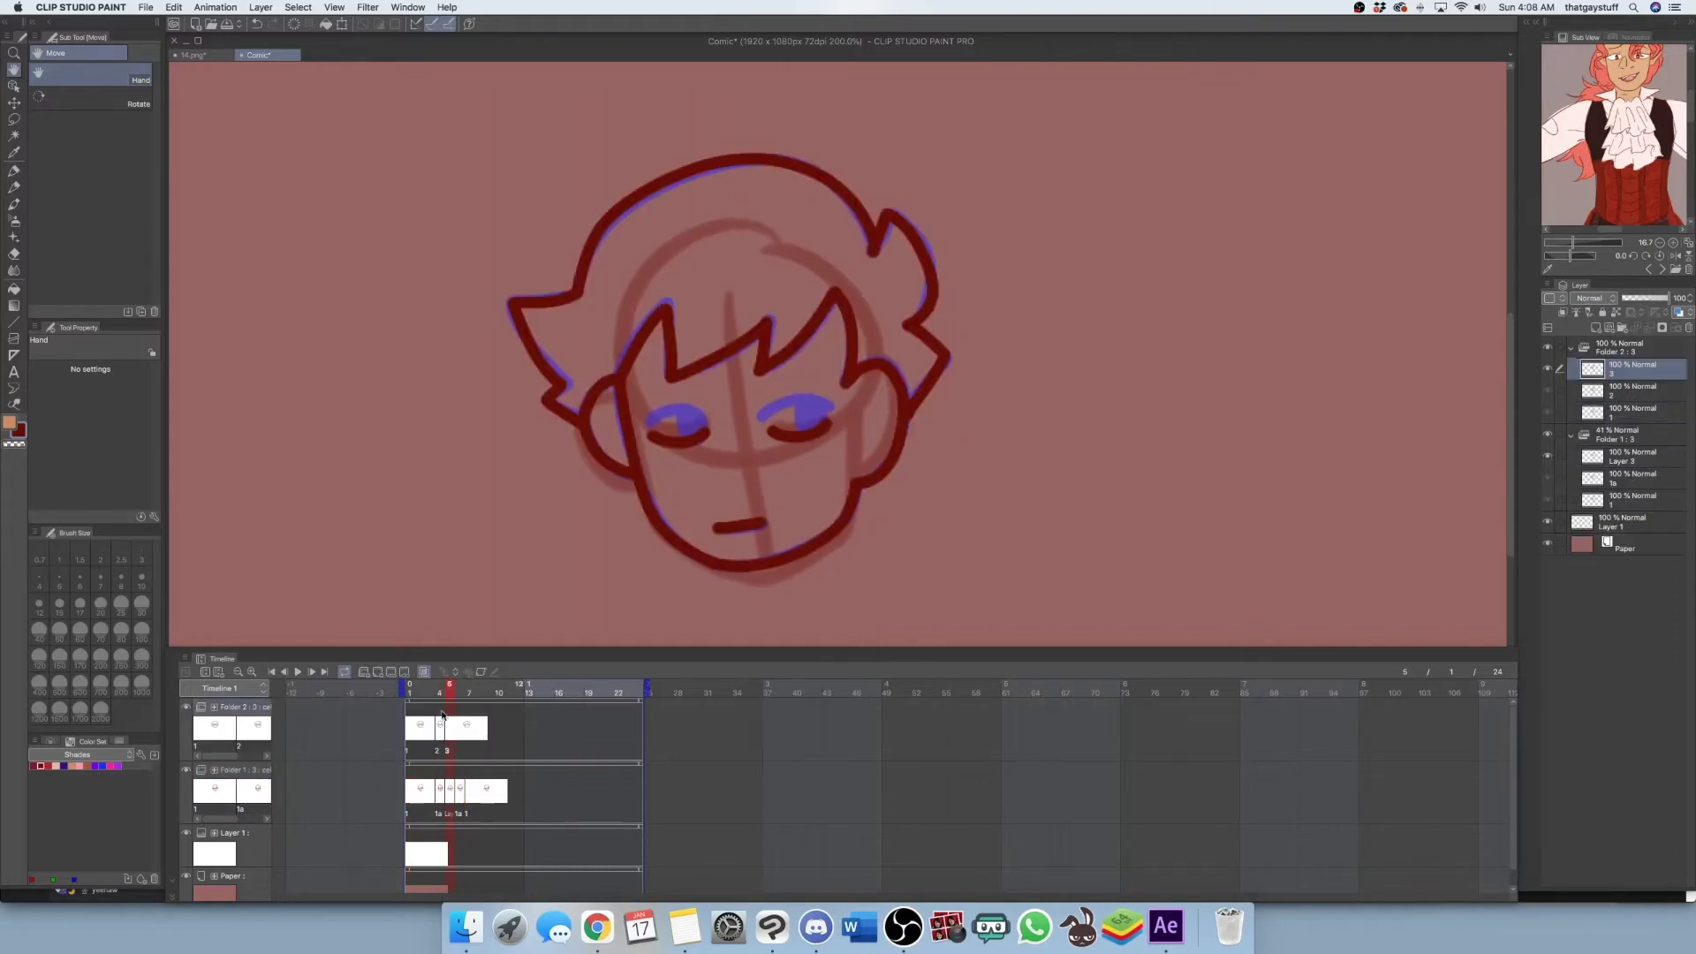
{"action": "left_click", "coordinate": [428, 673]}
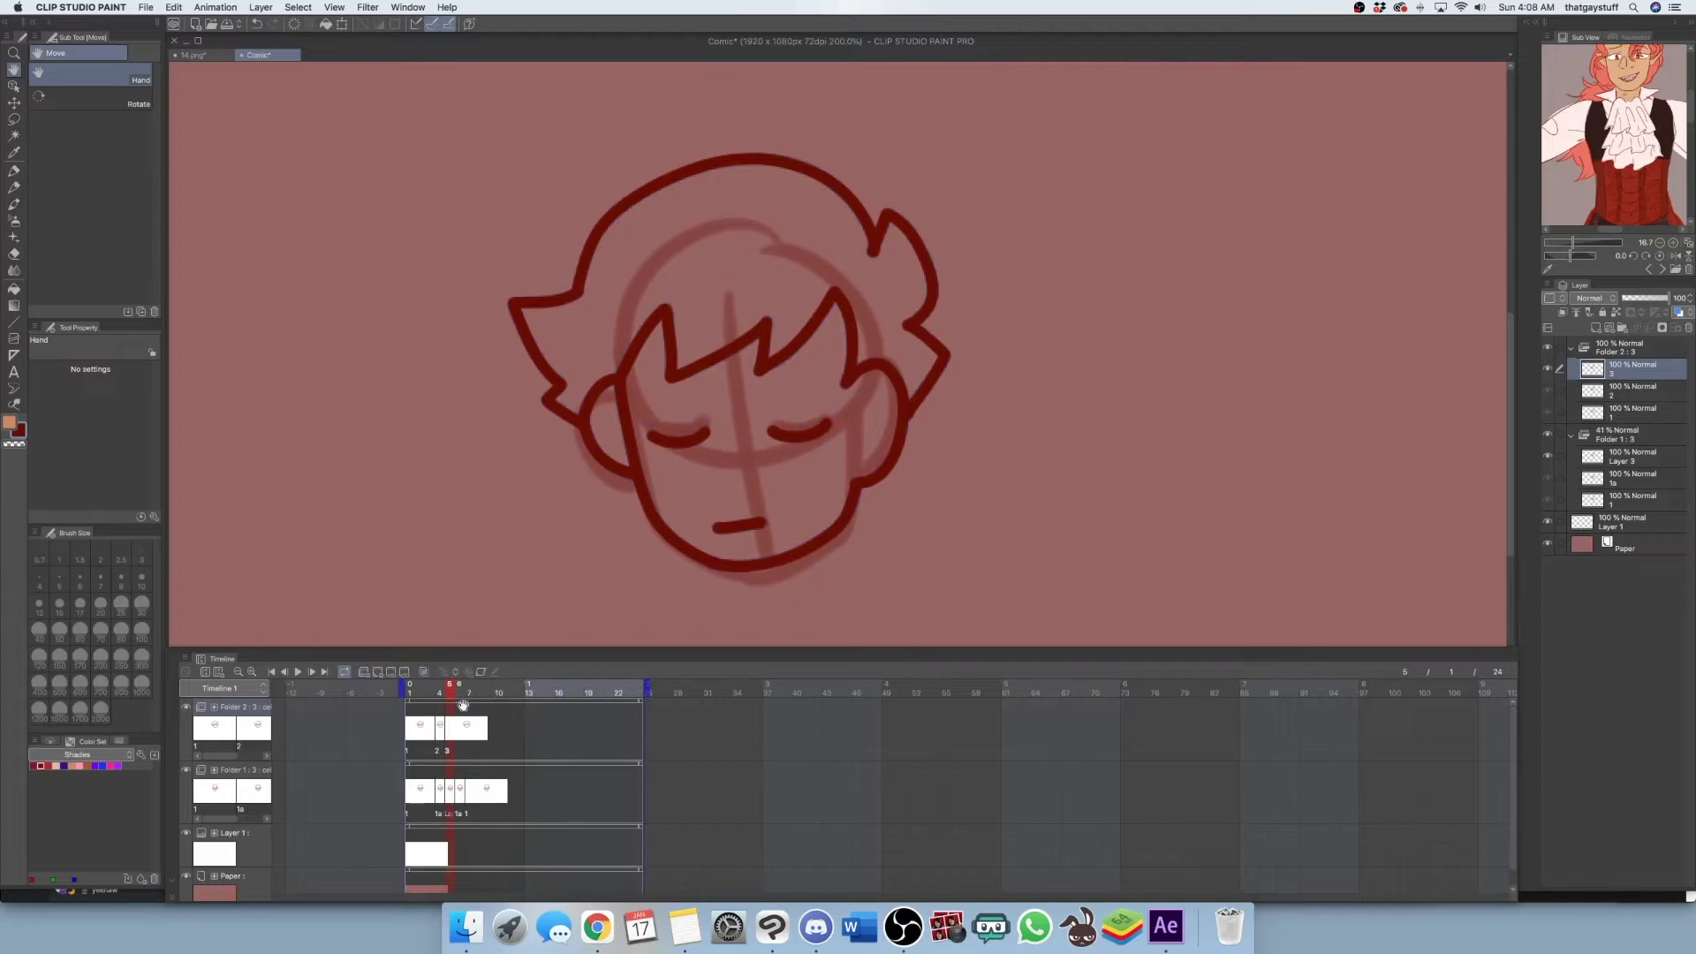
{"action": "left_click", "coordinate": [474, 693]}
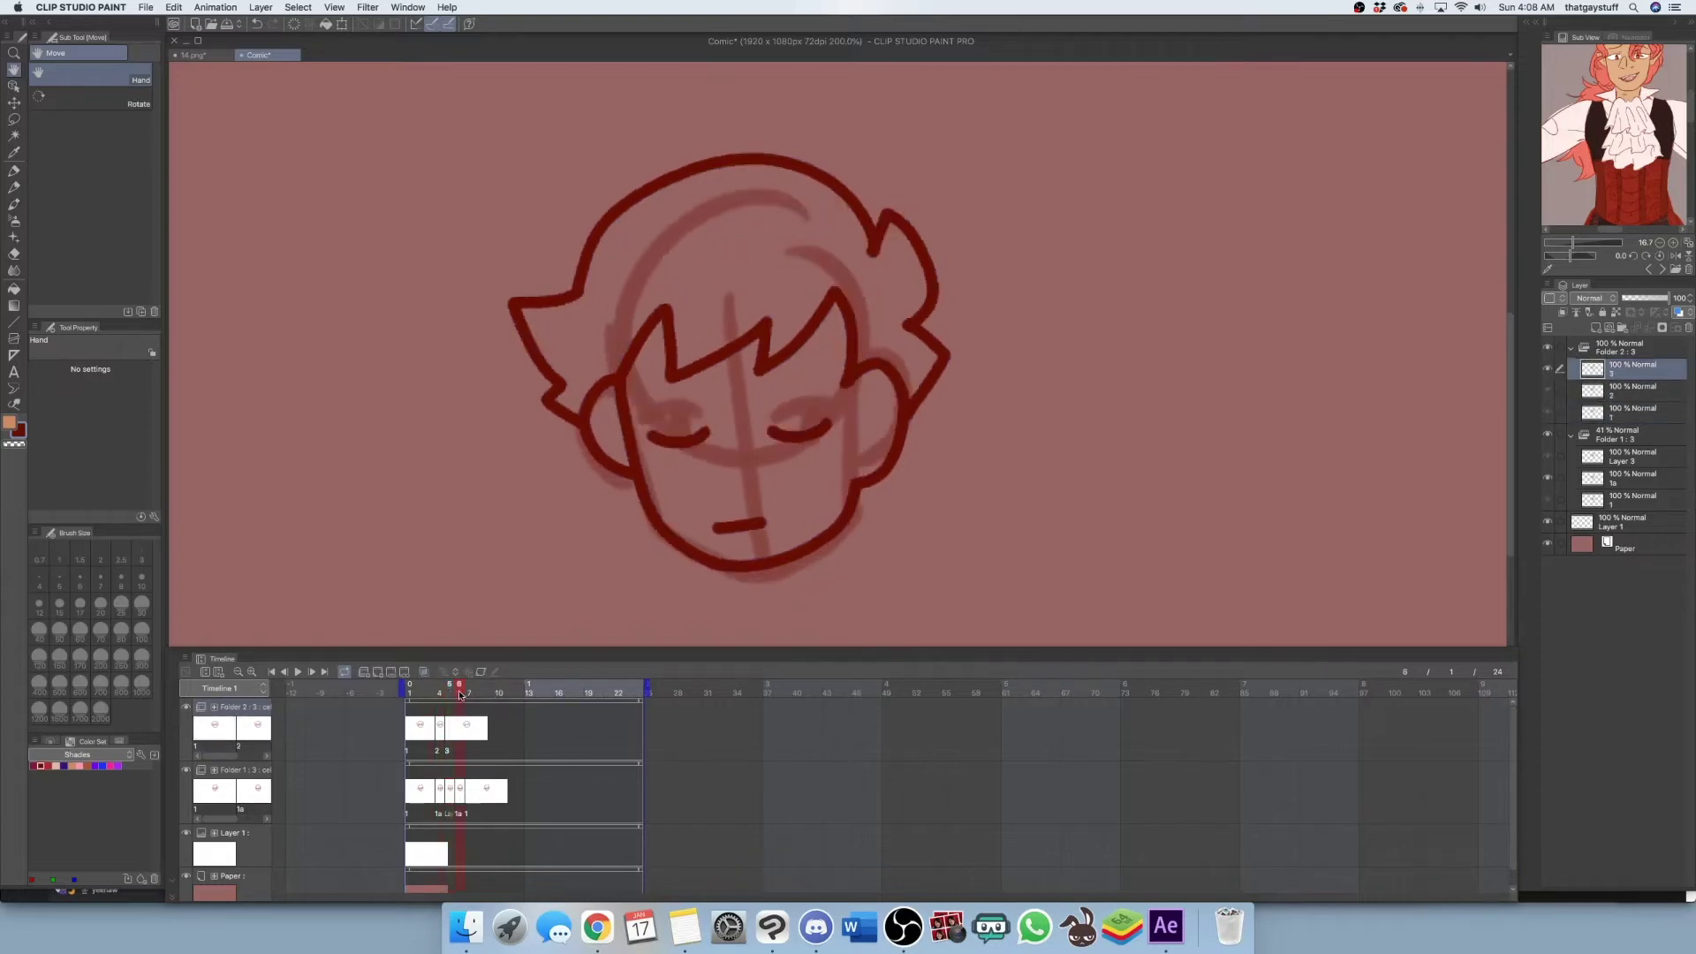
{"action": "left_click", "coordinate": [391, 672]}
{"action": "left_click", "coordinate": [798, 417]}
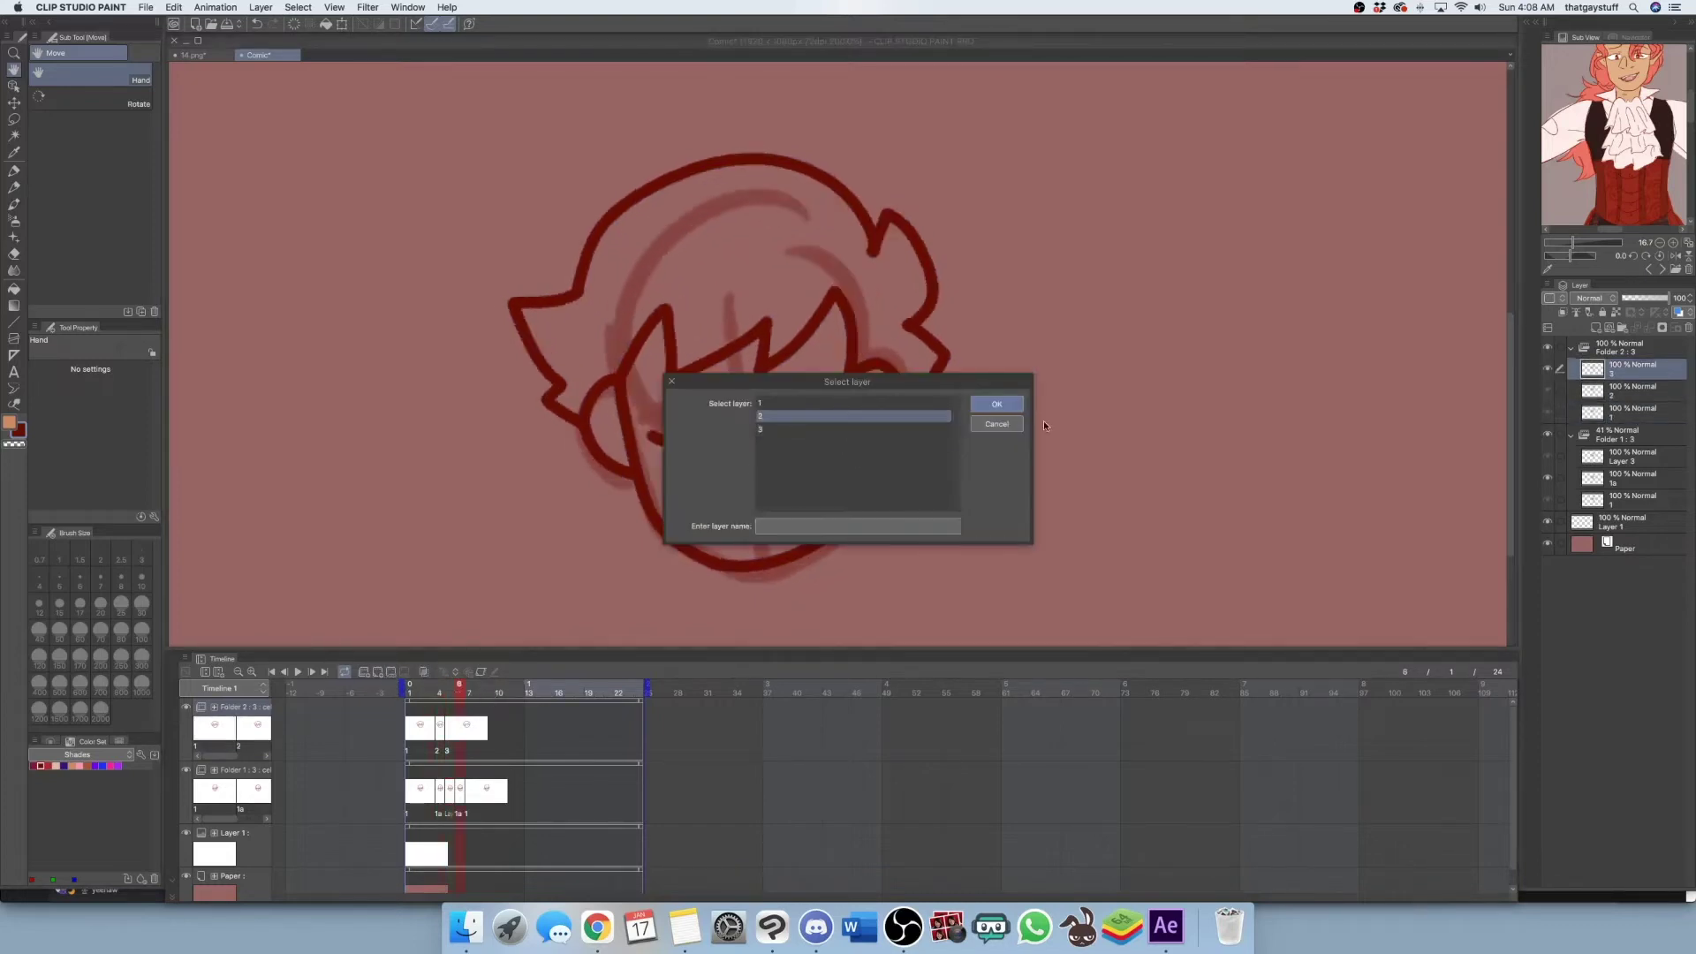
{"action": "left_click", "coordinate": [996, 403]}
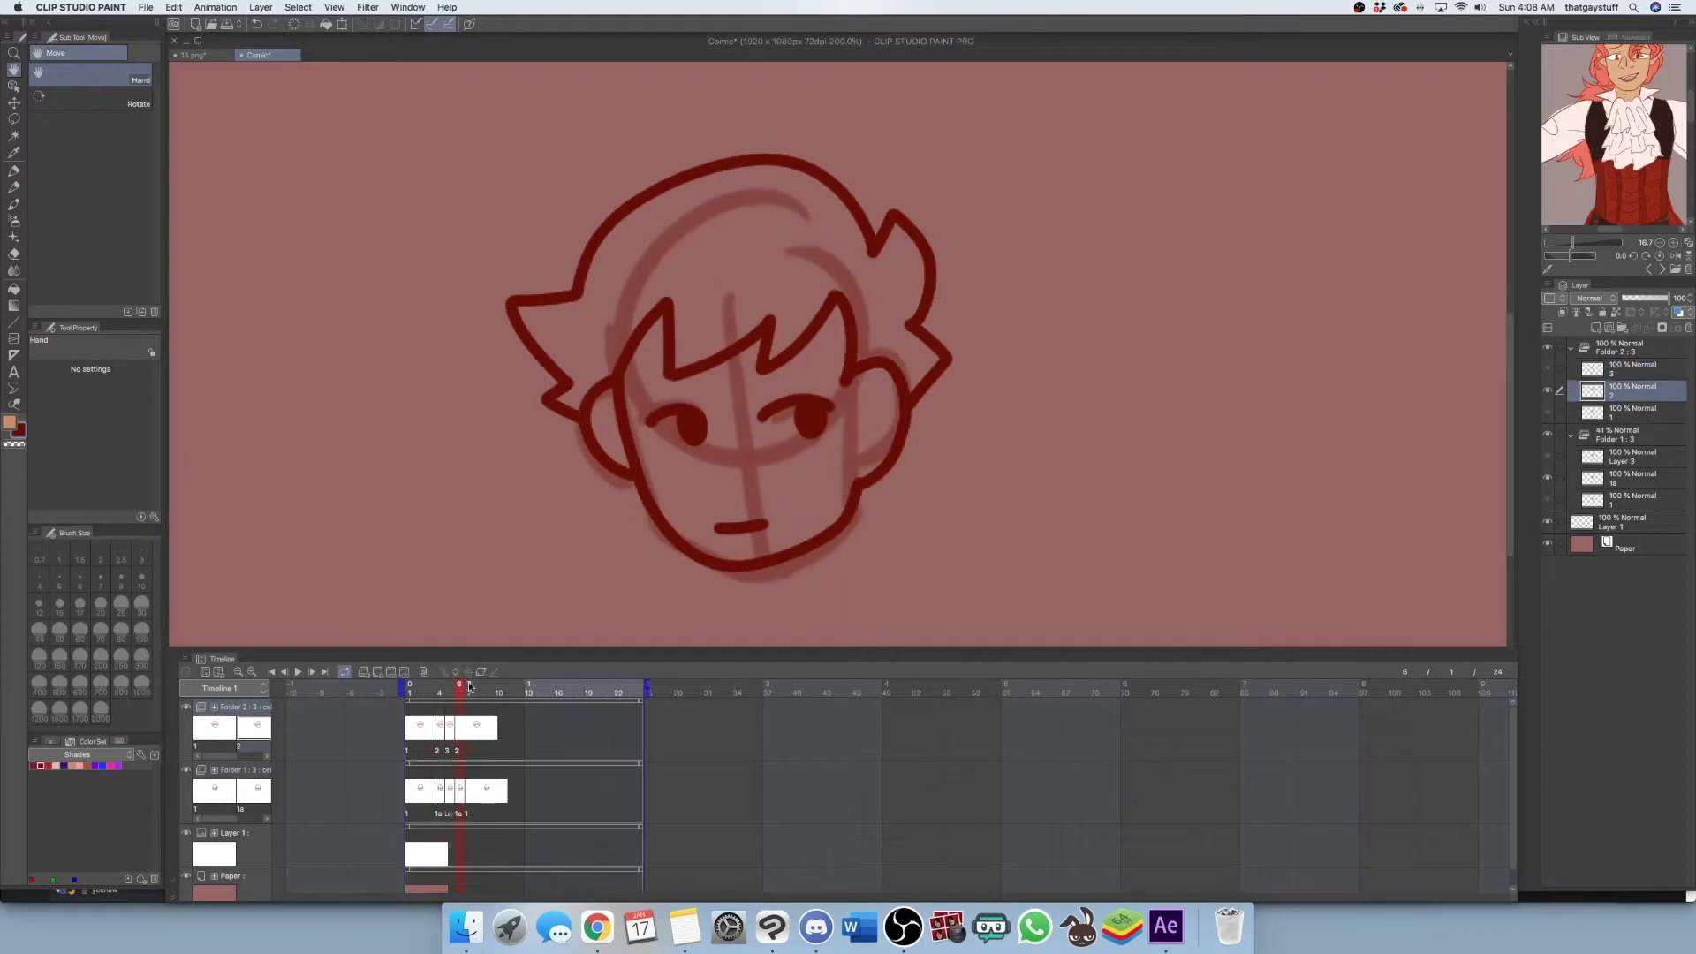
Assign cel 1 to frame 7 in Folder 2
{"action": "left_click", "coordinate": [468, 685]}
{"action": "left_click", "coordinate": [390, 672]}
{"action": "left_click", "coordinate": [799, 403]}
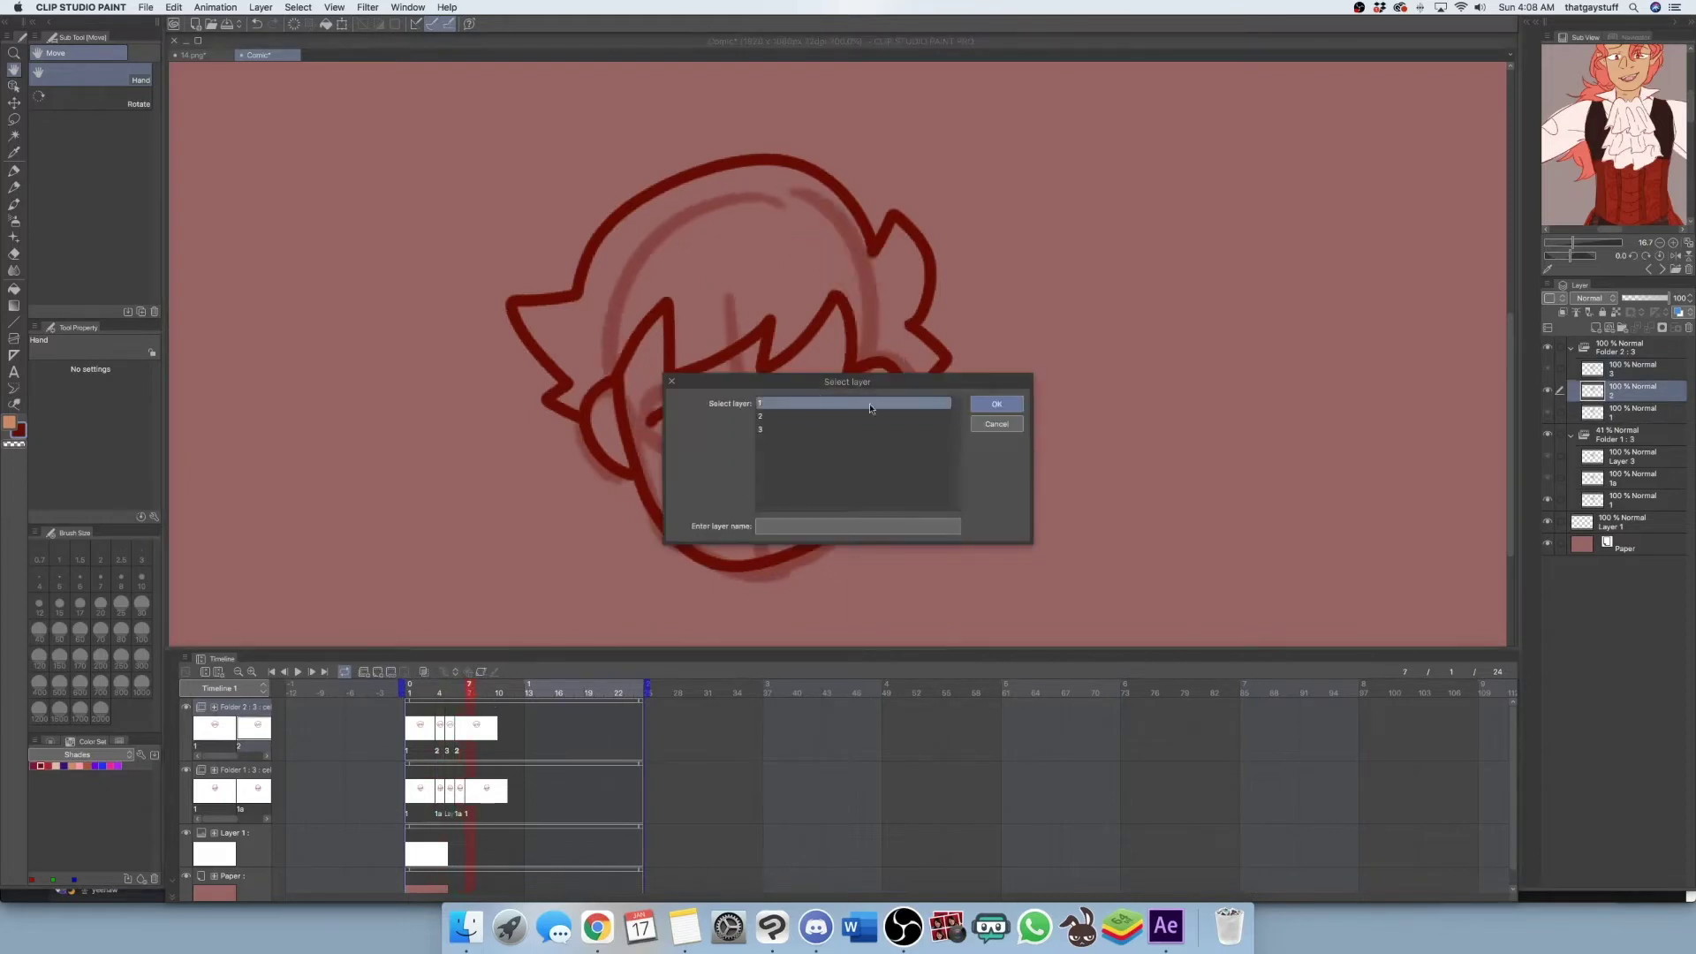
{"action": "left_click", "coordinate": [996, 404]}
{"action": "scroll", "coordinate": [785, 430], "scroll_direction": "down", "scroll_amount": 2}
{"action": "scroll", "coordinate": [785, 430], "scroll_direction": "up", "scroll_amount": 2}
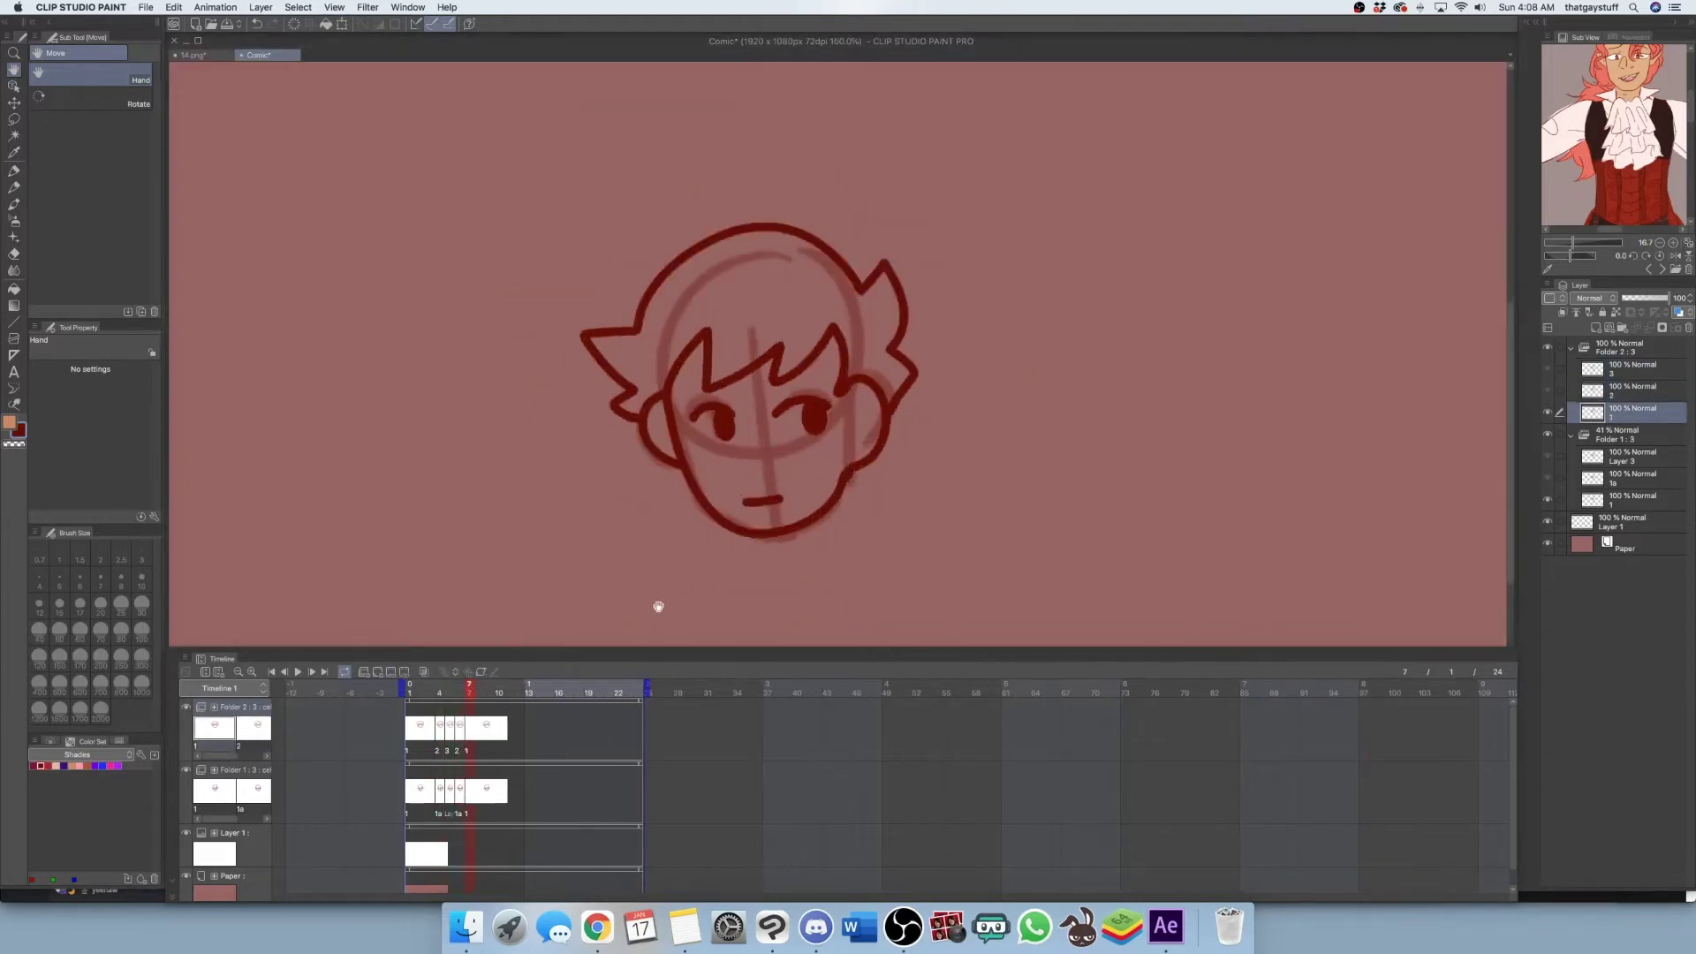
Play back the line art animation and shorten the playback range to end at frame 12
{"action": "left_click", "coordinate": [299, 672]}
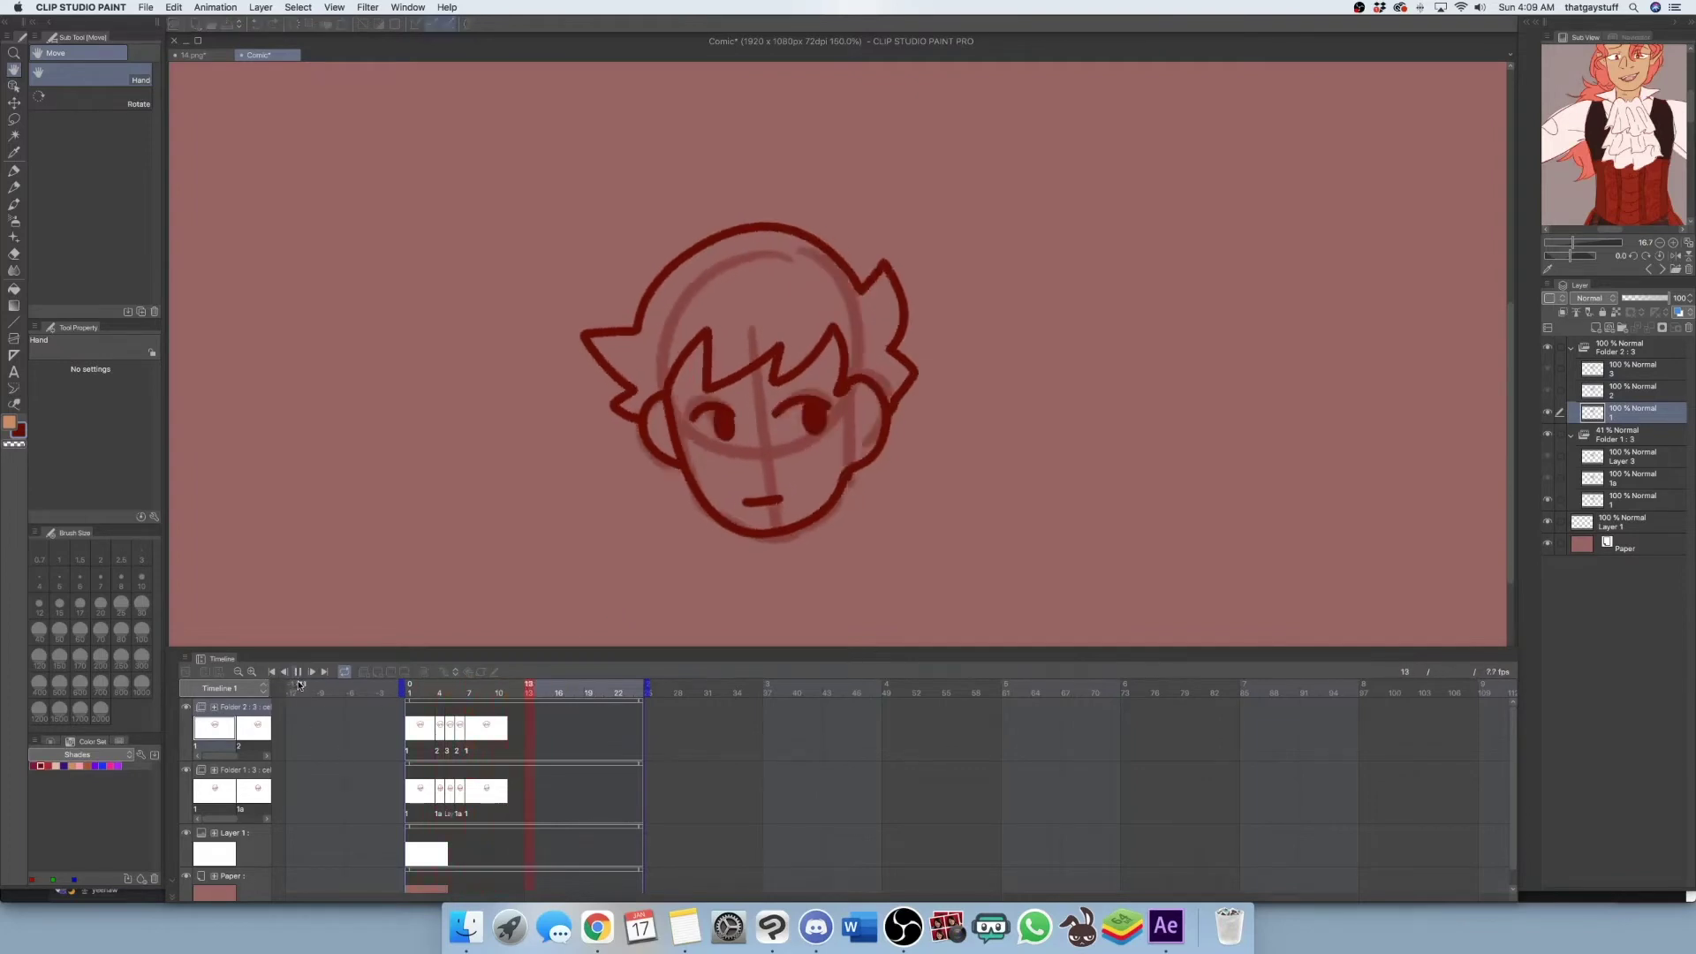
{"action": "key", "text": "space"}
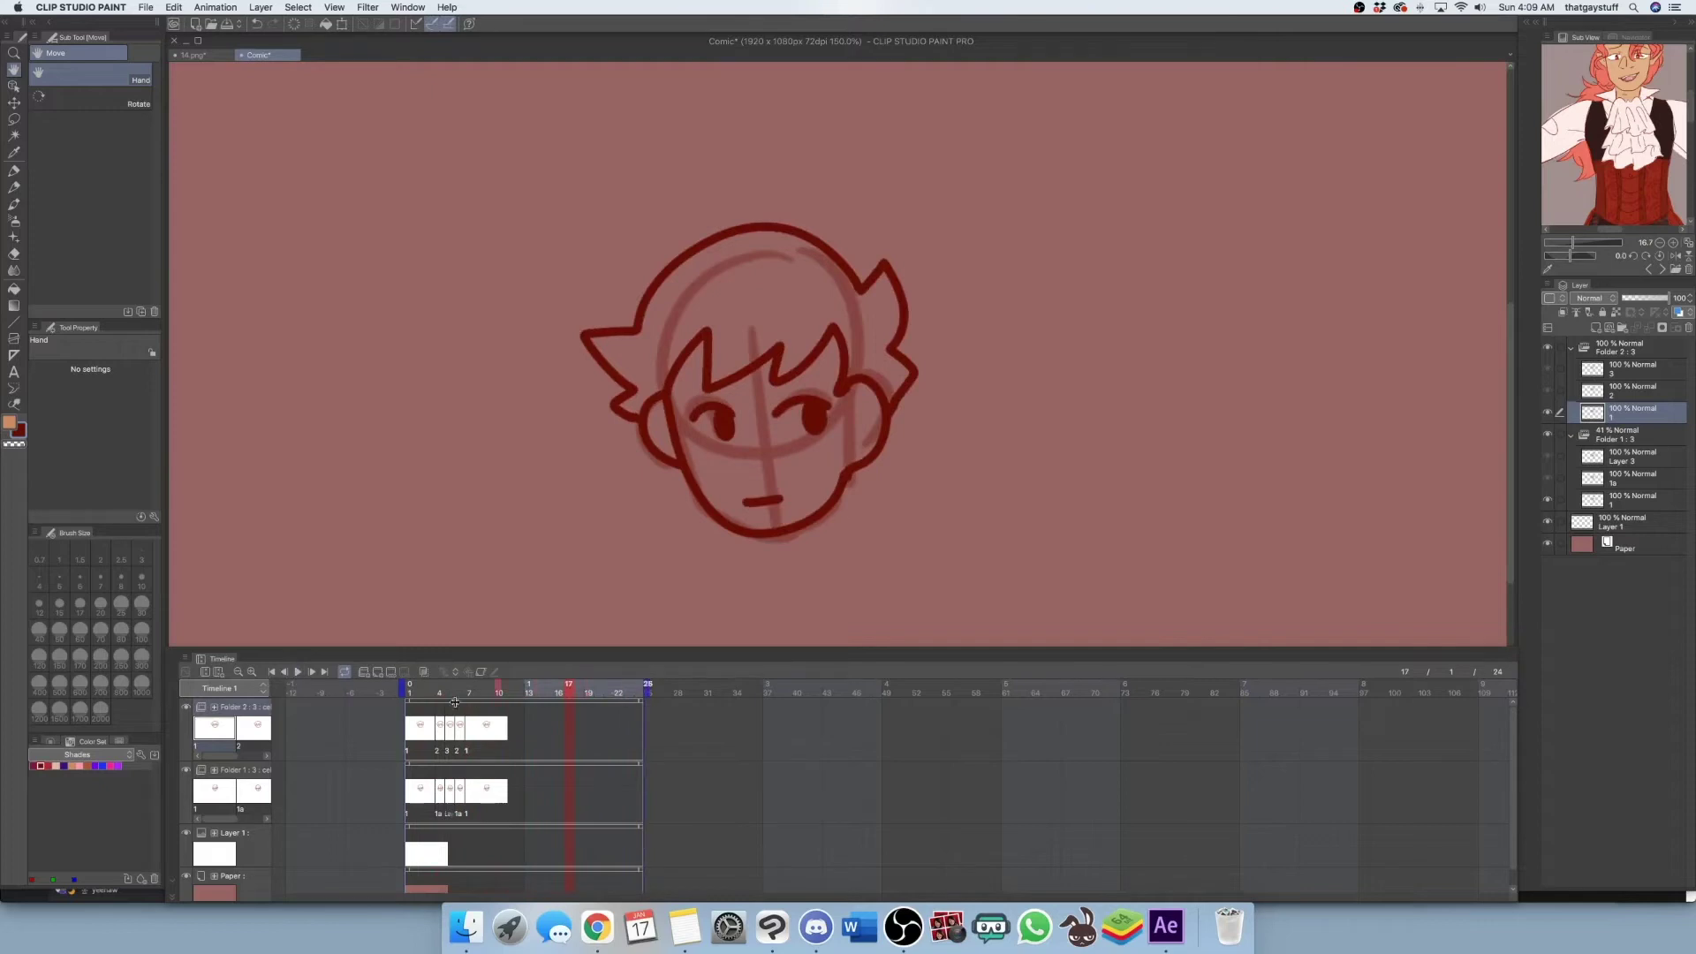
{"action": "left_click", "coordinate": [488, 688]}
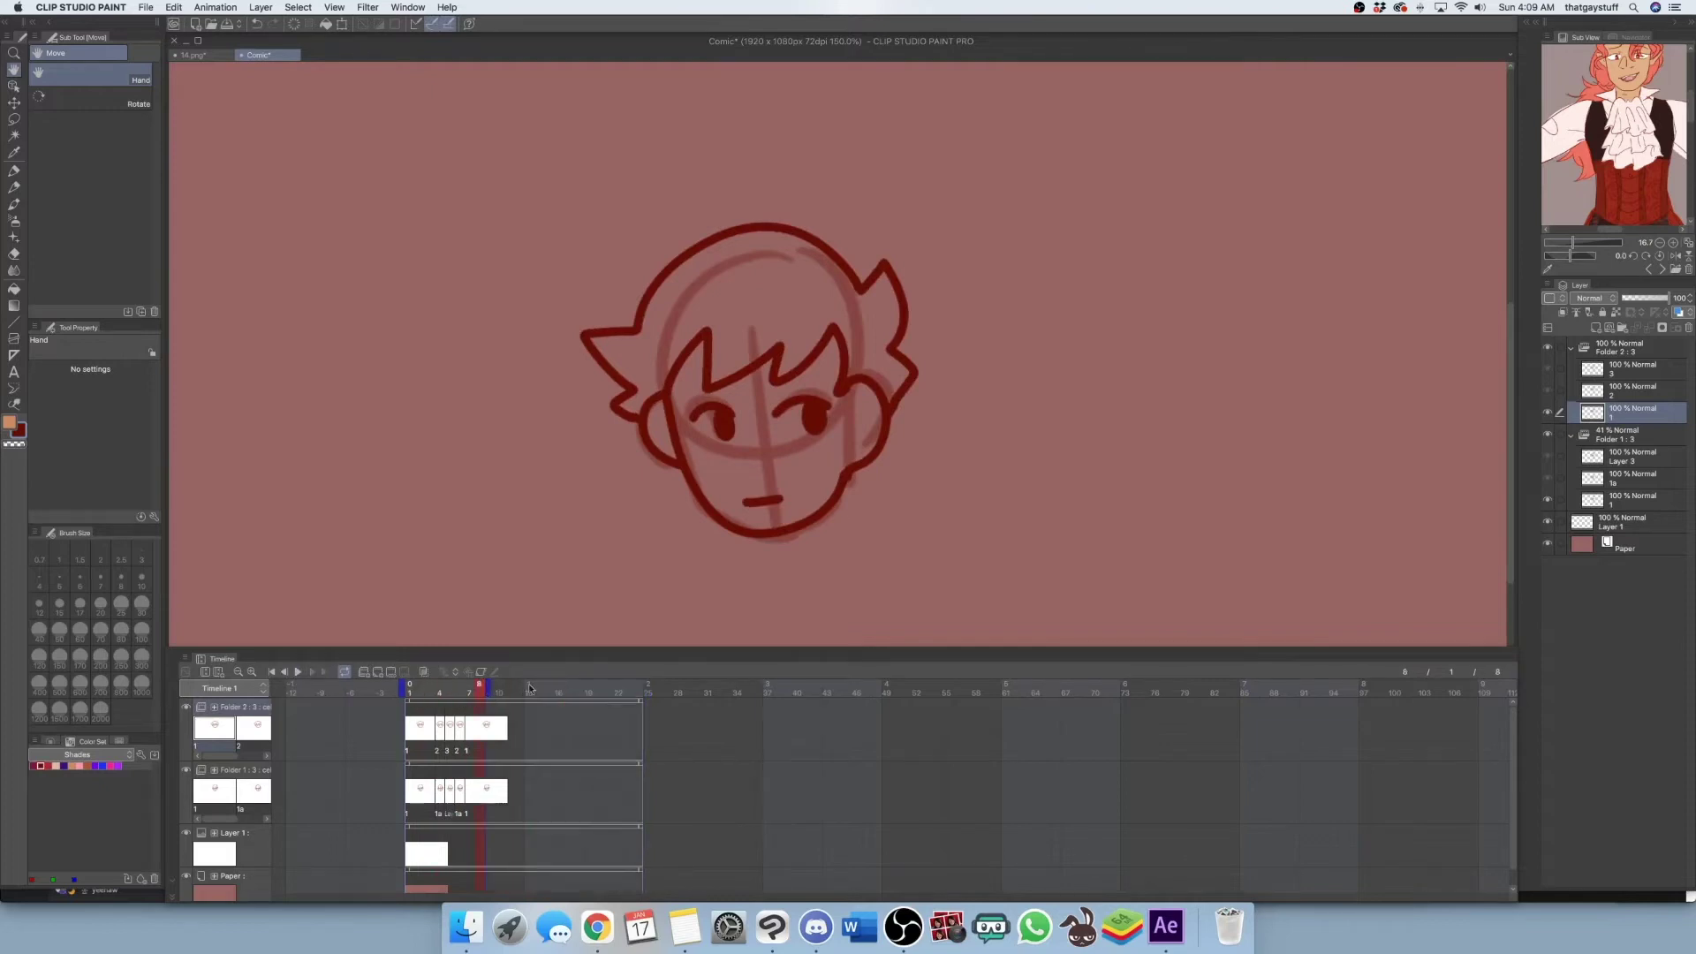
{"action": "left_click_drag", "start_coordinate": [488, 685], "coordinate": [530, 686]}
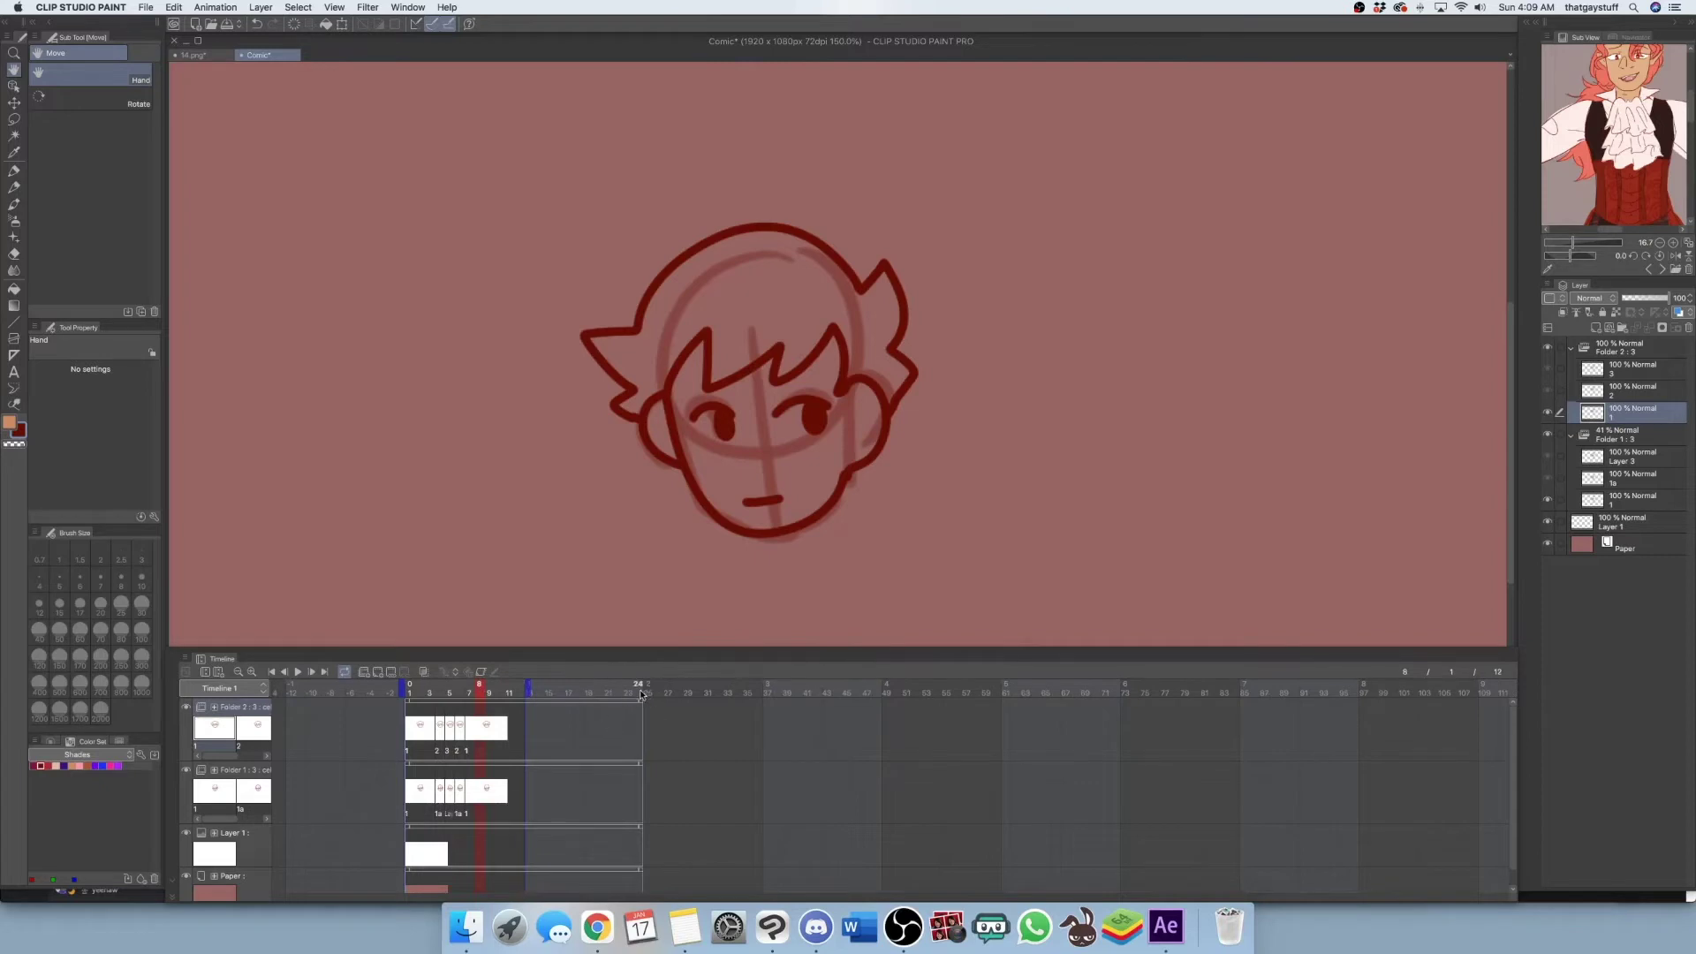
Hide the rough sketch folder, Folder 1
{"action": "left_click", "coordinate": [1547, 434]}
{"action": "key", "text": "super+alt+0"}
{"action": "key", "text": "super+0"}
{"action": "key", "text": "super+alt+0"}
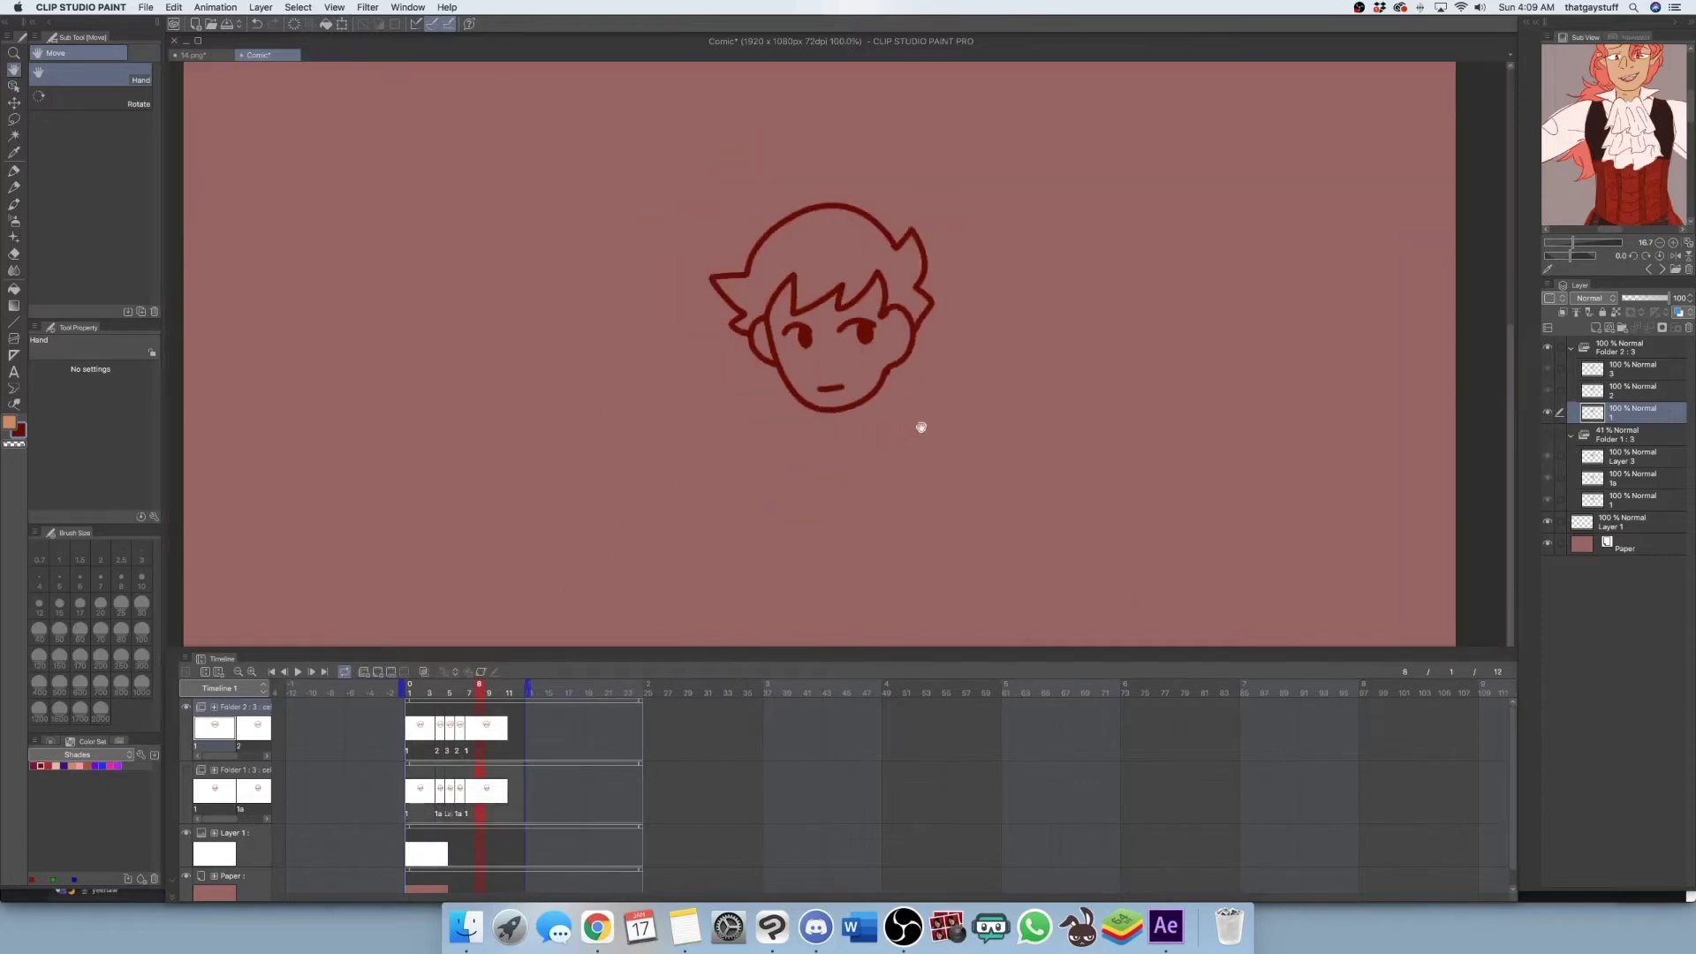
Collapse the hidden sketch folder, return the playhead to frame 1 and delete that folder
{"action": "left_click", "coordinate": [1634, 439]}
{"action": "scroll", "coordinate": [924, 415], "scroll_direction": "up", "scroll_amount": 3}
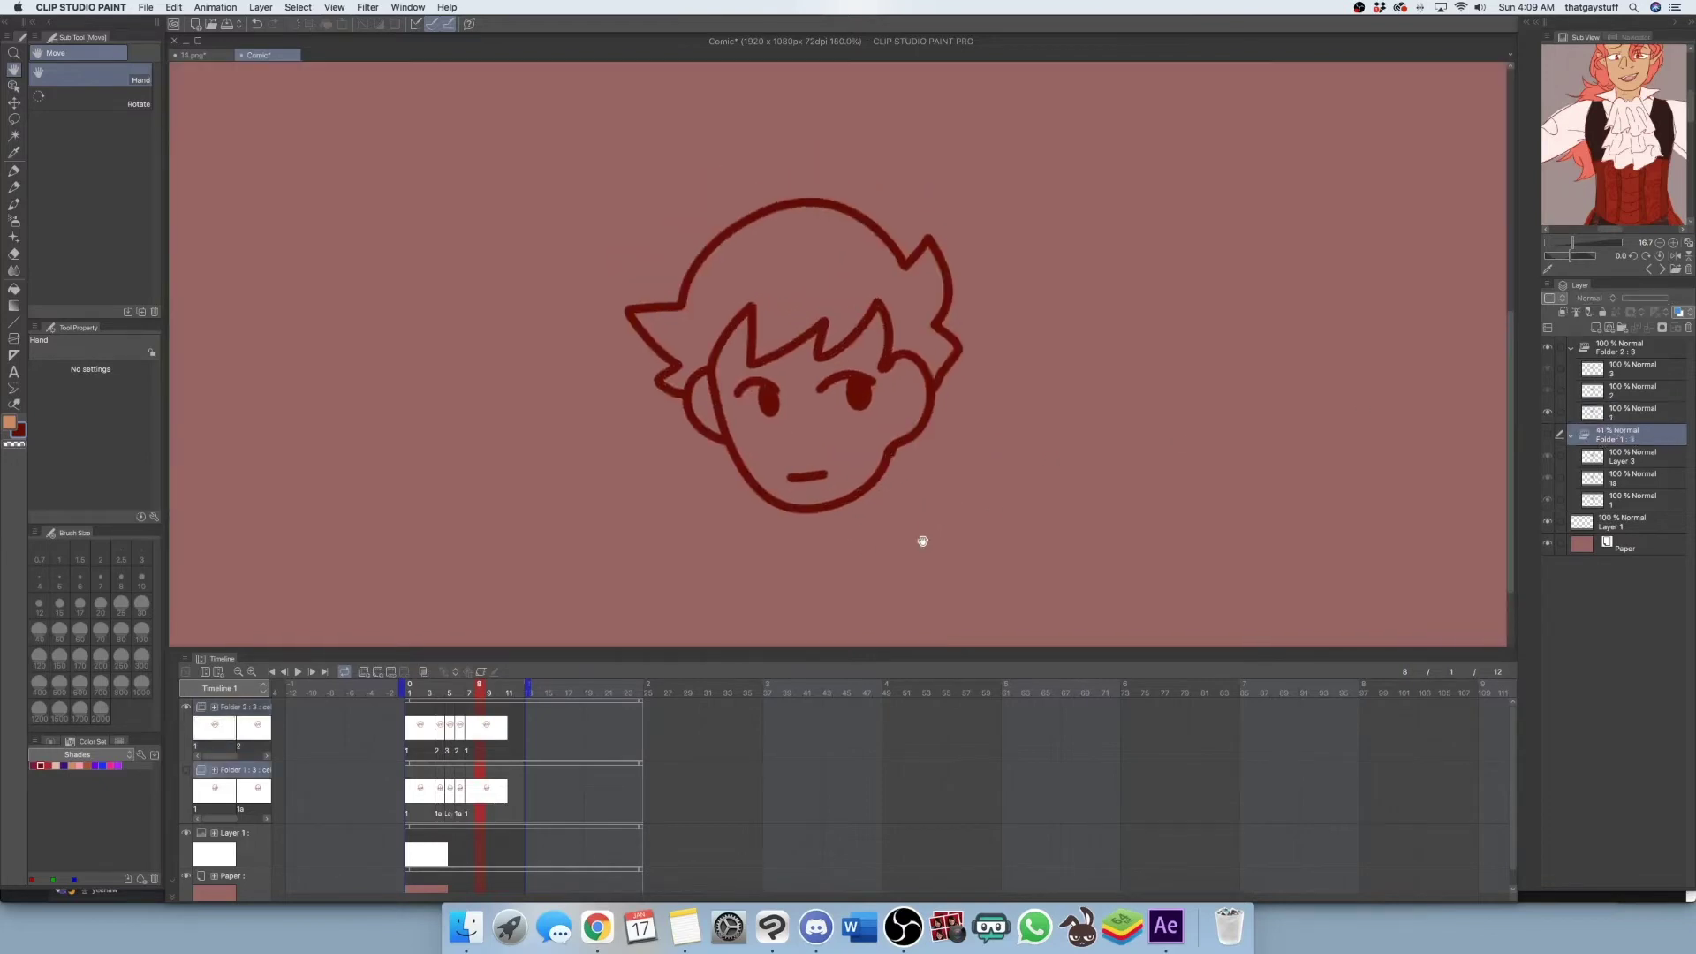
{"action": "key", "text": "super+0"}
{"action": "key", "text": "super+alt+0"}
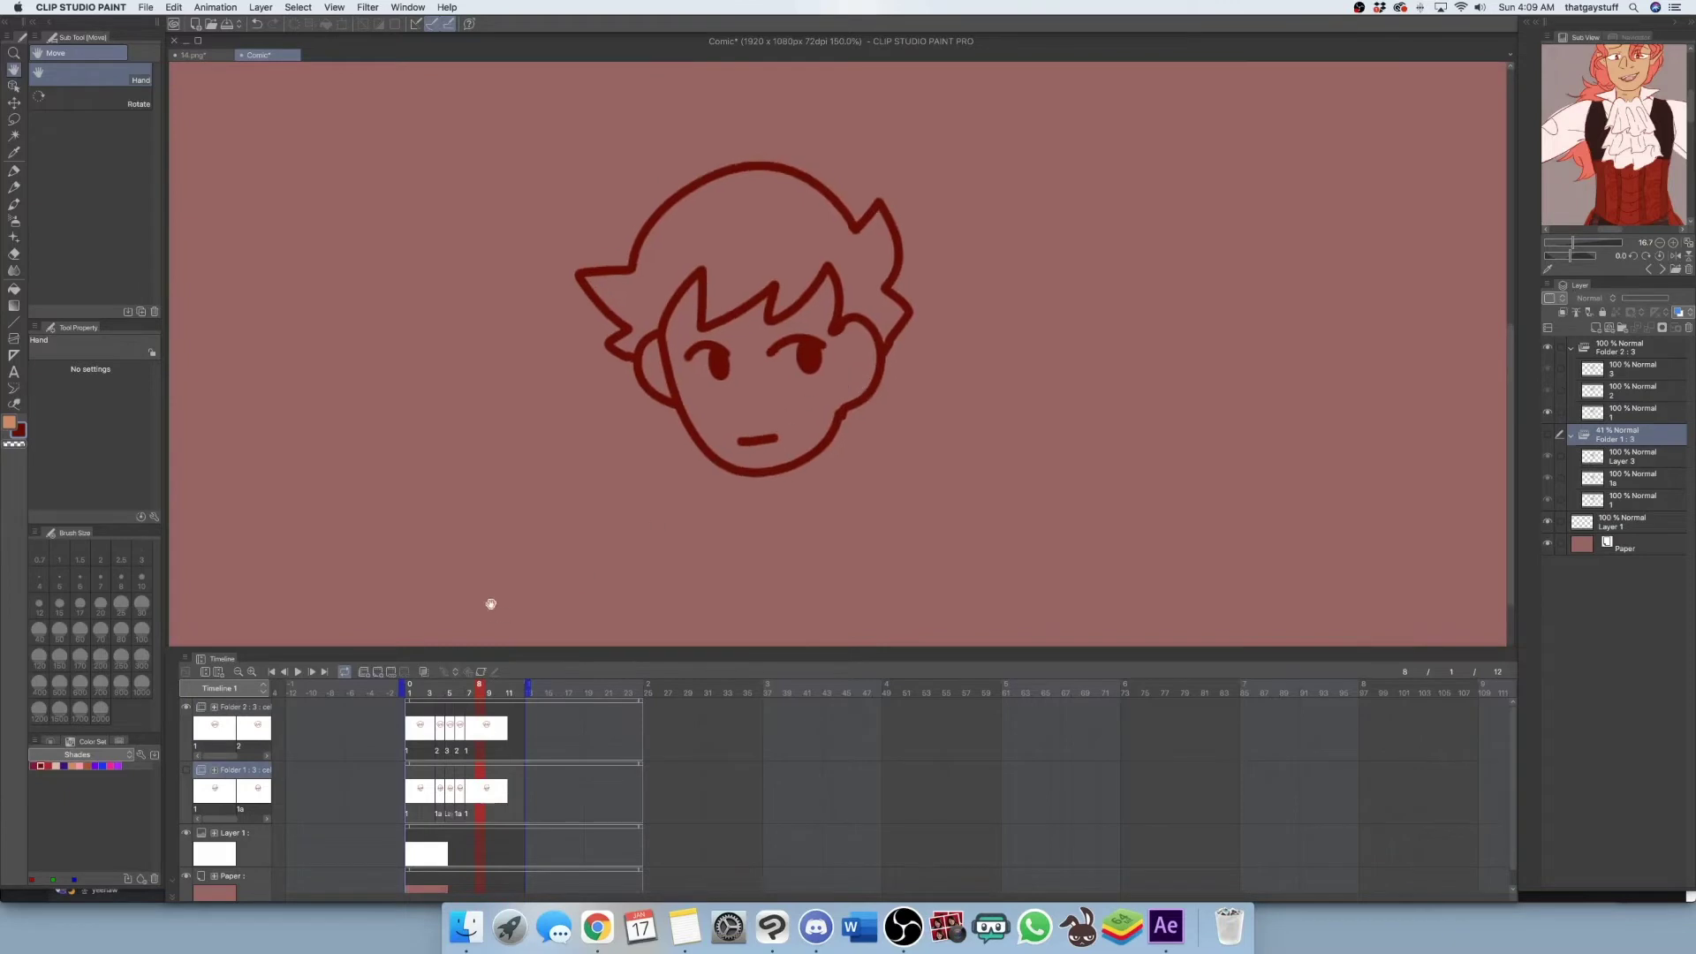
{"action": "left_click", "coordinate": [1571, 435]}
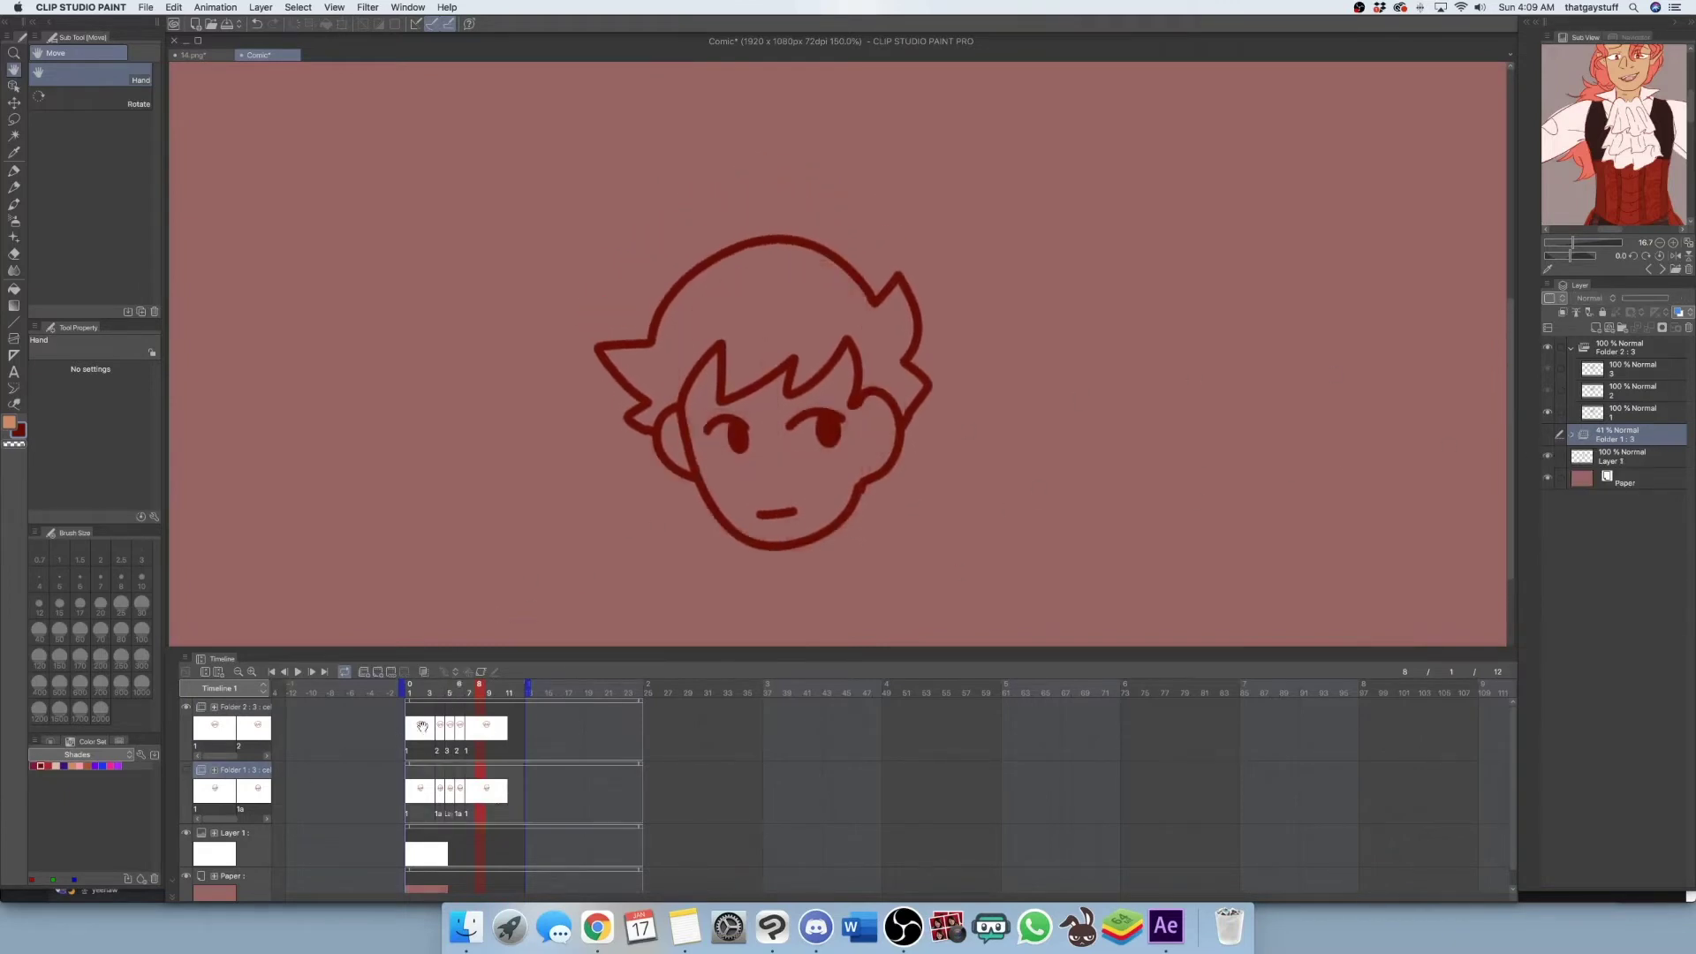
{"action": "left_click", "coordinate": [407, 696]}
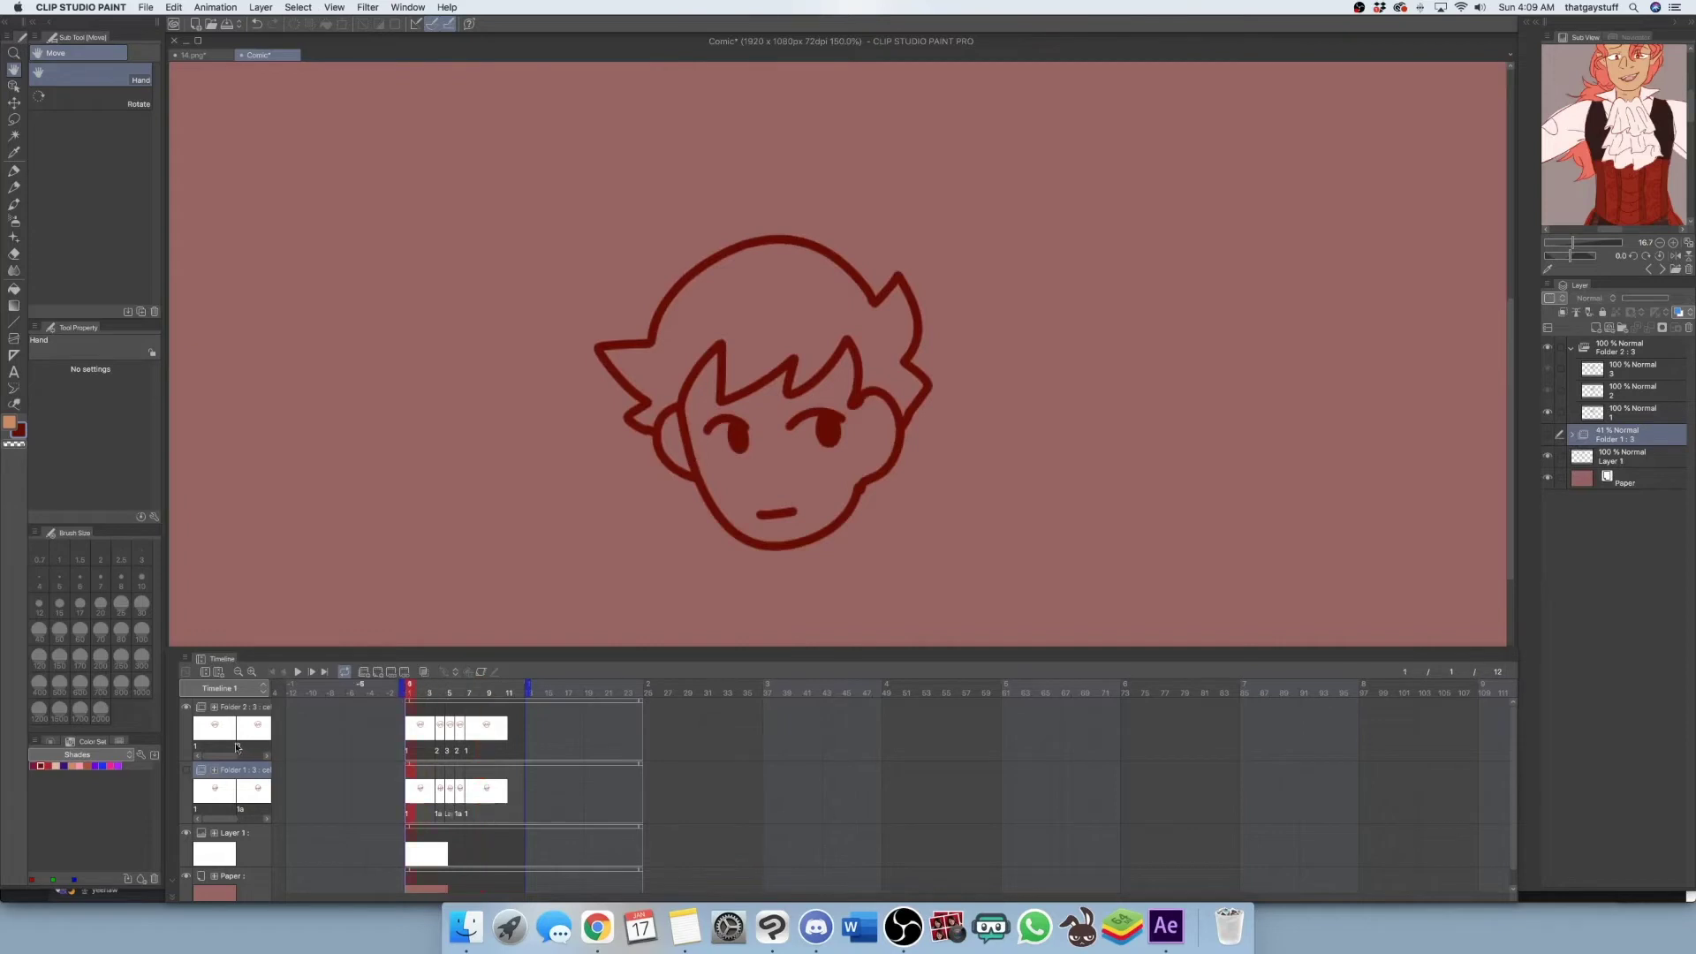
{"action": "left_click", "coordinate": [1689, 328]}
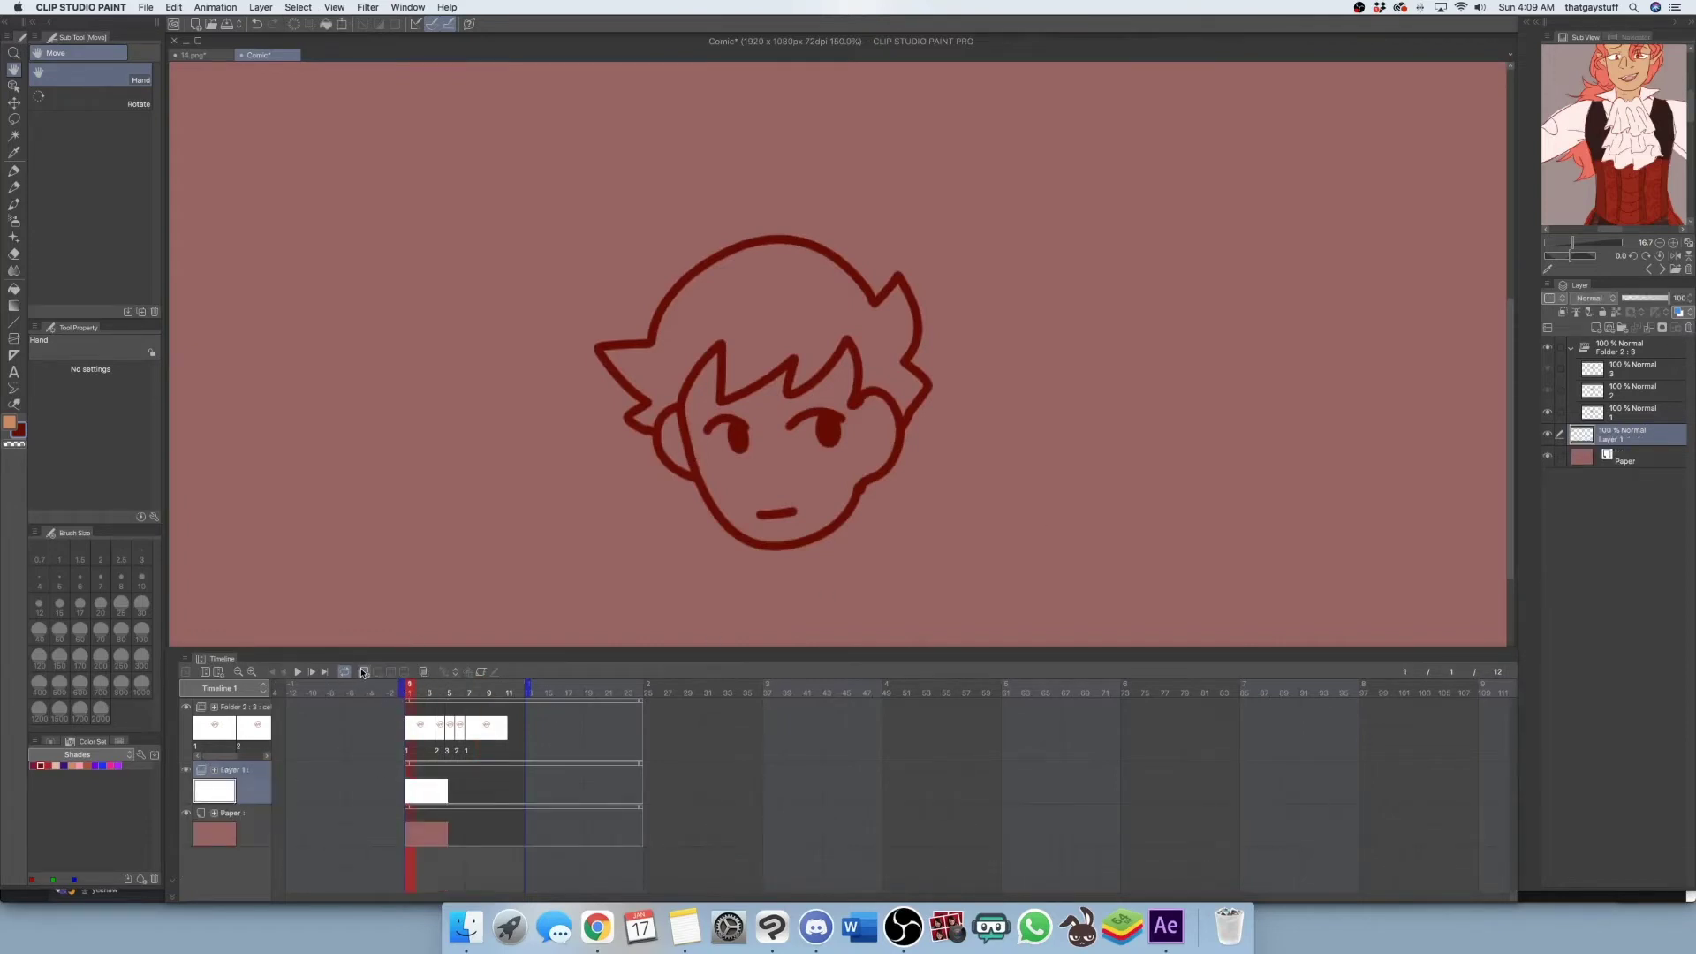
Create a new animation folder beneath the line art folder, with one layer inside and a new animation cel at frame 1
{"action": "left_click", "coordinate": [362, 671]}
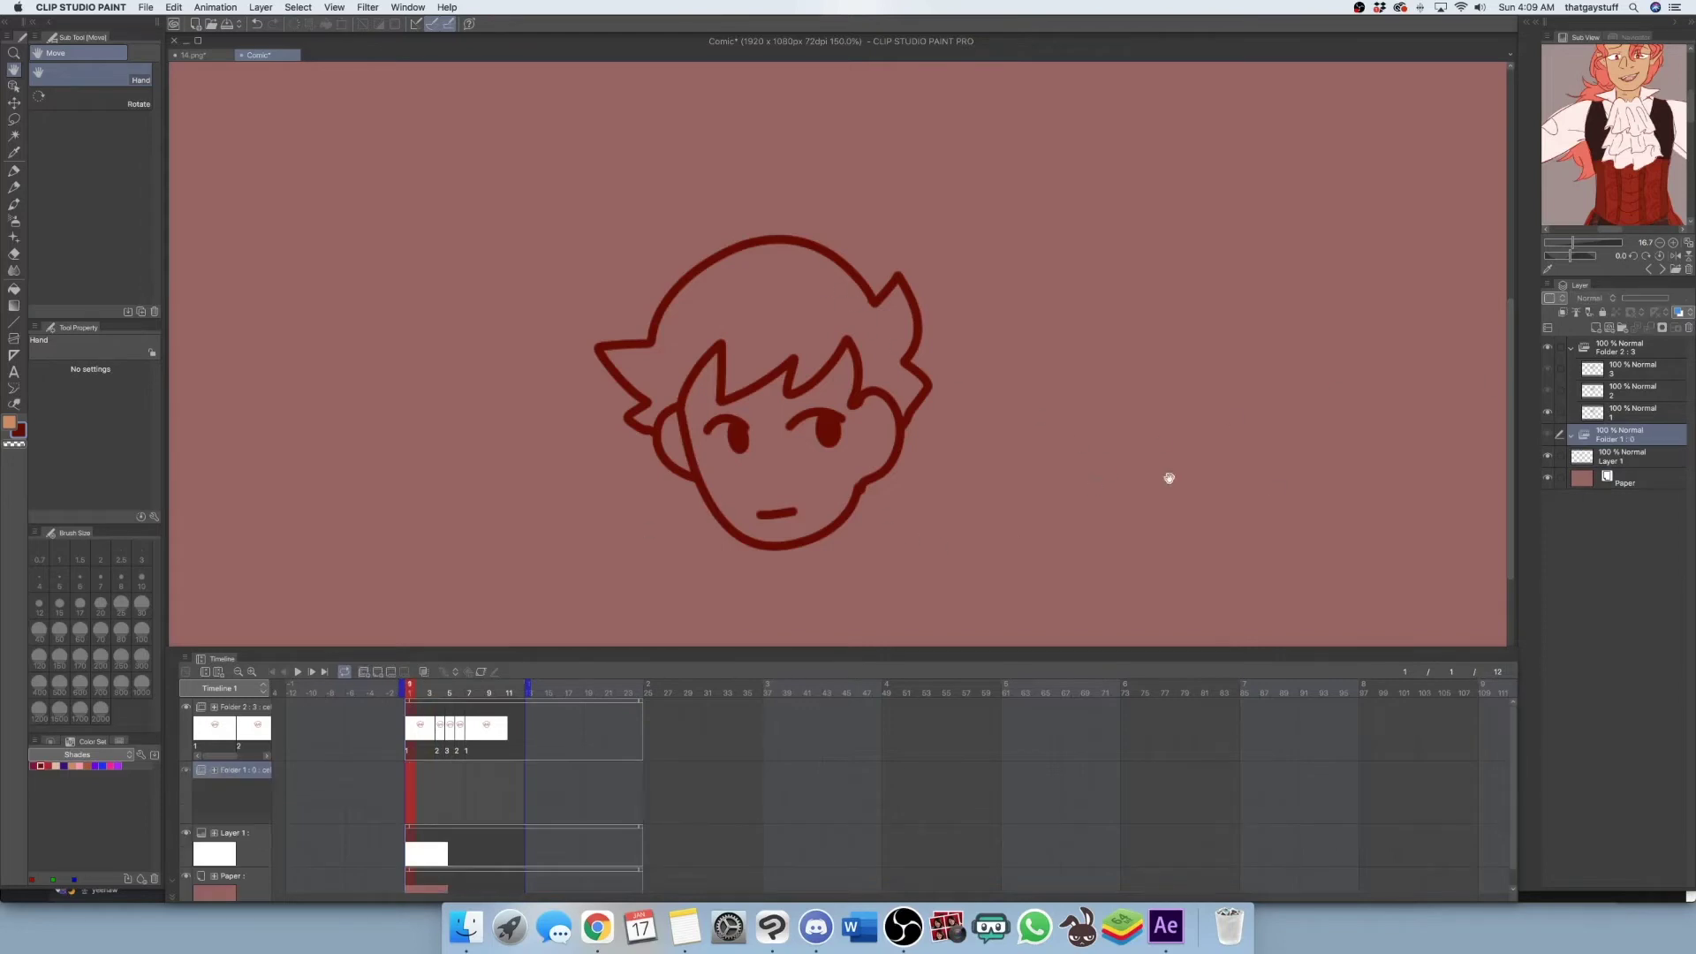
{"action": "left_click", "coordinate": [1593, 328]}
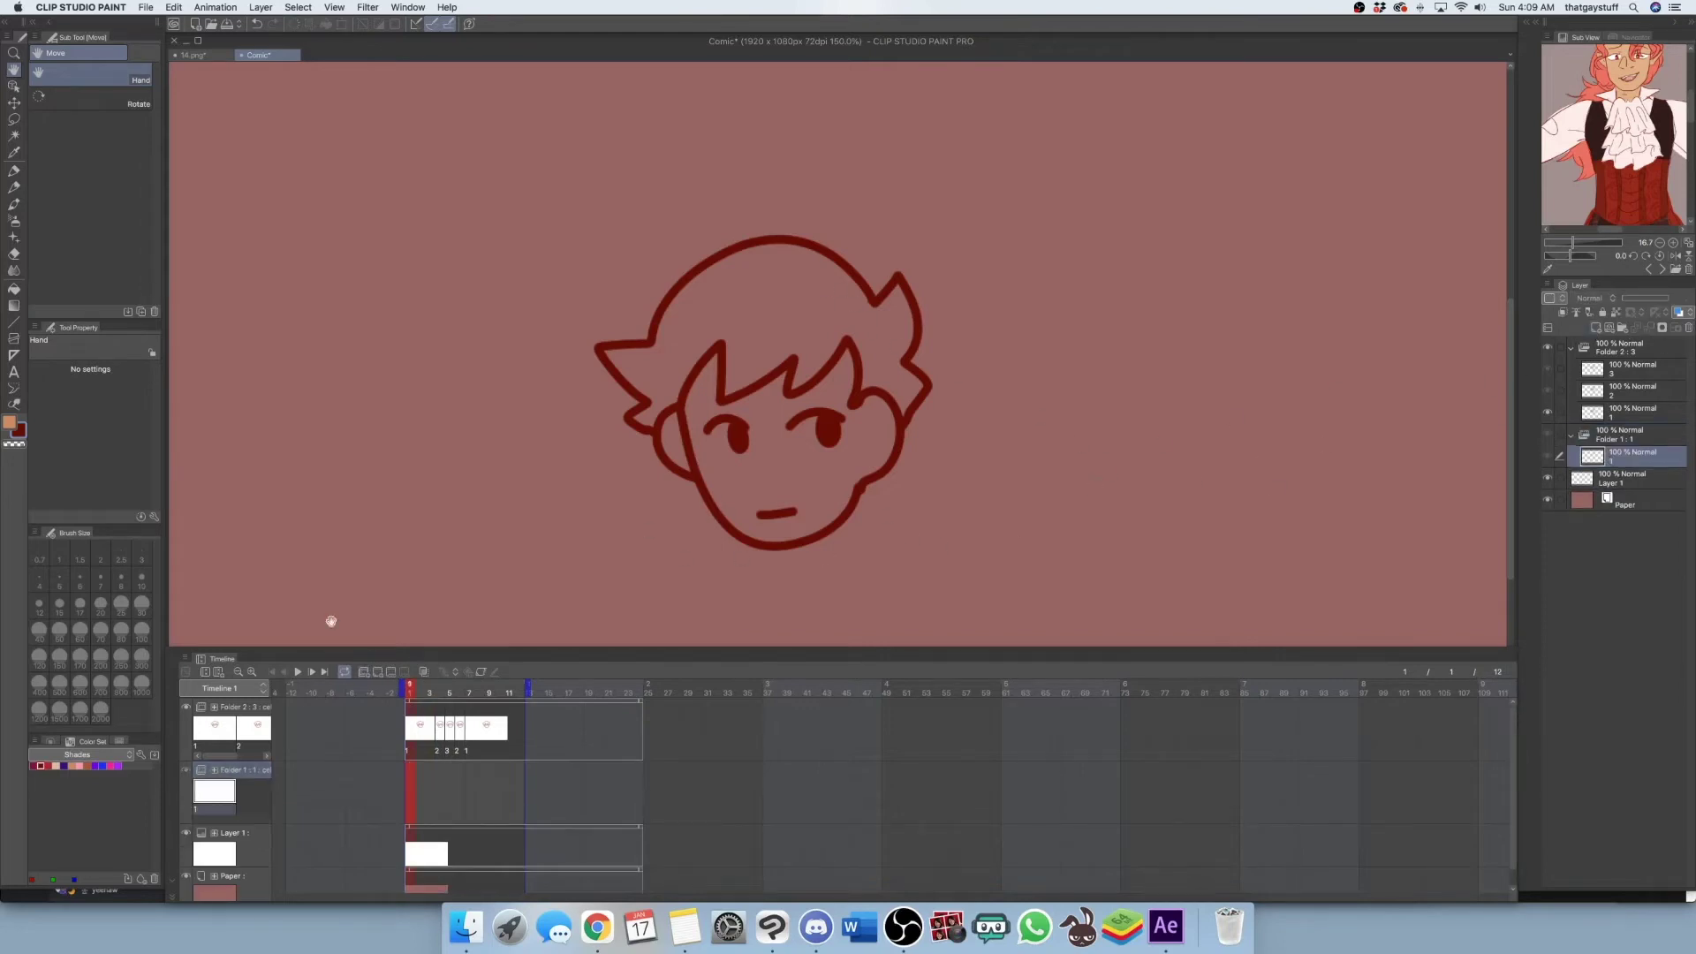
{"action": "scroll", "coordinate": [818, 374], "scroll_direction": "up", "scroll_amount": 4}
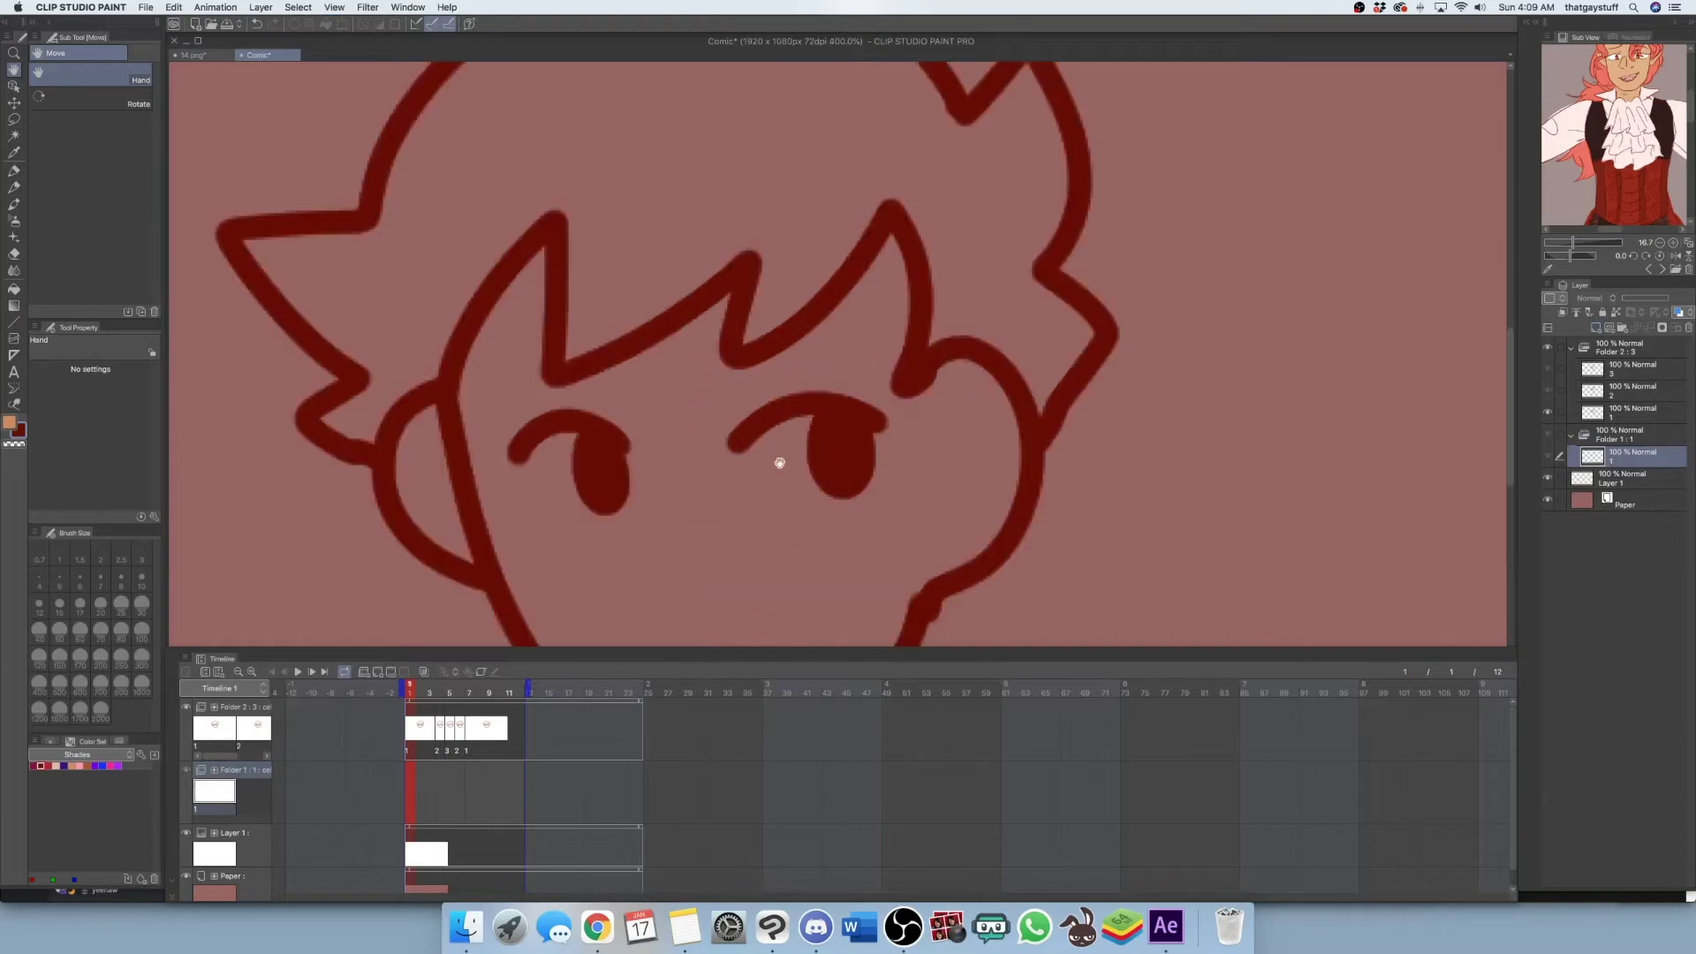
{"action": "scroll", "coordinate": [776, 462], "scroll_direction": "down", "scroll_amount": 2}
{"action": "key", "text": "g"}
{"action": "key", "text": "g"}
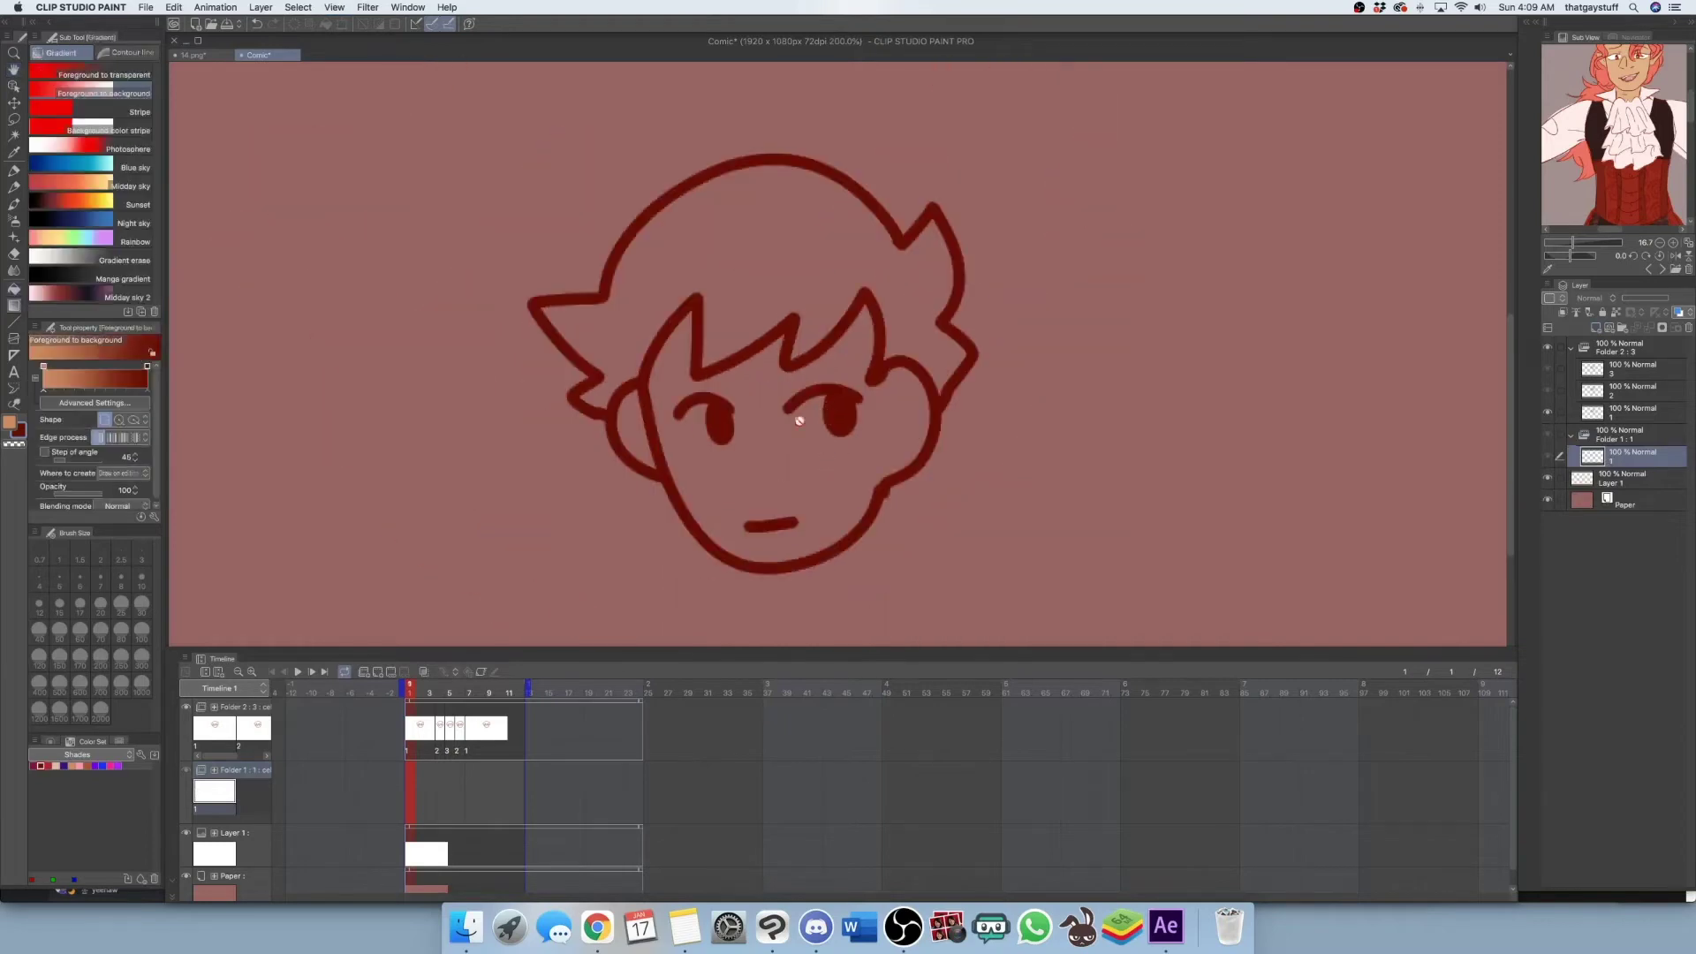
{"action": "left_click", "coordinate": [376, 674]}
Fill the line art head at frame 1 with light pink using the Refer other layers fill
{"action": "left_click", "coordinate": [59, 766]}
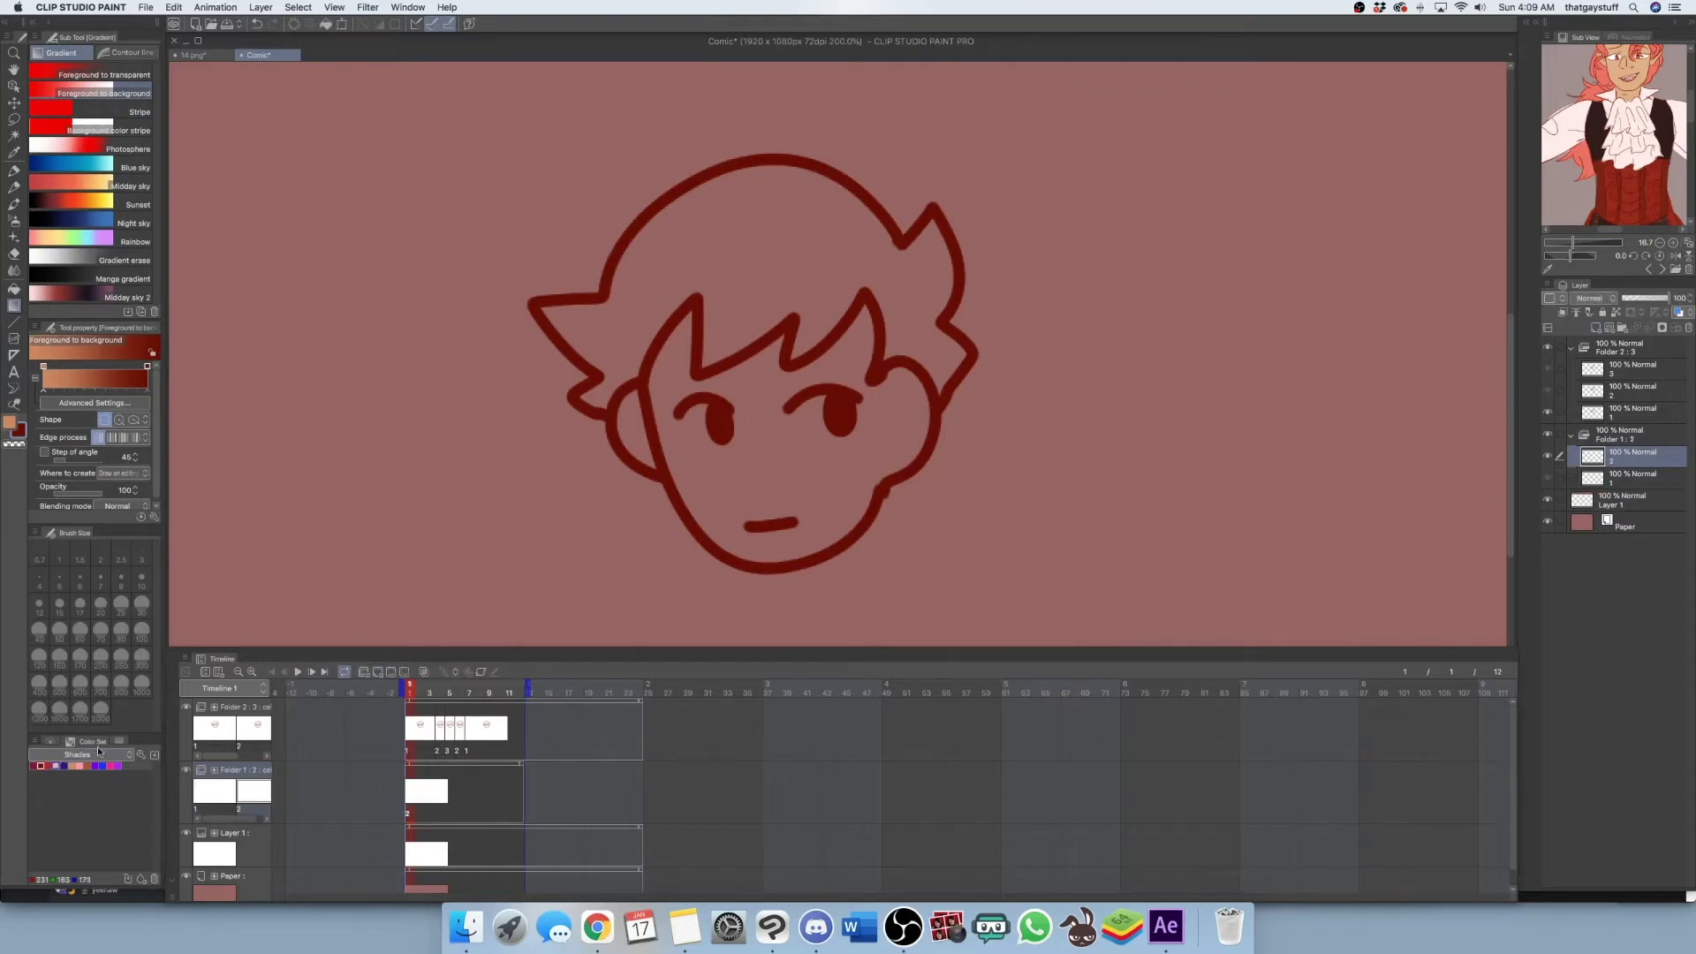
{"action": "left_click_drag", "start_coordinate": [759, 247], "coordinate": [792, 371]}
{"action": "key", "text": "super+z"}
{"action": "key", "text": "g"}
{"action": "left_click", "coordinate": [838, 372]}
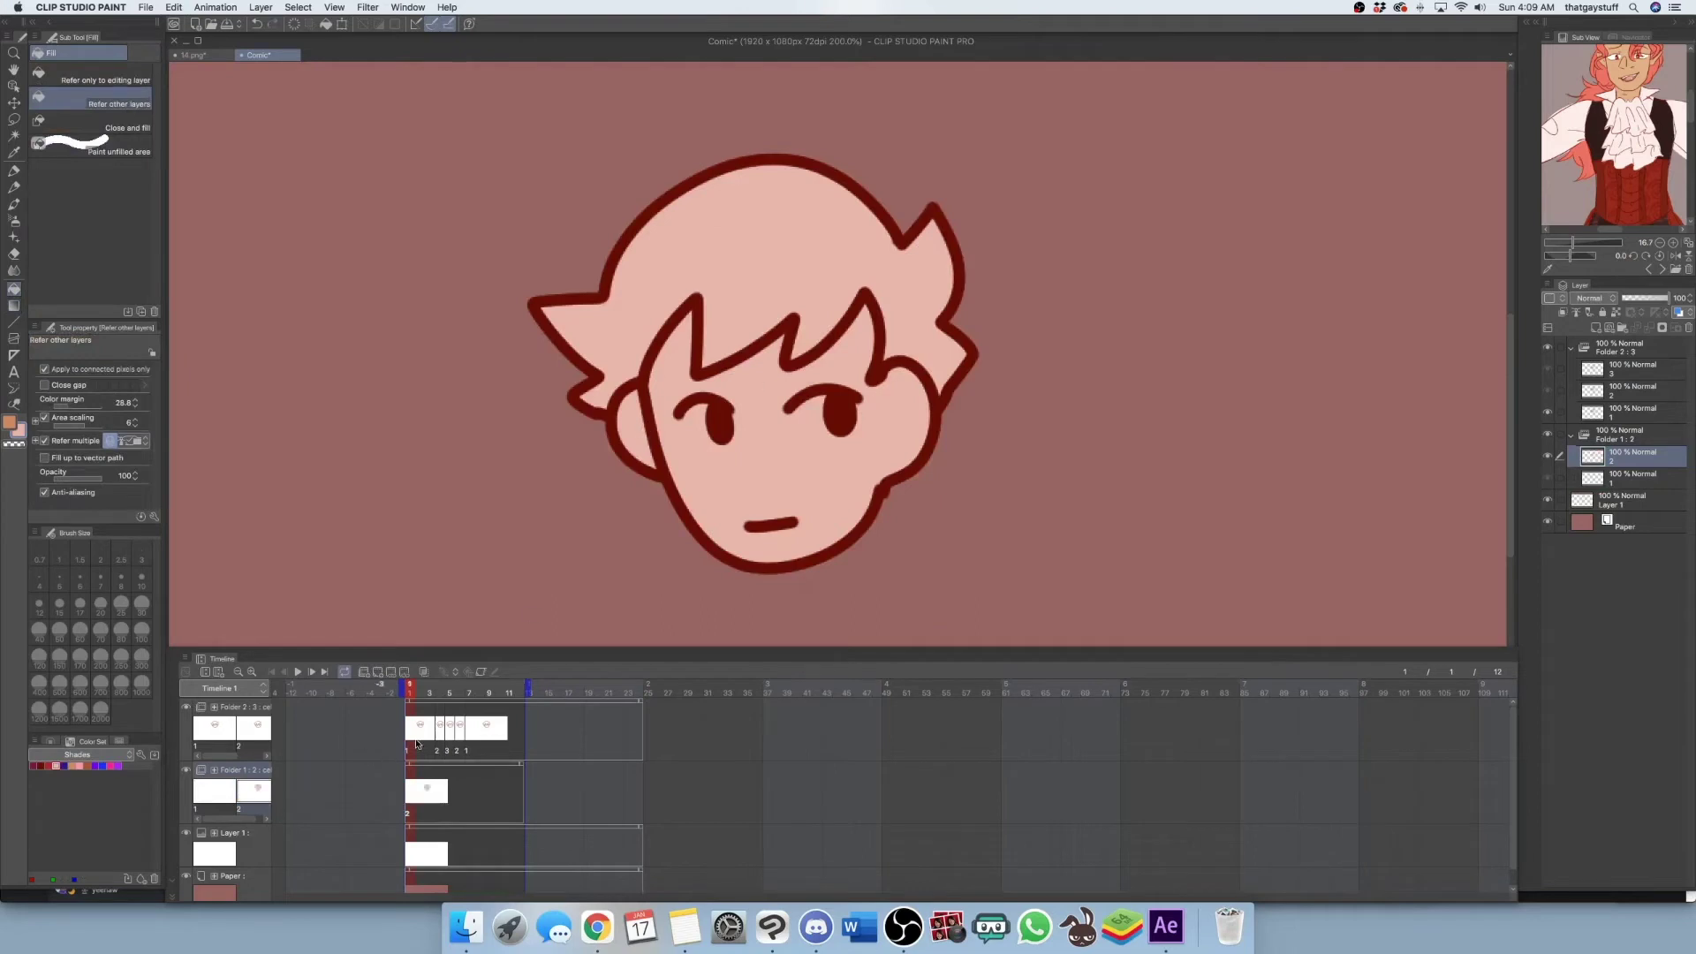
Add a new cel at frame 4 of the color folder and fill the hair and face with the same light pink
{"action": "left_click", "coordinate": [438, 695]}
{"action": "left_click", "coordinate": [378, 672]}
{"action": "left_click", "coordinate": [662, 253]}
{"action": "left_click", "coordinate": [661, 399]}
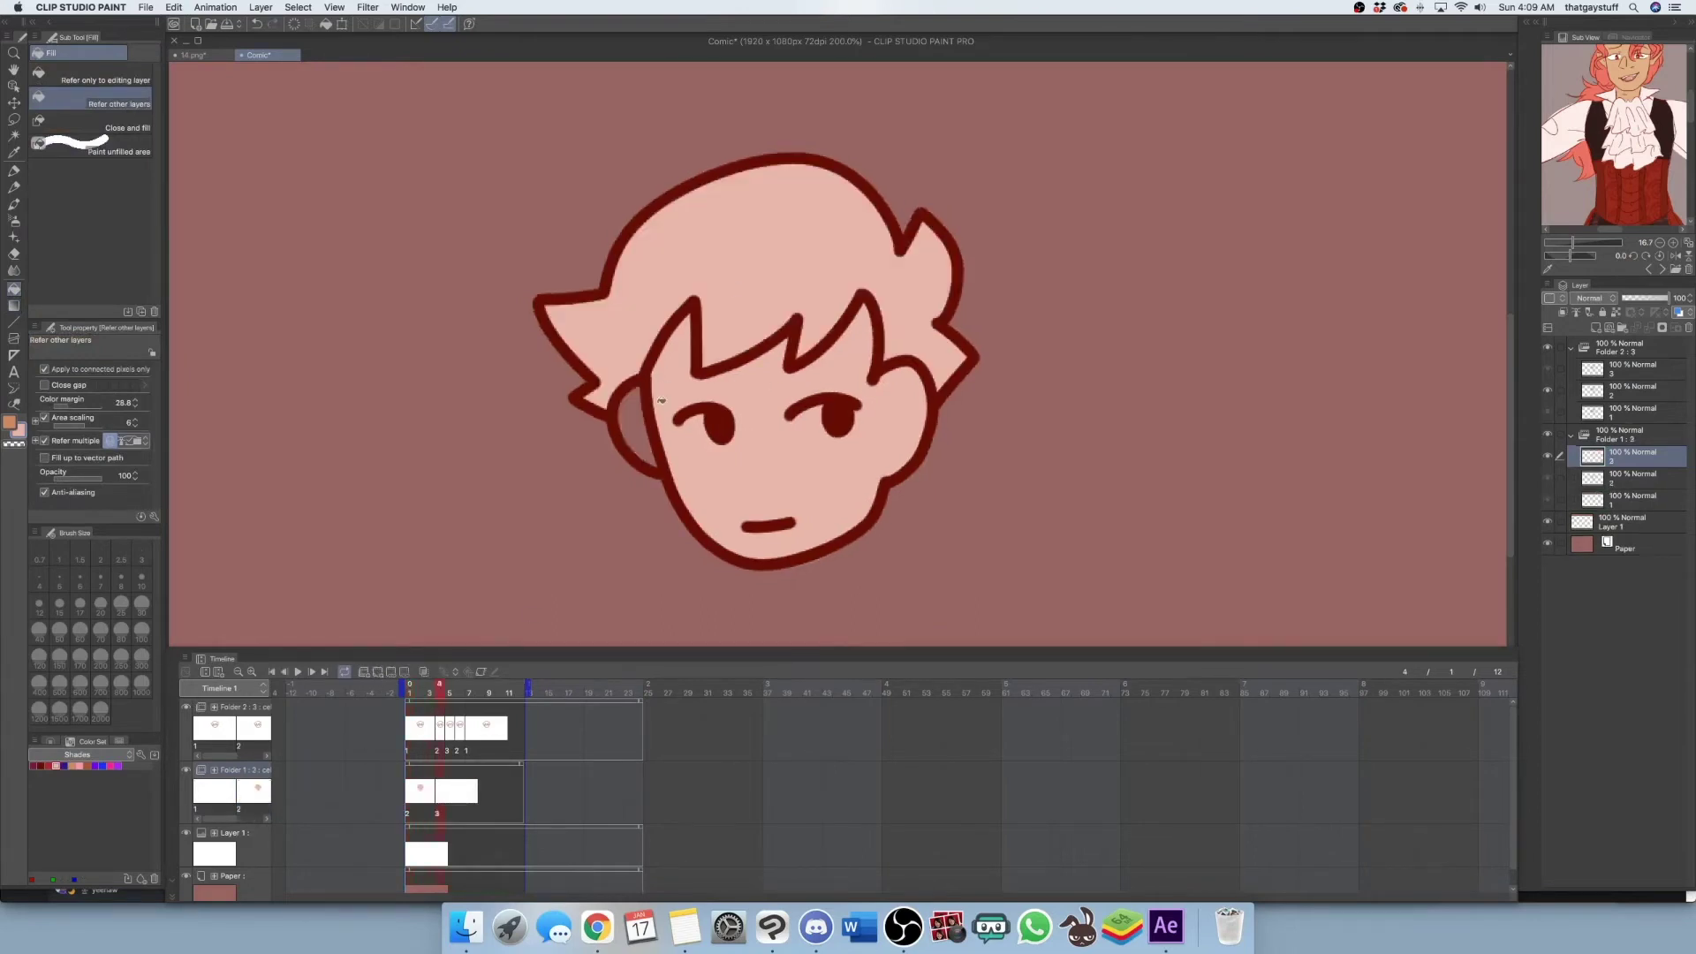
Fill the remaining ear at frame 4, add a color cel at frame 5 and fill its head with light pink
{"action": "left_click", "coordinate": [634, 426]}
{"action": "left_click", "coordinate": [449, 691]}
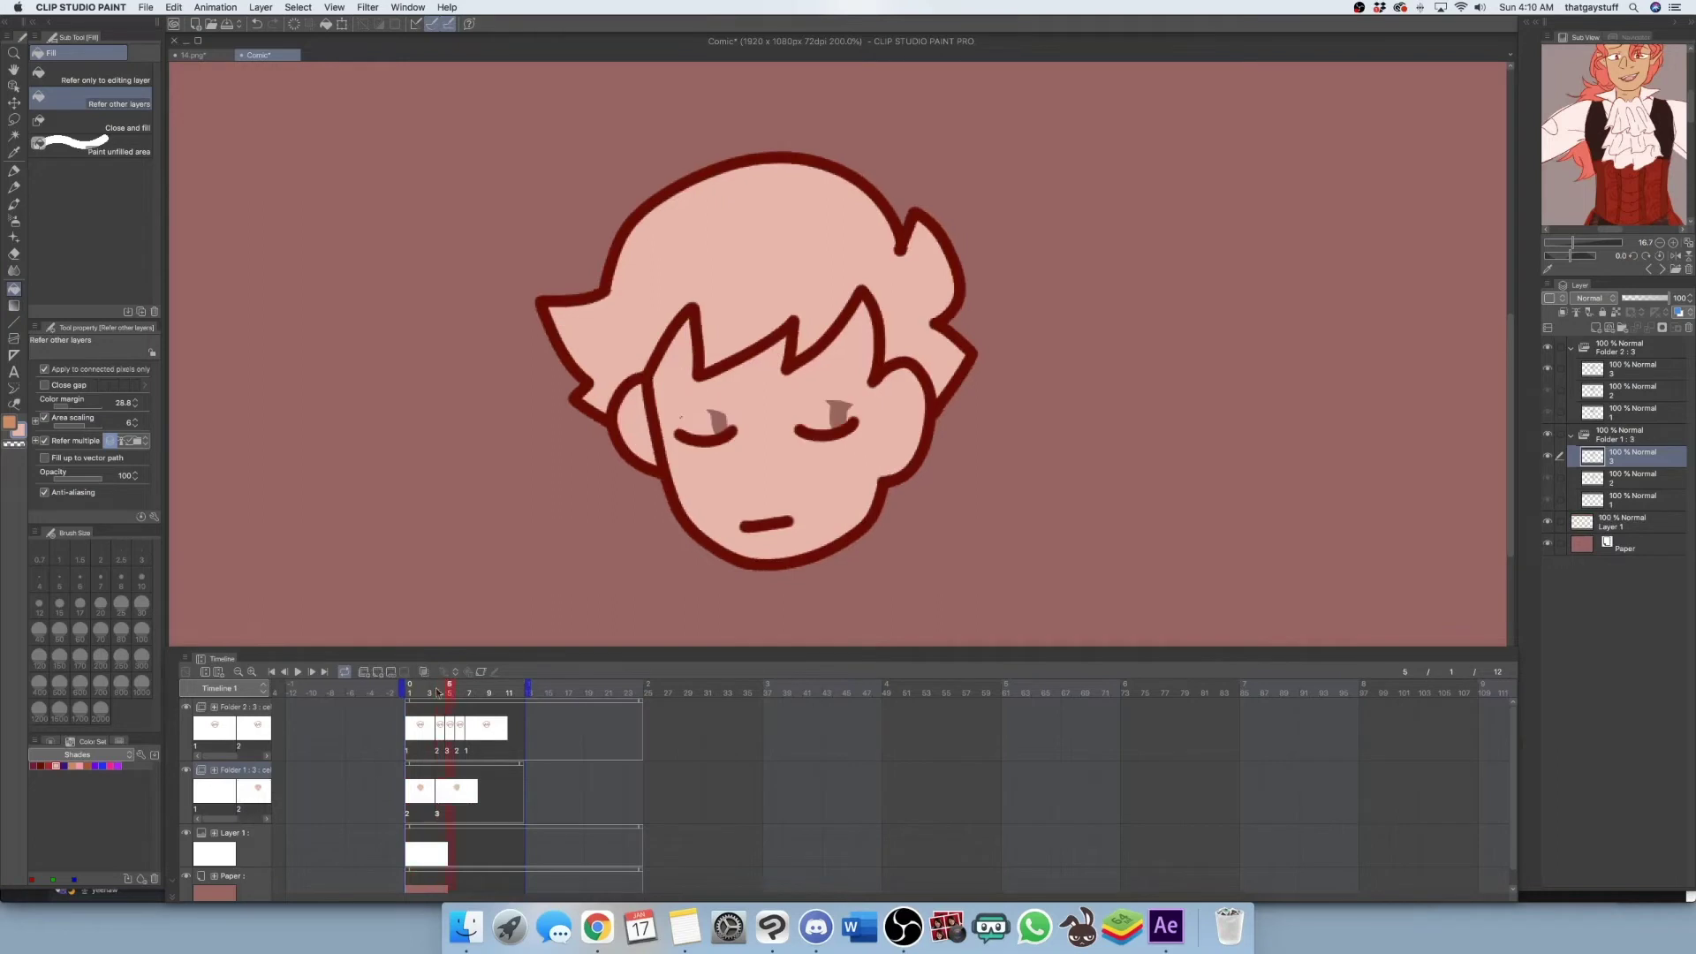
{"action": "left_click", "coordinate": [381, 675]}
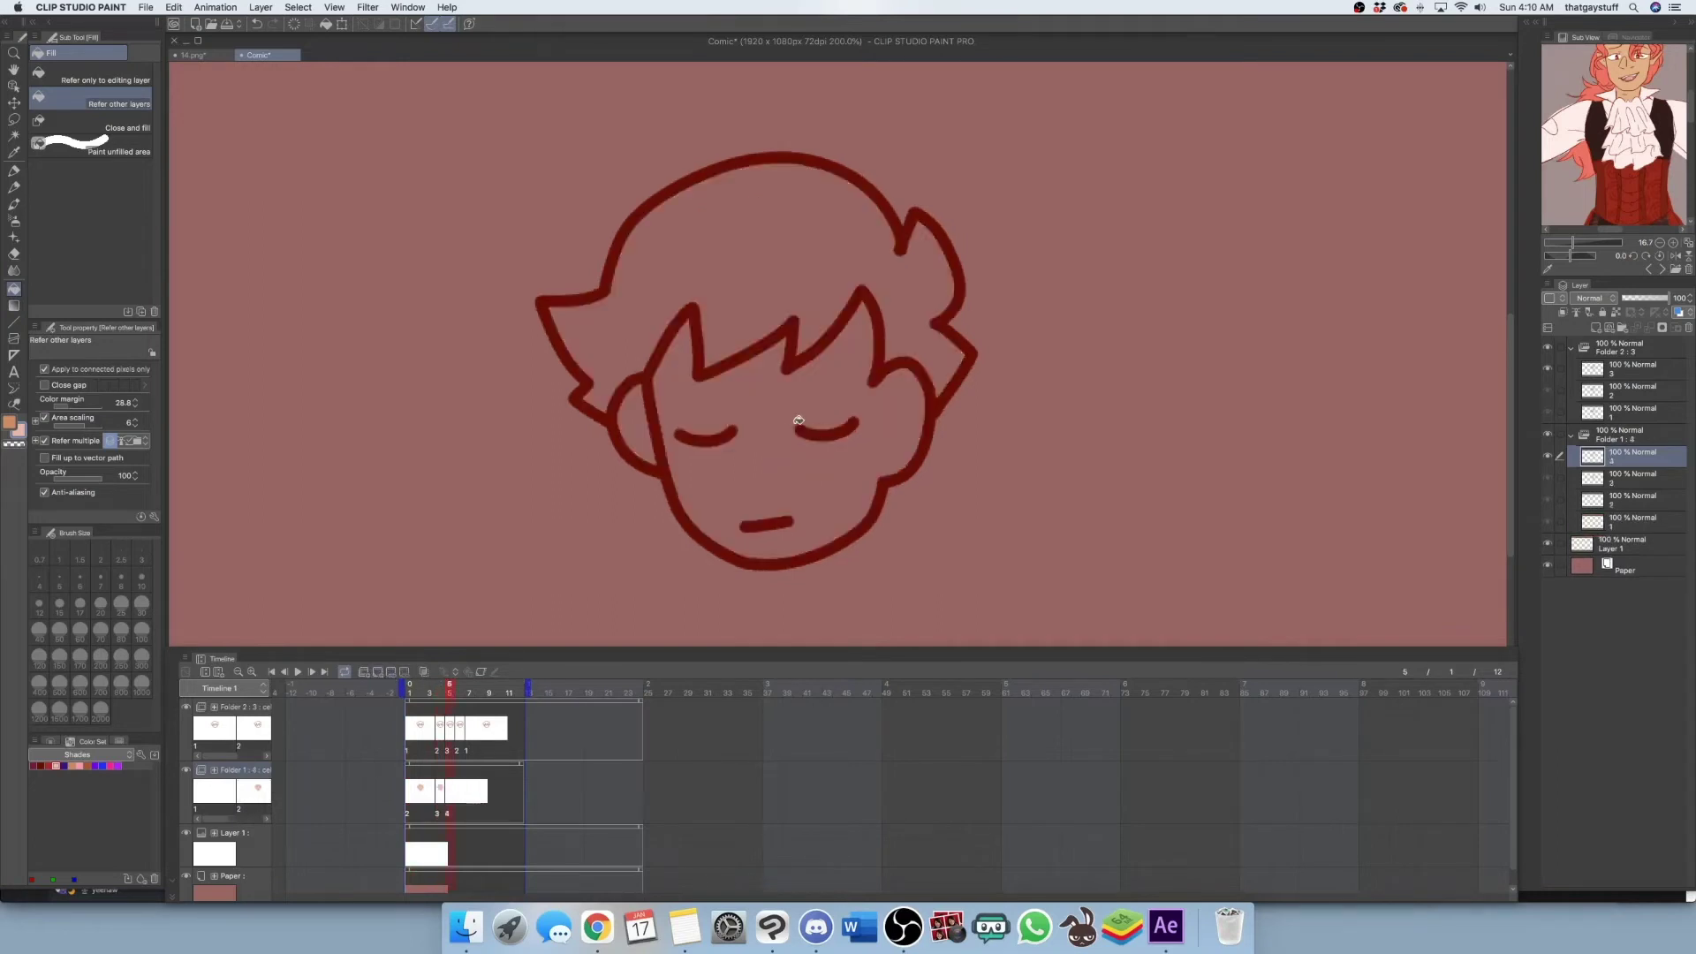
{"action": "left_click", "coordinate": [774, 461]}
{"action": "left_click", "coordinate": [409, 693]}
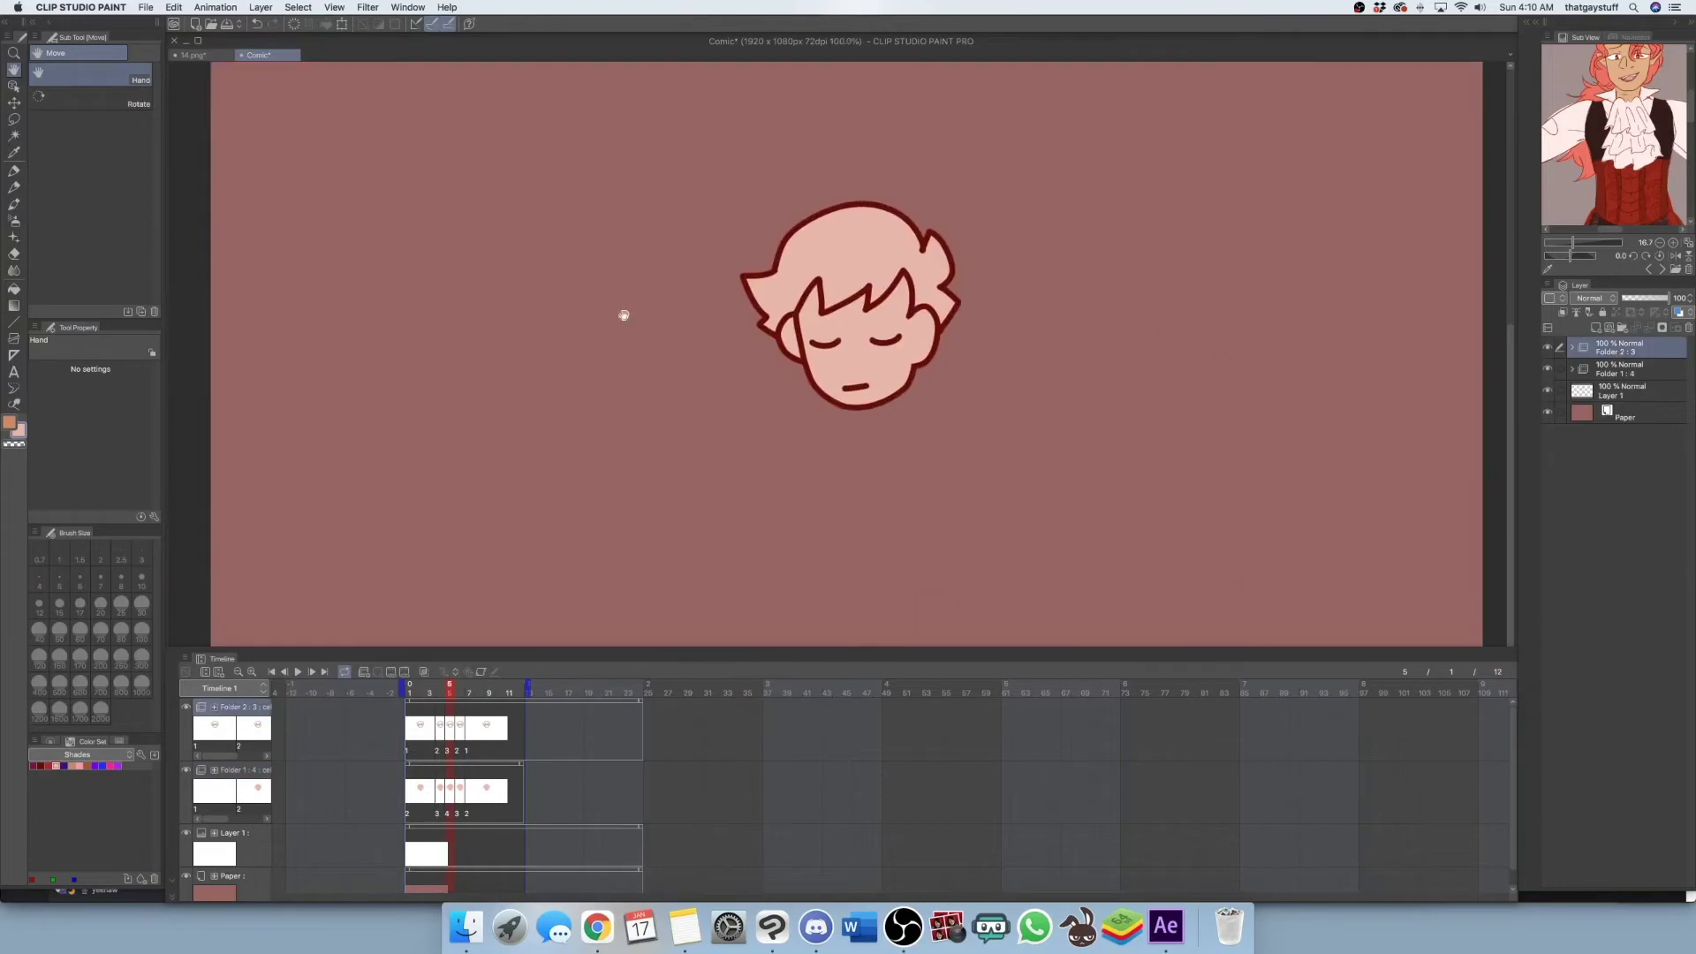
Copy the whole character sketch layer from 14.png into the Comic animation and move it into the line art folder
{"action": "left_click", "coordinate": [203, 54]}
{"action": "left_click", "coordinate": [14, 135]}
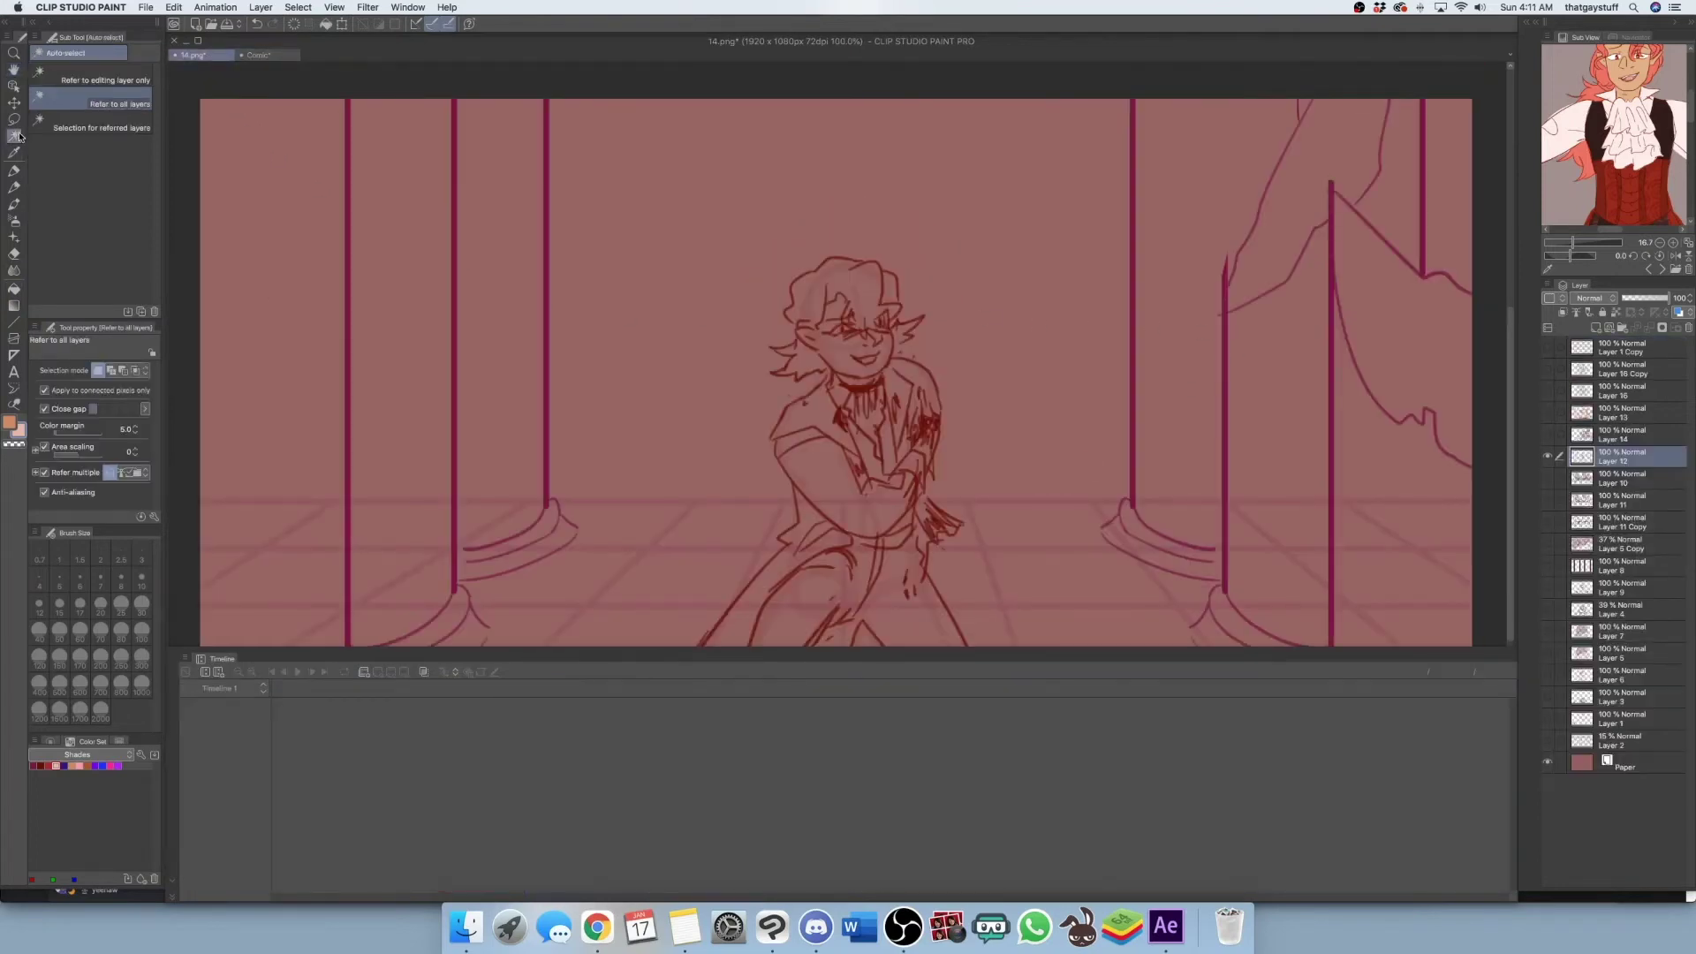
{"action": "left_click", "coordinate": [14, 119]}
{"action": "key", "text": "super+minus"}
{"action": "mouse_move", "coordinate": [861, 115]}
{"action": "left_mouse_down"}
{"action": "mouse_move", "coordinate": [931, 593]}
{"action": "mouse_move", "coordinate": [1064, 68]}
{"action": "mouse_move", "coordinate": [1050, 73]}
{"action": "left_mouse_up"}
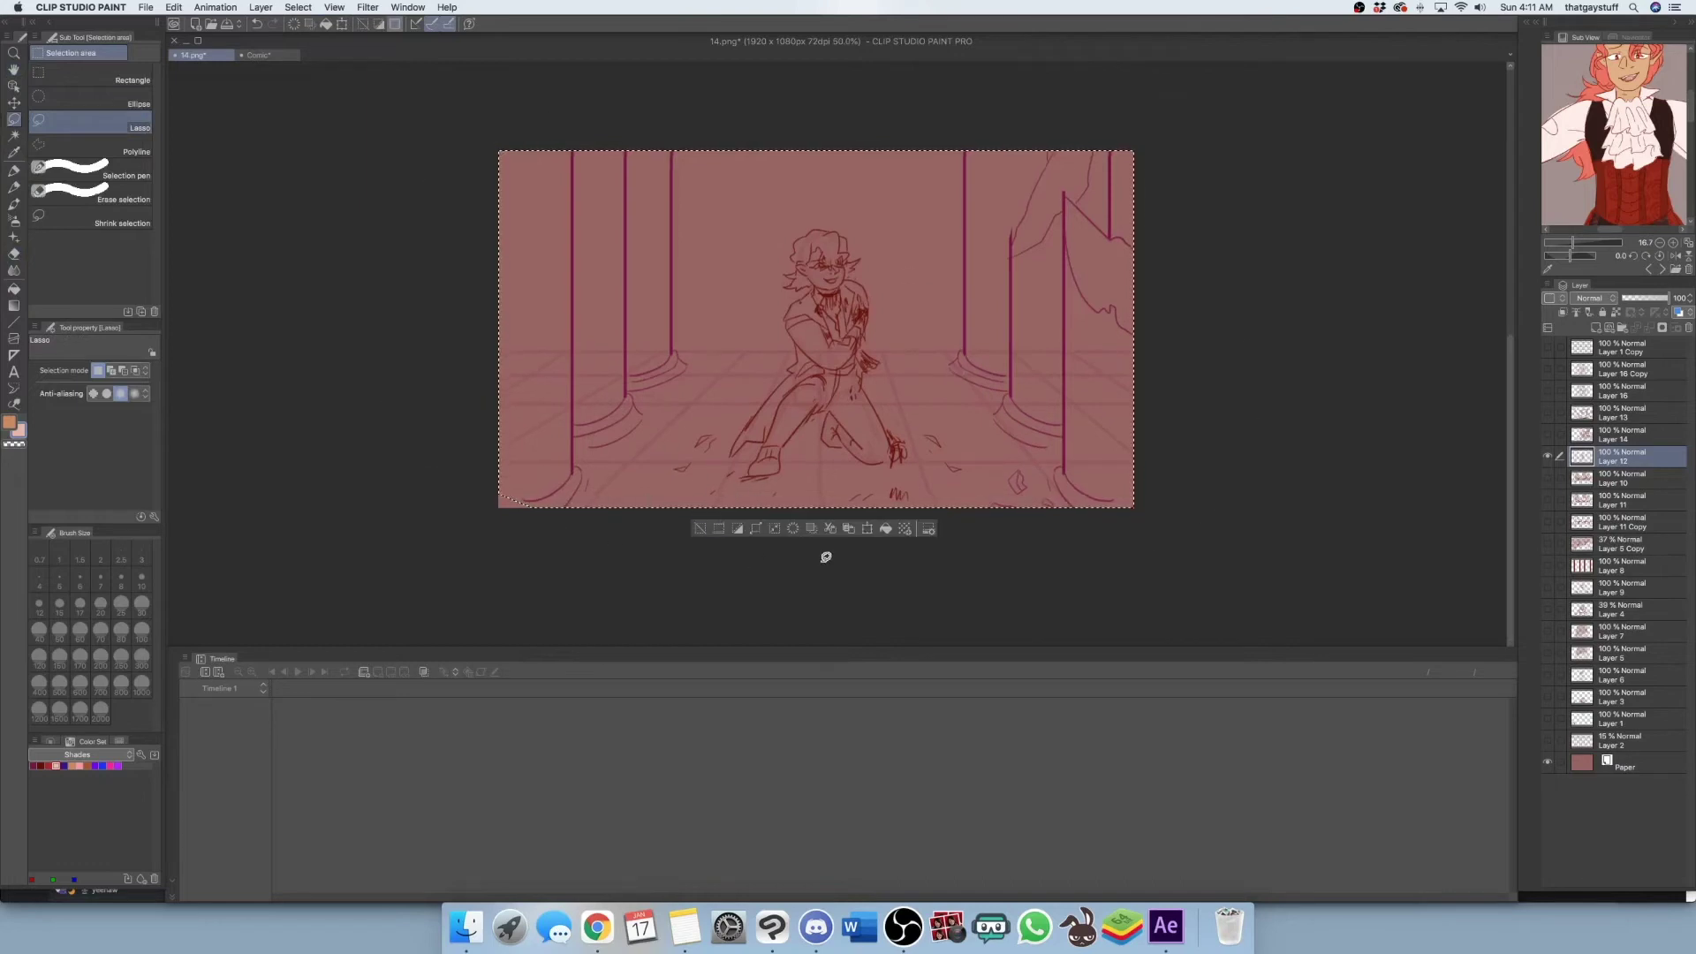
{"action": "left_click", "coordinate": [259, 55]}
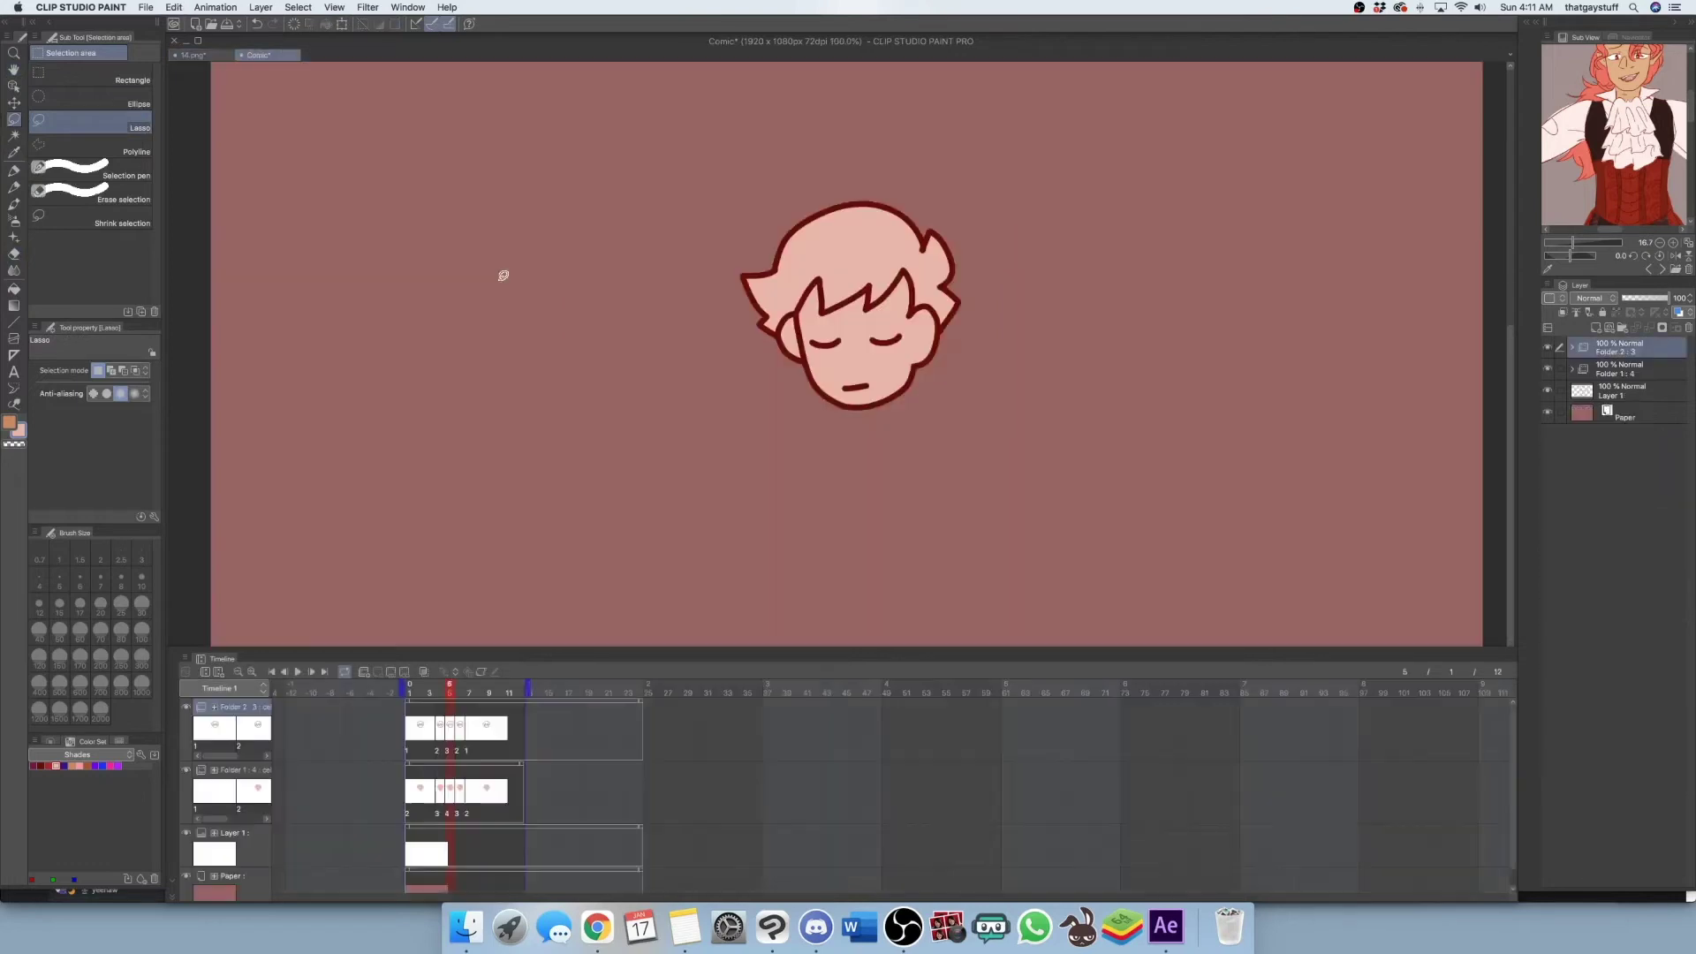
{"action": "key", "text": "super+v"}
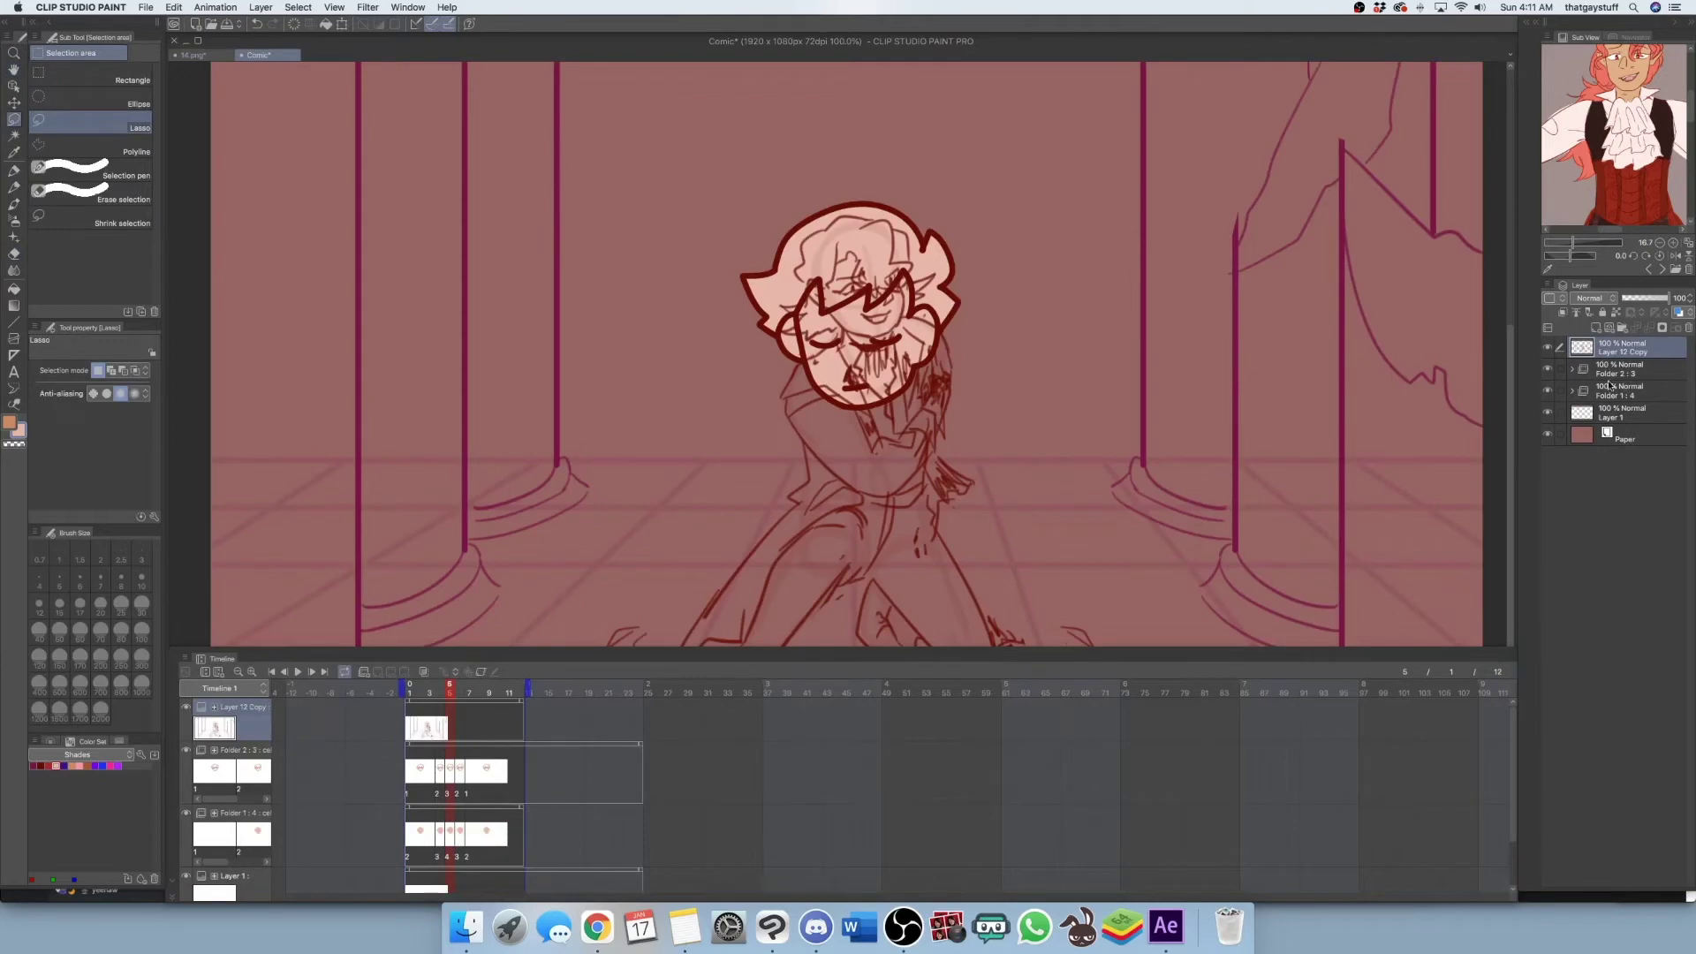
{"action": "left_click_drag", "start_coordinate": [1621, 362], "coordinate": [1621, 371]}
{"action": "scroll", "coordinate": [1321, 363], "scroll_direction": "down", "scroll_amount": 1}
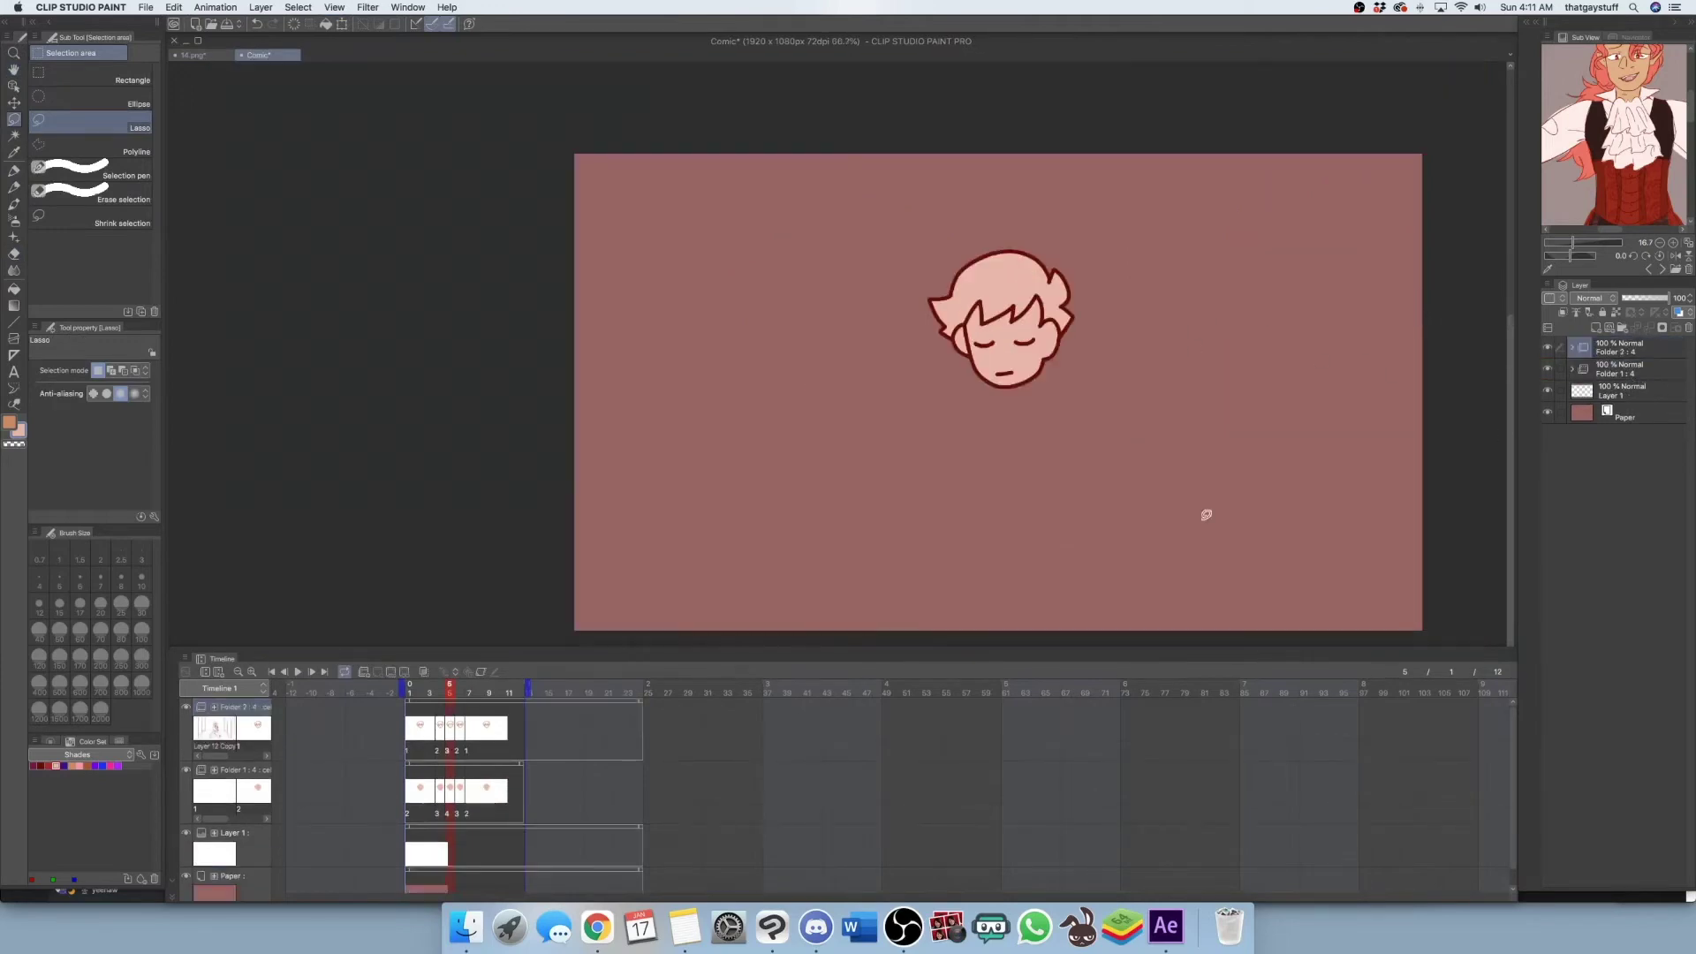
Assign the Layer 12 Copy cel to frame 8 of the line art folder
{"action": "key", "text": "super+plus"}
{"action": "left_click", "coordinate": [478, 688]}
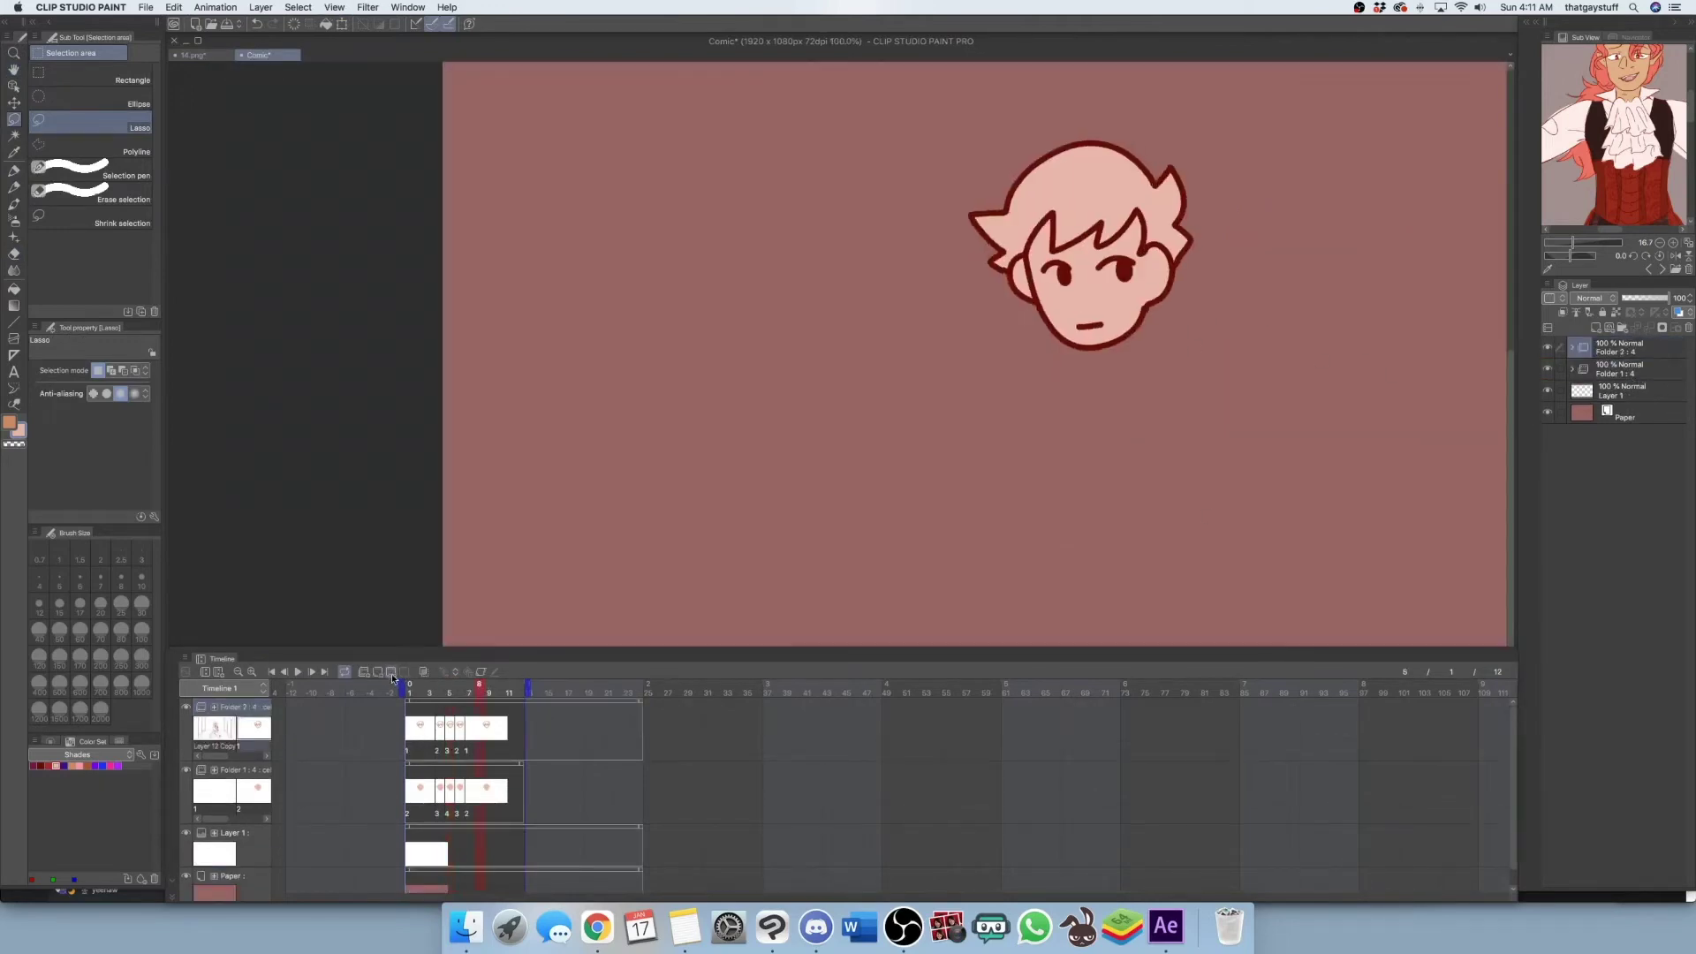
{"action": "left_click", "coordinate": [391, 672]}
{"action": "left_click", "coordinate": [804, 403]}
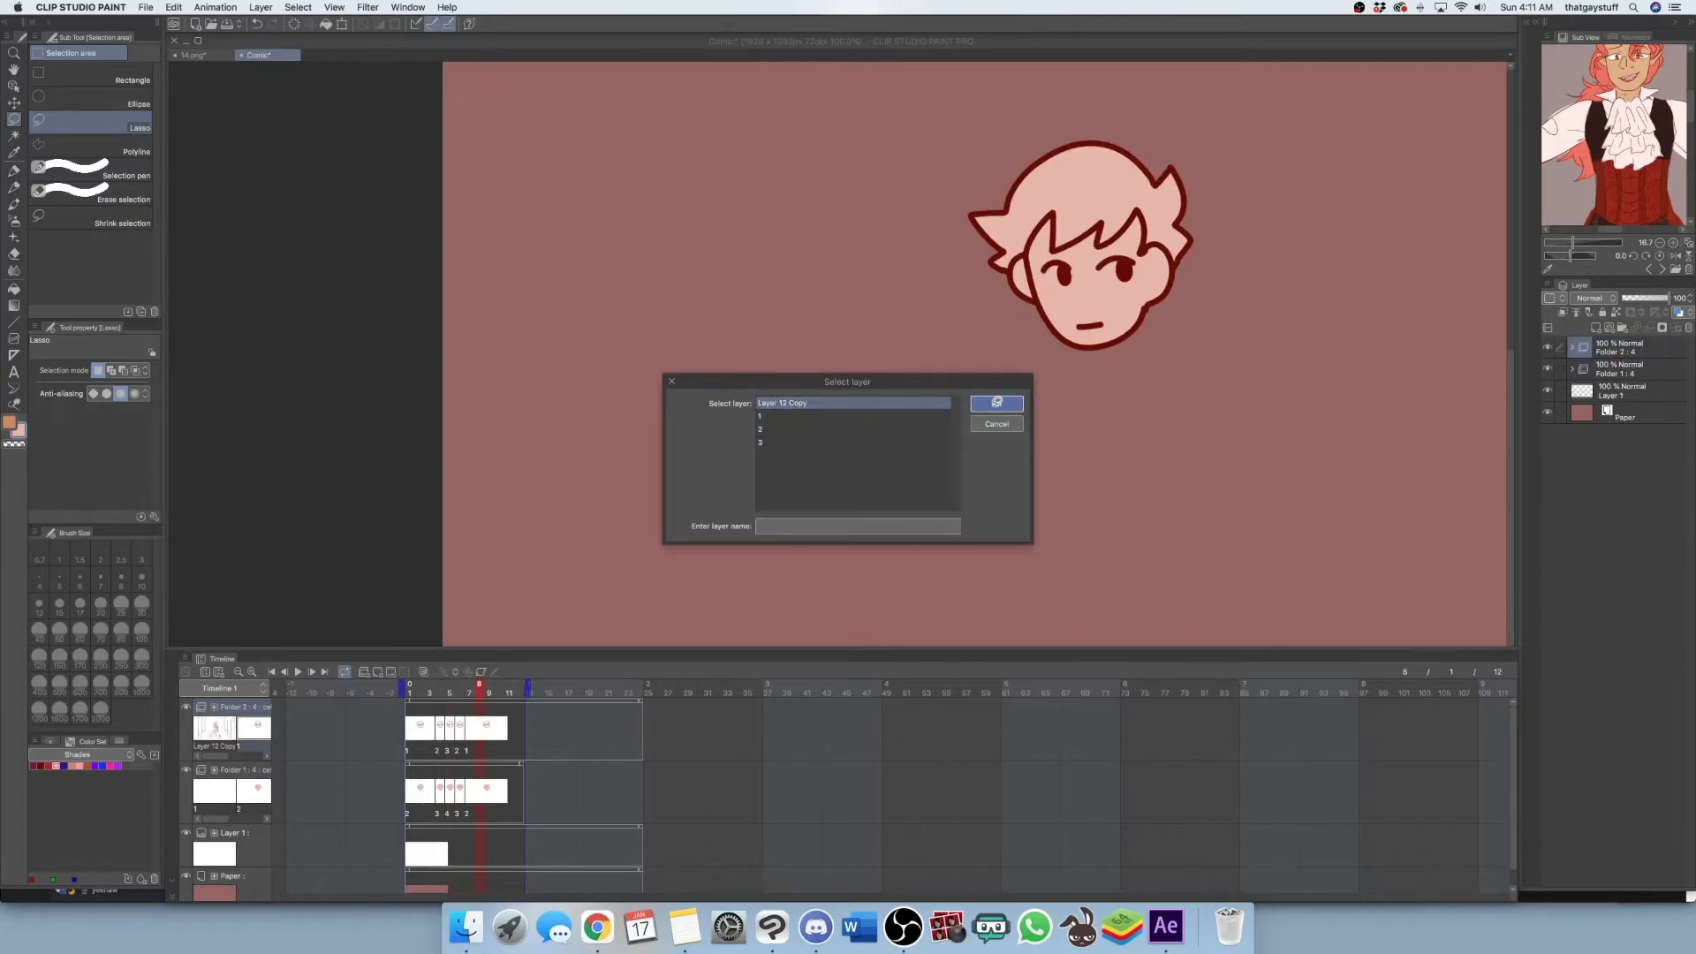
{"action": "left_click", "coordinate": [996, 404]}
{"action": "scroll", "coordinate": [838, 440], "scroll_direction": "down", "scroll_amount": 1}
{"action": "key", "text": "super+plus"}
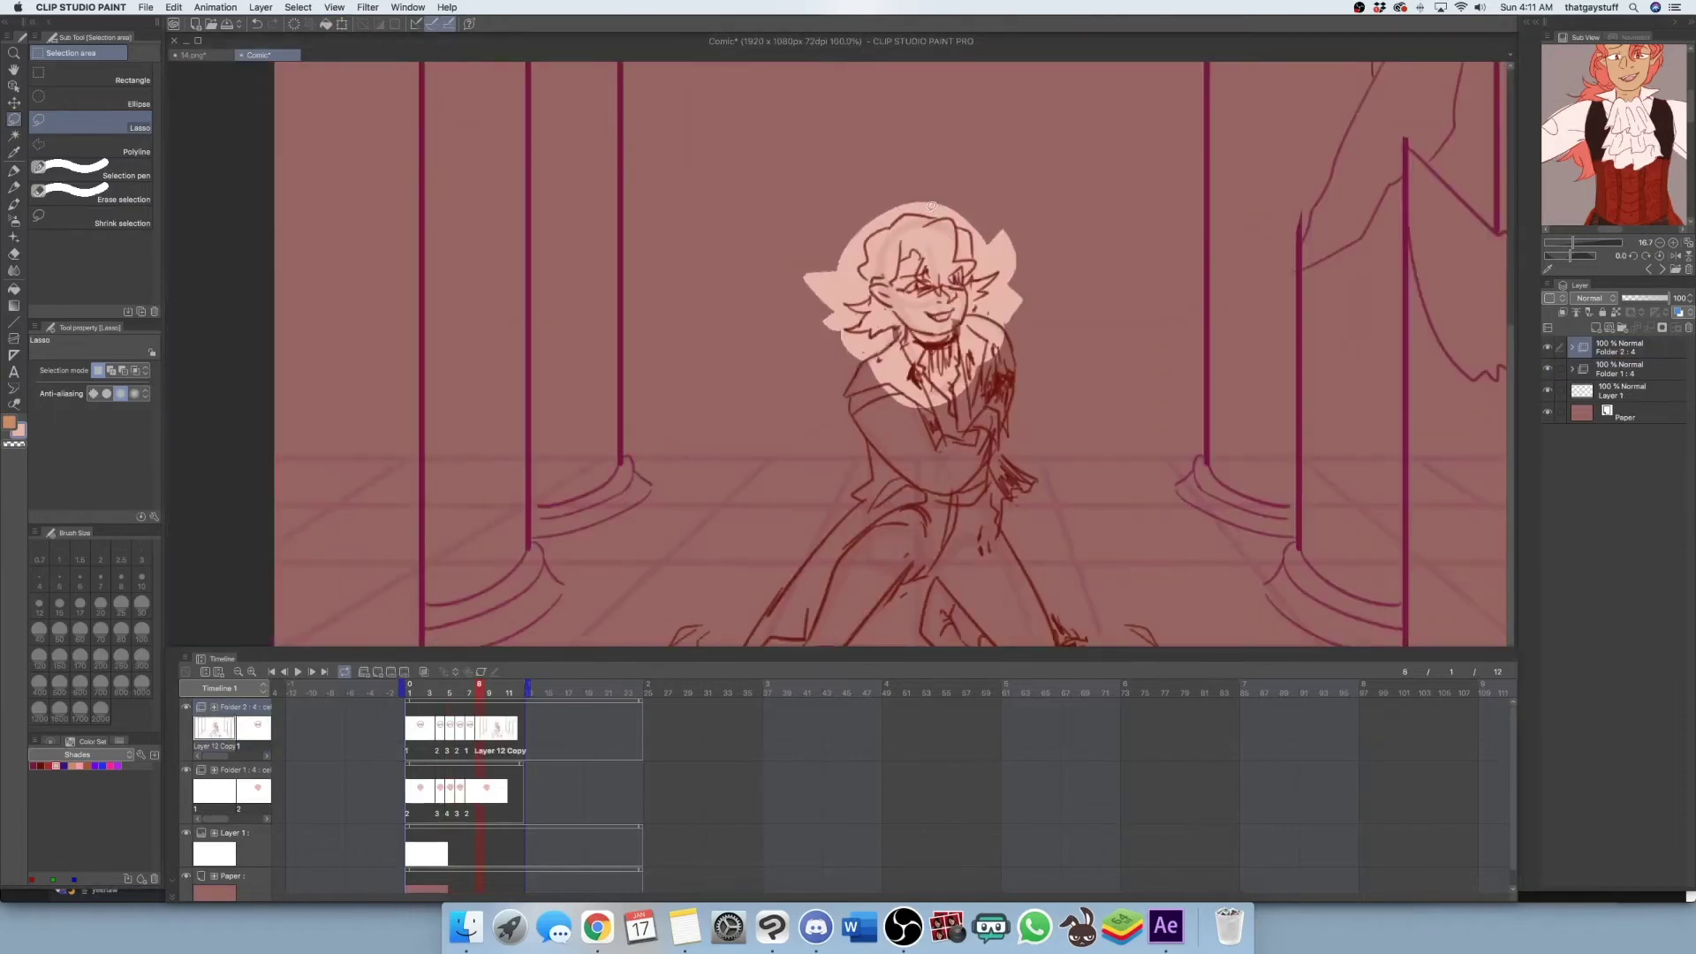
Inspect the drawing at frame 8 up close and at full figure size
{"action": "key", "text": "super+minus"}
{"action": "key", "text": "super+plus"}
{"action": "key", "text": "super+plus"}
{"action": "key", "text": "super+plus"}
{"action": "key", "text": "super+plus"}
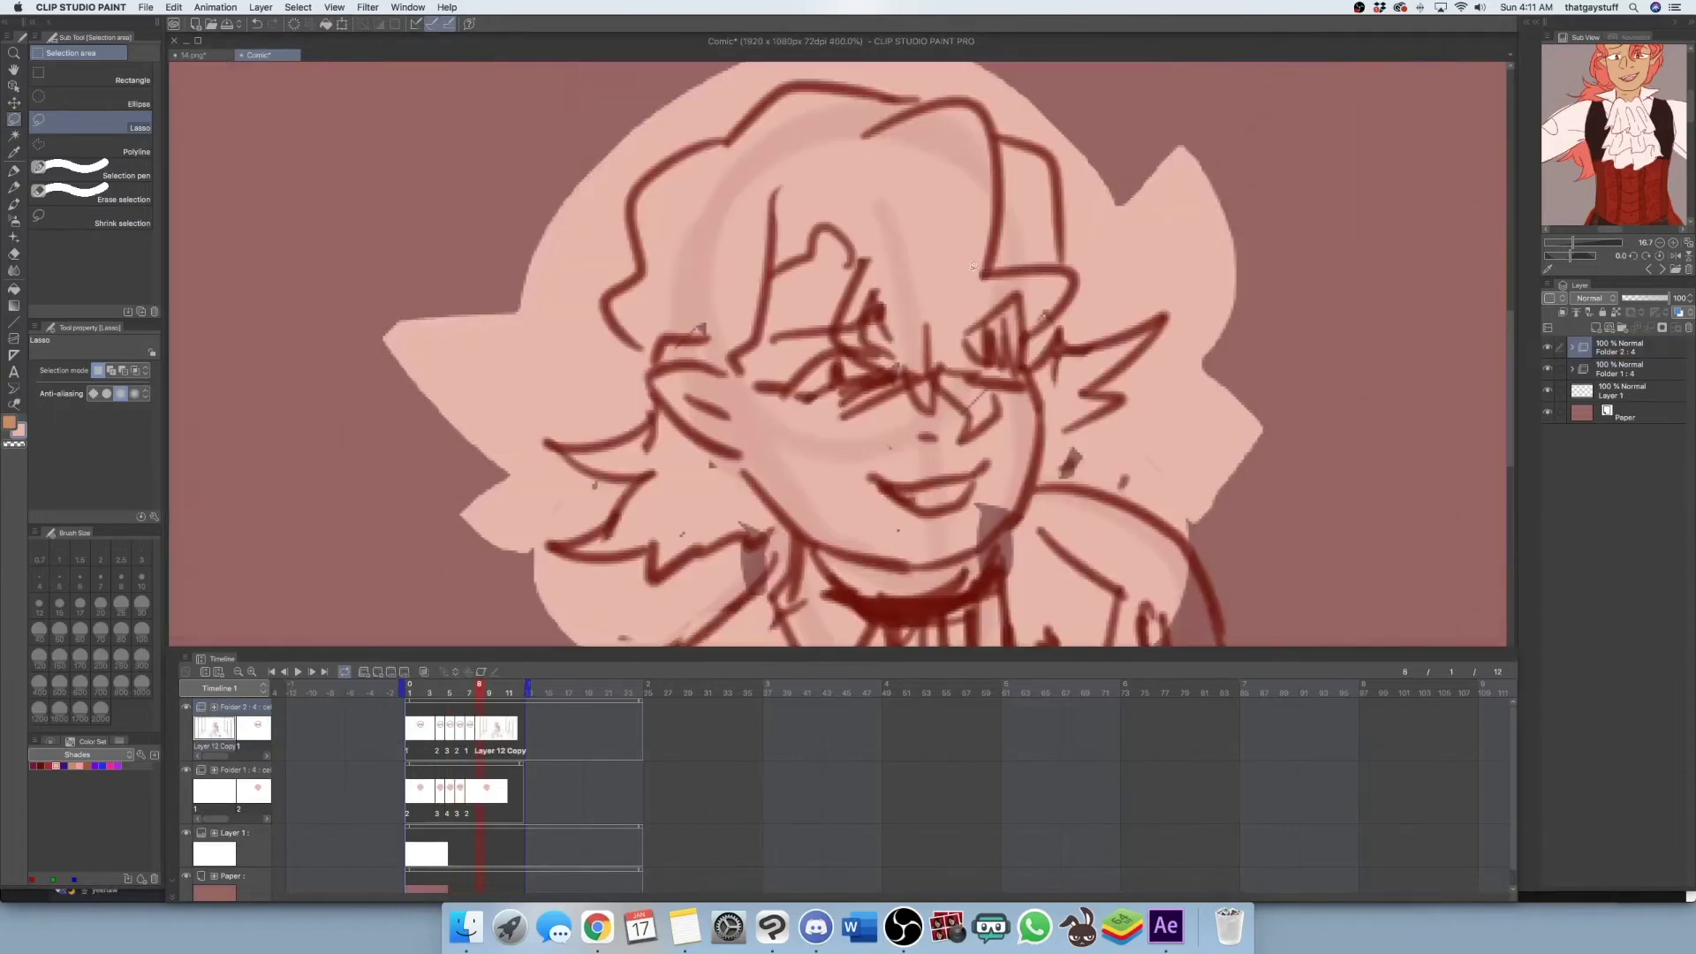
{"action": "key", "text": "super+minus"}
{"action": "key", "text": "super+minus"}
{"action": "key", "text": "super+minus"}
{"action": "key", "text": "super+minus"}
{"action": "key", "text": "super+minus"}
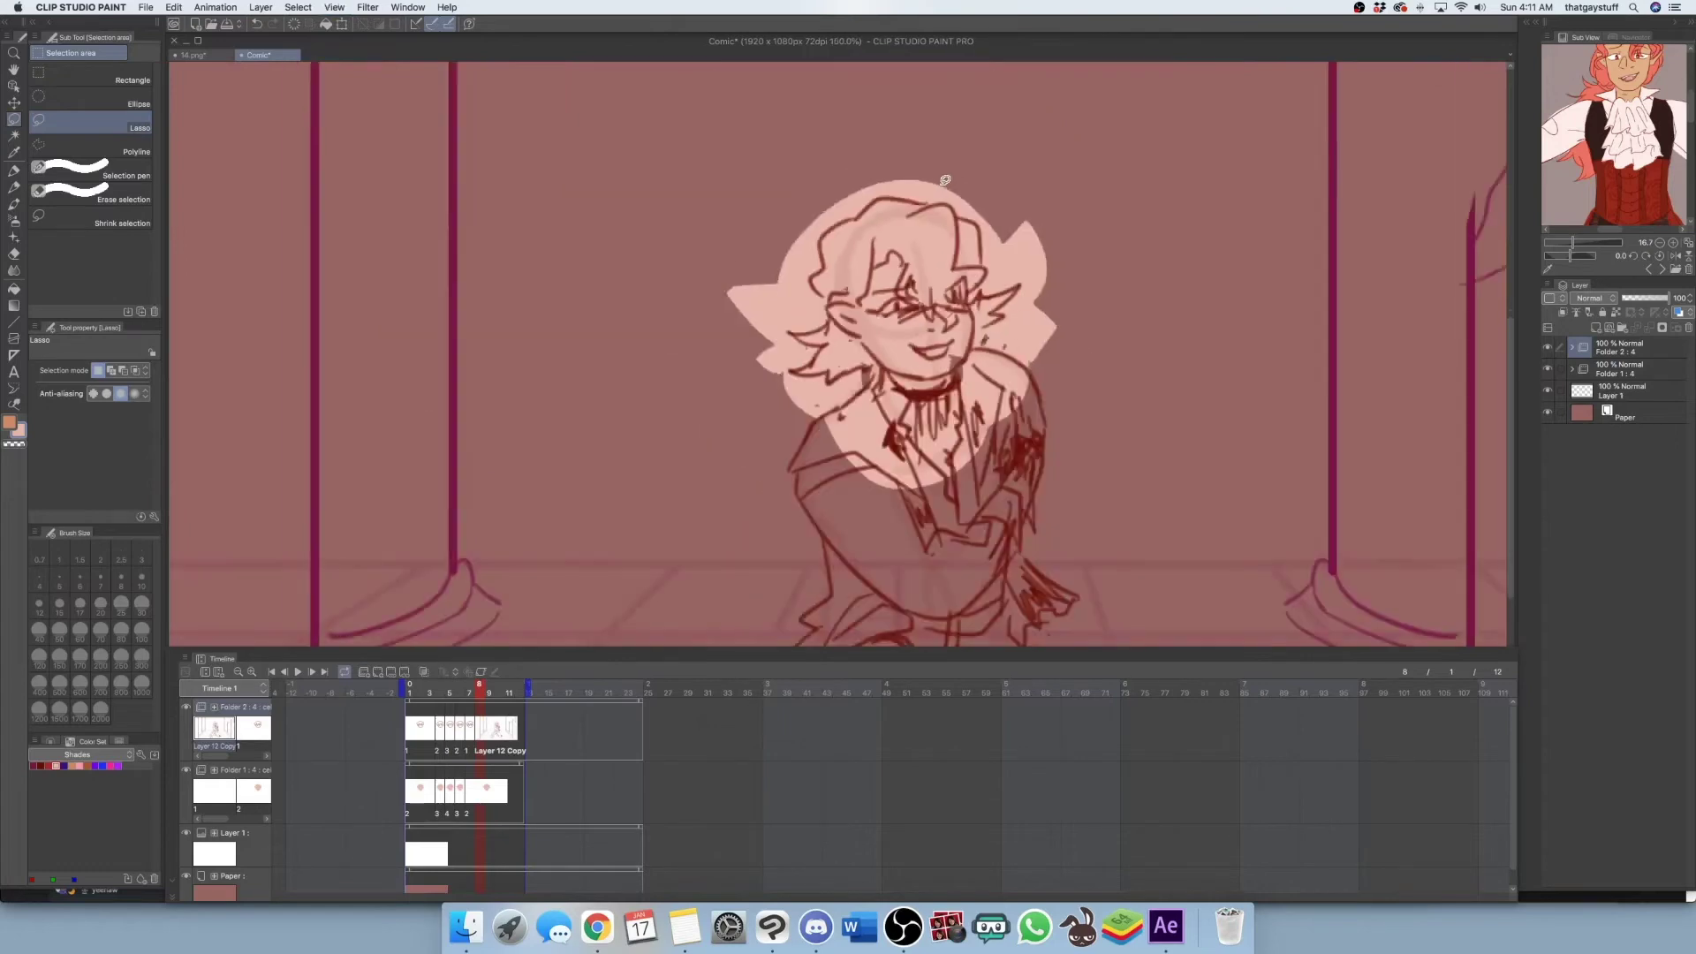
{"action": "key", "text": "super+plus"}
{"action": "key", "text": "super+minus"}
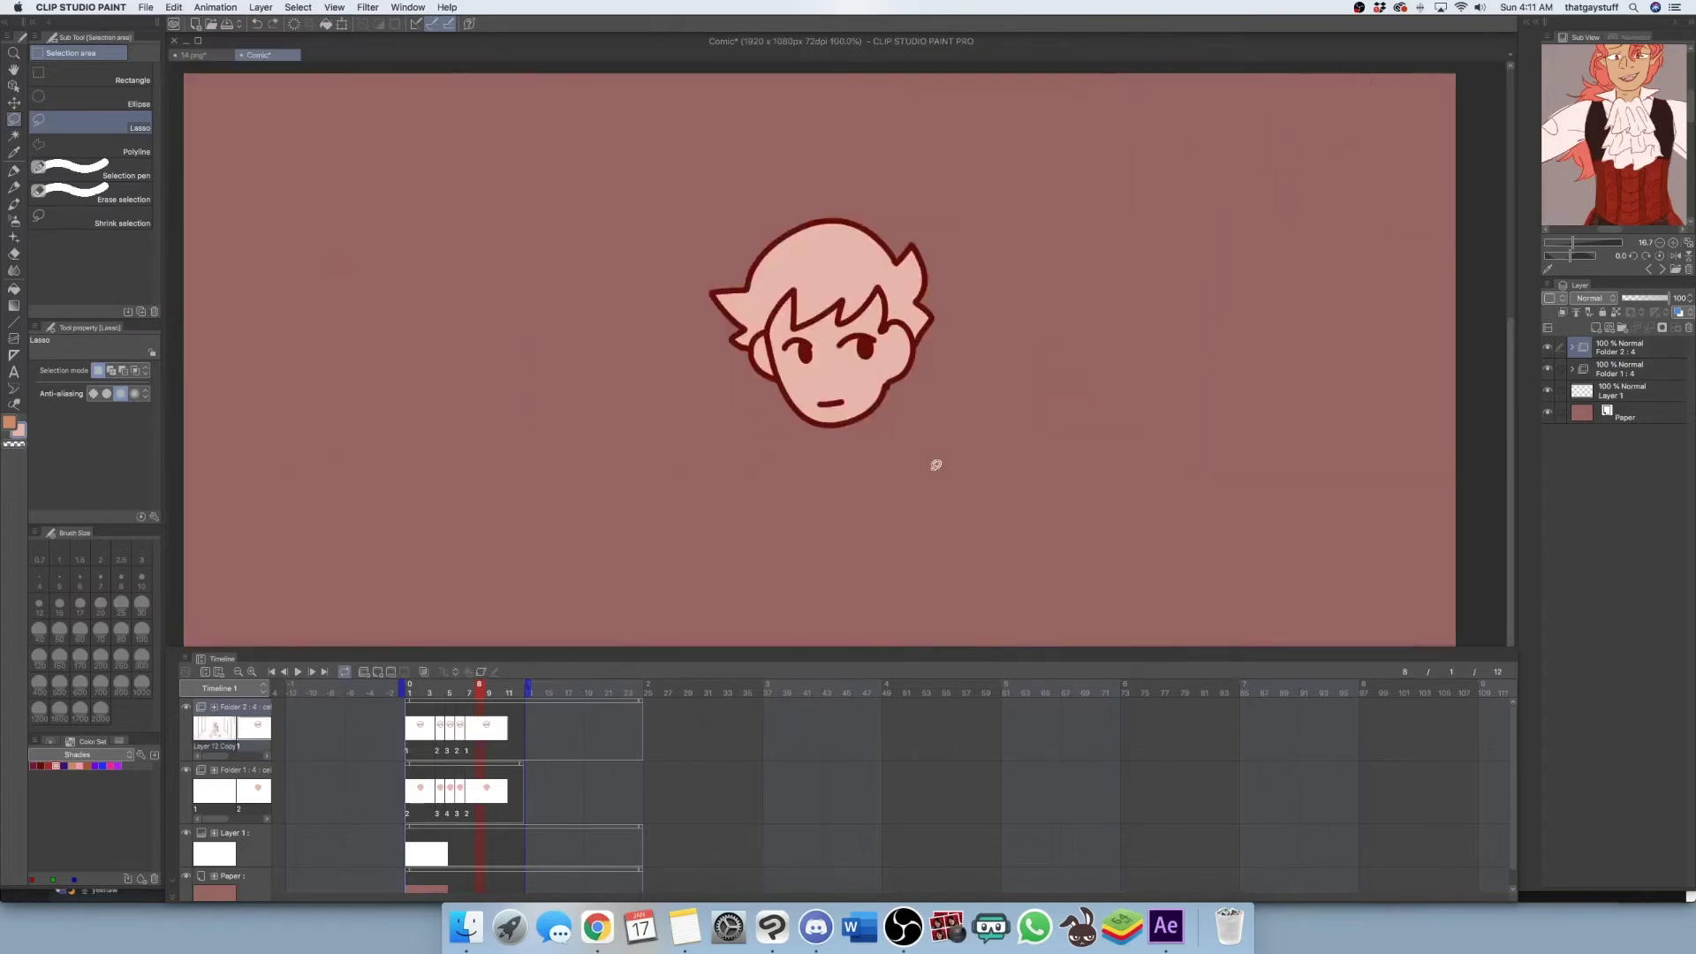
{"action": "key", "text": "super+plus"}
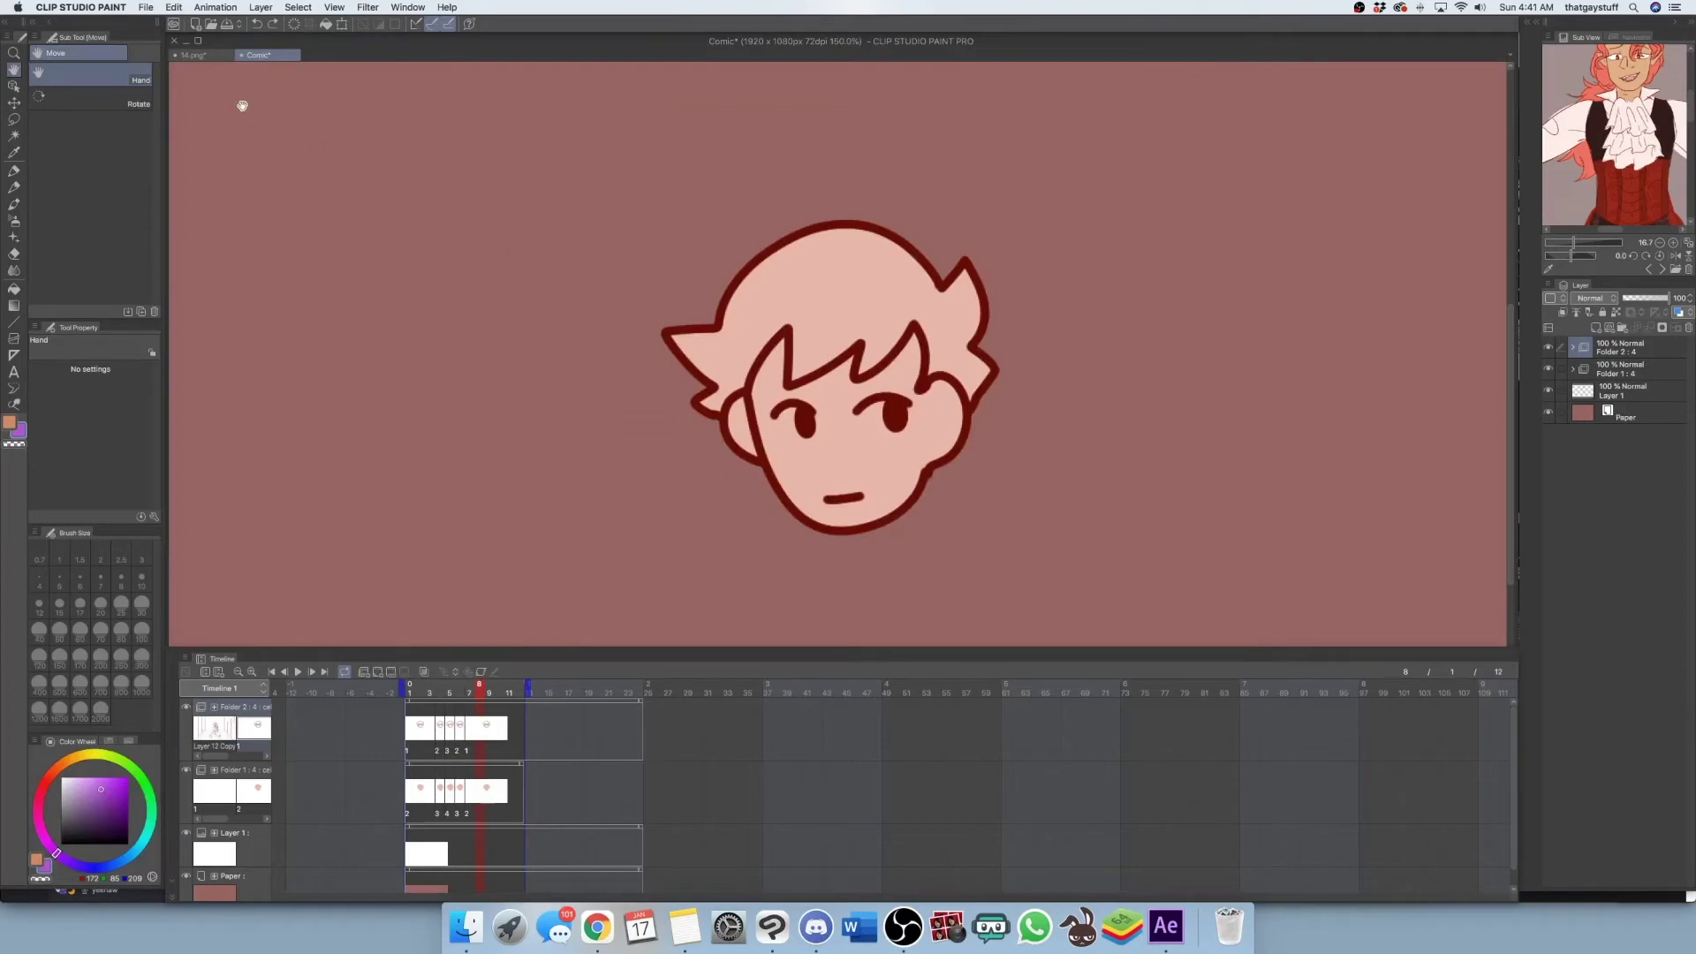
{"action": "left_click", "coordinate": [168, 7]}
{"action": "mouse_move", "coordinate": [146, 7]}
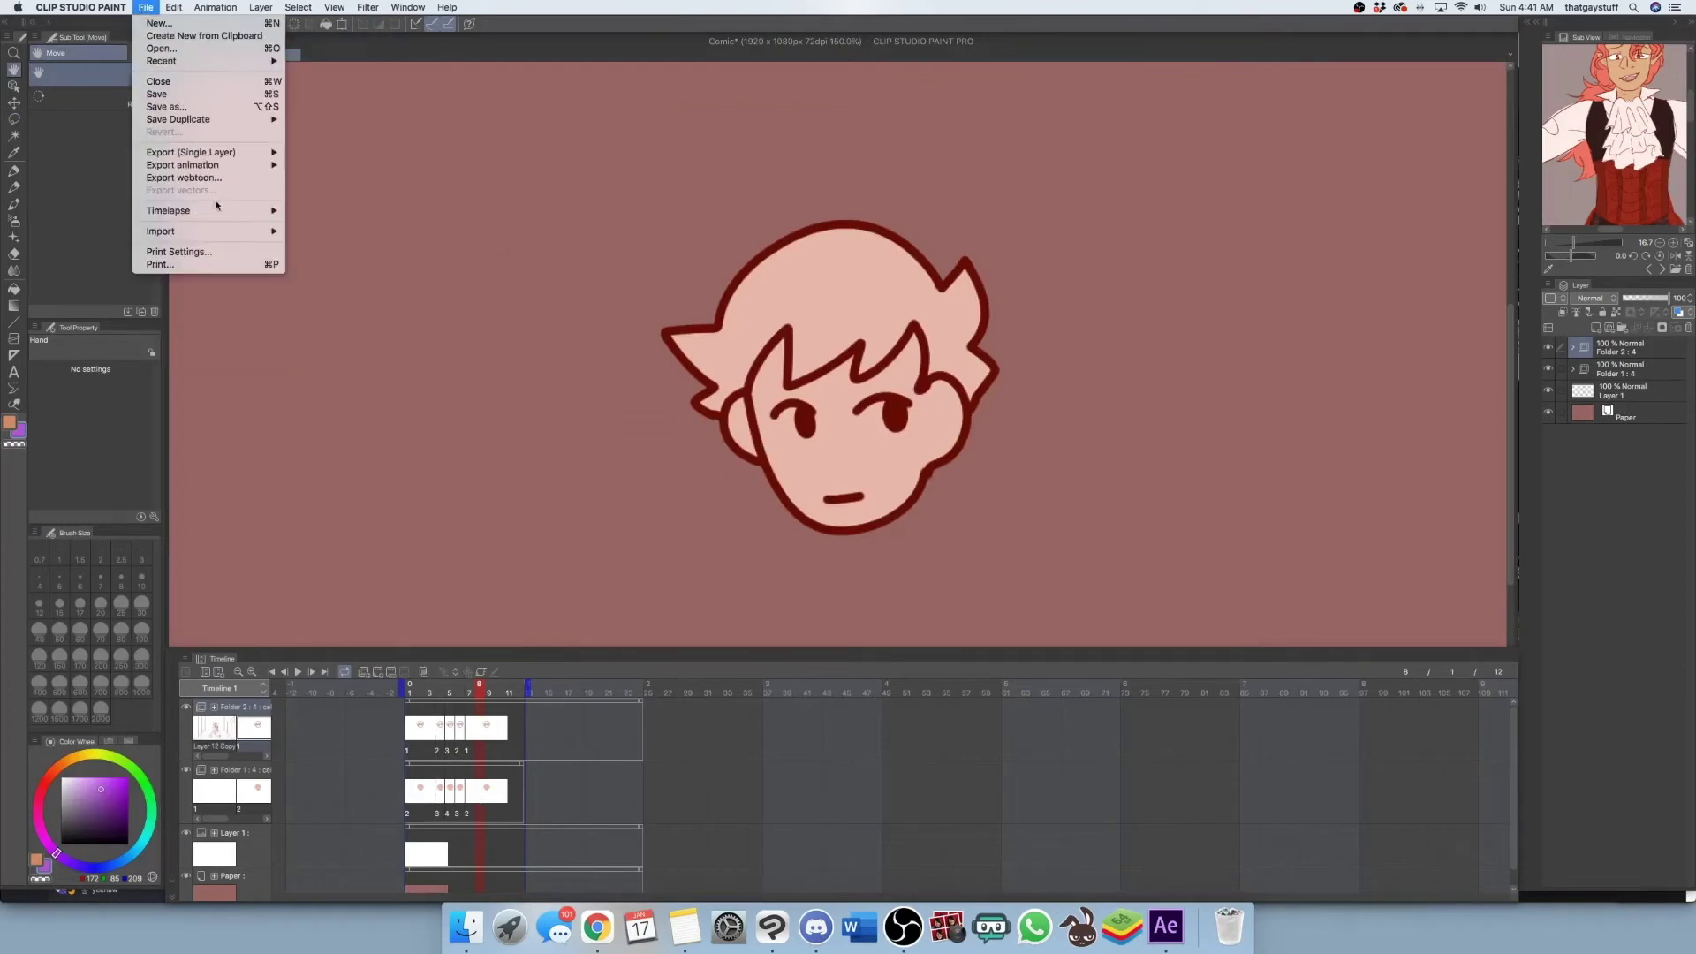
{"action": "mouse_move", "coordinate": [218, 165]}
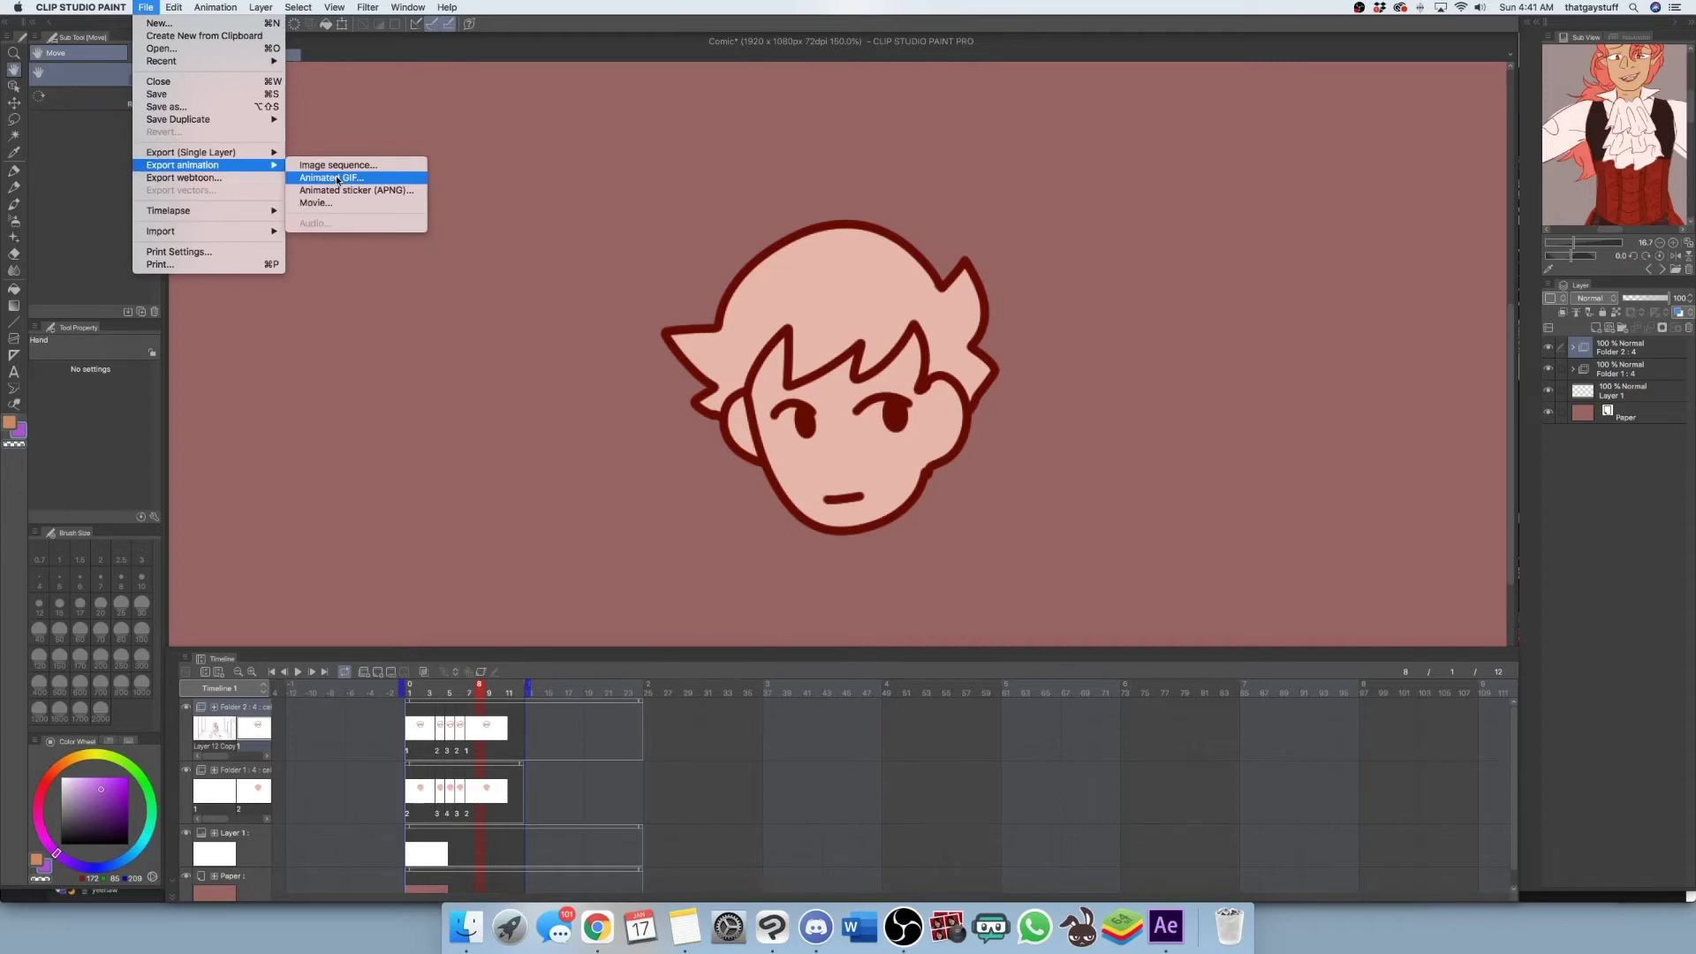
{"action": "key", "text": "Escape"}
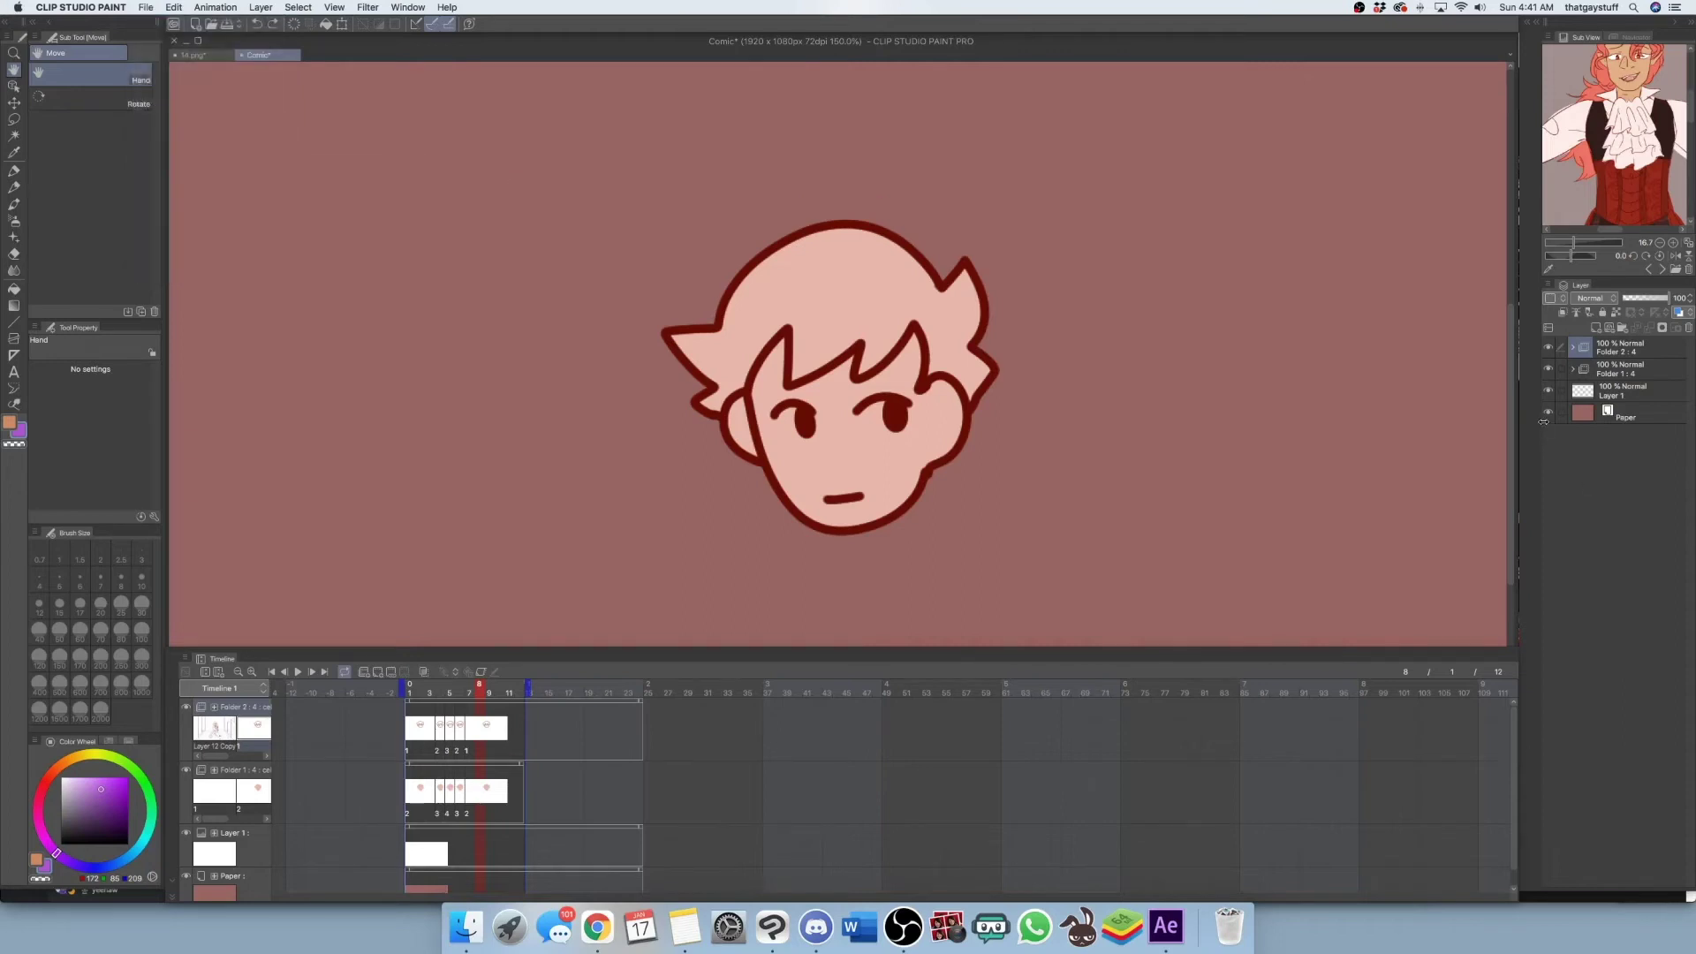
Hide the Paper layer for a transparent background and open the image sequence export settings
{"action": "left_click", "coordinate": [1547, 413]}
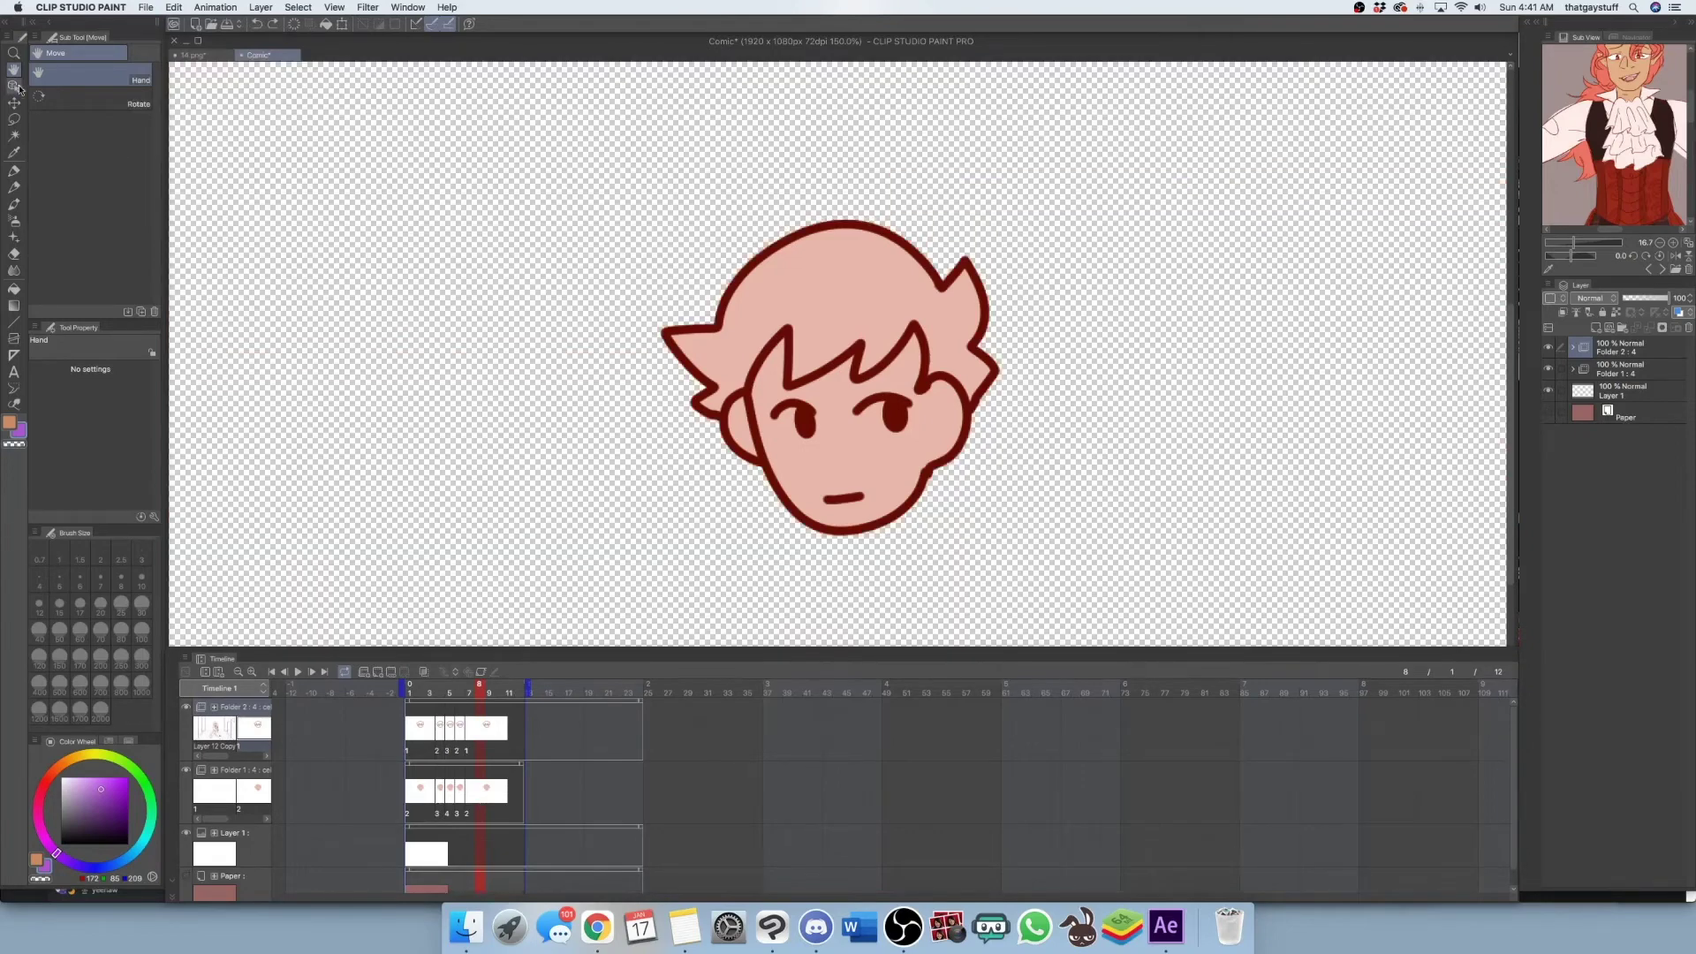
{"action": "left_click", "coordinate": [145, 7]}
{"action": "mouse_move", "coordinate": [284, 166]}
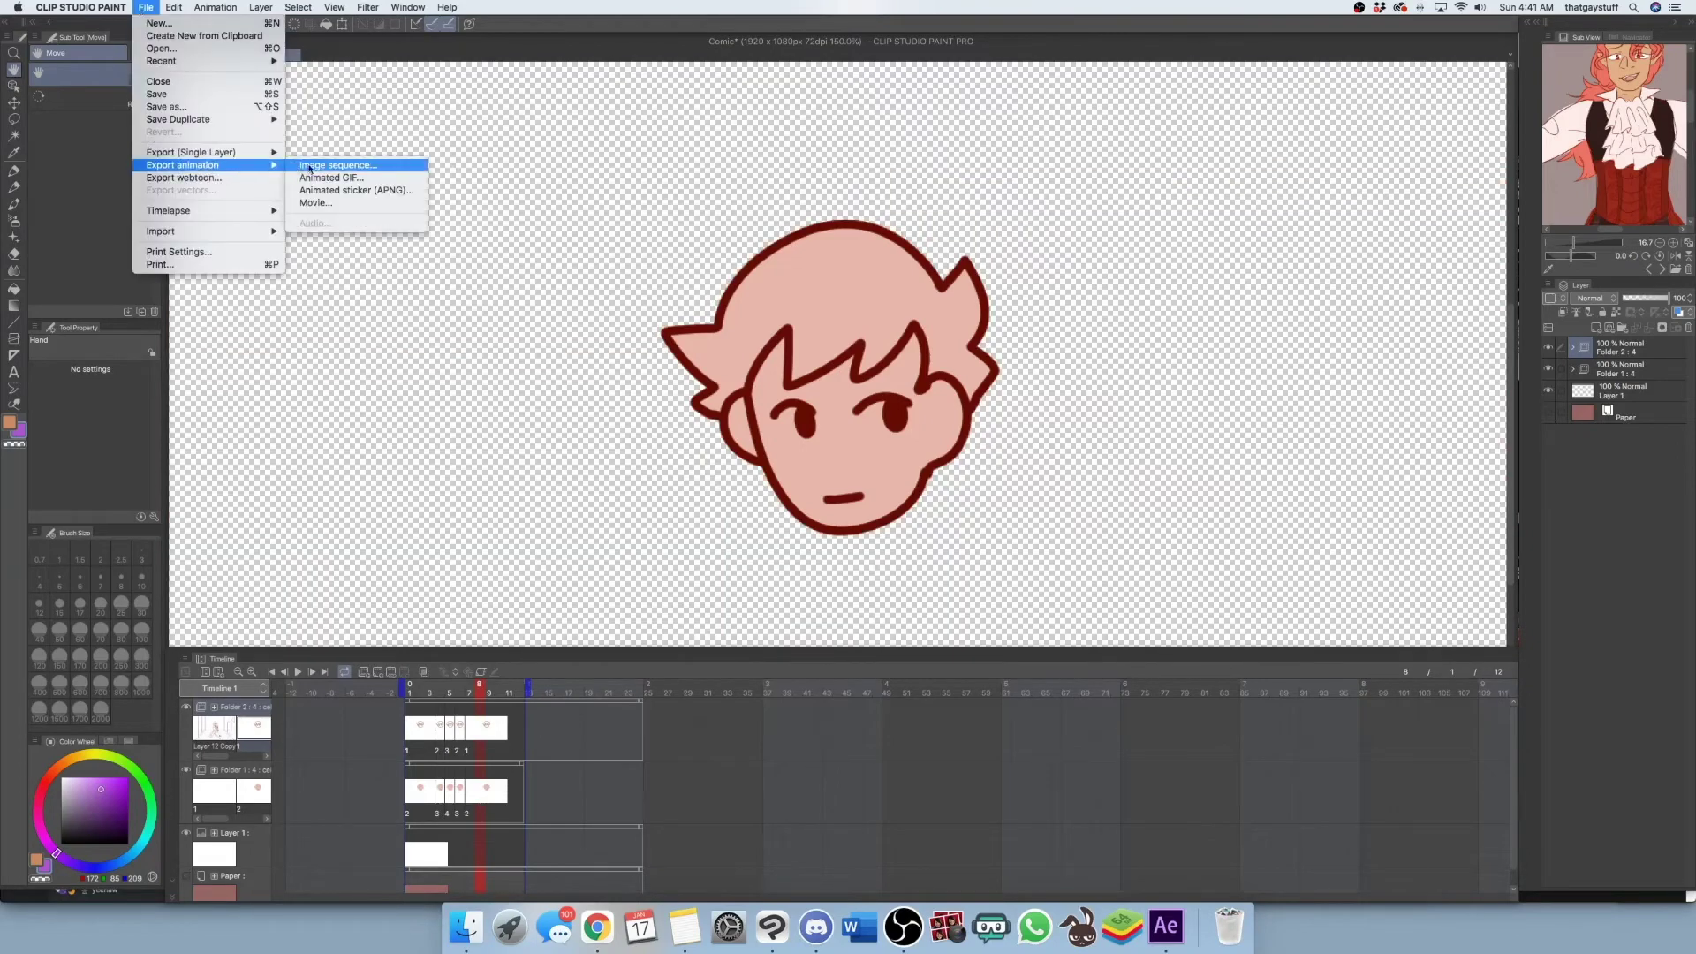
{"action": "left_click", "coordinate": [310, 166]}
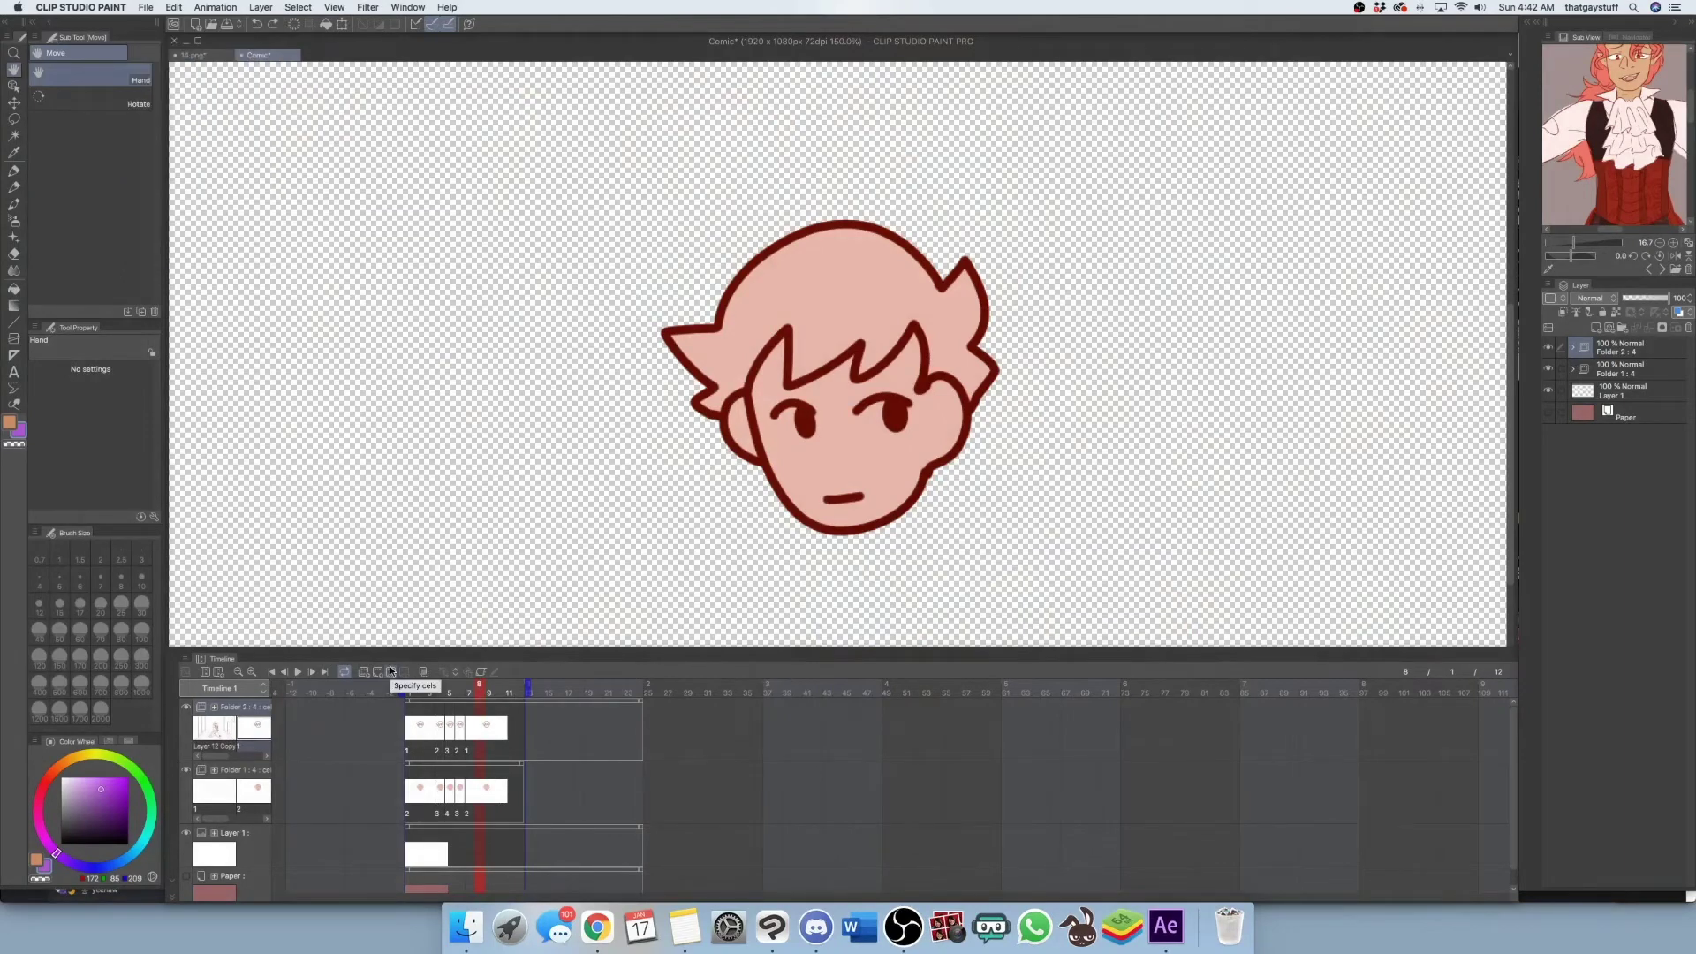
Start an animated GIF export named Comic in Downloads, try the limited loop count and return it to Unlimited
{"action": "left_click", "coordinate": [174, 7]}
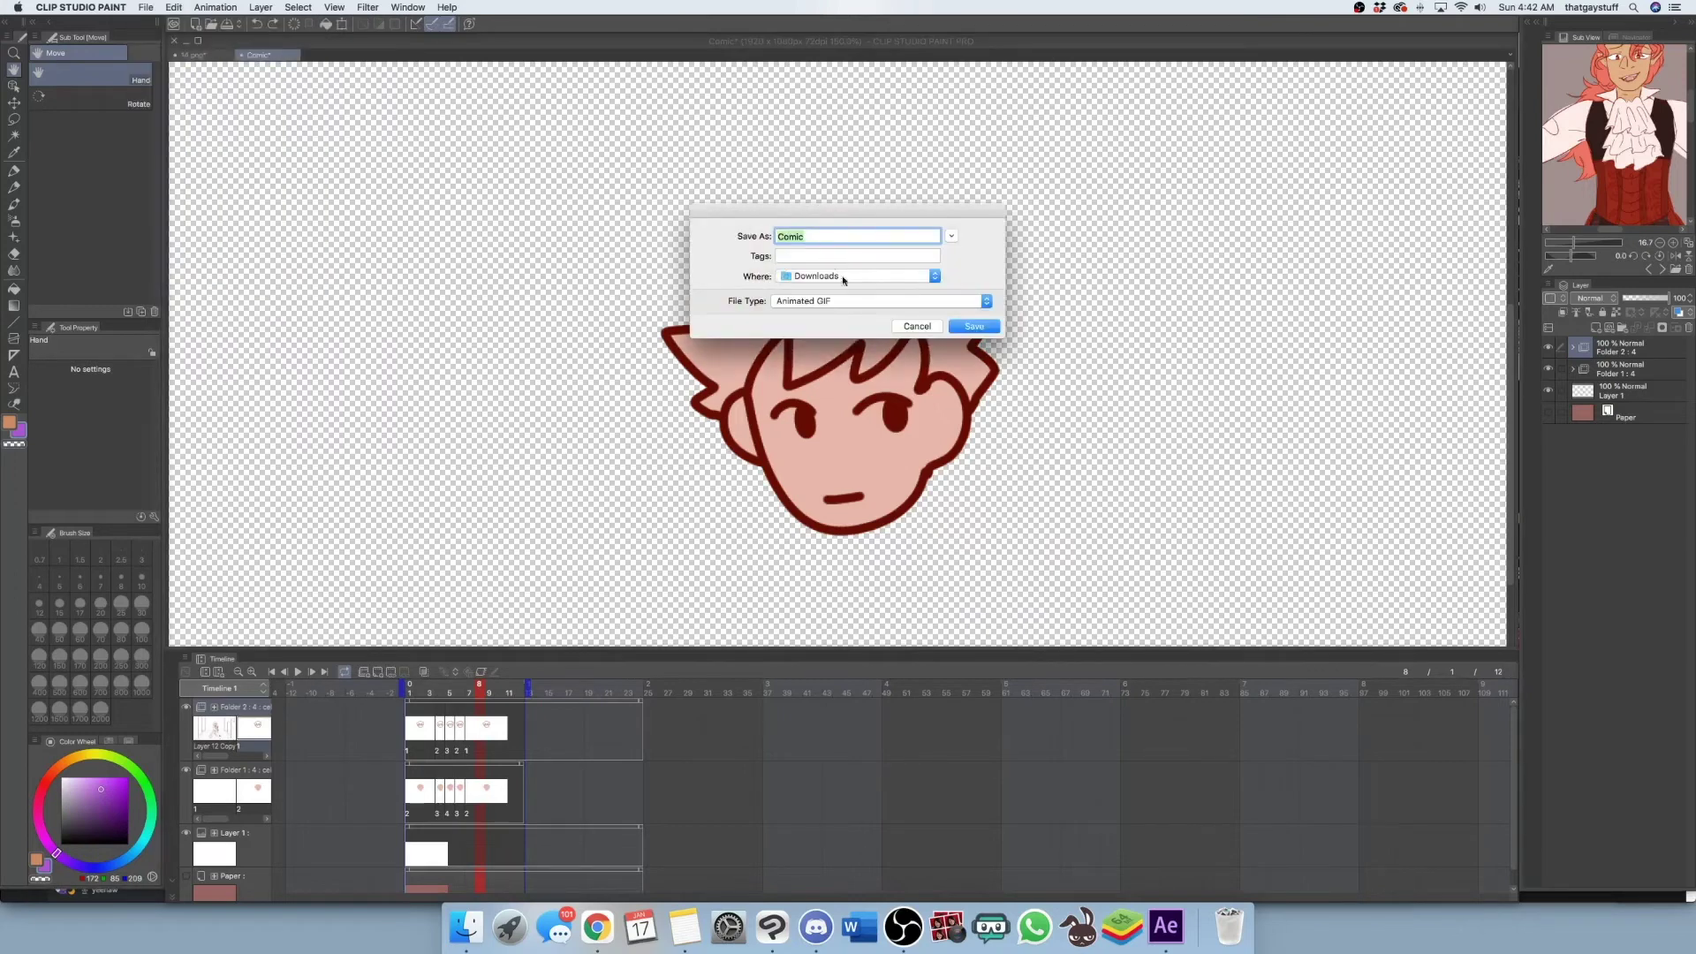
{"action": "left_click", "coordinate": [973, 326]}
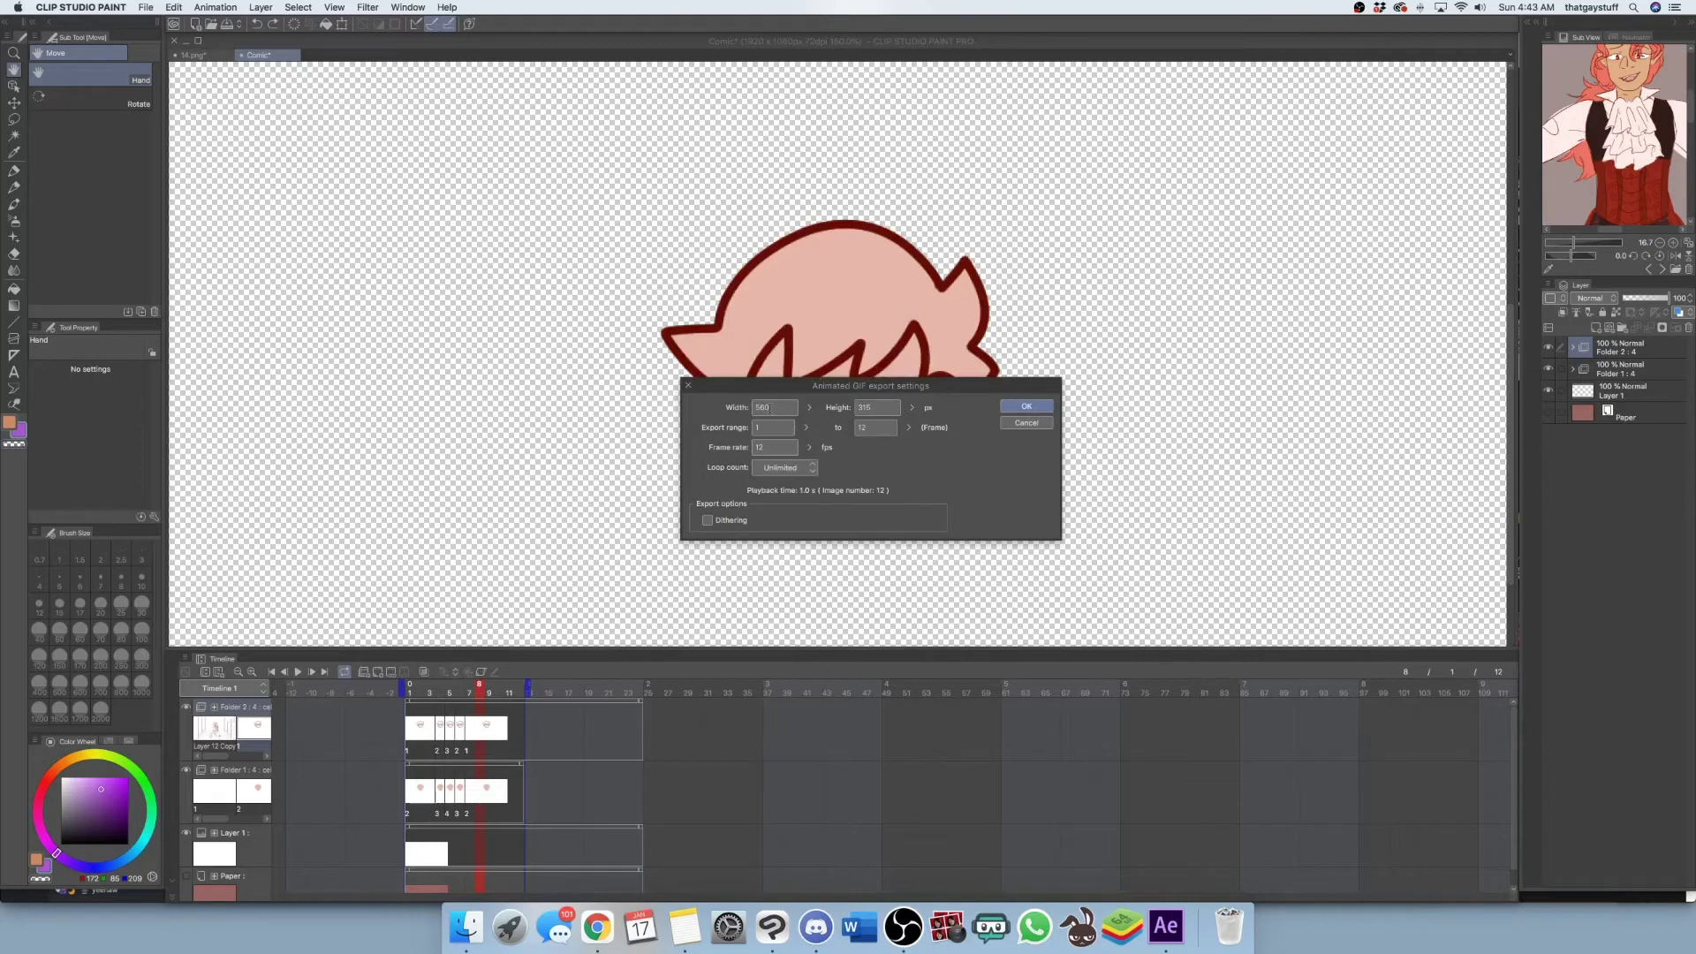
{"action": "left_click", "coordinate": [784, 467]}
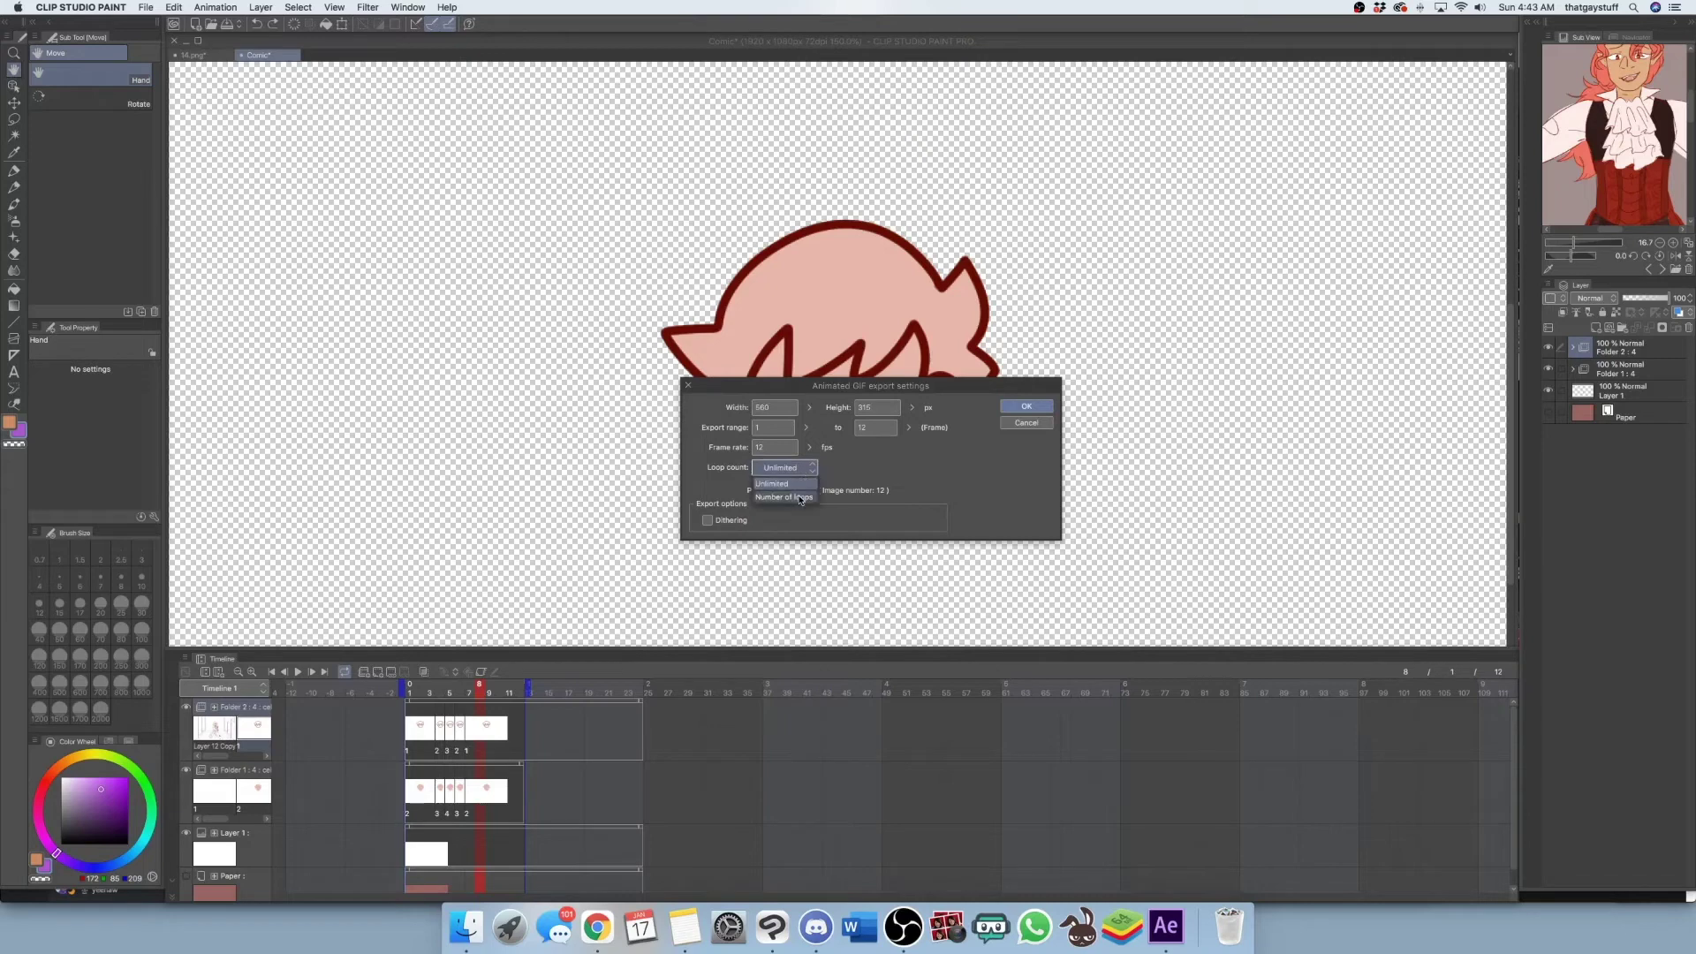
{"action": "left_click", "coordinate": [800, 498]}
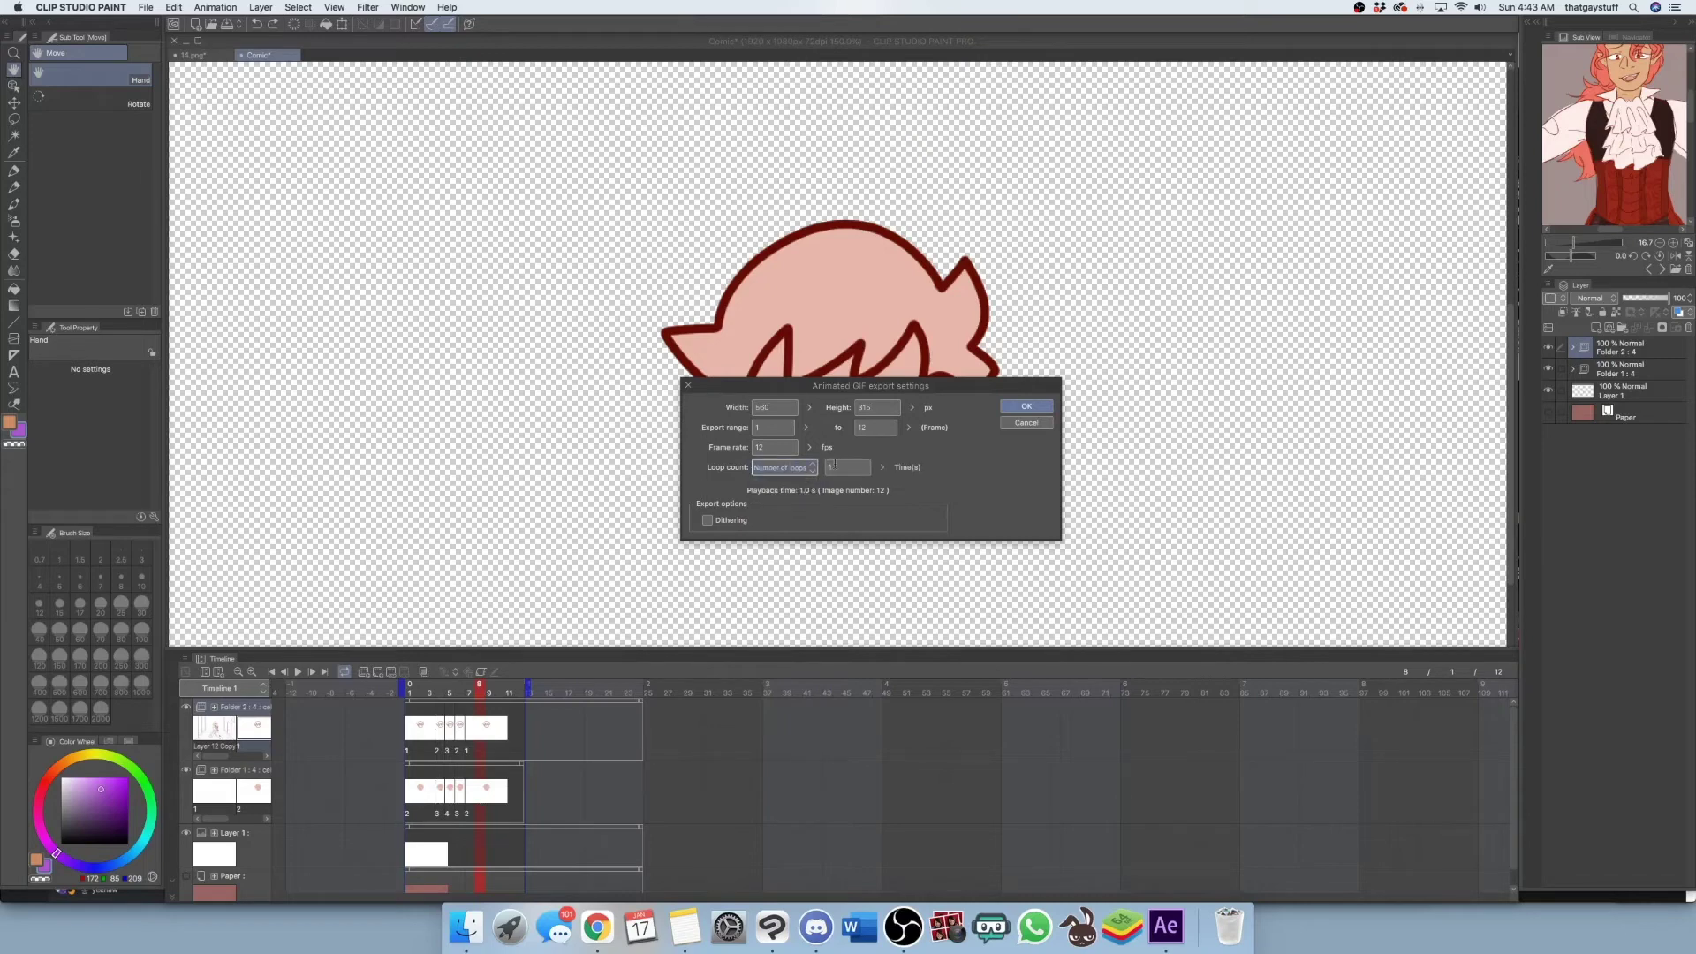
{"action": "left_click", "coordinate": [783, 467]}
{"action": "left_click", "coordinate": [793, 477]}
Try limiting the GIF export range to frame 4 only and cancel the export
{"action": "left_click", "coordinate": [880, 427]}
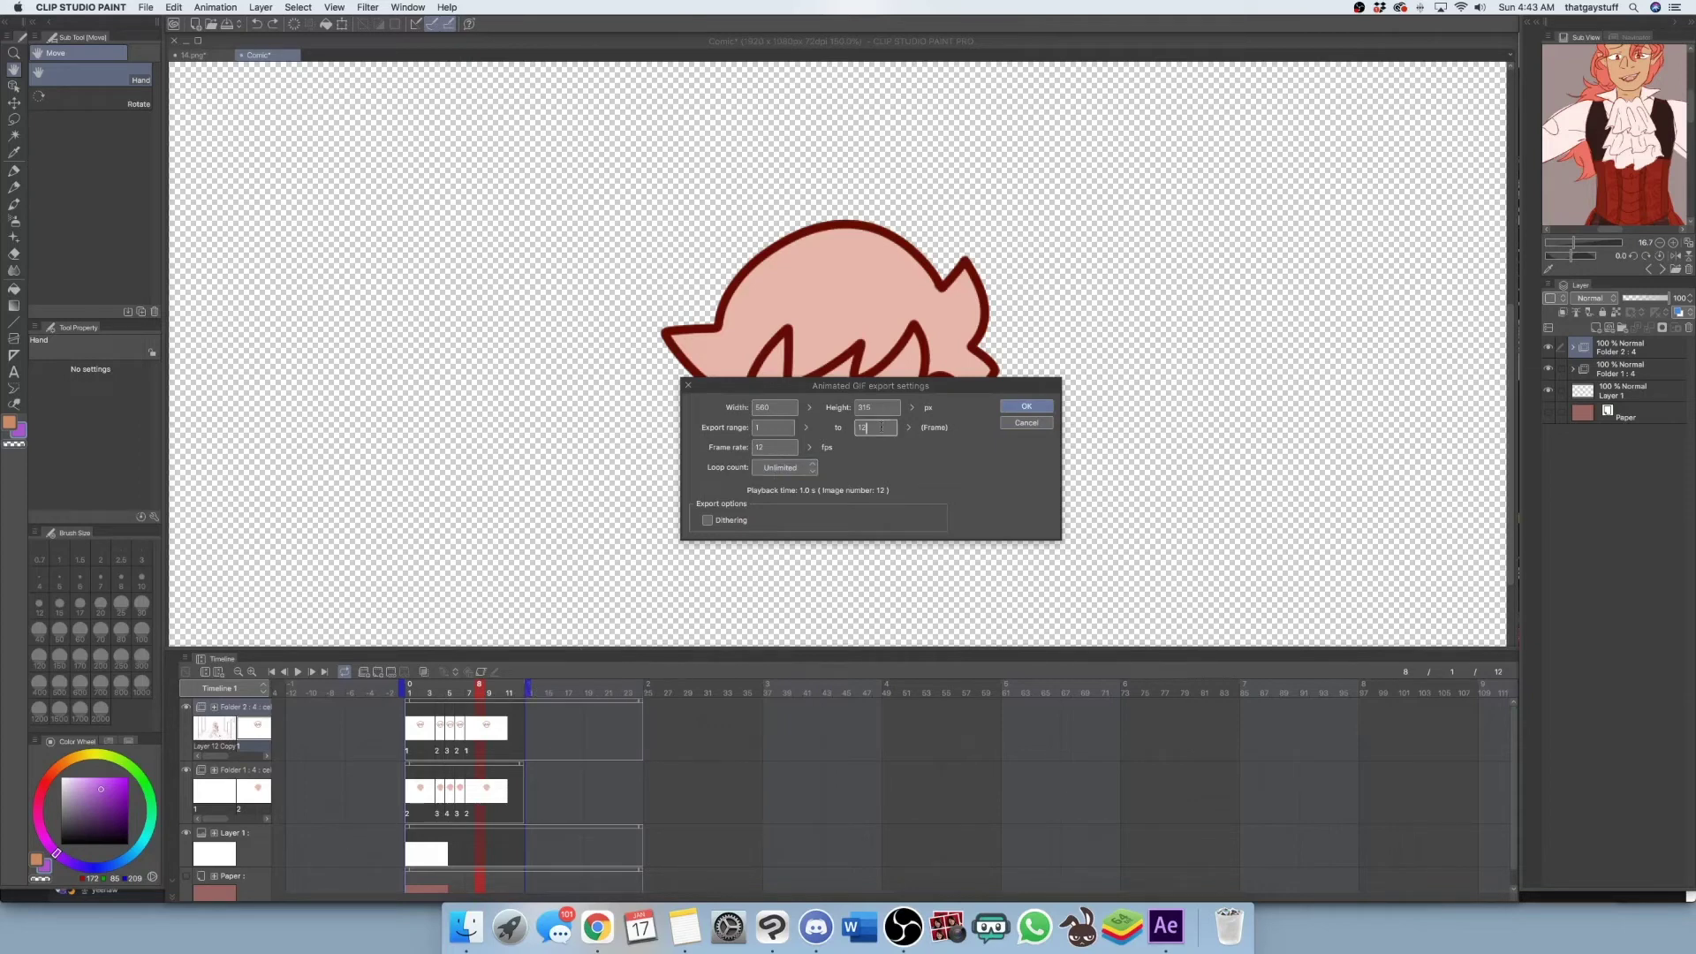
{"action": "key", "text": "BackSpace"}
{"action": "key", "text": "BackSpace"}
{"action": "type", "text": "2"}
{"action": "left_click", "coordinate": [782, 432]}
{"action": "key", "text": "BackSpace"}
{"action": "type", "text": "3"}
{"action": "key", "text": "BackSpace"}
{"action": "type", "text": "4"}
{"action": "left_click", "coordinate": [878, 425]}
{"action": "key", "text": "BackSpace"}
{"action": "type", "text": "4"}
{"action": "left_click", "coordinate": [1024, 425]}
Open the image sequence export settings and replace the sequence name with 1bel
{"action": "left_click", "coordinate": [146, 7]}
{"action": "mouse_move", "coordinate": [224, 167]}
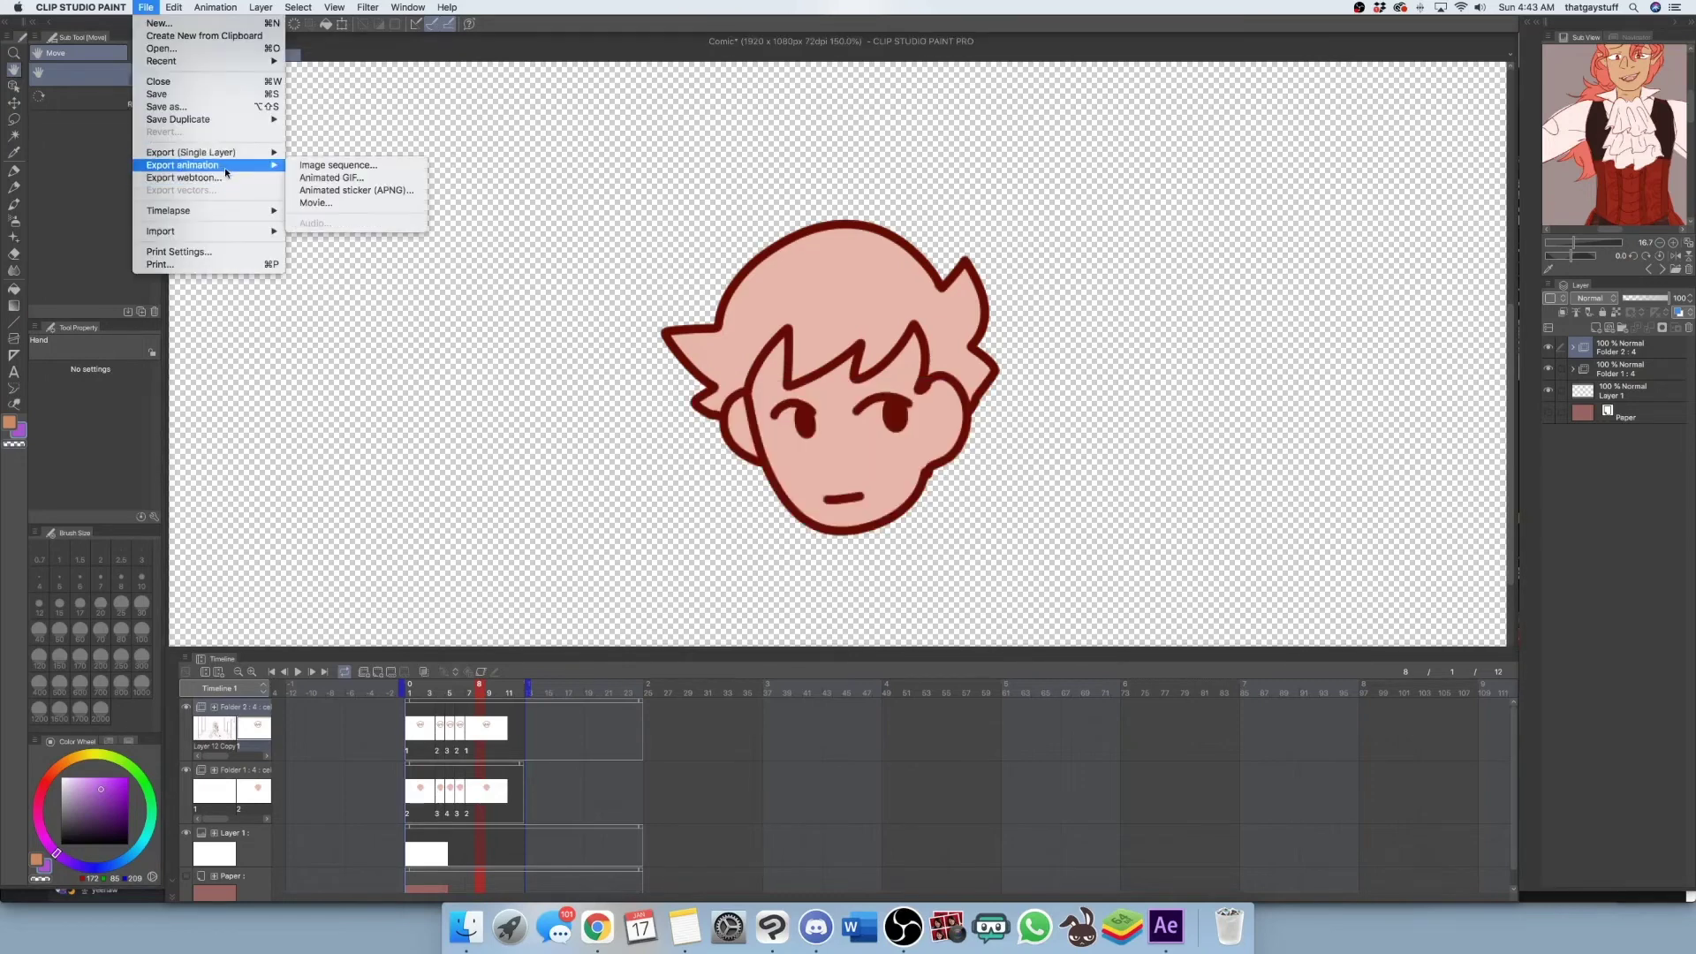
{"action": "left_click", "coordinate": [358, 166]}
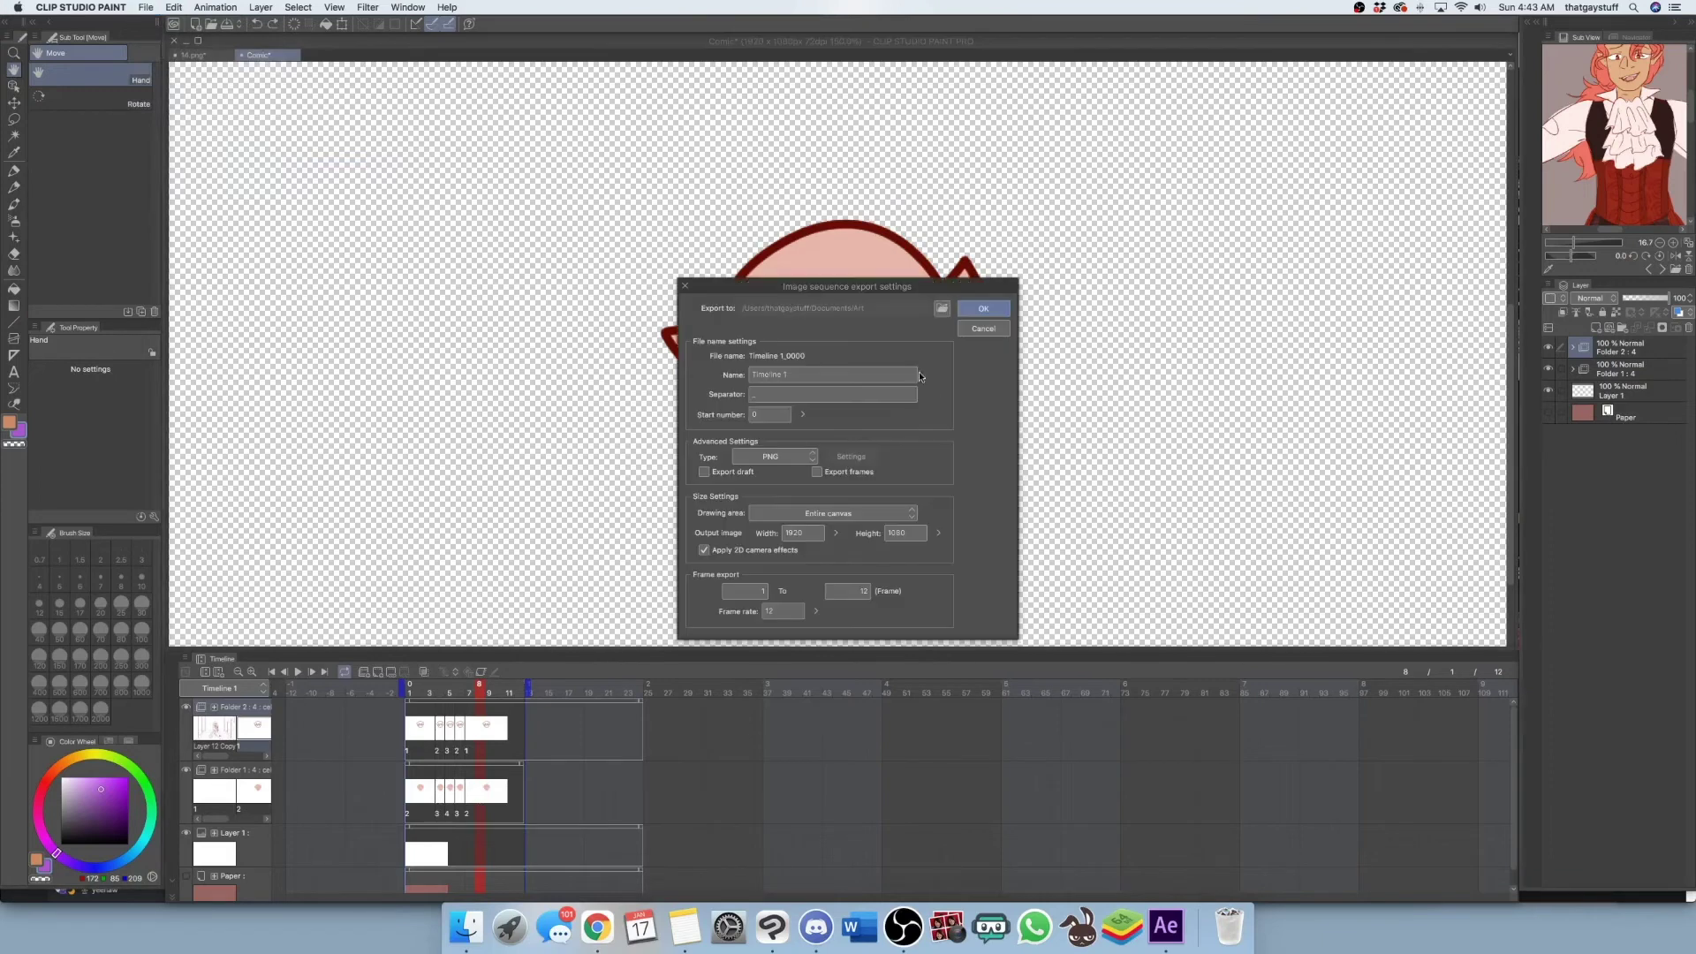
{"action": "left_click", "coordinate": [810, 376]}
{"action": "key", "text": "BackSpace"}
{"action": "key", "text": "BackSpace"}
{"action": "key", "text": "BackSpace"}
{"action": "key", "text": "BackSpace"}
{"action": "key", "text": "BackSpace"}
{"action": "key", "text": "BackSpace"}
{"action": "key", "text": "BackSpace"}
{"action": "key", "text": "BackSpace"}
{"action": "key", "text": "BackSpace"}
{"action": "key", "text": "BackSpace"}
{"action": "type", "text": "1bel"}
Set the start number of the exported image sequence to 1
{"action": "left_click", "coordinate": [777, 415]}
{"action": "key", "text": "BackSpace"}
{"action": "type", "text": "54354"}
{"action": "key", "text": "BackSpace"}
{"action": "key", "text": "BackSpace"}
{"action": "key", "text": "BackSpace"}
{"action": "key", "text": "BackSpace"}
{"action": "key", "text": "BackSpace"}
{"action": "type", "text": "1"}
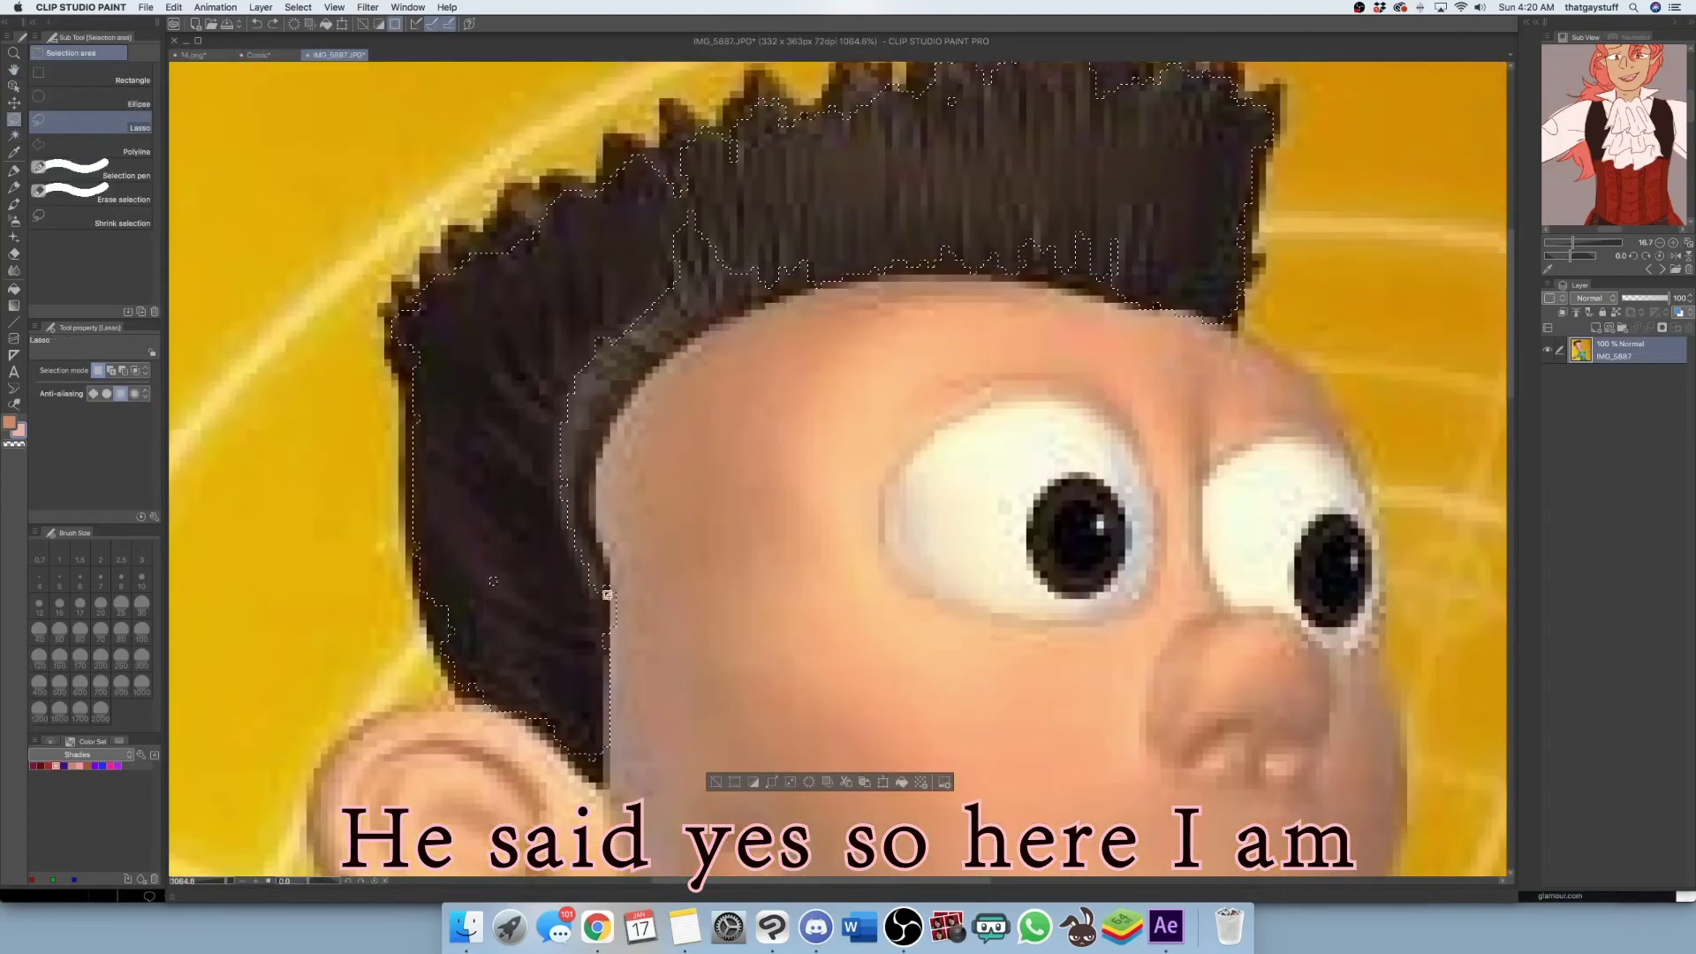
Extend the lasso selection along the spiky upper edge of the cartoon boy's hair in IMG_5887
{"action": "scroll", "coordinate": [837, 492], "scroll_direction": "up", "scroll_amount": 2}
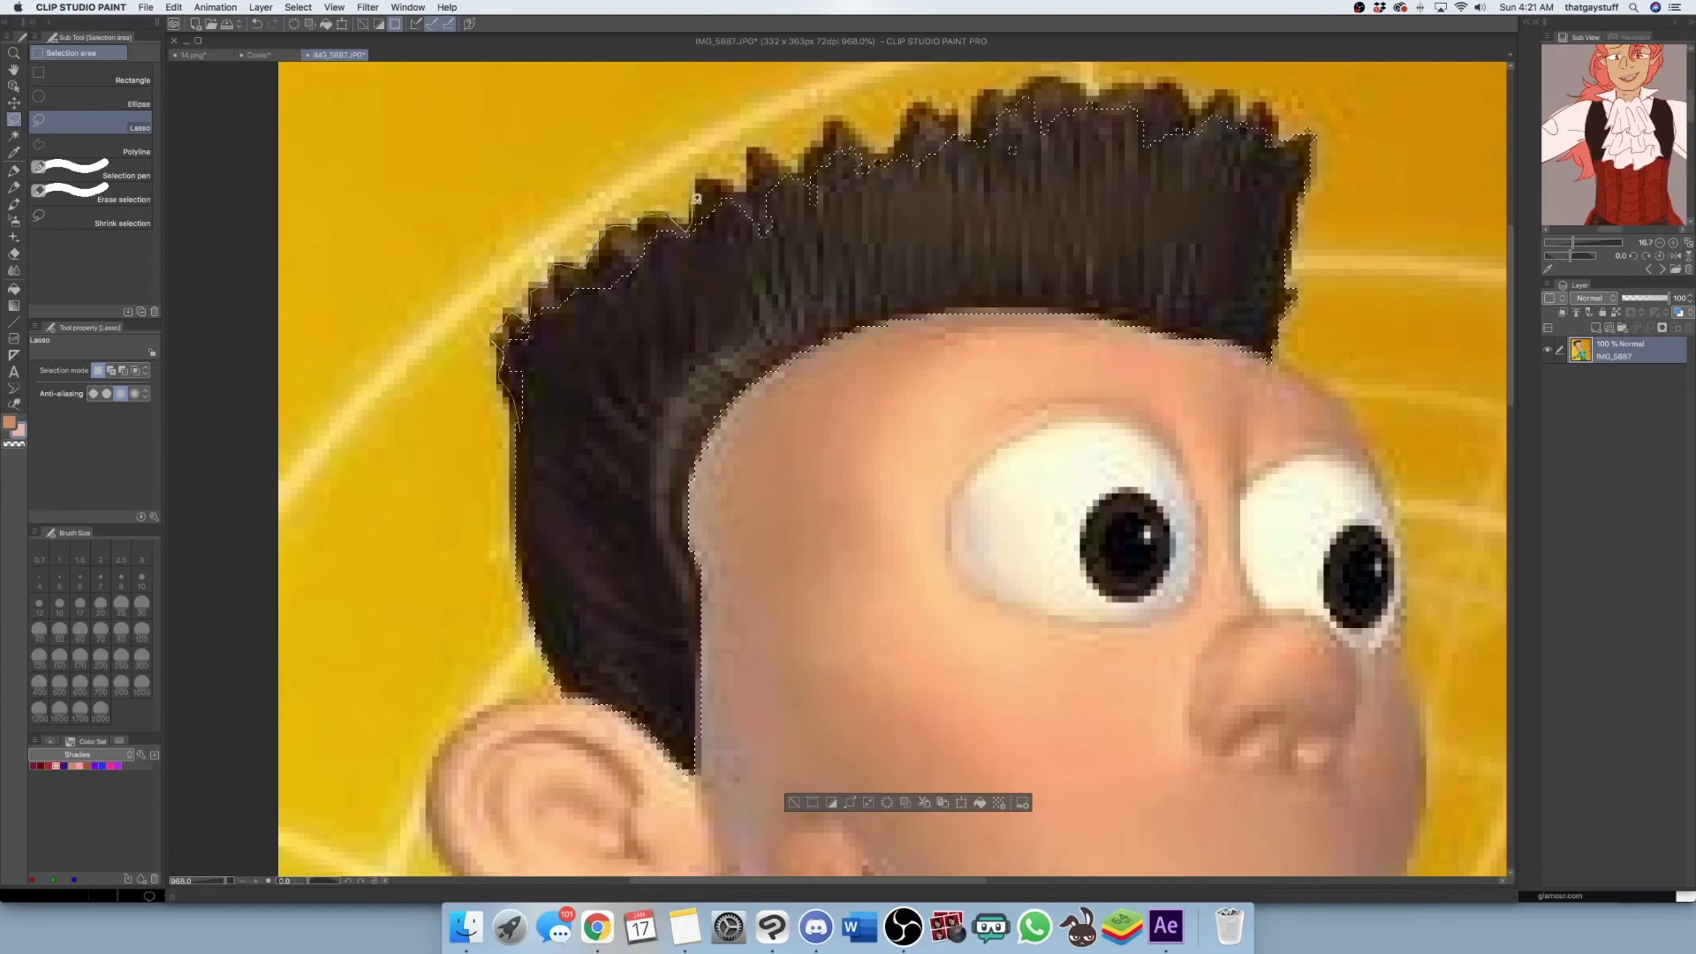
{"action": "scroll", "coordinate": [696, 199], "scroll_direction": "up", "scroll_amount": 2}
{"action": "mouse_move", "coordinate": [821, 274]}
{"action": "left_mouse_down"}
{"action": "mouse_move", "coordinate": [911, 188]}
{"action": "mouse_move", "coordinate": [1051, 221]}
{"action": "left_mouse_up"}
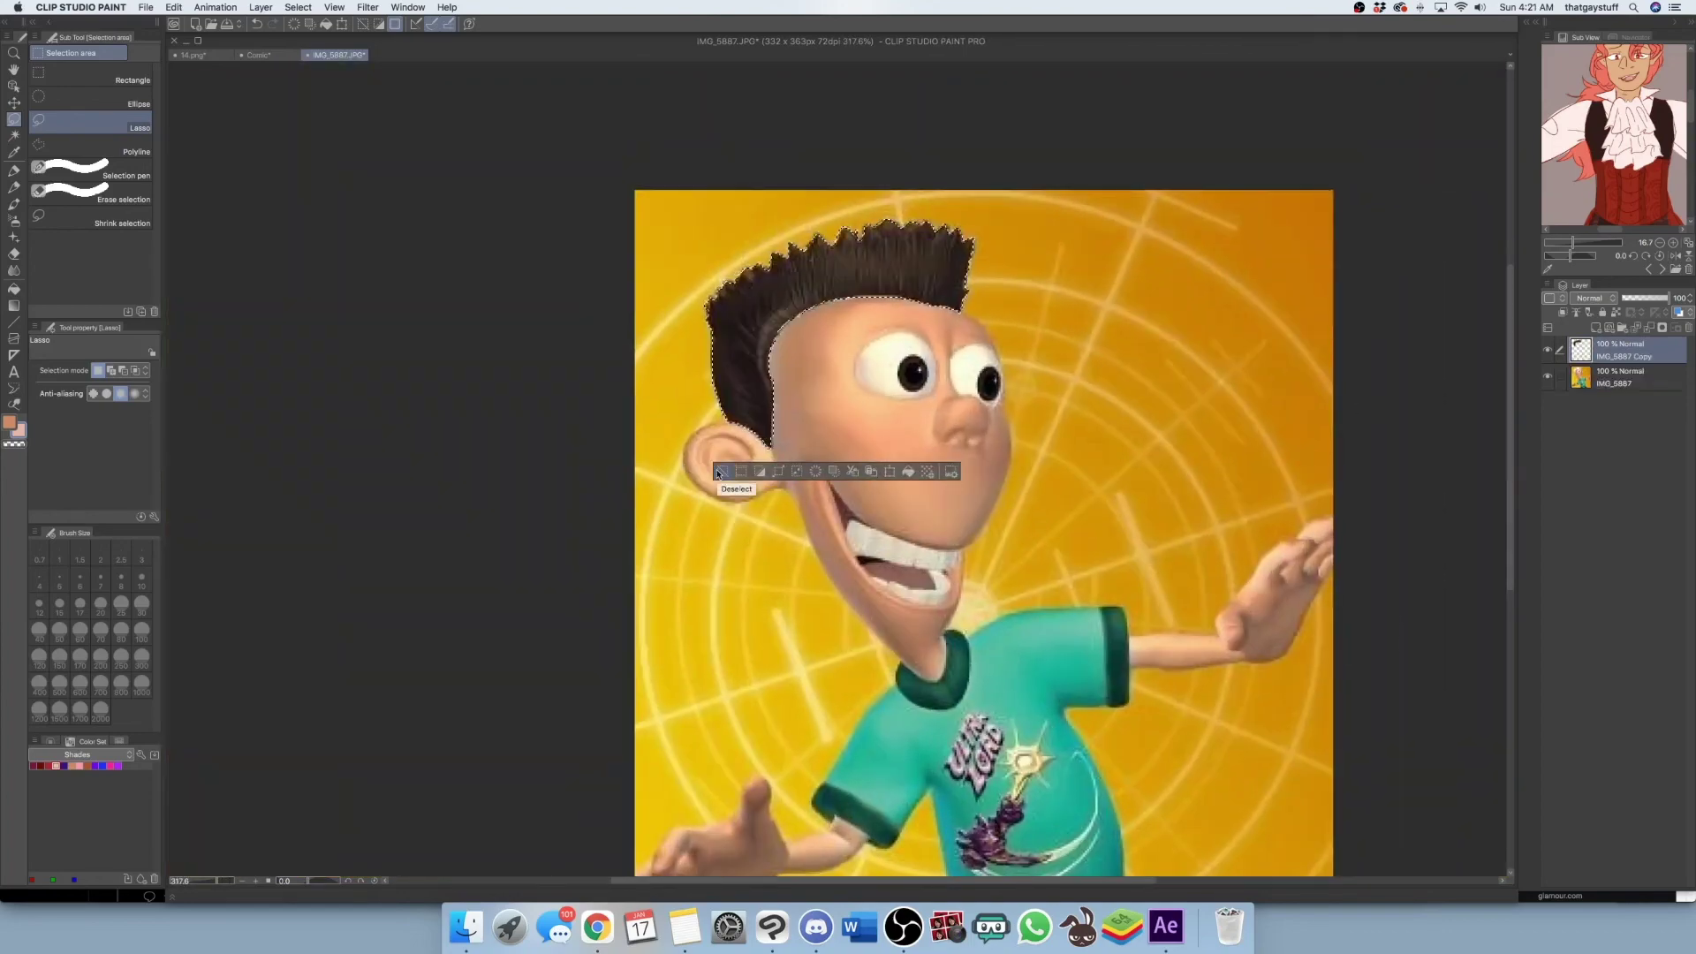
Try shifting the hue and luminosity of the copied hair layer and cancel the adjustment
{"action": "left_click", "coordinate": [174, 7]}
{"action": "left_click_drag", "start_coordinate": [305, 566], "coordinate": [374, 566]}
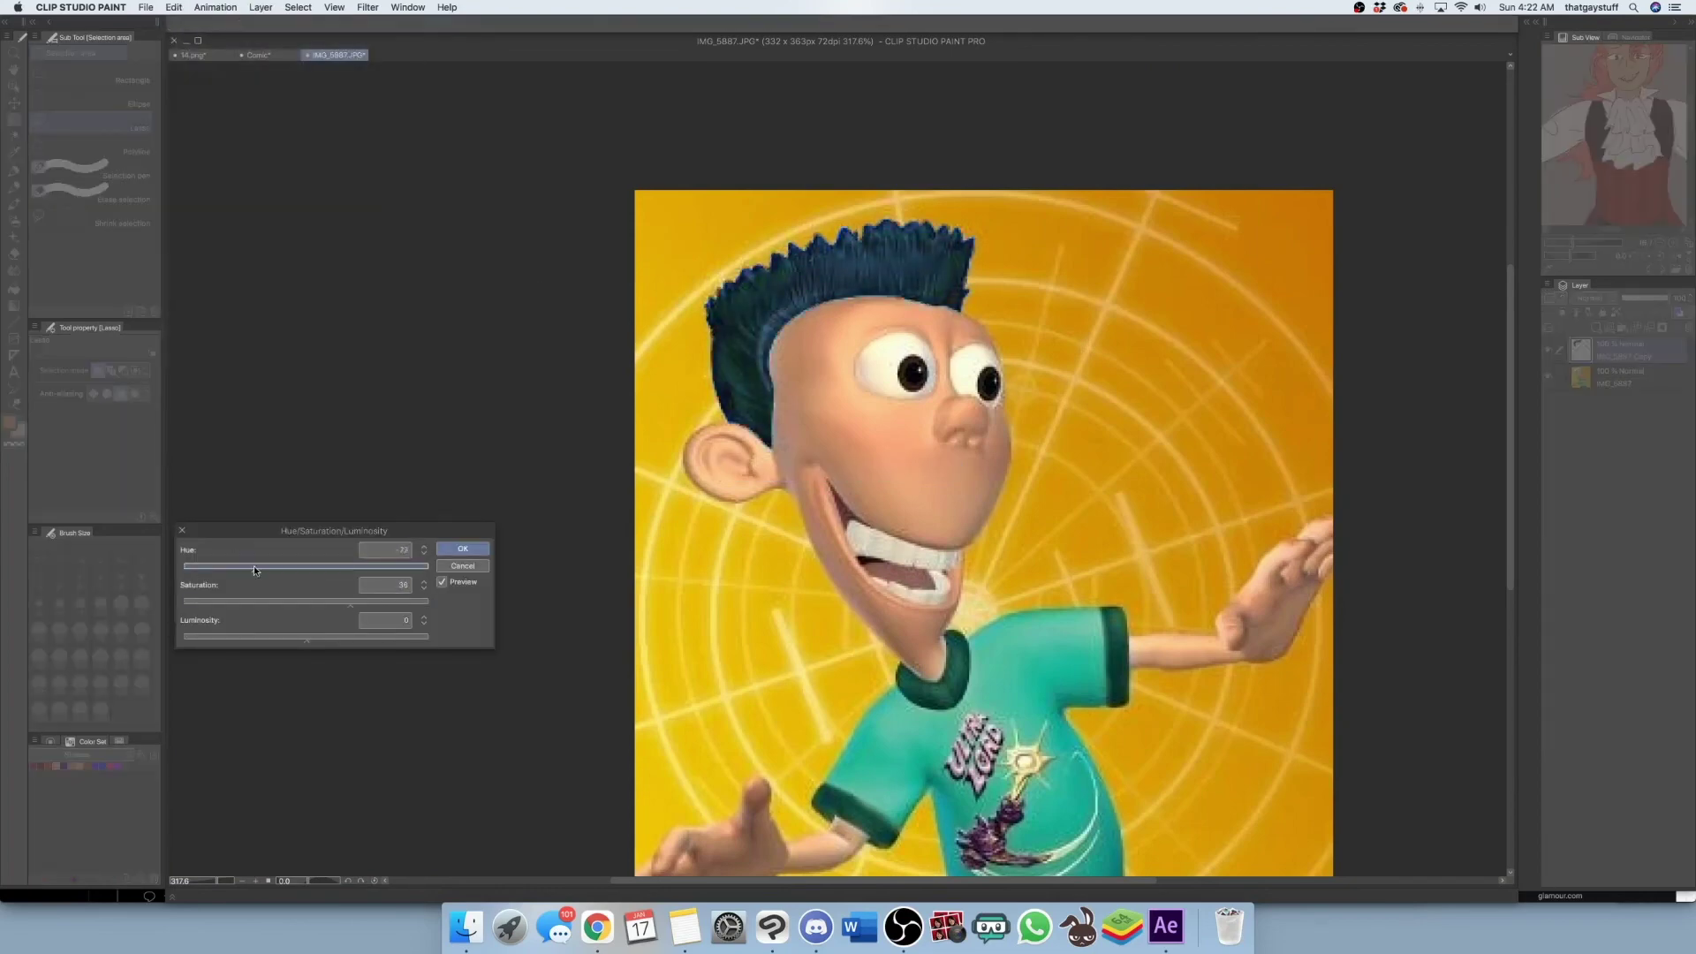
{"action": "left_click_drag", "start_coordinate": [254, 566], "coordinate": [334, 566]}
{"action": "mouse_move", "coordinate": [306, 637]}
{"action": "left_mouse_down"}
{"action": "mouse_move", "coordinate": [343, 637]}
{"action": "mouse_move", "coordinate": [304, 637]}
{"action": "left_mouse_up"}
{"action": "left_click", "coordinate": [462, 566]}
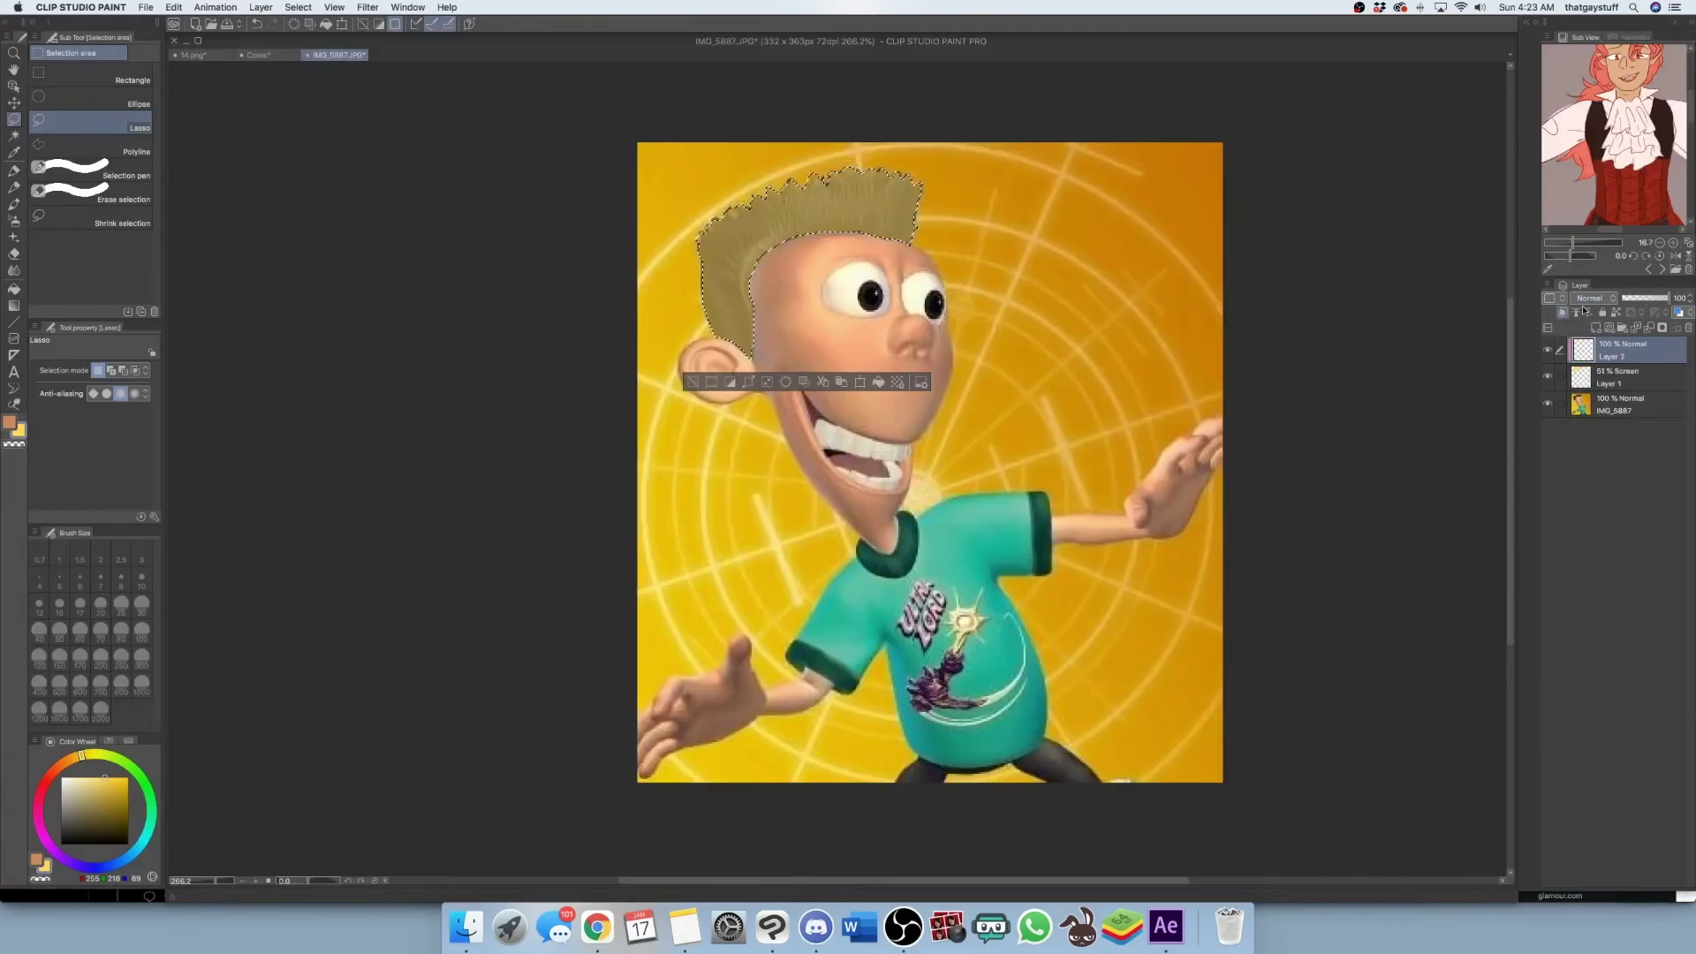
Hide the base picture and give the top yellow hair layer the Pin light blending mode at reduced opacity
{"action": "left_click", "coordinate": [1589, 298]}
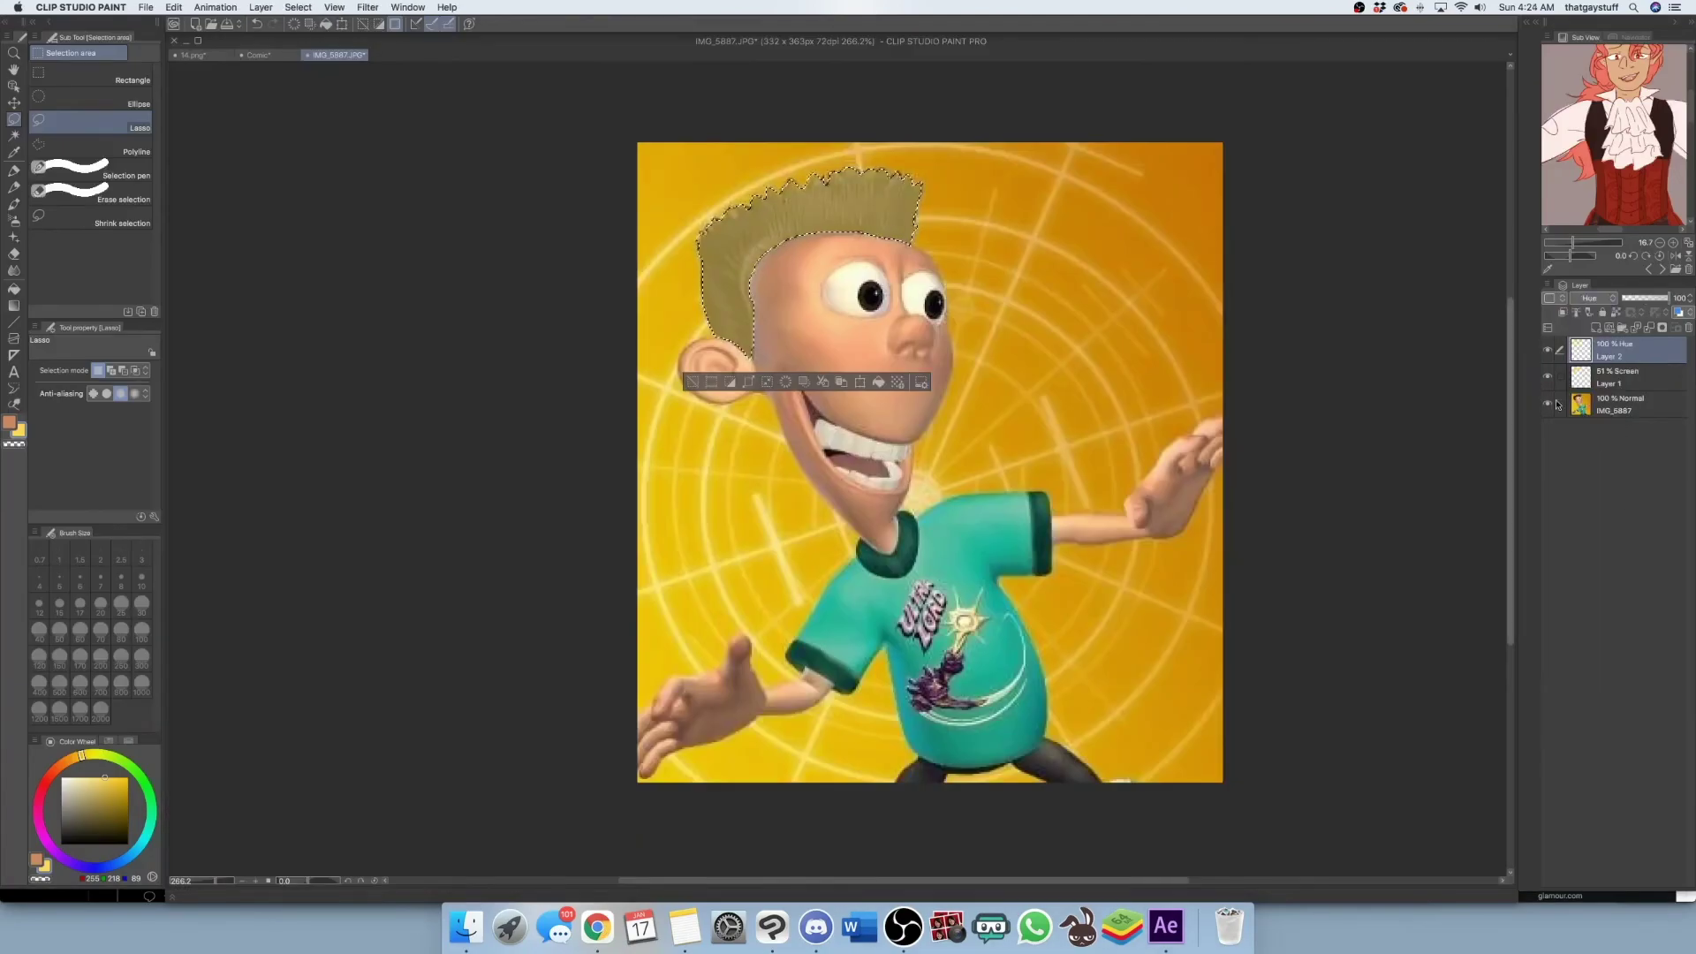
{"action": "left_click", "coordinate": [1590, 415]}
{"action": "left_click_drag", "start_coordinate": [1668, 298], "coordinate": [1632, 304]}
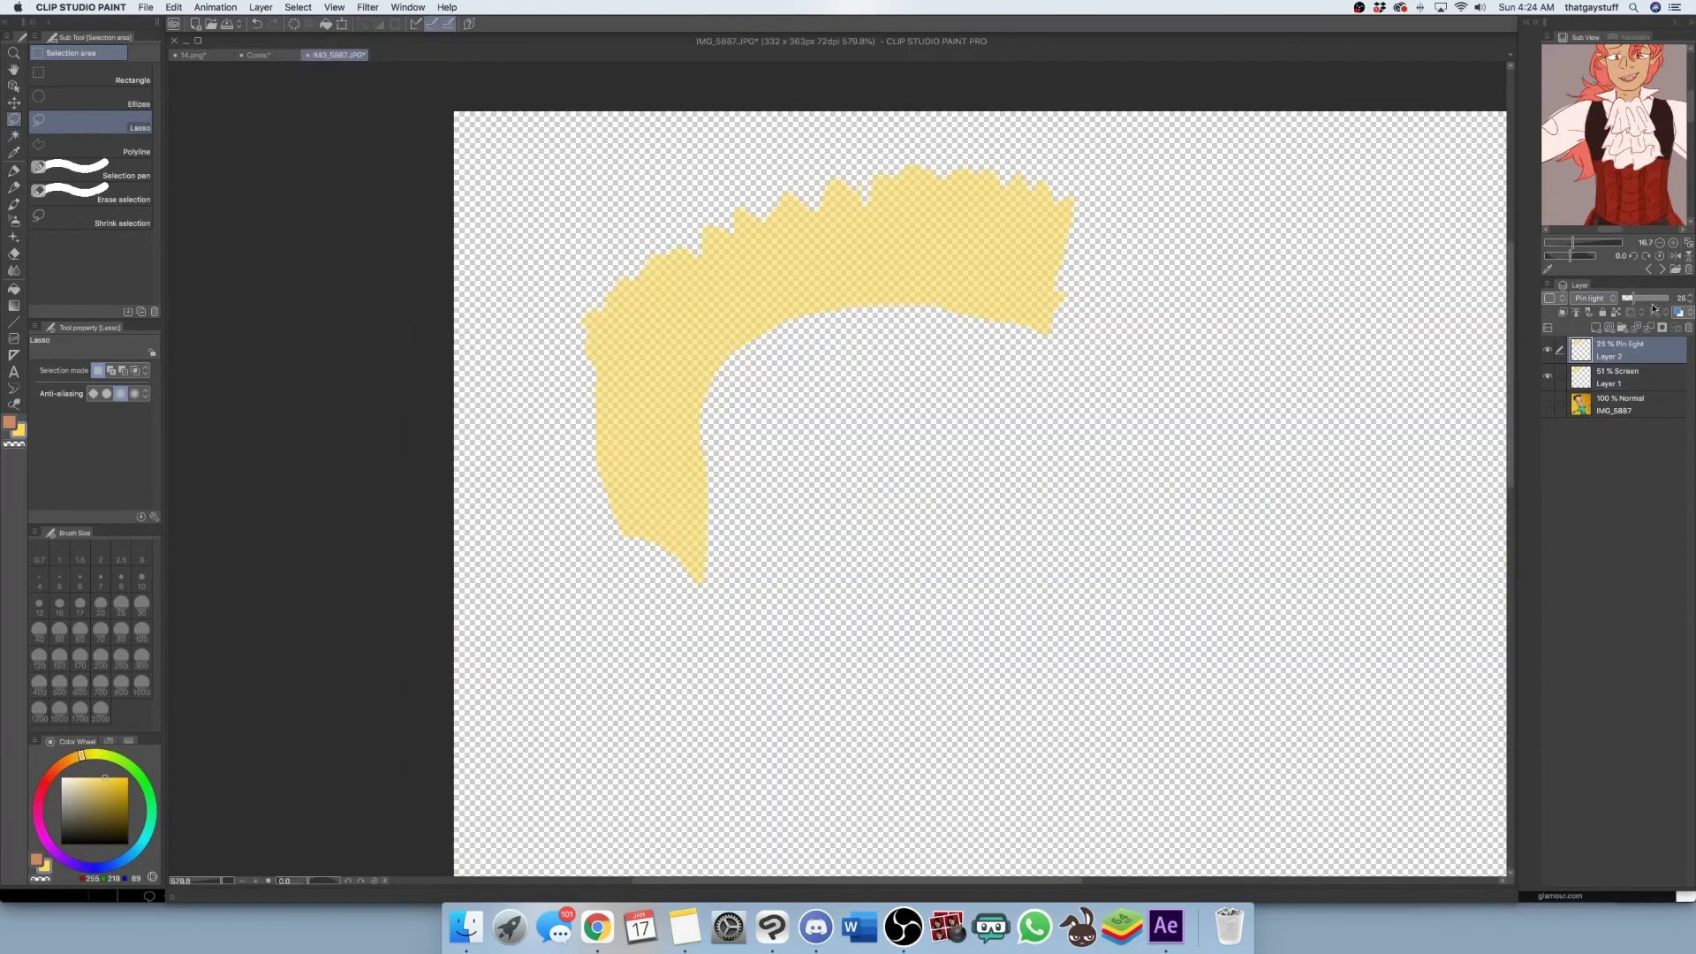
Try a Gaussian blur on the Screen hair layer and switch to the soft eraser for that layer
{"action": "left_click", "coordinate": [298, 7]}
{"action": "left_click", "coordinate": [362, 106]}
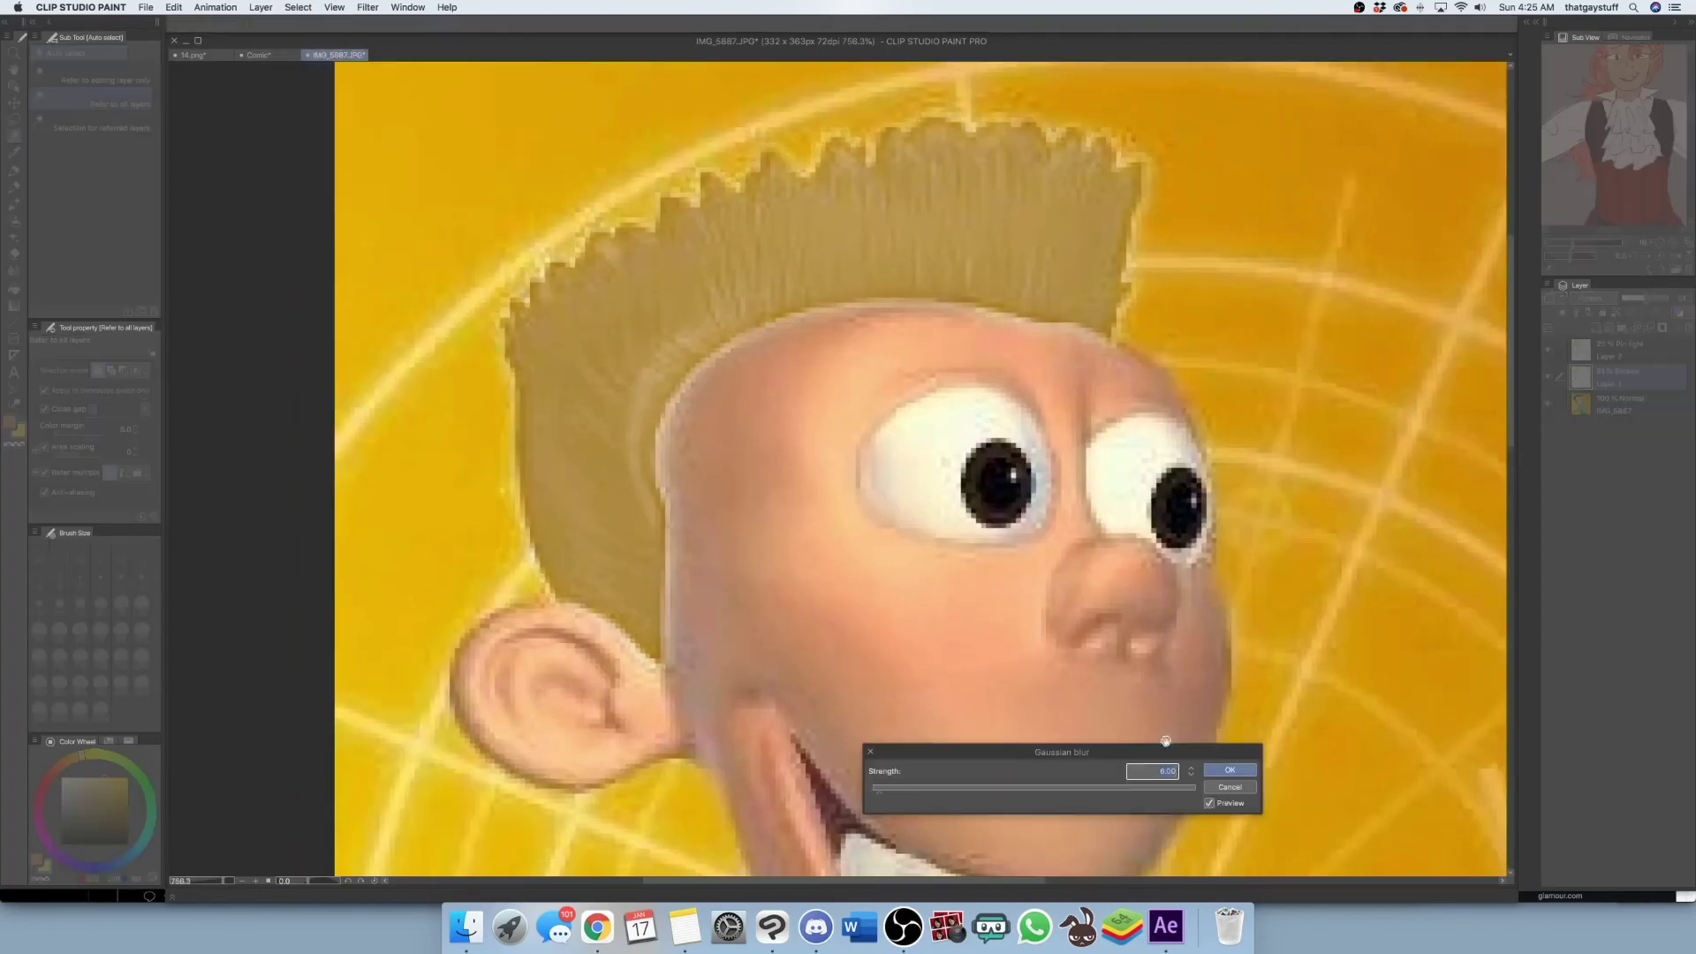
{"action": "left_click", "coordinate": [1667, 371]}
{"action": "key", "text": "e"}
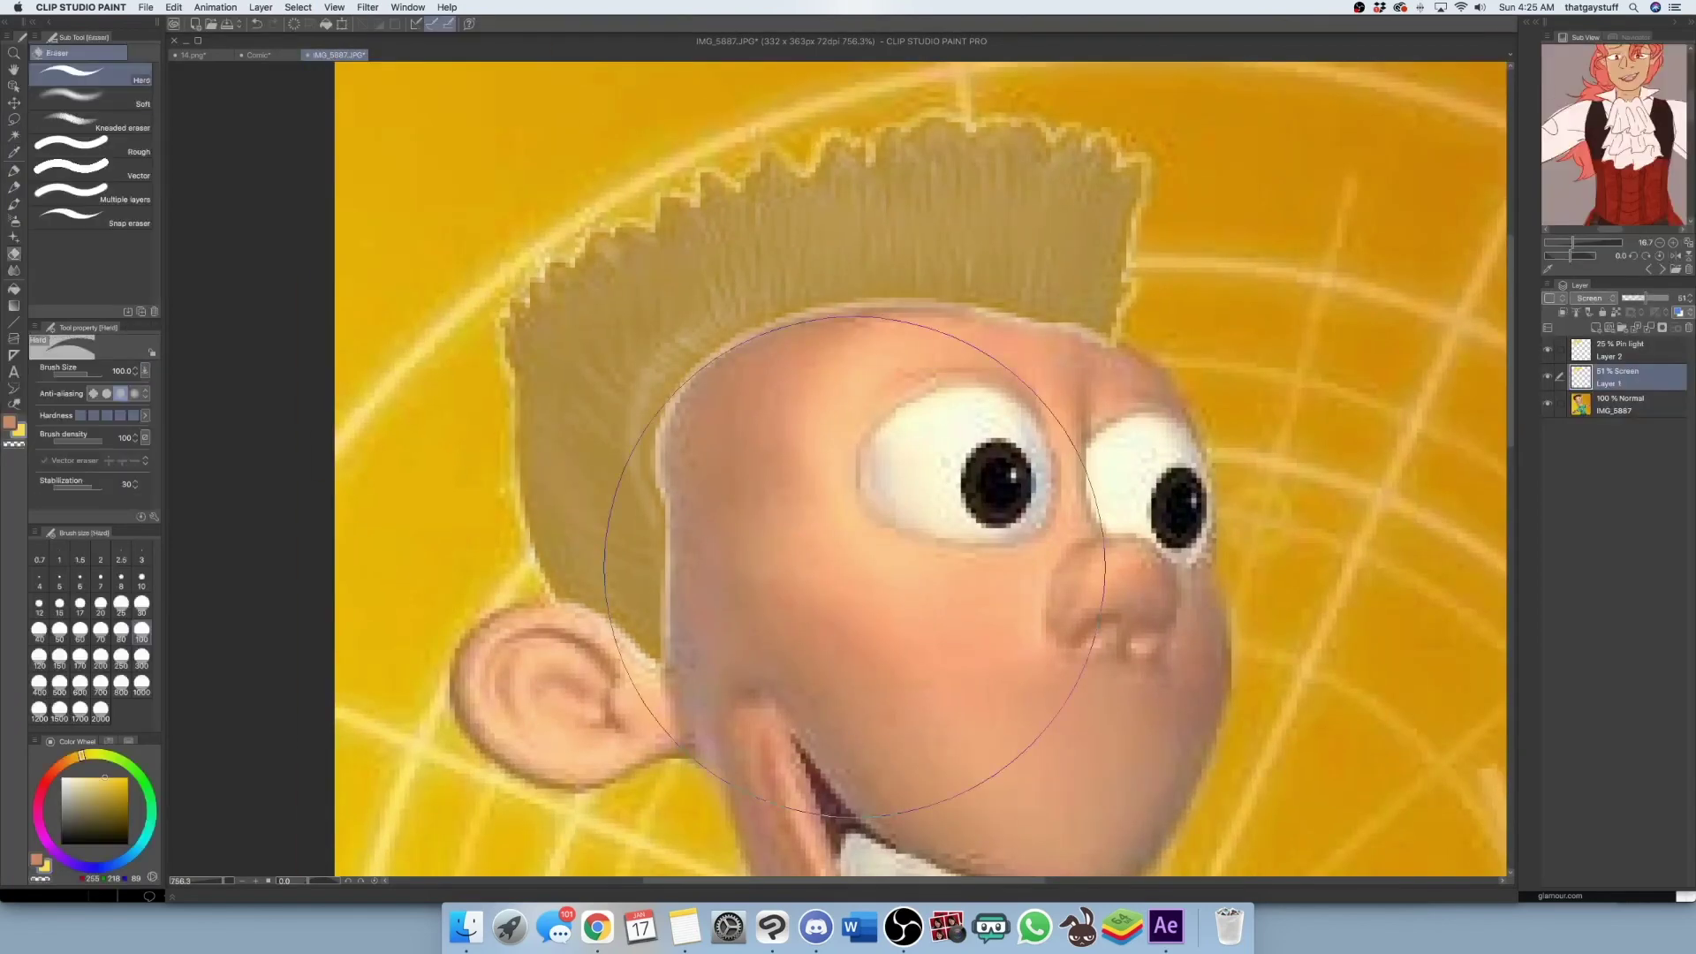
{"action": "scroll", "coordinate": [591, 481], "scroll_direction": "up", "scroll_amount": 1}
{"action": "scroll", "coordinate": [687, 420], "scroll_direction": "up", "scroll_amount": 3}
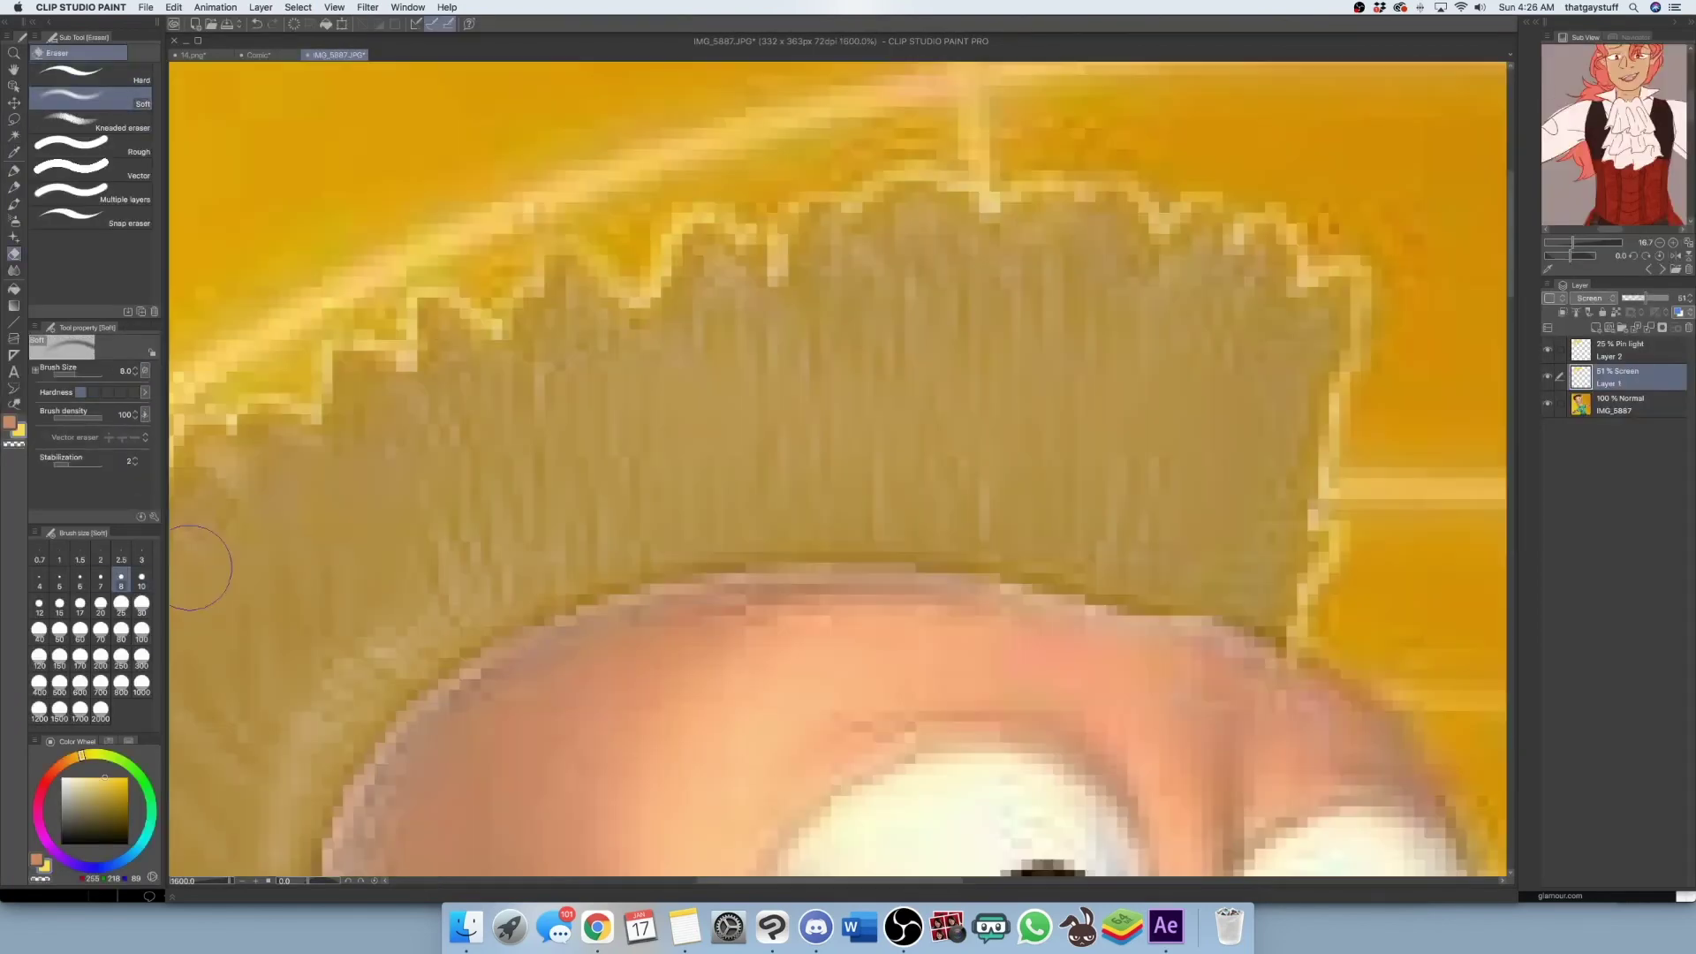
{"action": "scroll", "coordinate": [912, 157], "scroll_direction": "down", "scroll_amount": 5}
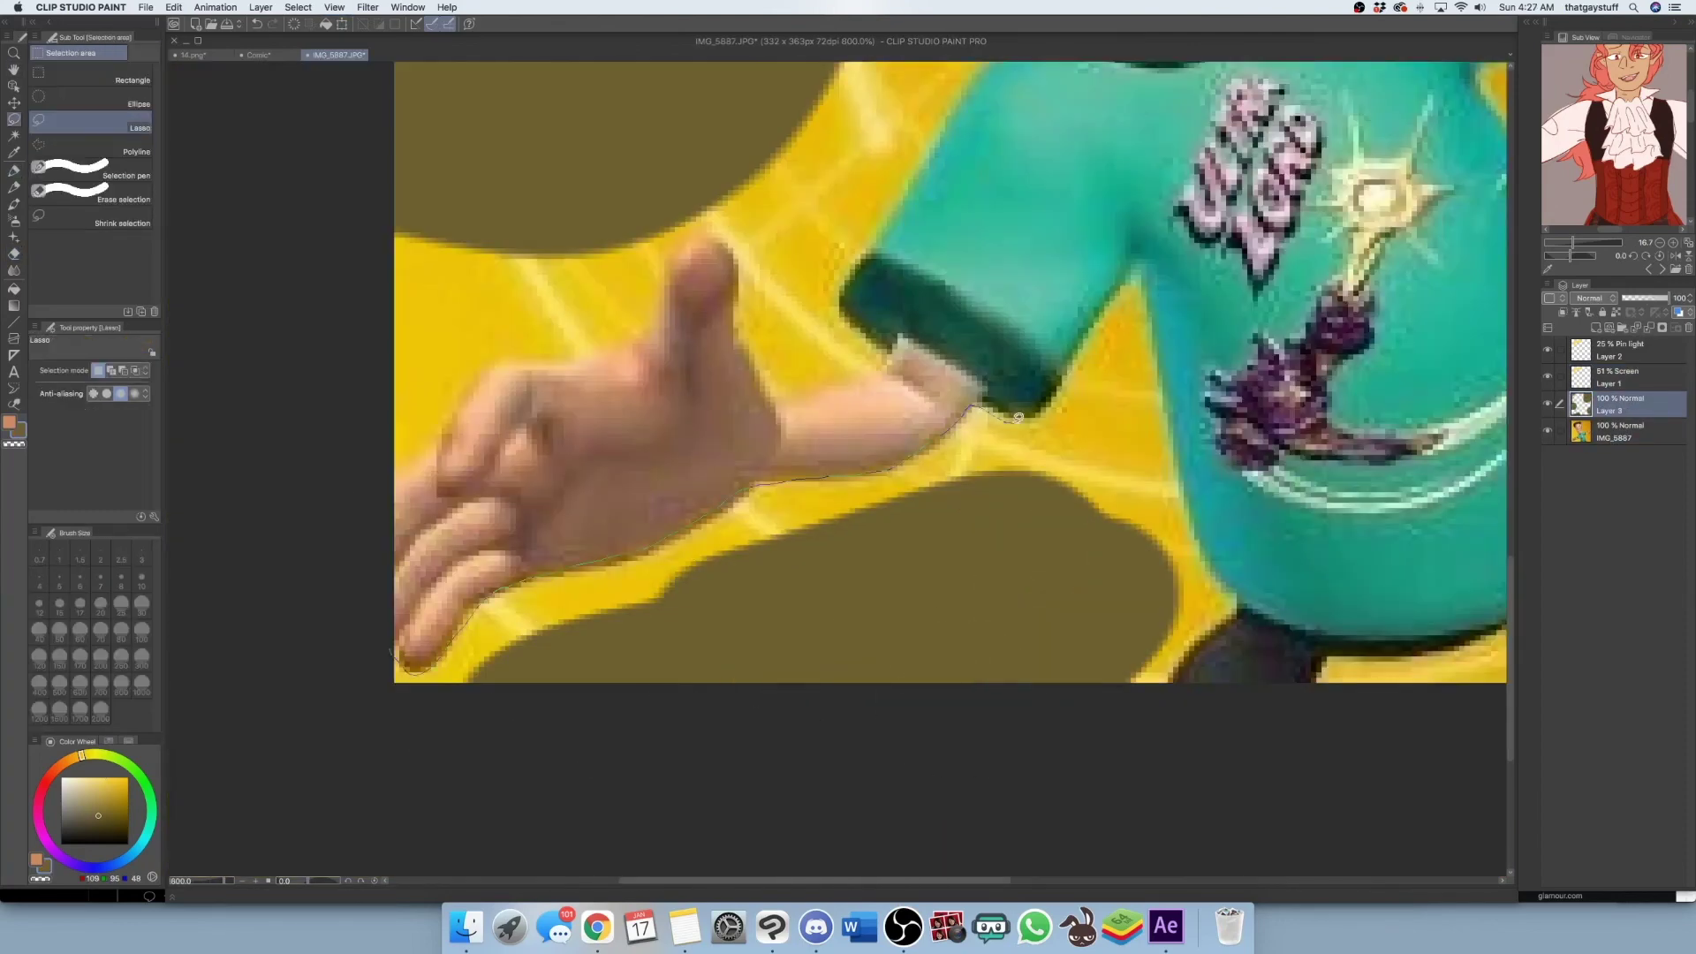
Lasso the background below the reaching hand, along the sleeve and beside the torso, and fill it with dark olive on Layer 3
{"action": "left_click_drag", "start_coordinate": [1018, 417], "coordinate": [404, 655]}
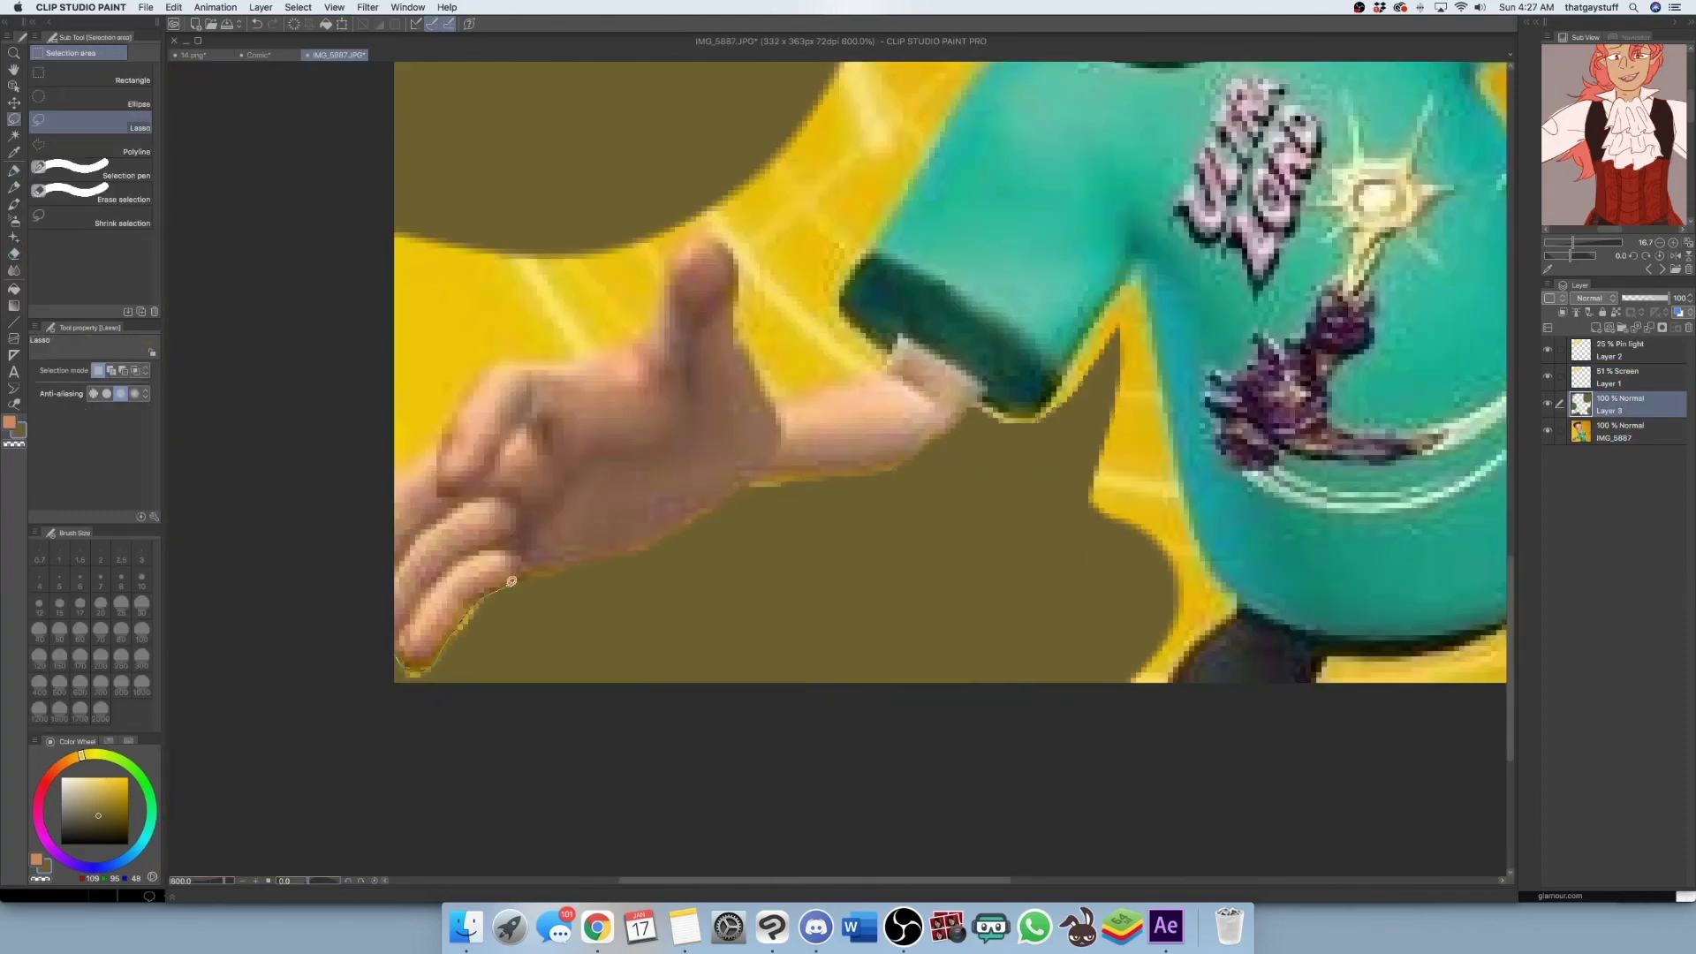
{"action": "left_click_drag", "start_coordinate": [511, 581], "coordinate": [493, 642]}
{"action": "scroll", "coordinate": [517, 576], "scroll_direction": "down", "scroll_amount": 3}
{"action": "scroll", "coordinate": [751, 530], "scroll_direction": "up", "scroll_amount": 5}
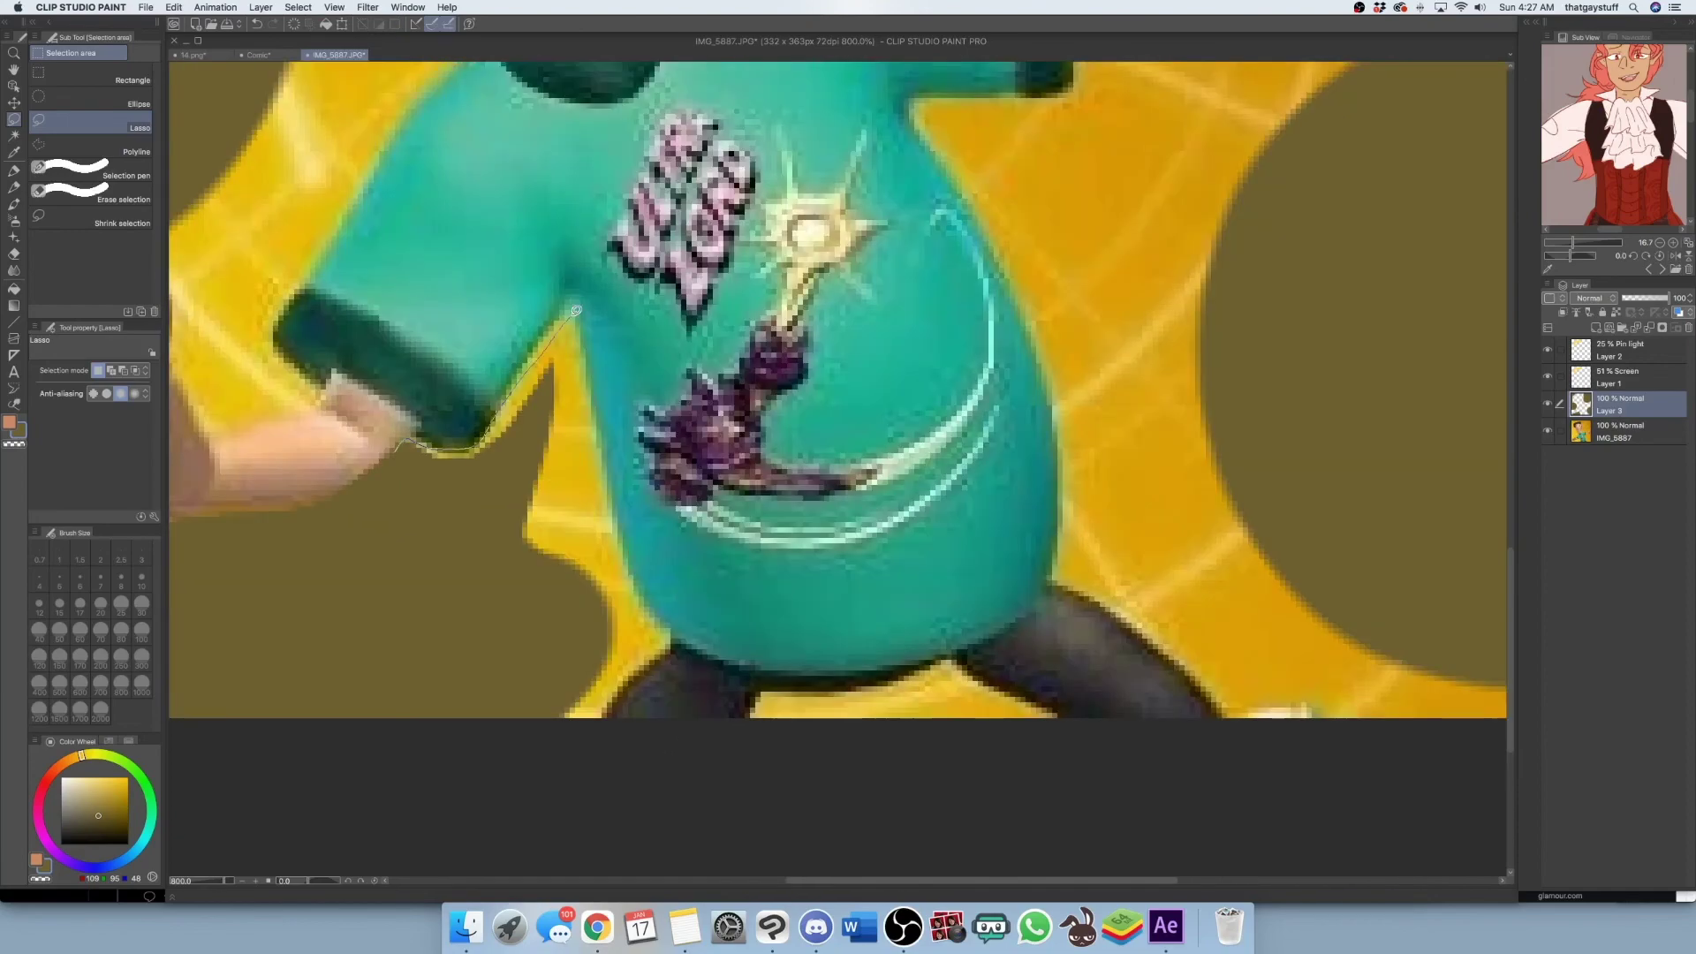
{"action": "left_click_drag", "start_coordinate": [752, 542], "coordinate": [863, 385]}
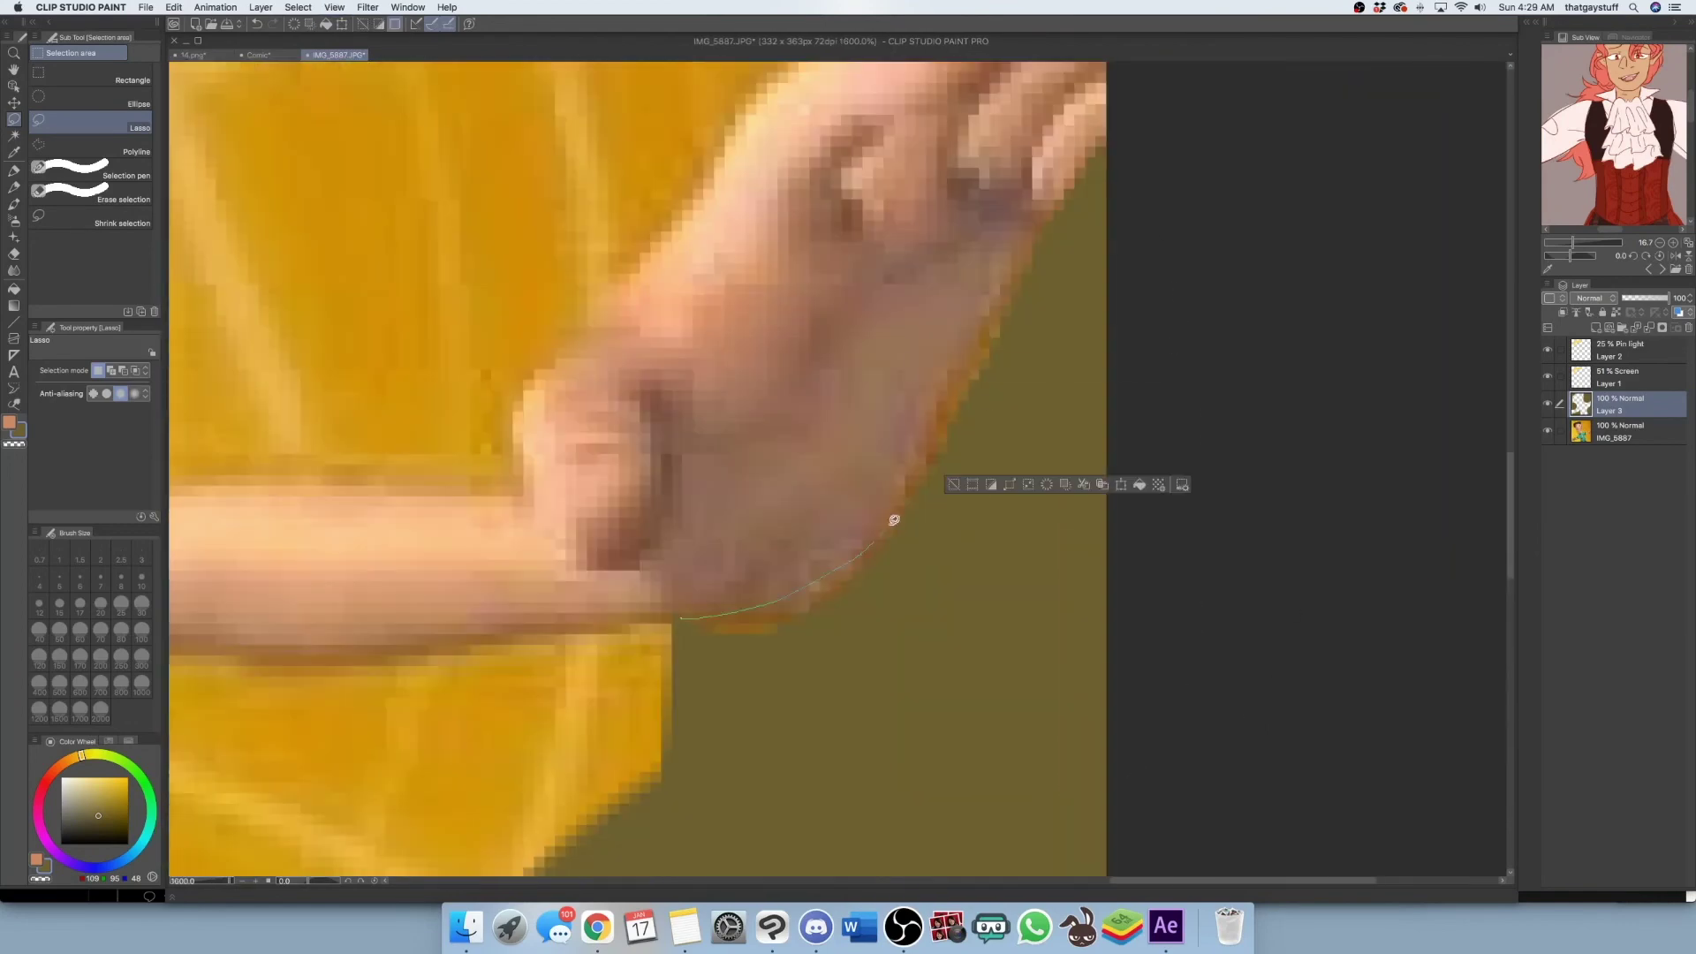
Fill the lassoed background beneath the raised arm and hand, beside the shirt and along the face edge with the same olive
{"action": "left_click_drag", "start_coordinate": [671, 613], "coordinate": [990, 314]}
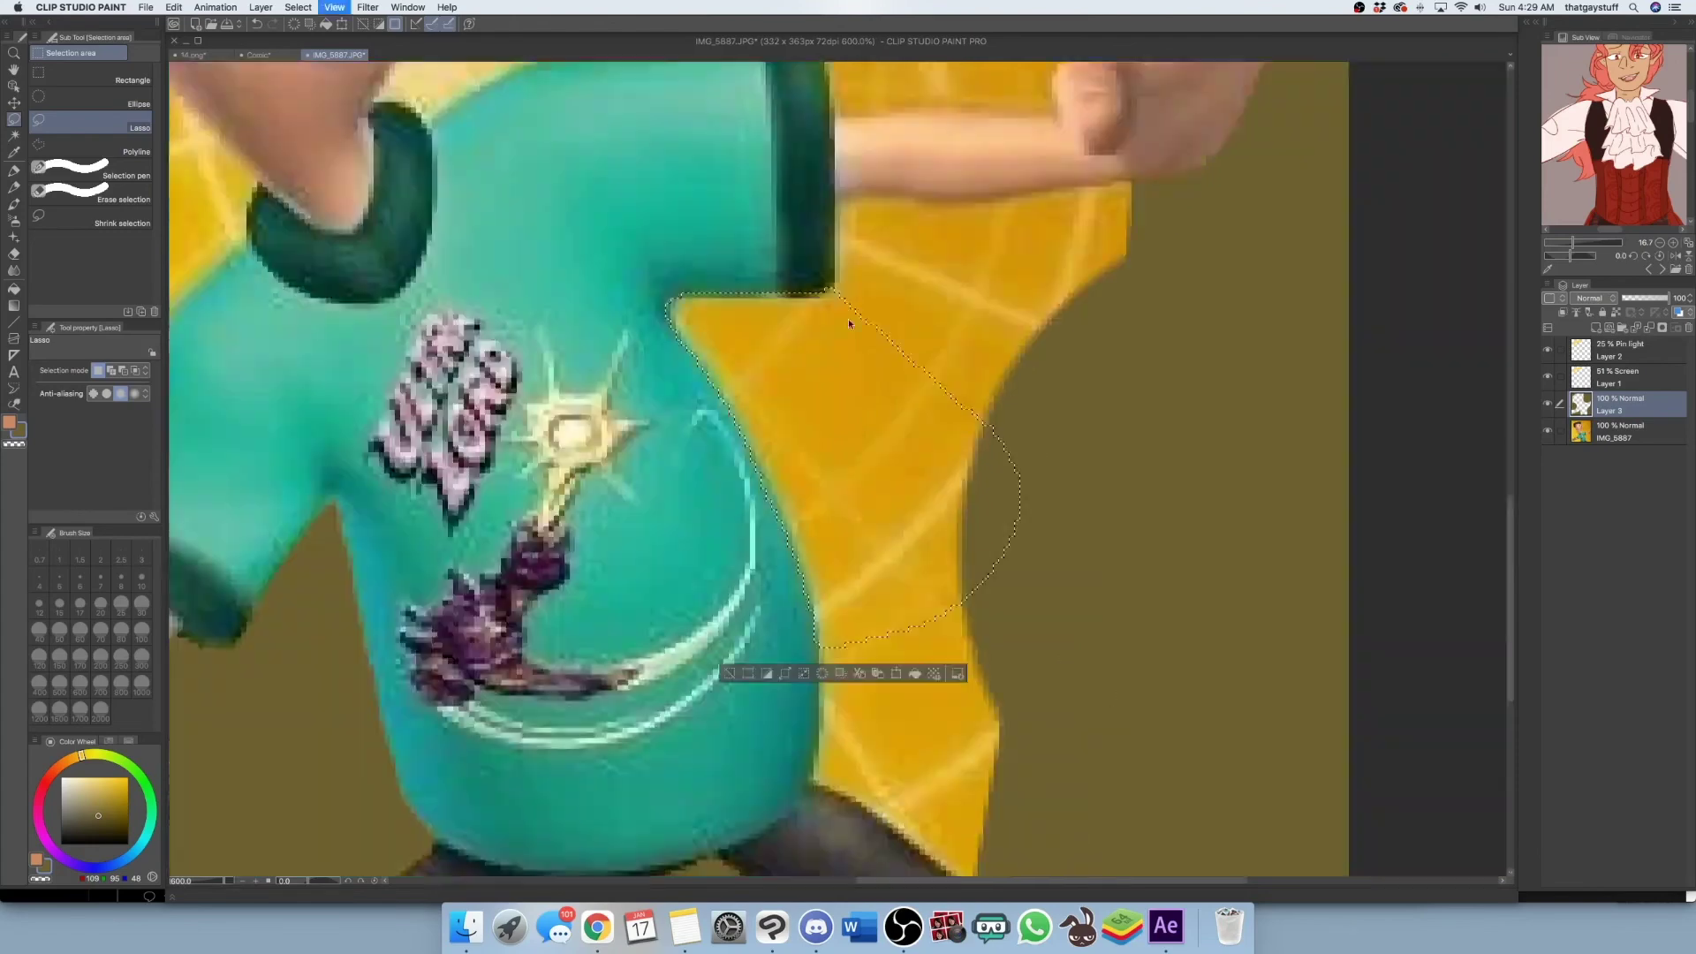
{"action": "scroll", "coordinate": [847, 323], "scroll_direction": "down", "scroll_amount": 3}
{"action": "left_click_drag", "start_coordinate": [932, 477], "coordinate": [975, 668]}
{"action": "key", "text": "Delete"}
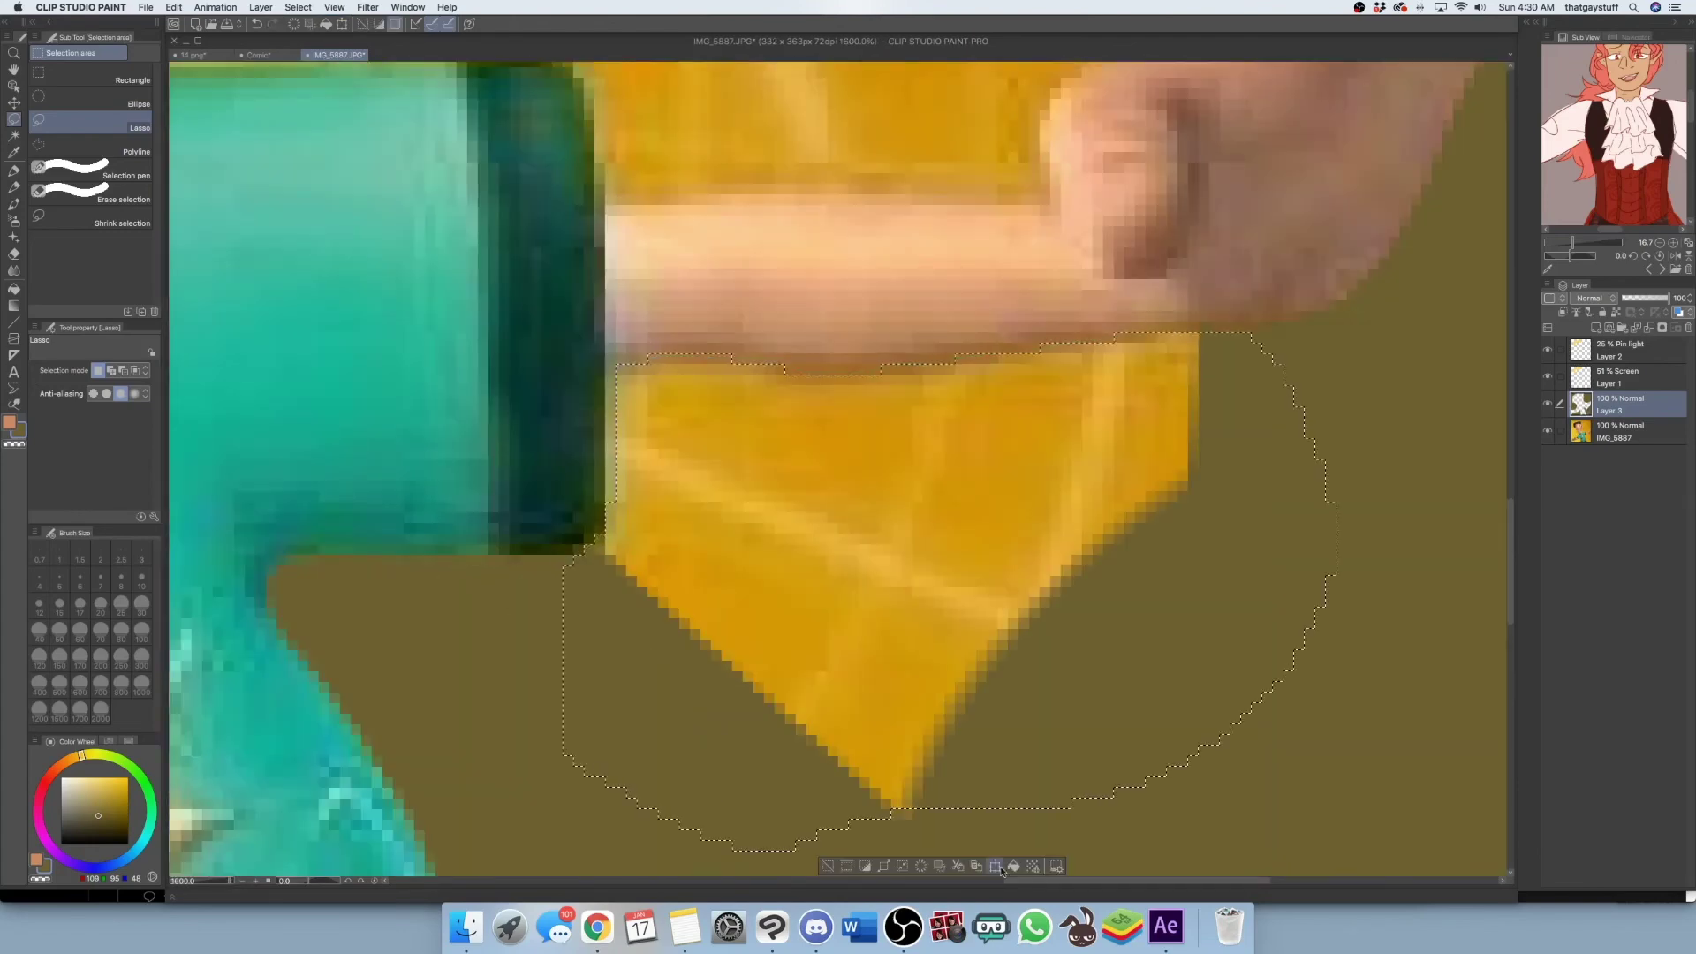
{"action": "left_click", "coordinate": [998, 867]}
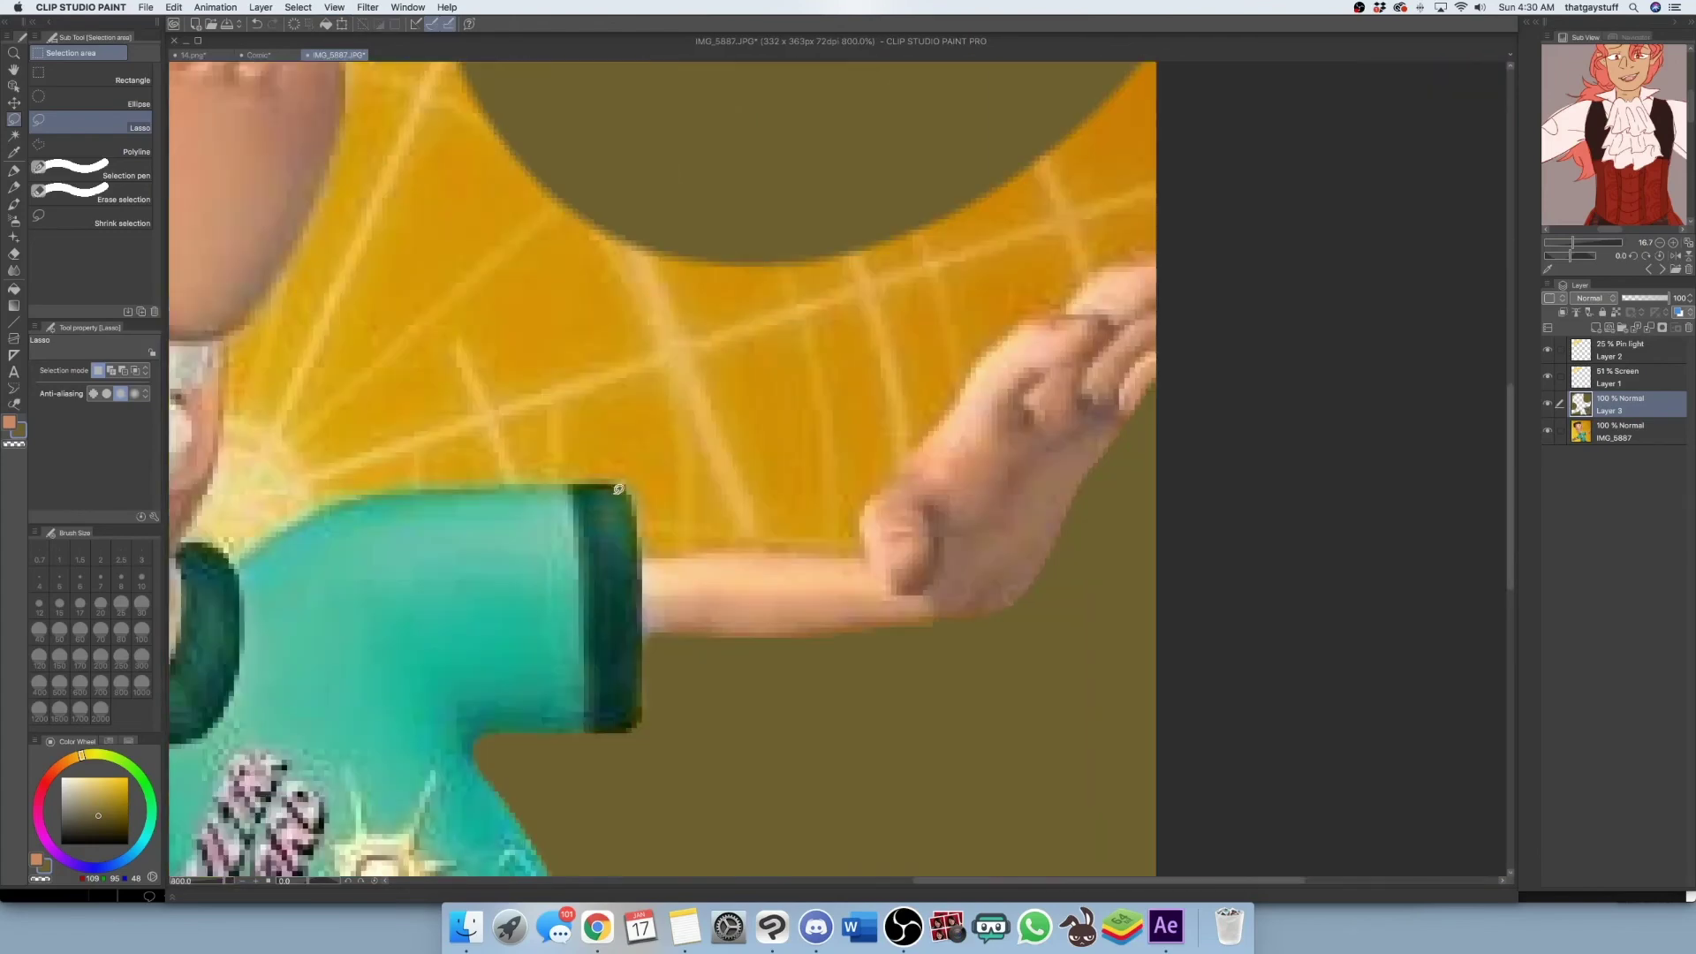
{"action": "key", "text": "Delete"}
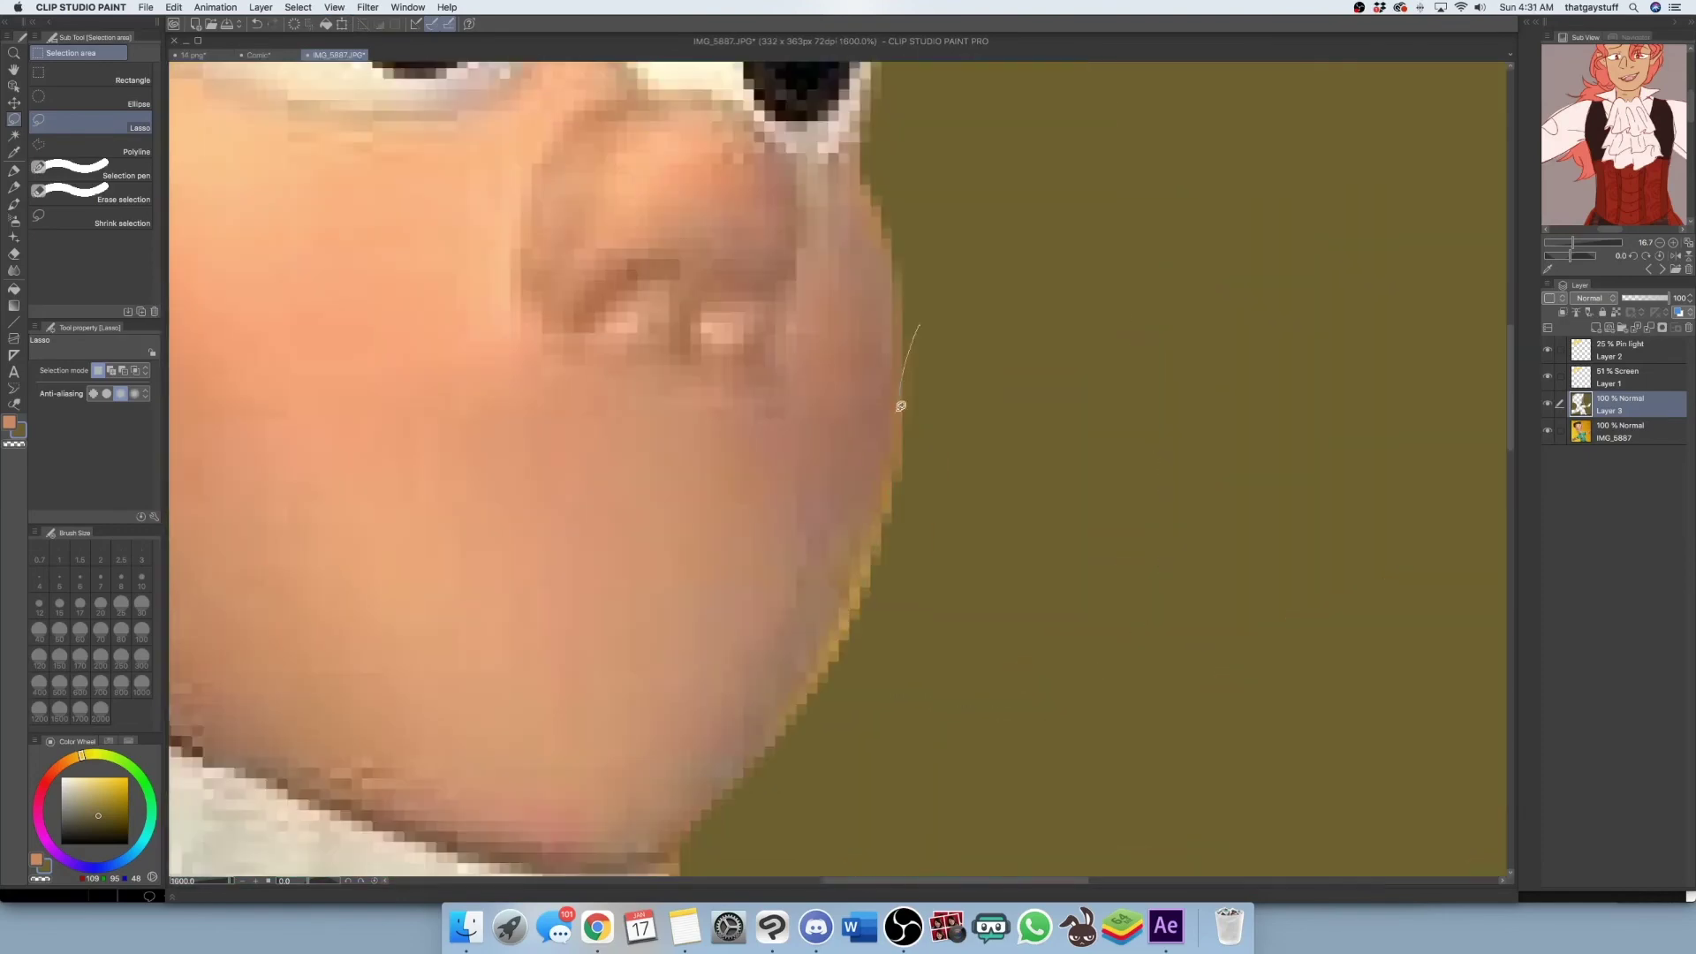
{"action": "key", "text": "super+minus"}
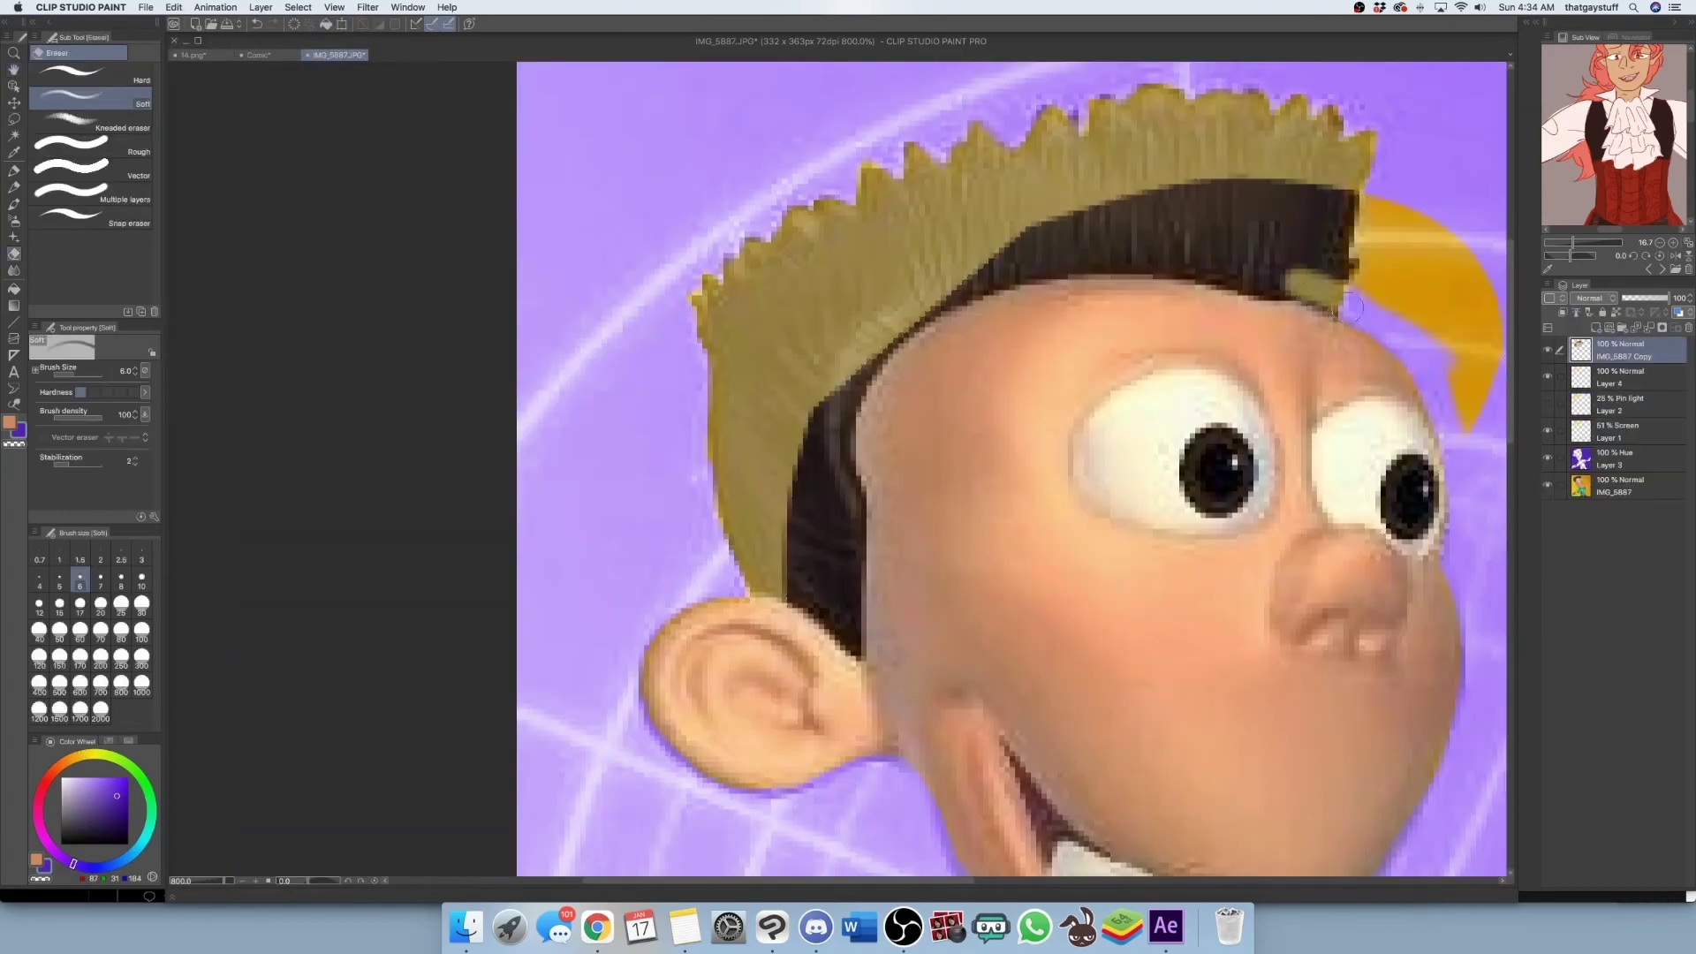
Show the Pin light hair layer and erase the dark hair band from the IMG_5887 Copy layer with a size 10 soft eraser
{"action": "scroll", "coordinate": [788, 371], "scroll_direction": "down", "scroll_amount": 3}
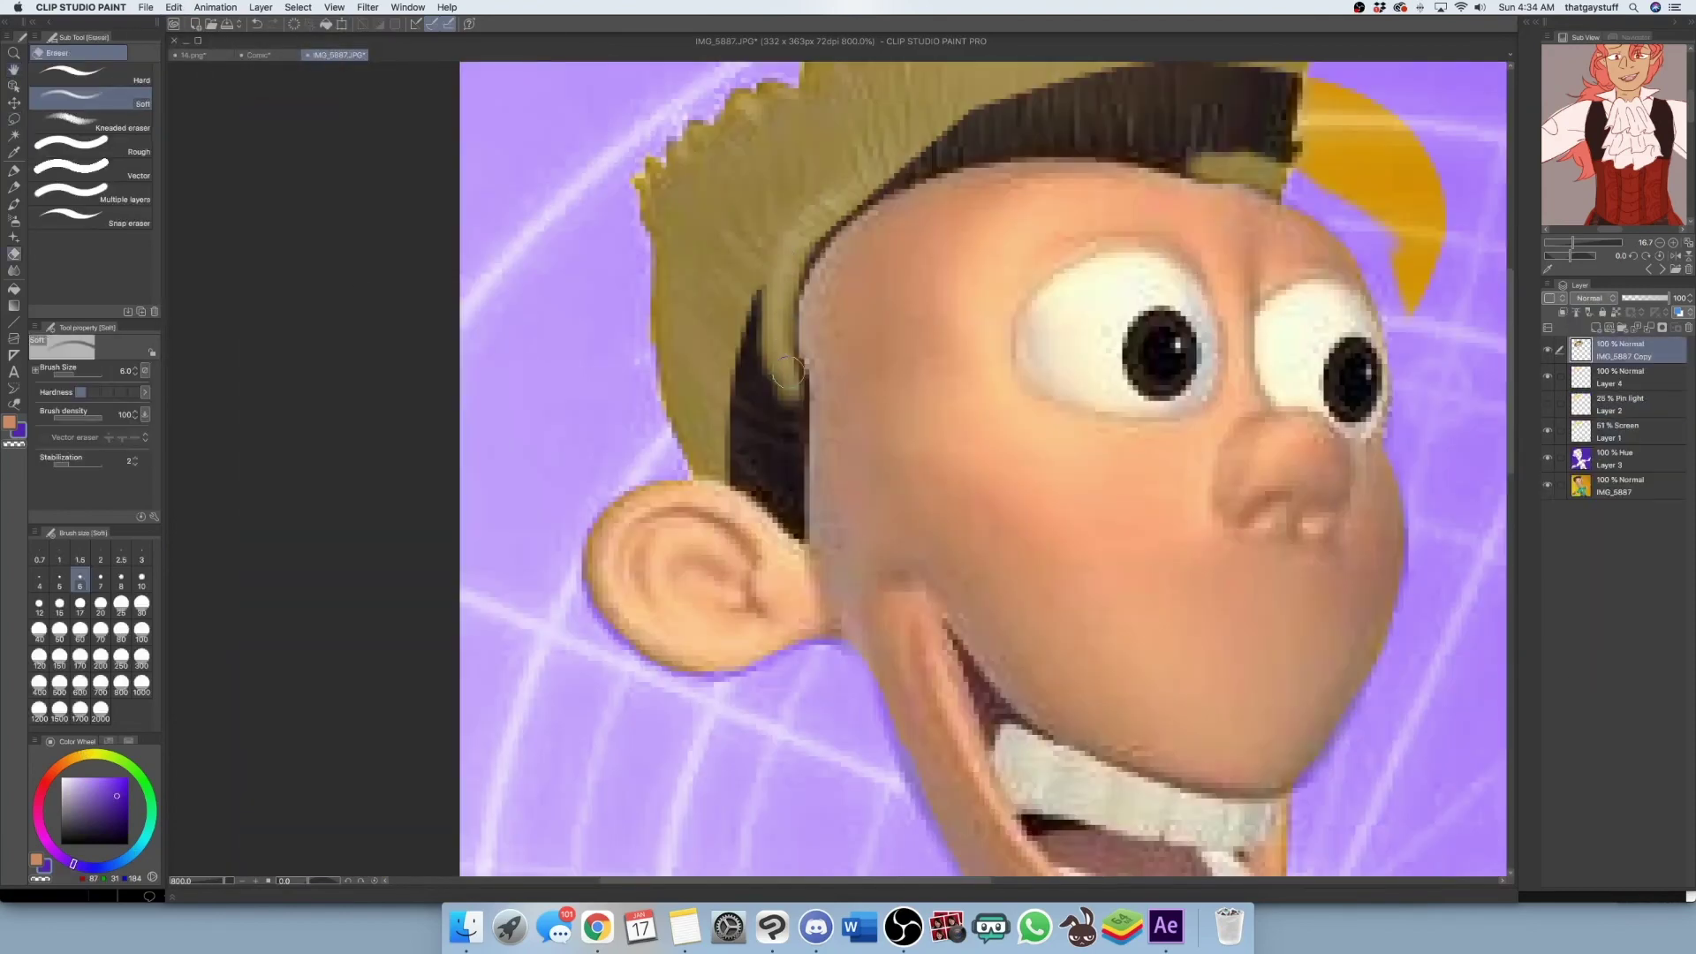
{"action": "scroll", "coordinate": [786, 450], "scroll_direction": "up", "scroll_amount": 3}
{"action": "scroll", "coordinate": [751, 398], "scroll_direction": "right", "scroll_amount": 3}
{"action": "scroll", "coordinate": [990, 274], "scroll_direction": "up", "scroll_amount": 2}
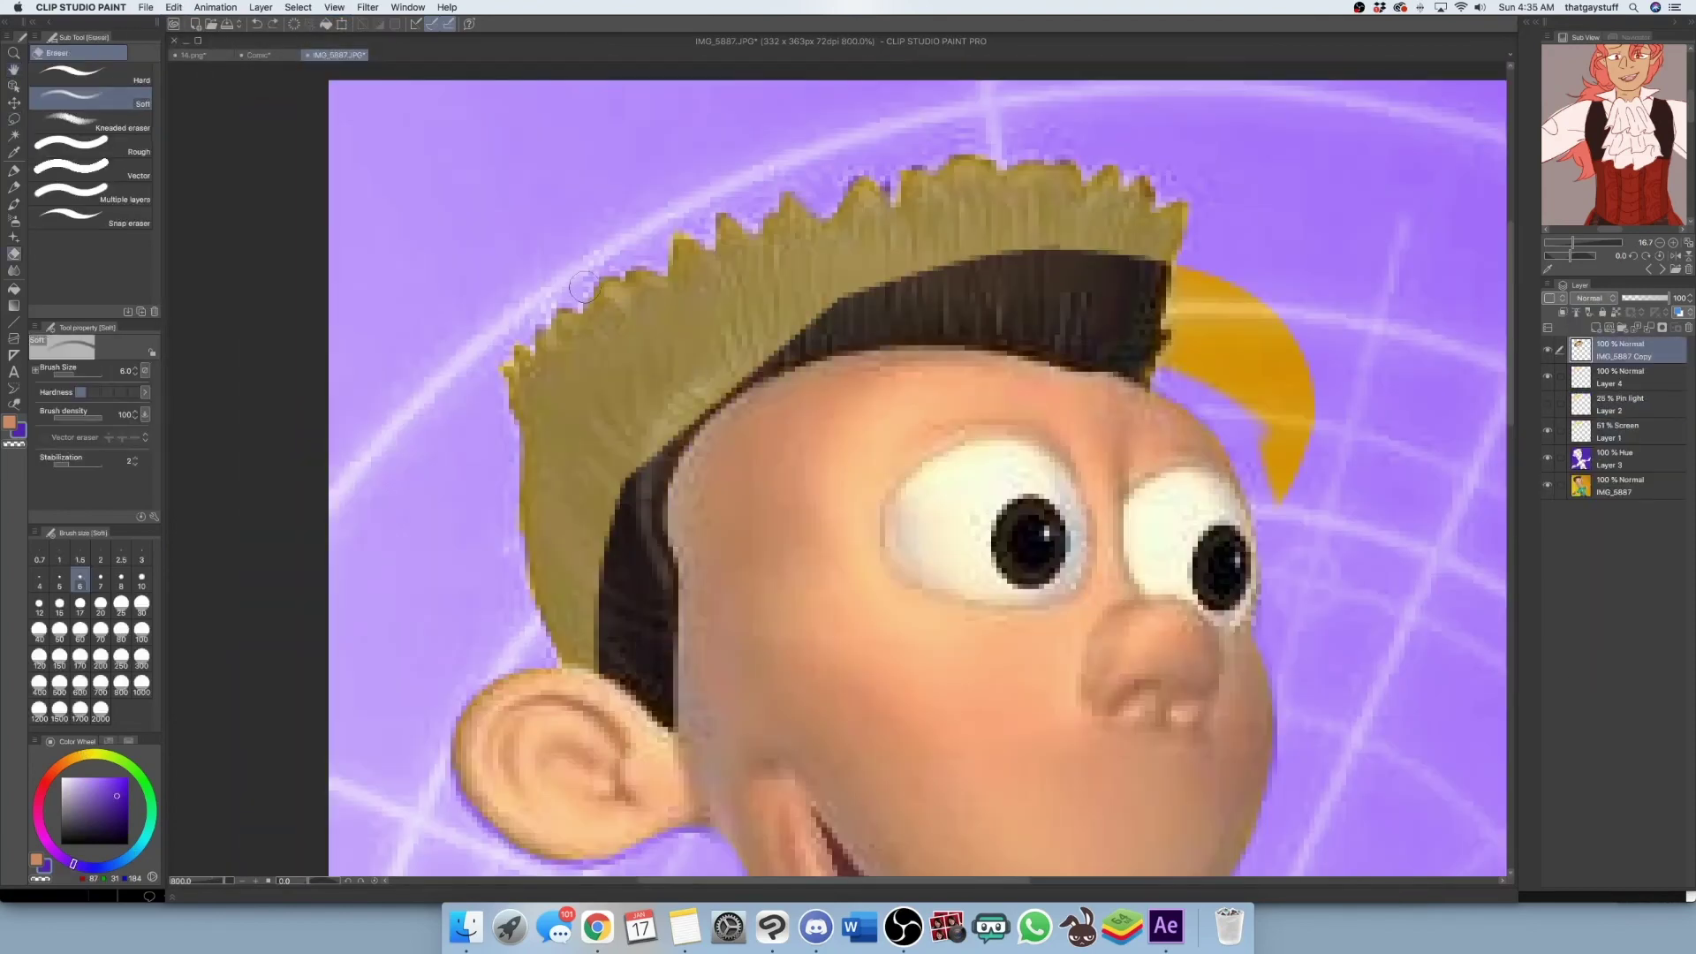
{"action": "left_click", "coordinate": [1547, 350]}
{"action": "left_click", "coordinate": [1547, 349]}
{"action": "scroll", "coordinate": [883, 441], "scroll_direction": "right", "scroll_amount": 2}
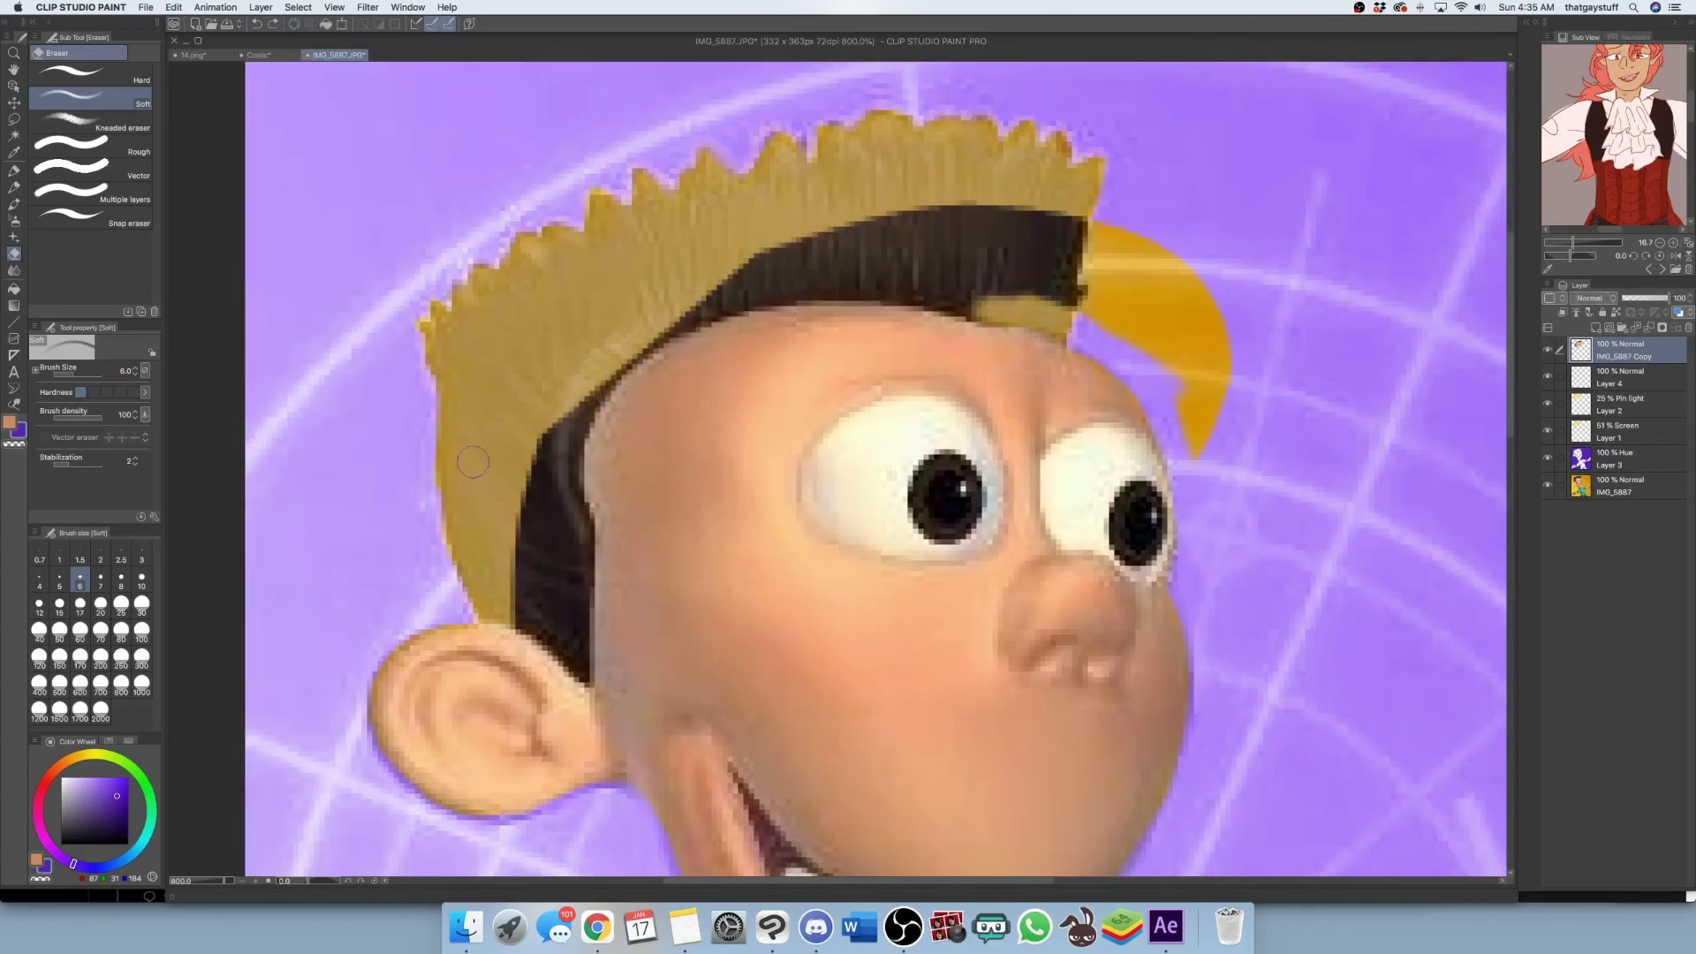
{"action": "left_click", "coordinate": [141, 604]}
{"action": "left_click_drag", "start_coordinate": [565, 618], "coordinate": [1049, 246]}
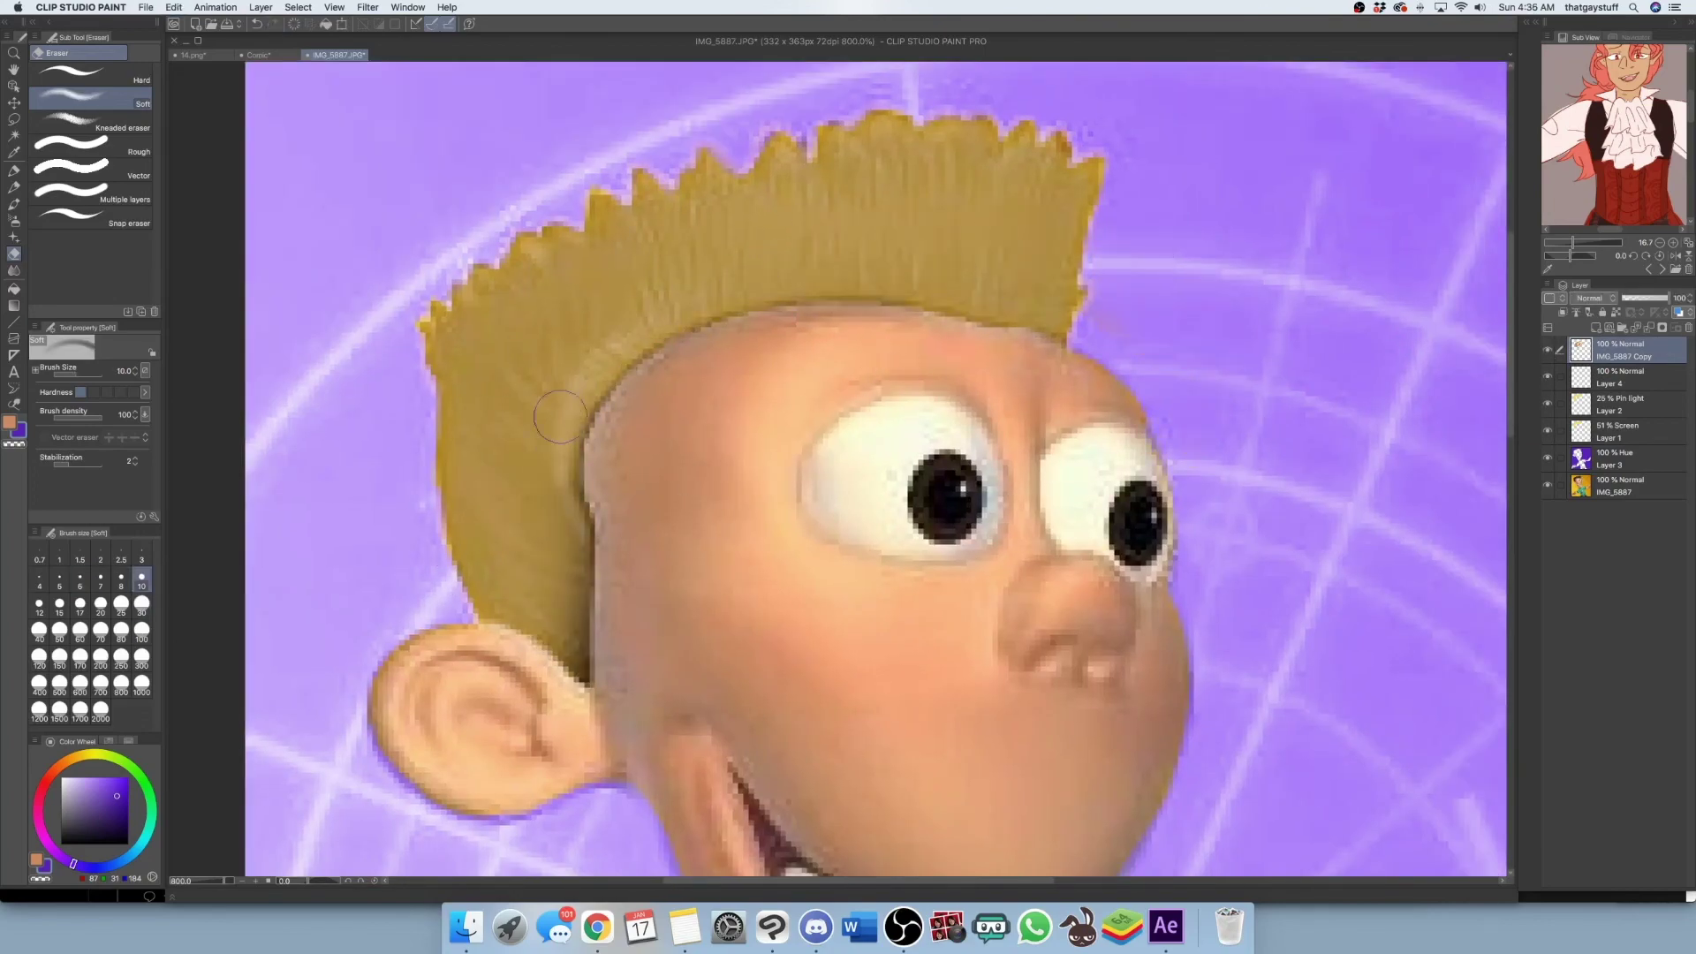
Compare the whole picture with the purple Hue background layer hidden and shown
{"action": "scroll", "coordinate": [559, 417], "scroll_direction": "down", "scroll_amount": 5}
{"action": "key", "text": "h"}
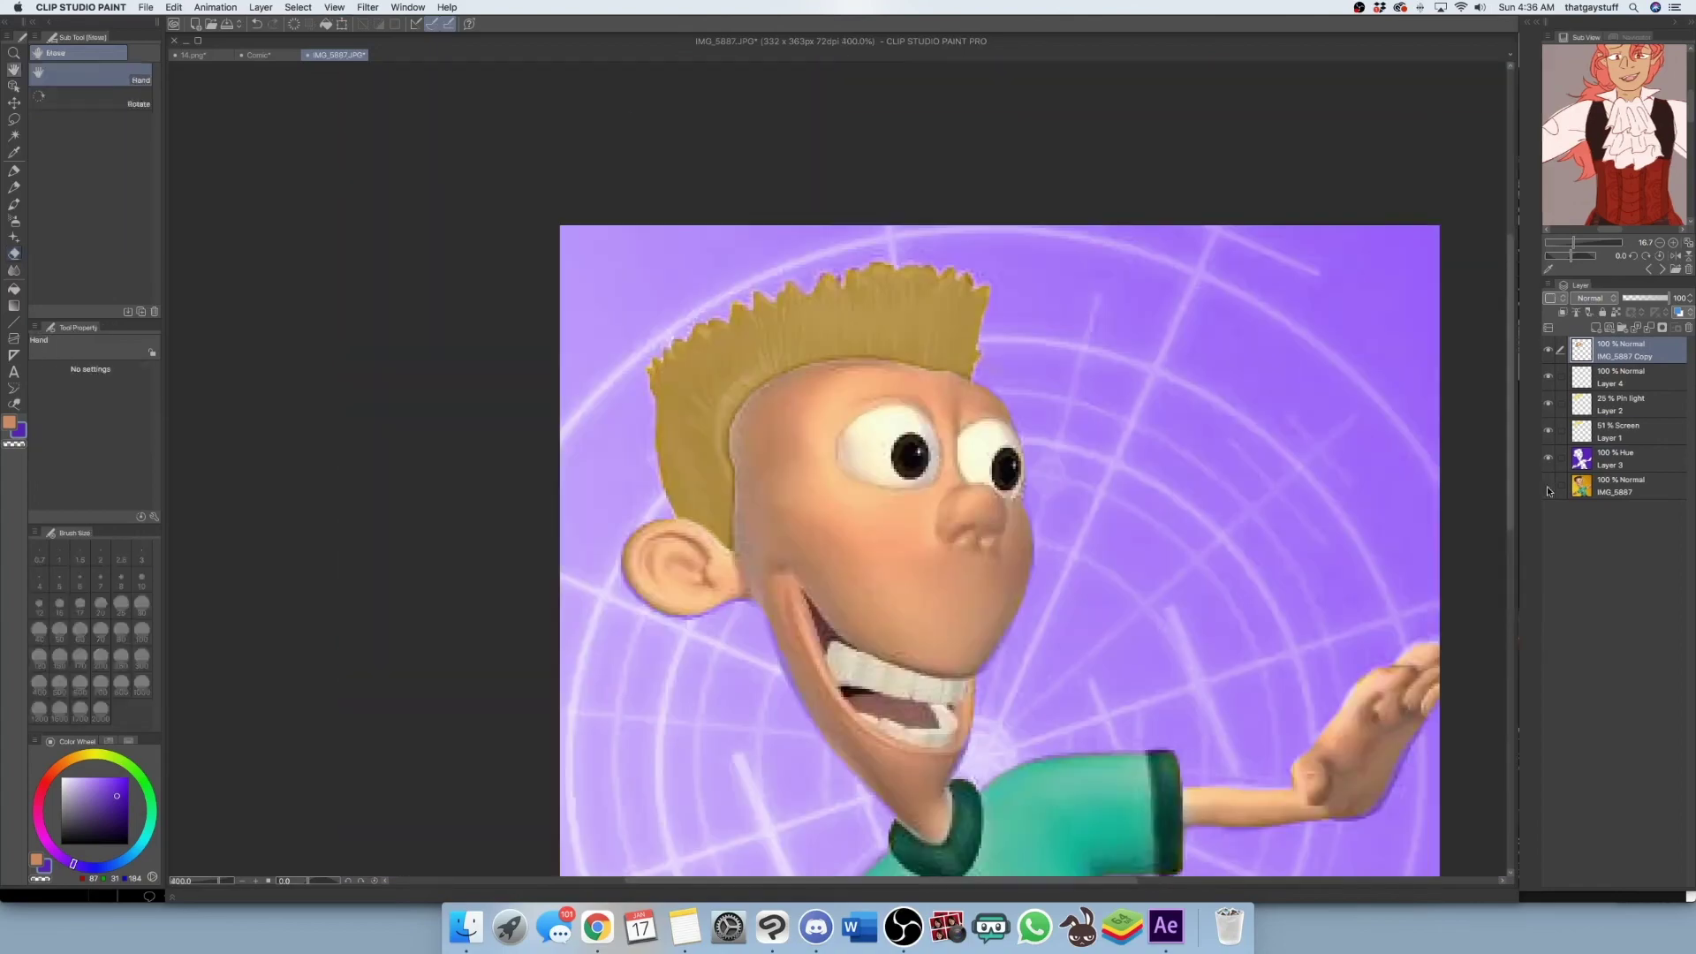
{"action": "key", "text": "super+minus"}
{"action": "key", "text": "super+minus"}
{"action": "left_click", "coordinate": [1581, 458]}
{"action": "left_click", "coordinate": [1547, 458]}
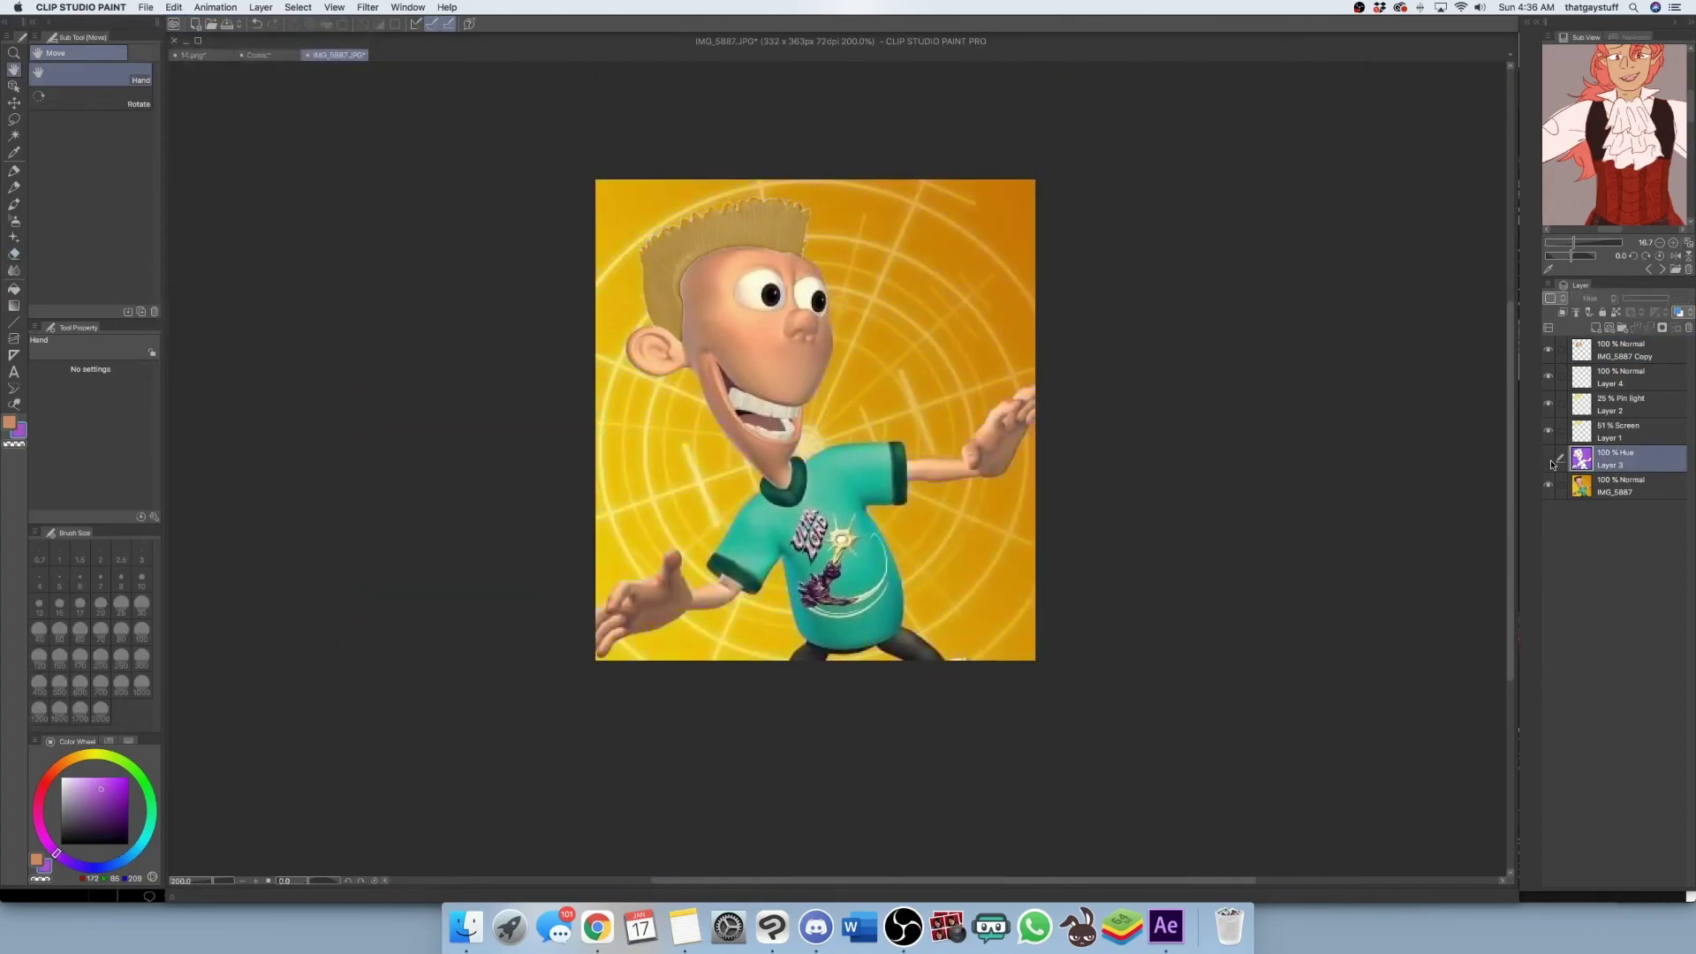
{"action": "left_click", "coordinate": [1547, 457]}
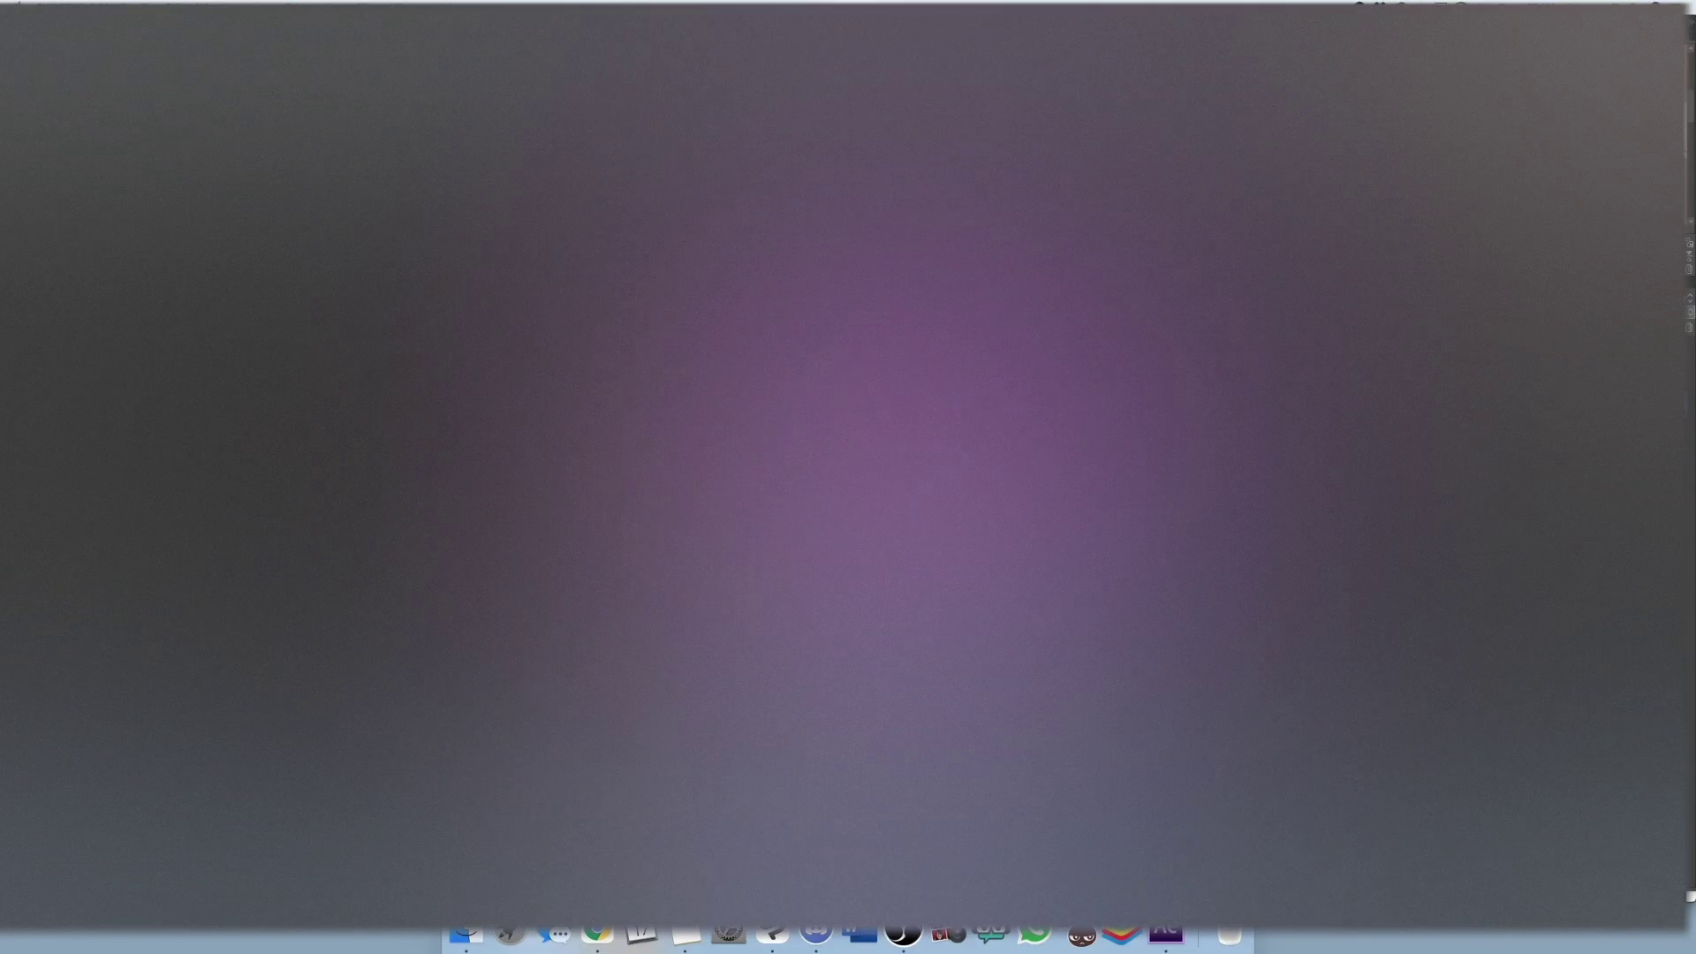